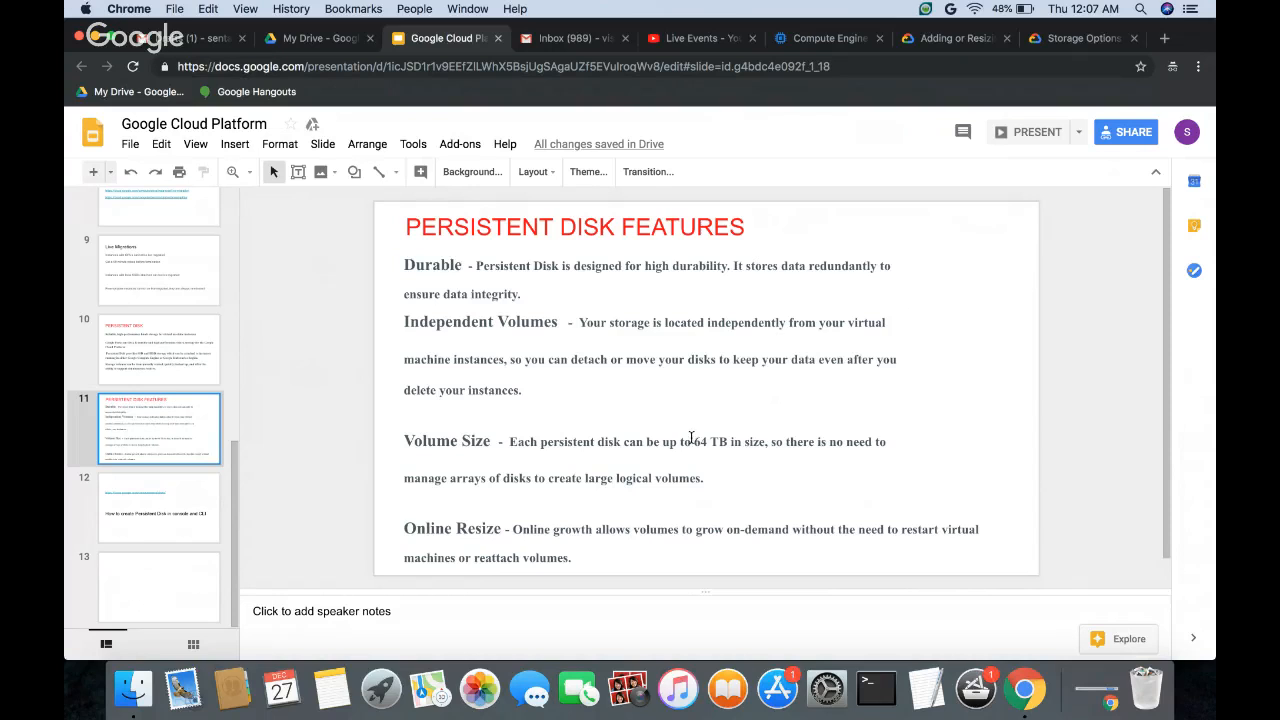
Step: Review the Volume Size and Online Resize entries on the Persistent Disk Features slide, highlighting "64 TB in size"
drag(691, 441, 762, 470)
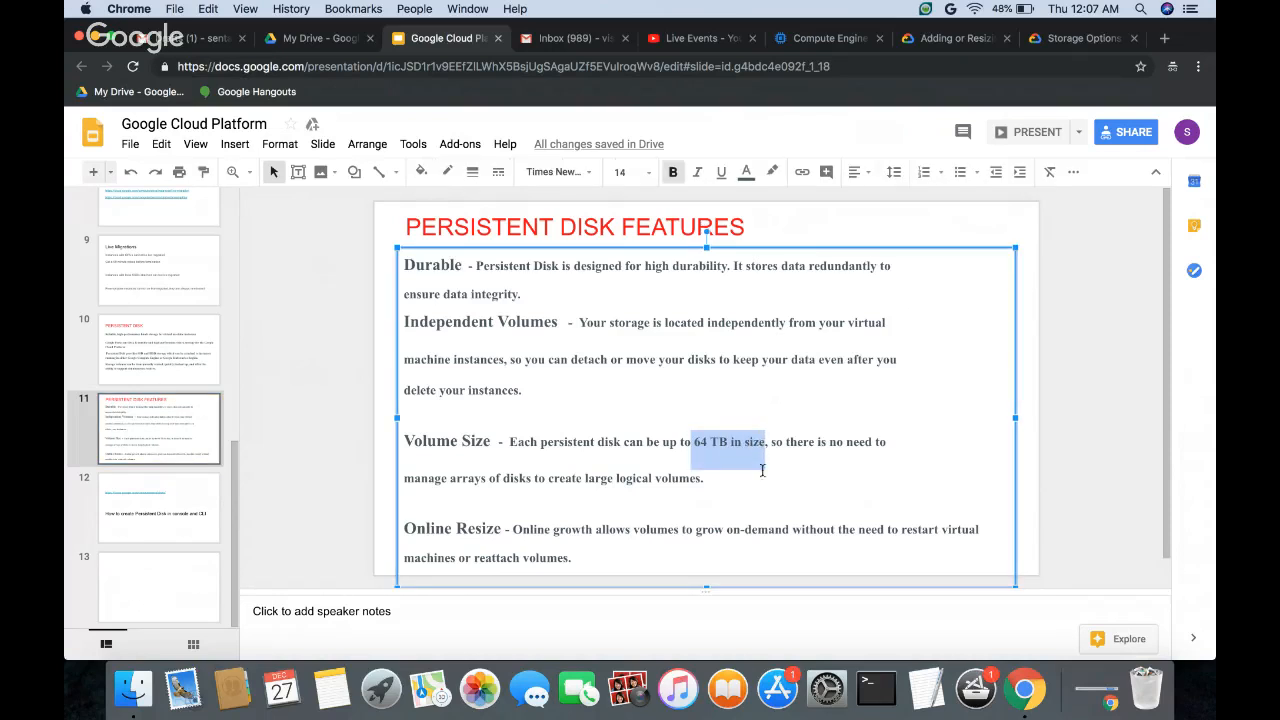
click(762, 470)
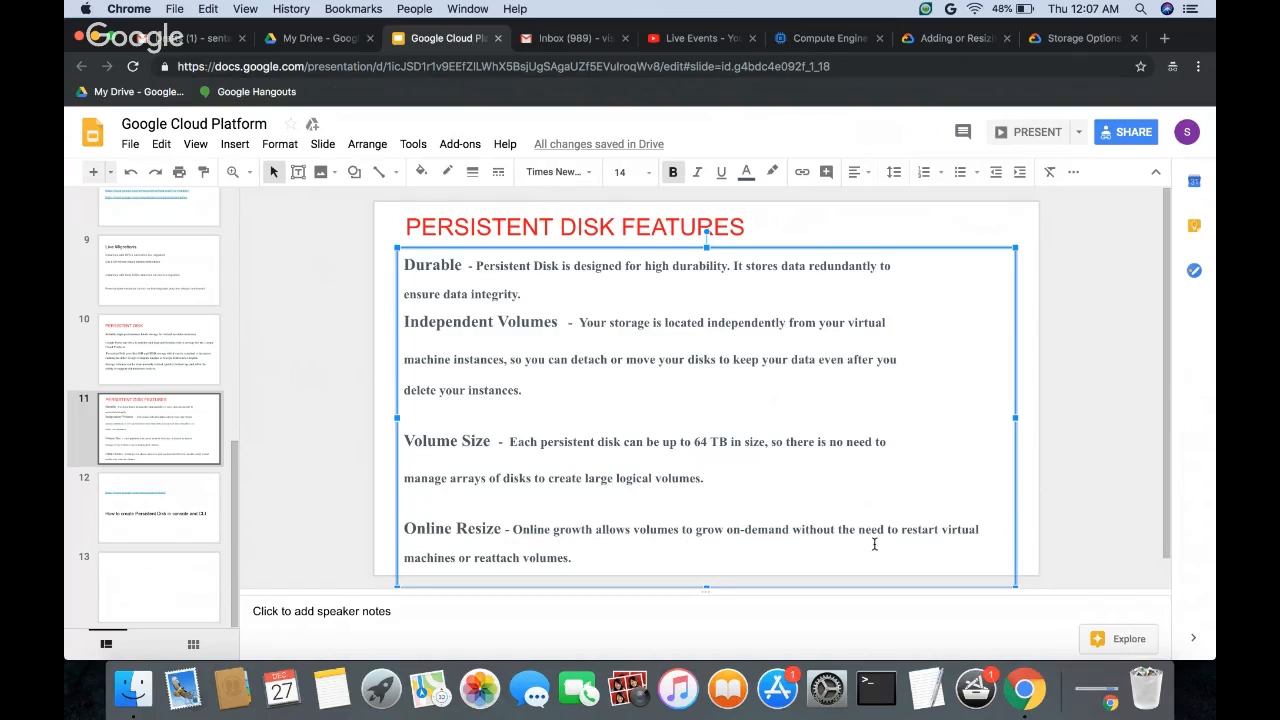
click(587, 556)
Step: Go to slide 12 and open its cloud.google.com/compute/docs/disks/ link
click(173, 504)
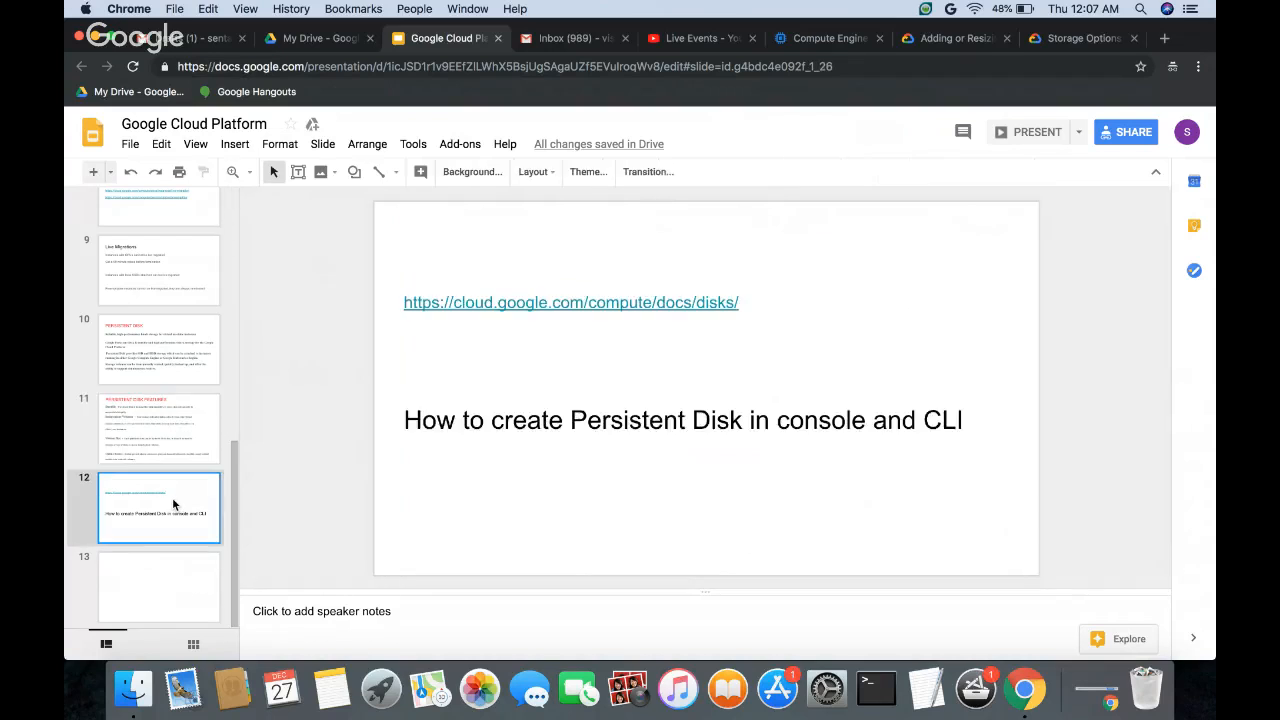
click(525, 305)
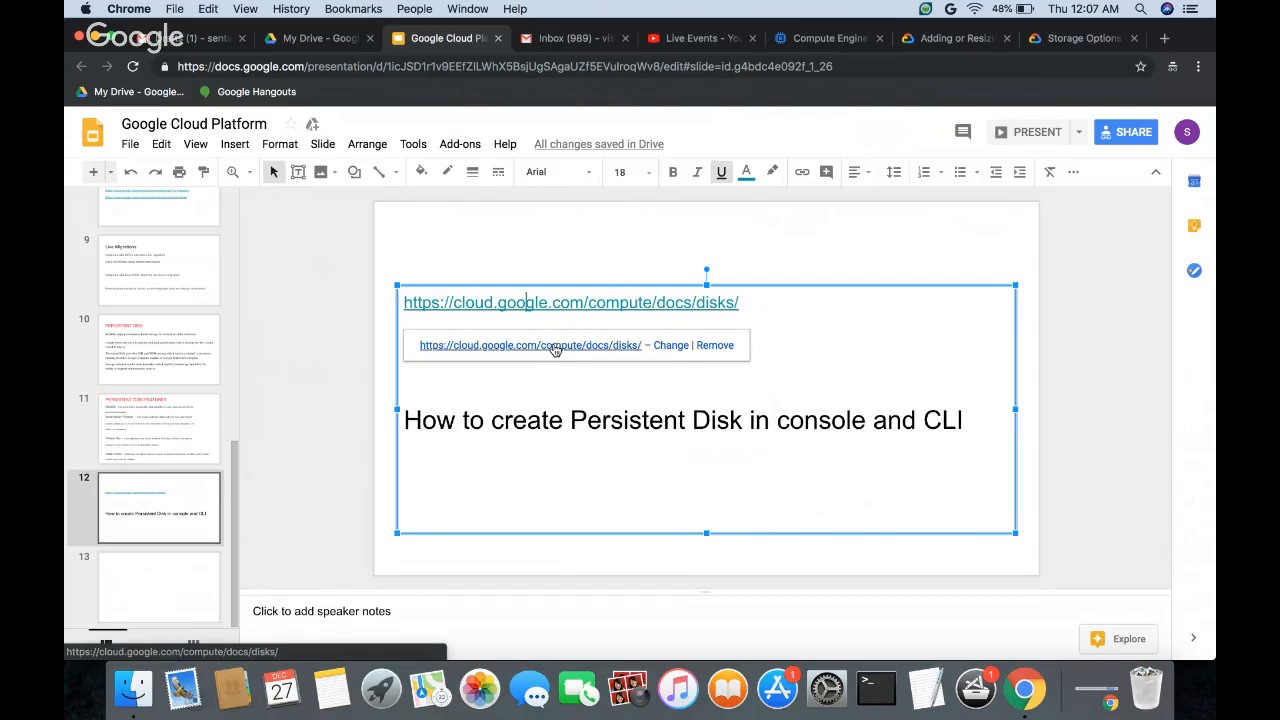
click(555, 346)
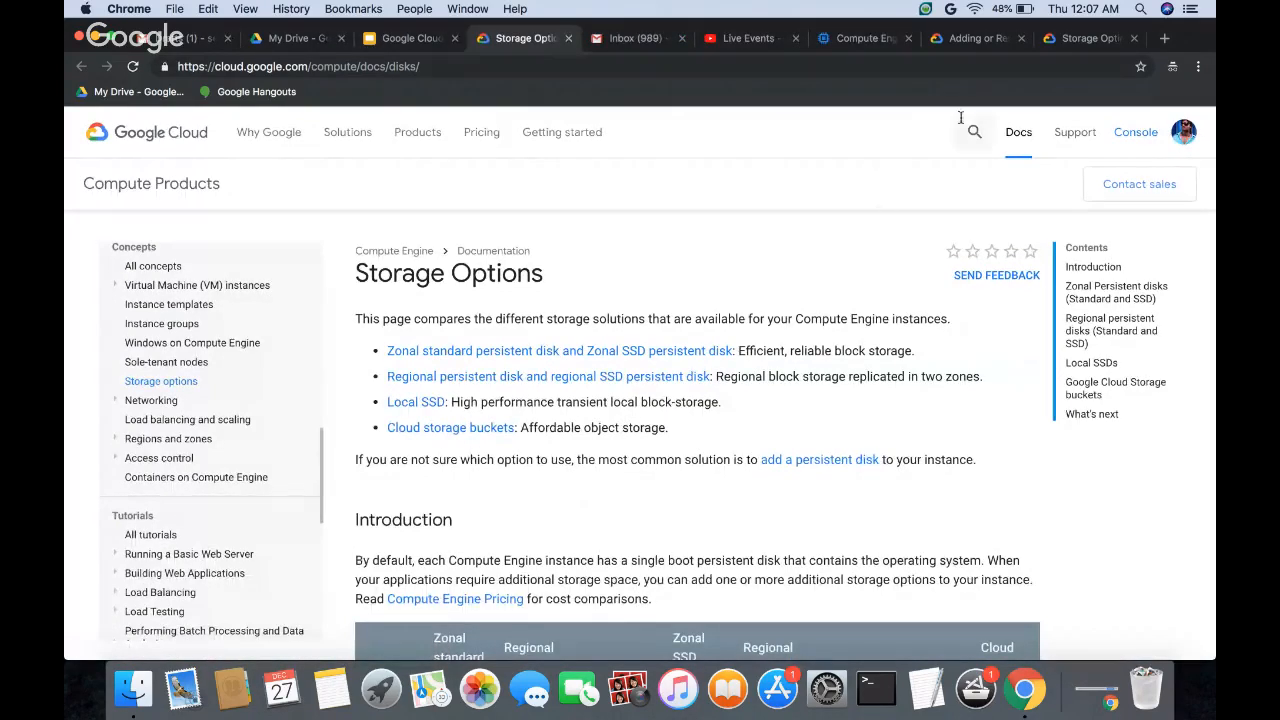
Step: Close the older duplicate Storage Options page and return to the newly opened one
scroll(567, 497, down, 2)
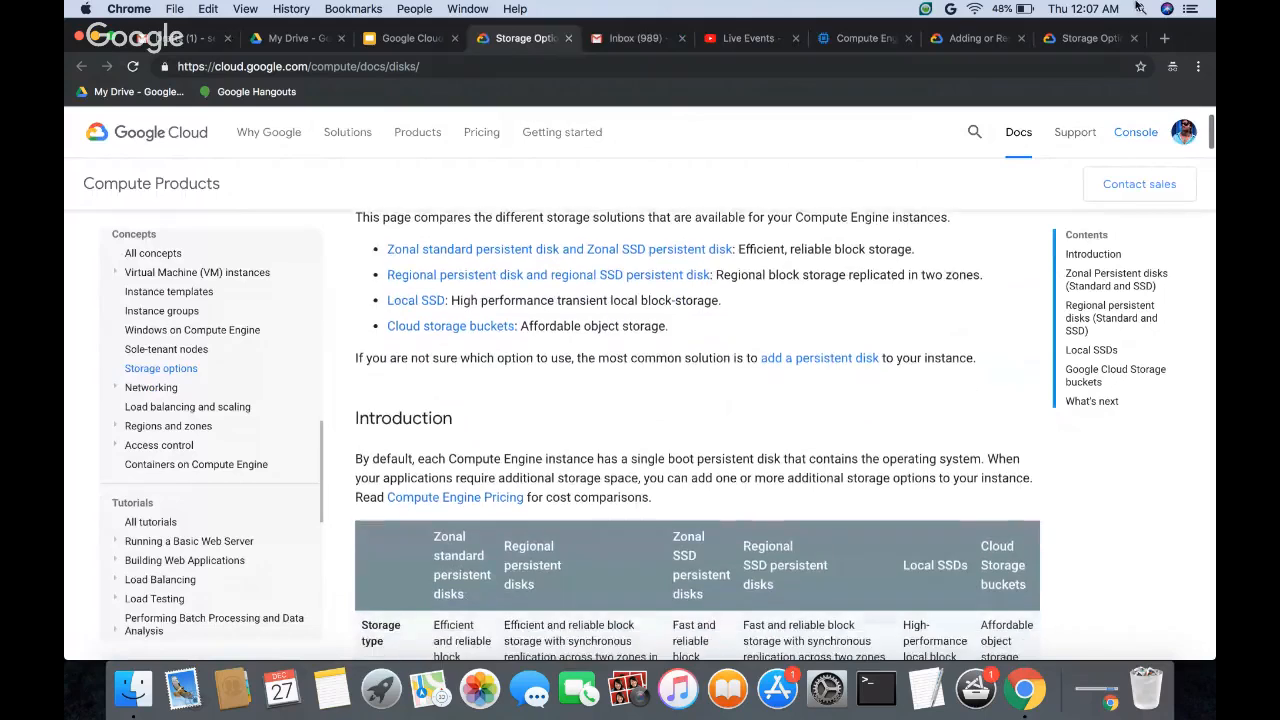
click(1100, 39)
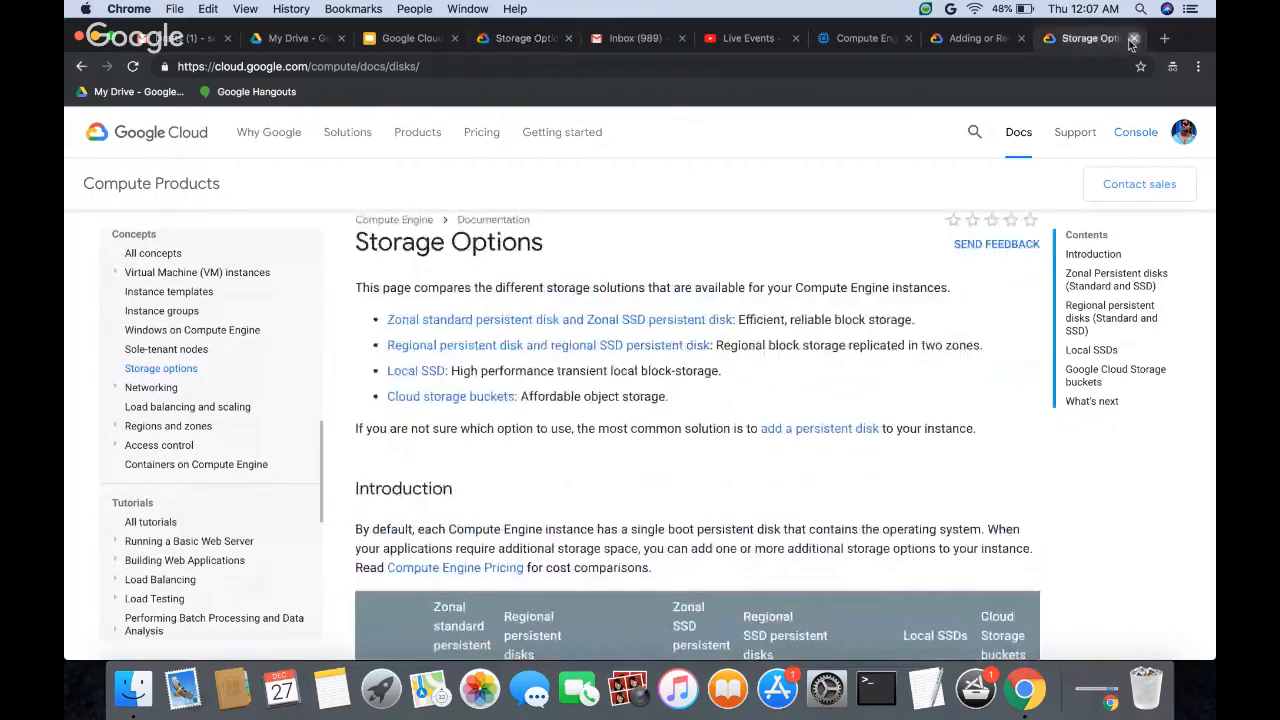
click(1133, 39)
click(588, 40)
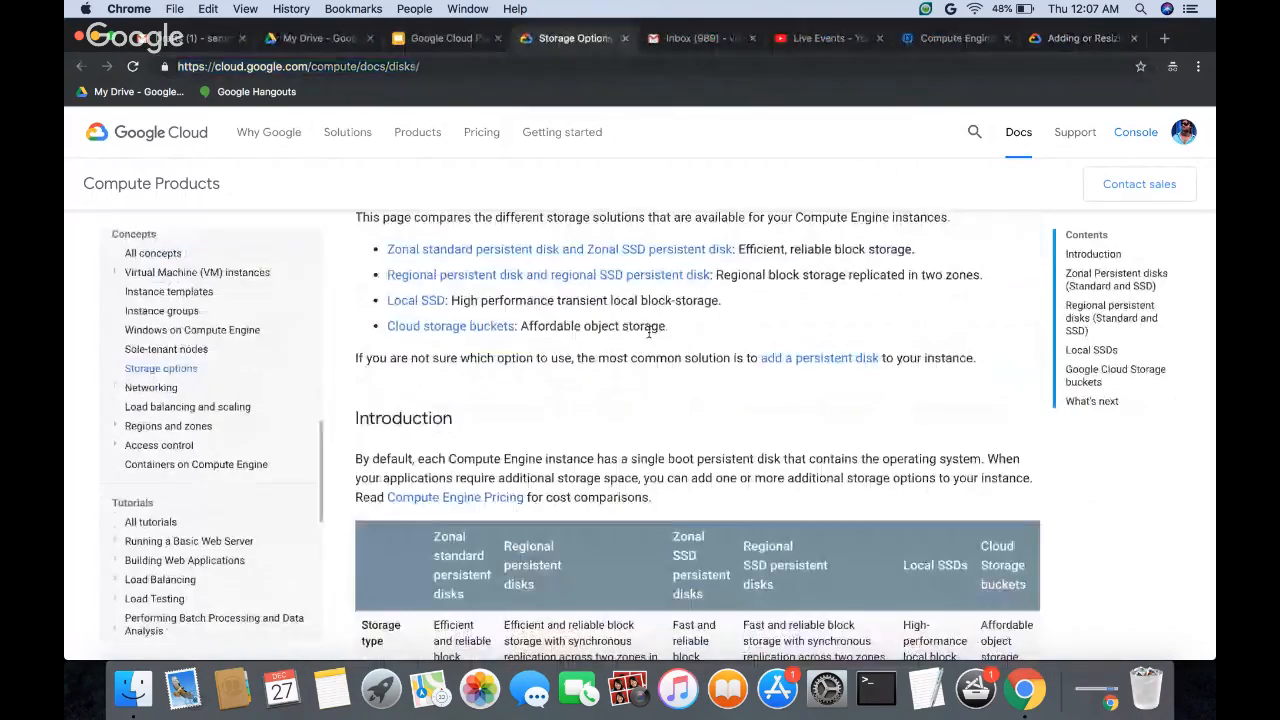
Step: Read the Storage Options page from its title through the Introduction to the storage comparison table, highlighting the title and the Compute Engine instance wording
scroll(454, 435, up, 2)
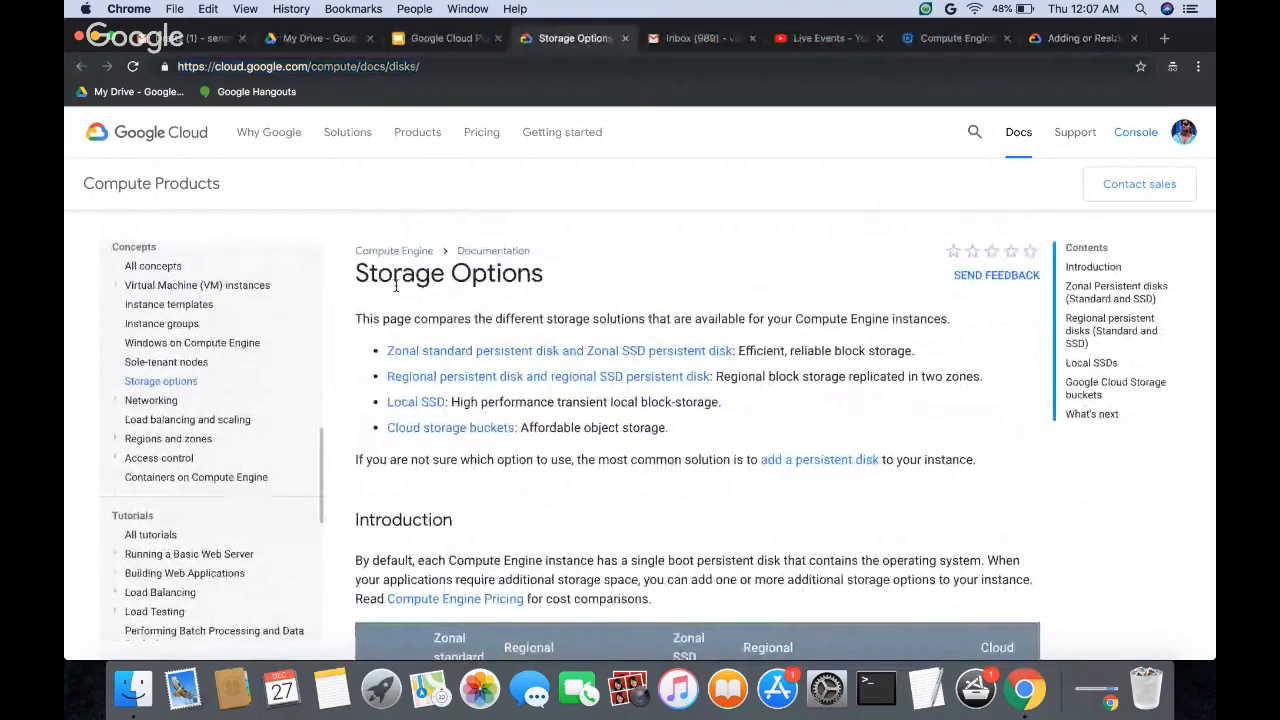
drag(378, 278, 548, 278)
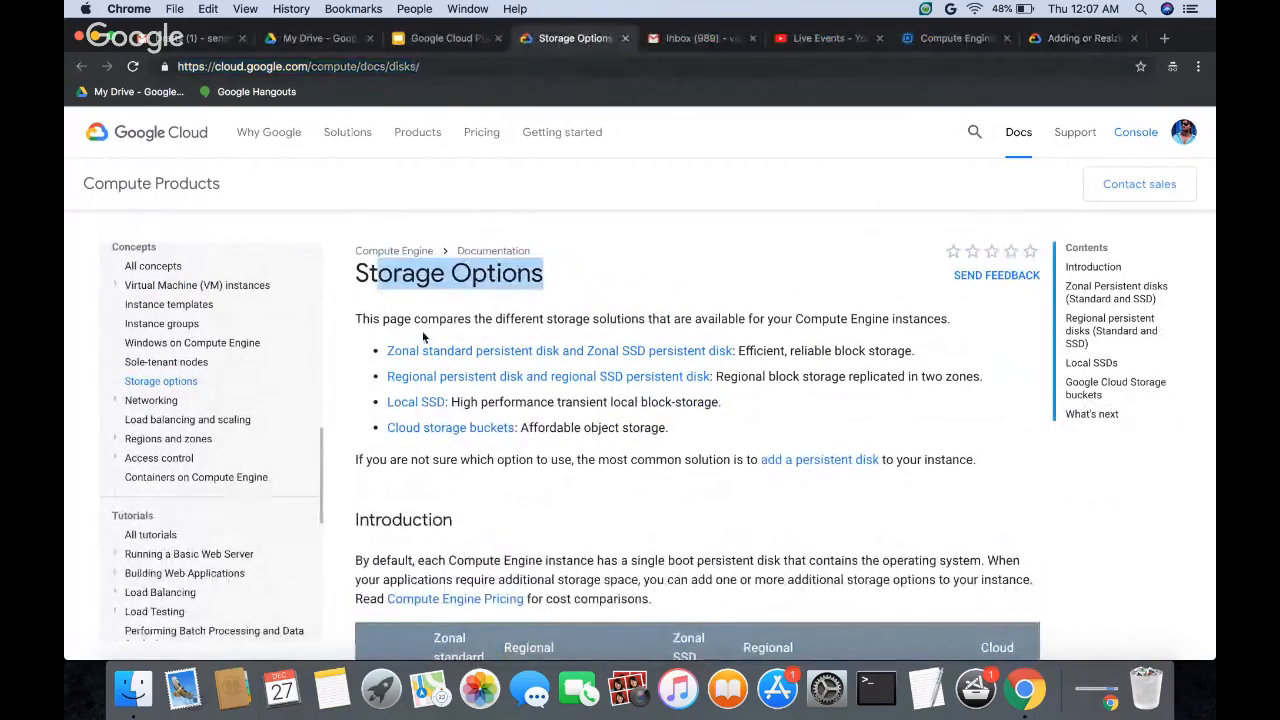
scroll(408, 463, down, 3)
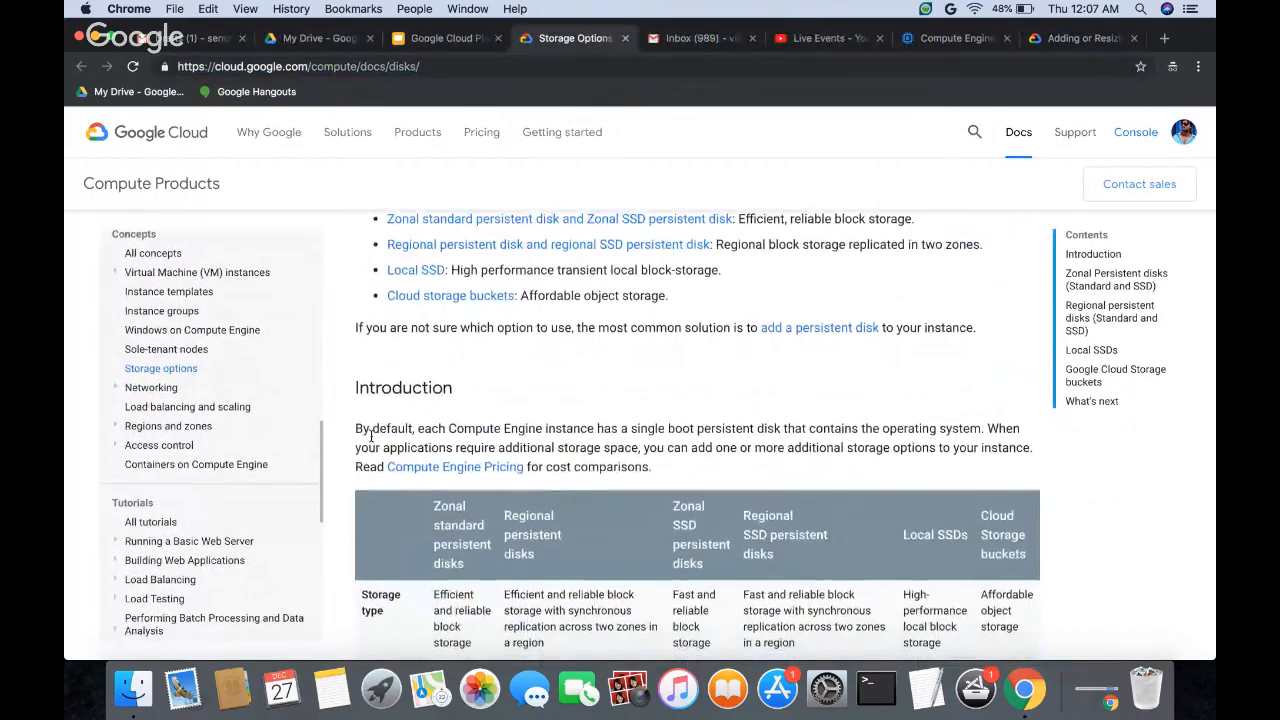
drag(439, 428, 572, 429)
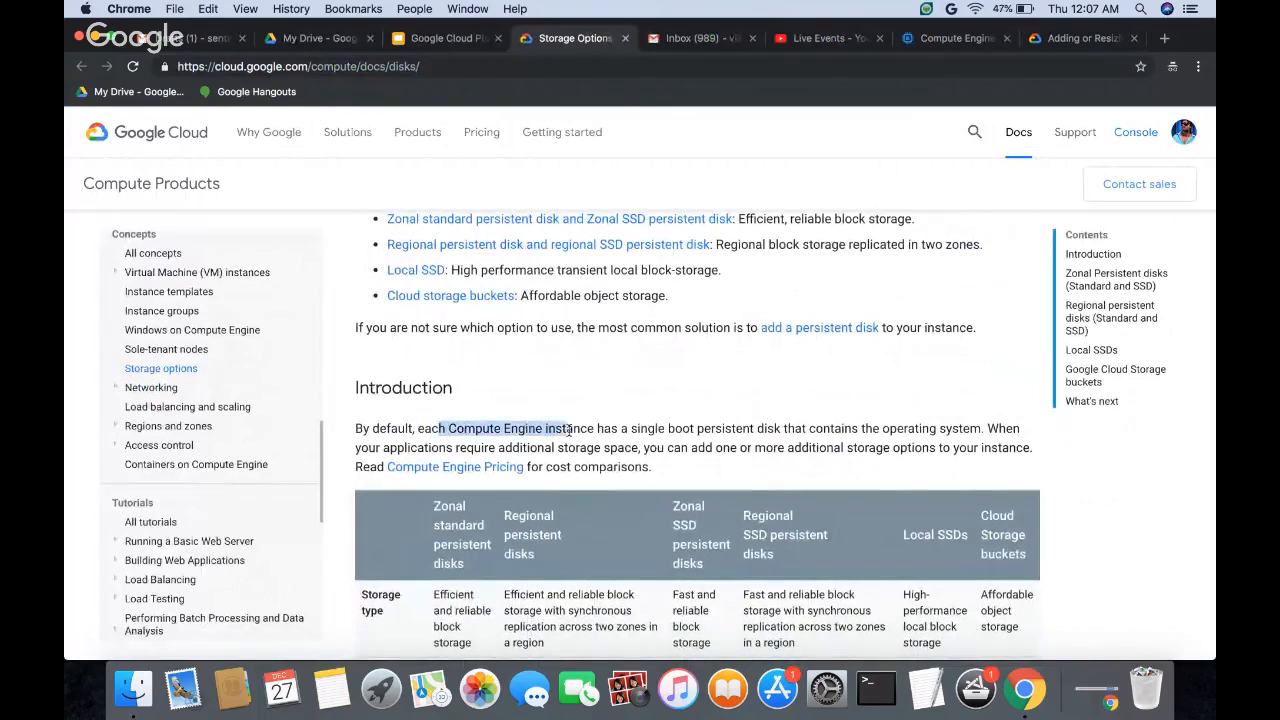
click(571, 411)
scroll(573, 410, down, 2)
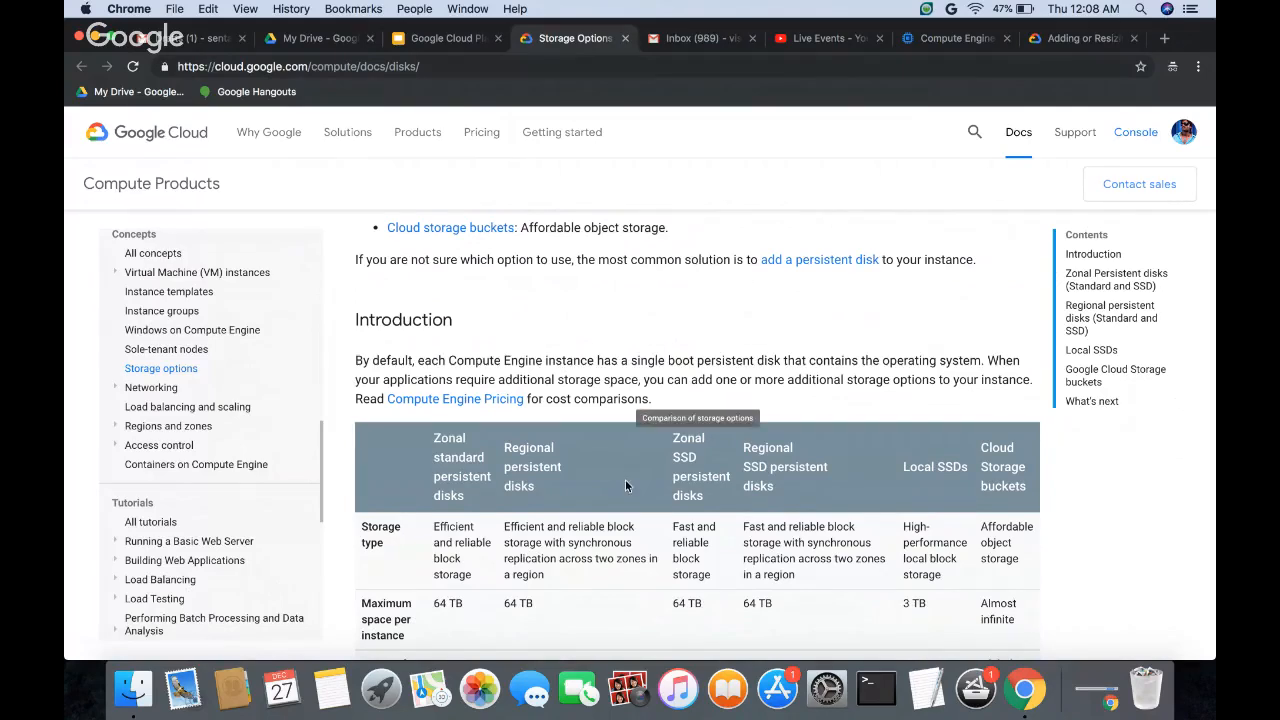
scroll(625, 479, down, 2)
scroll(509, 474, down, 1)
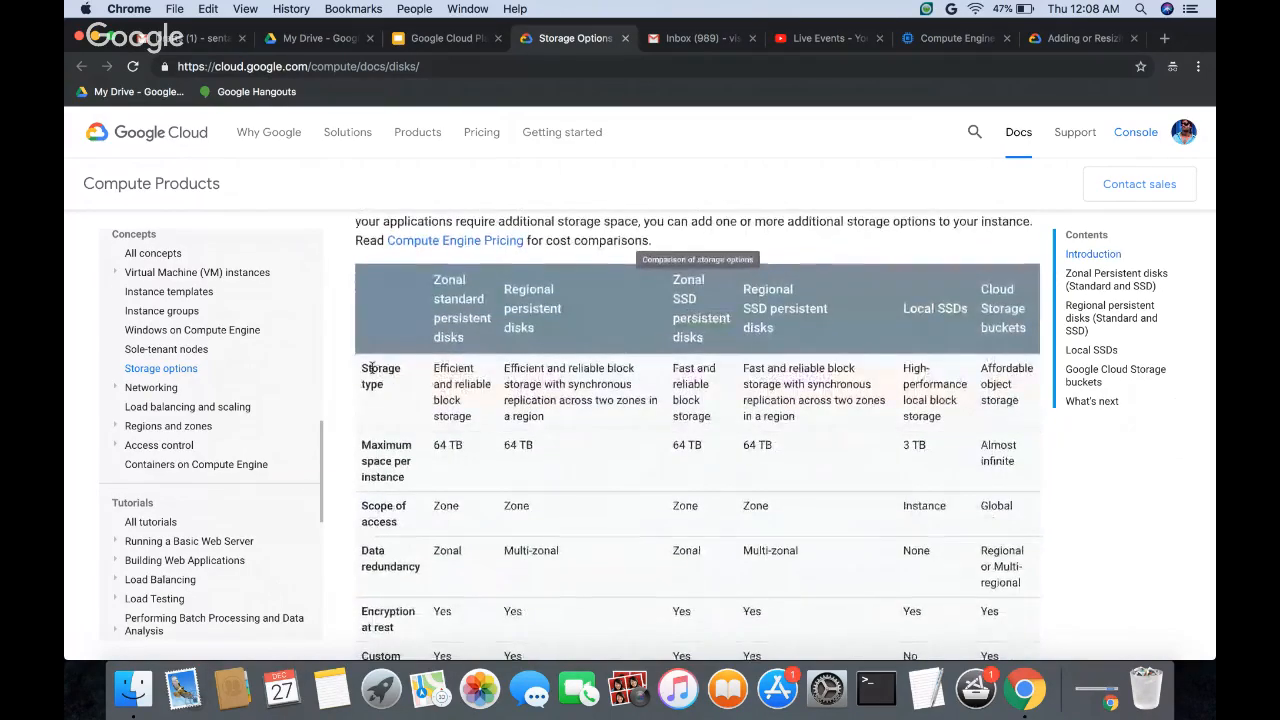
Step: Examine the comparison table's Storage type label and its column headings from regional persistent disks to Cloud Storage buckets
drag(362, 366, 398, 386)
scroll(495, 384, up, 1)
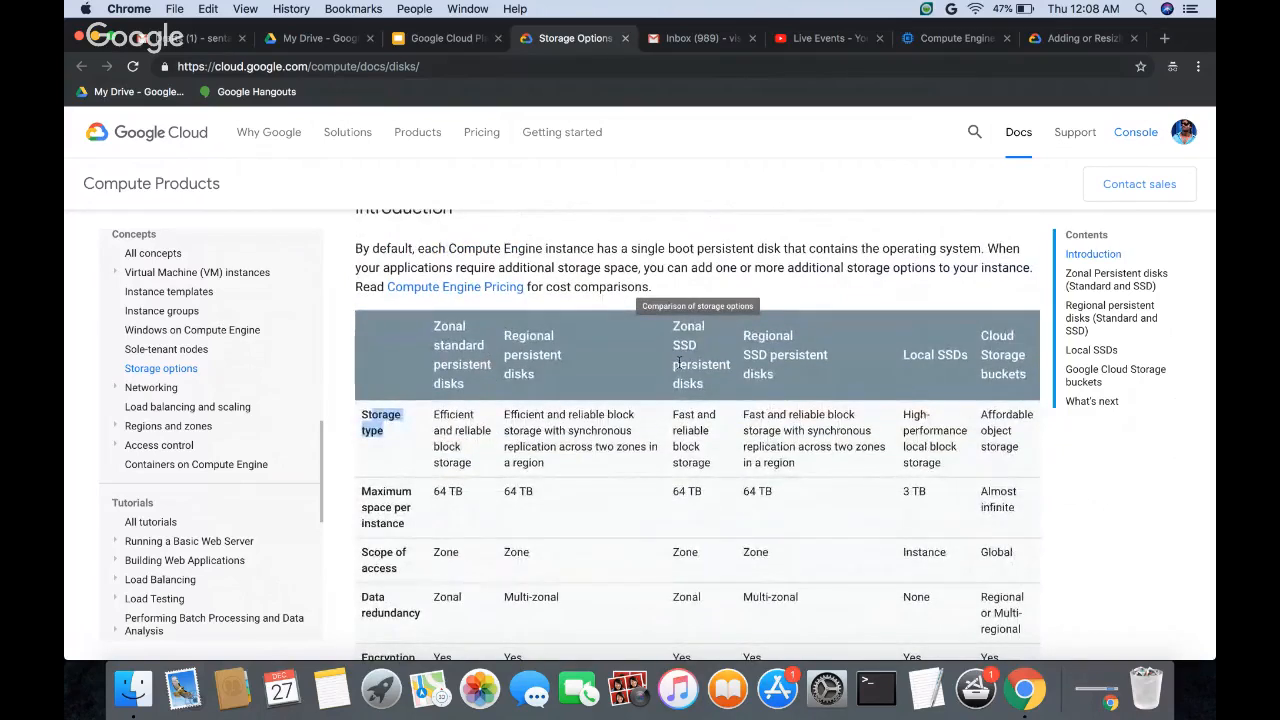
scroll(540, 380, up, 2)
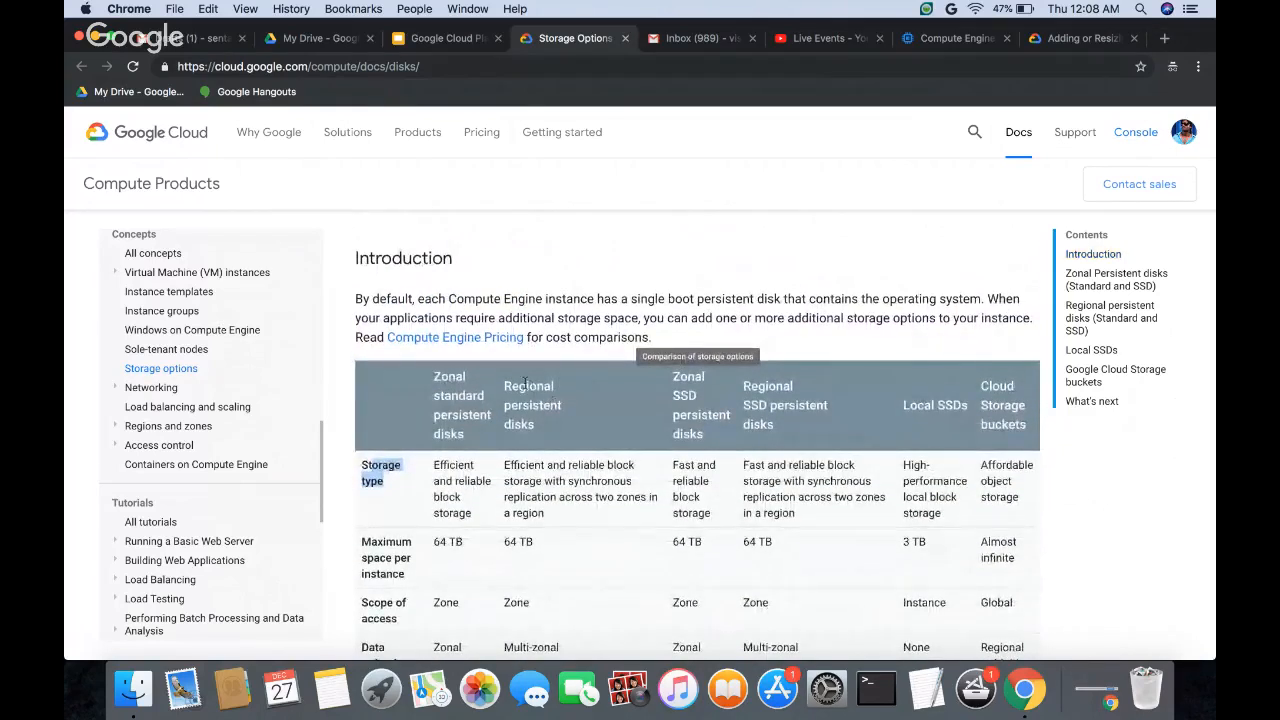
drag(505, 386, 546, 418)
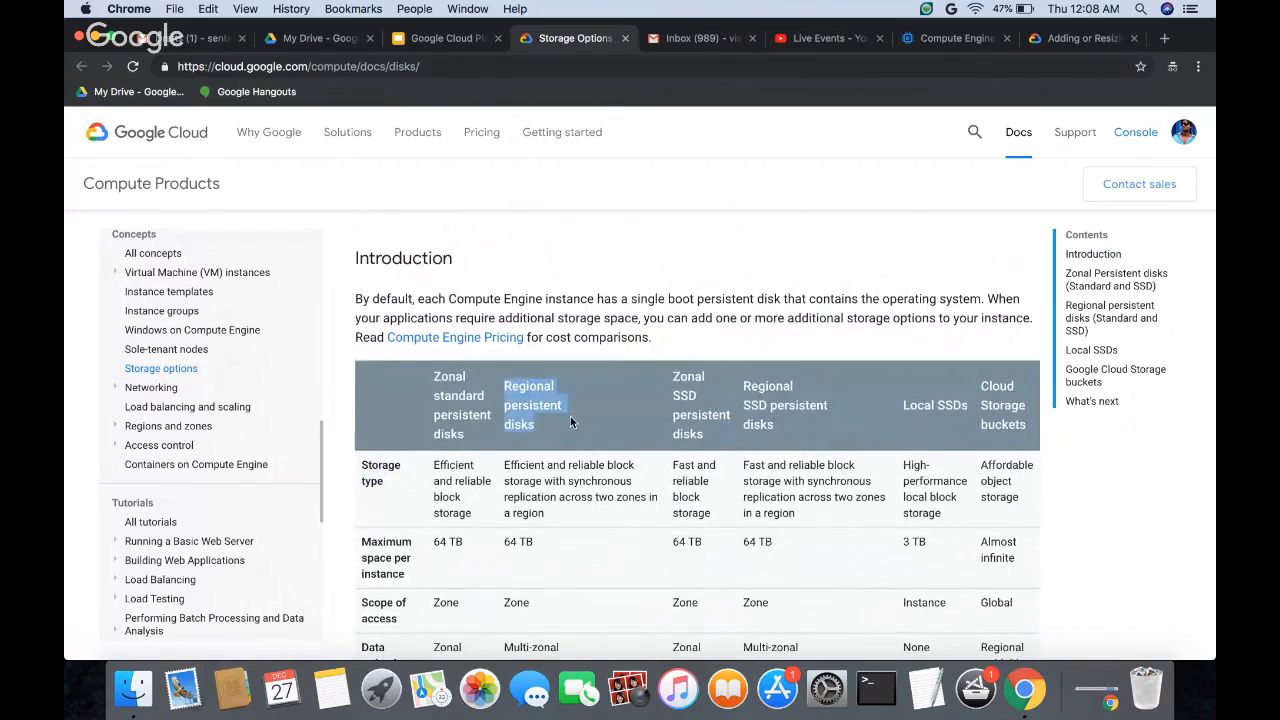
drag(742, 388, 794, 420)
drag(904, 406, 1020, 424)
click(981, 392)
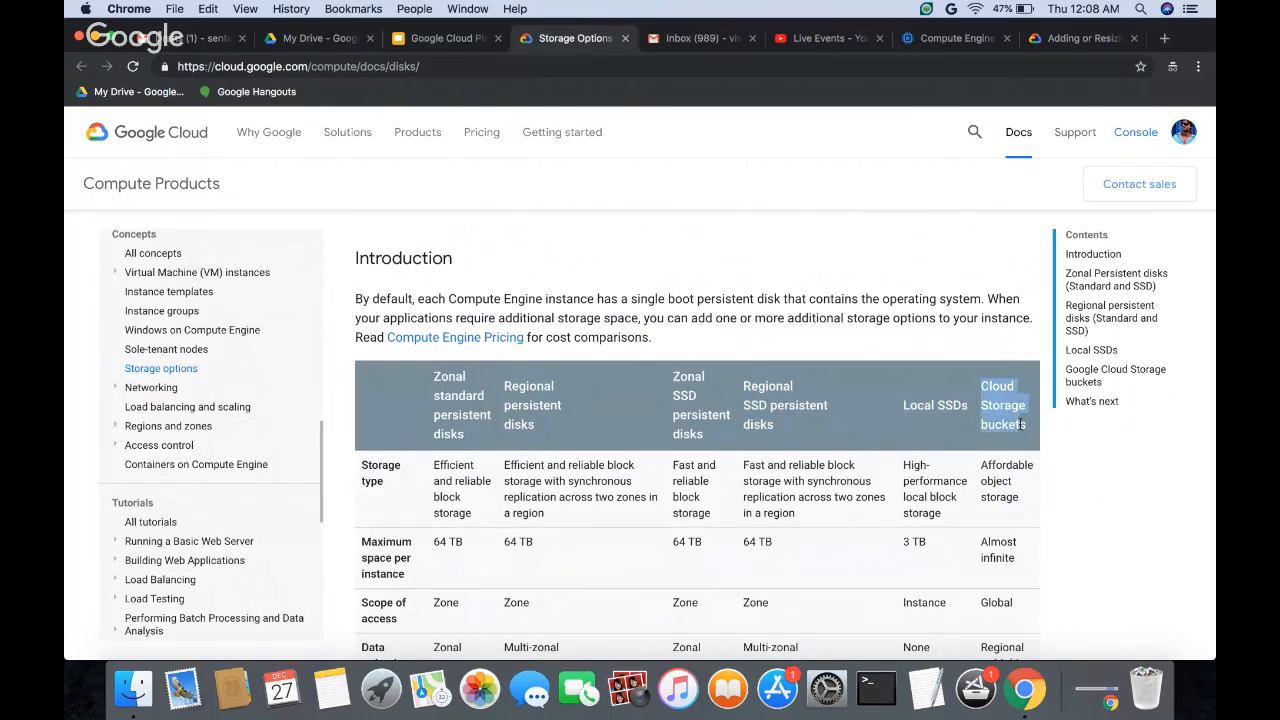
click(956, 346)
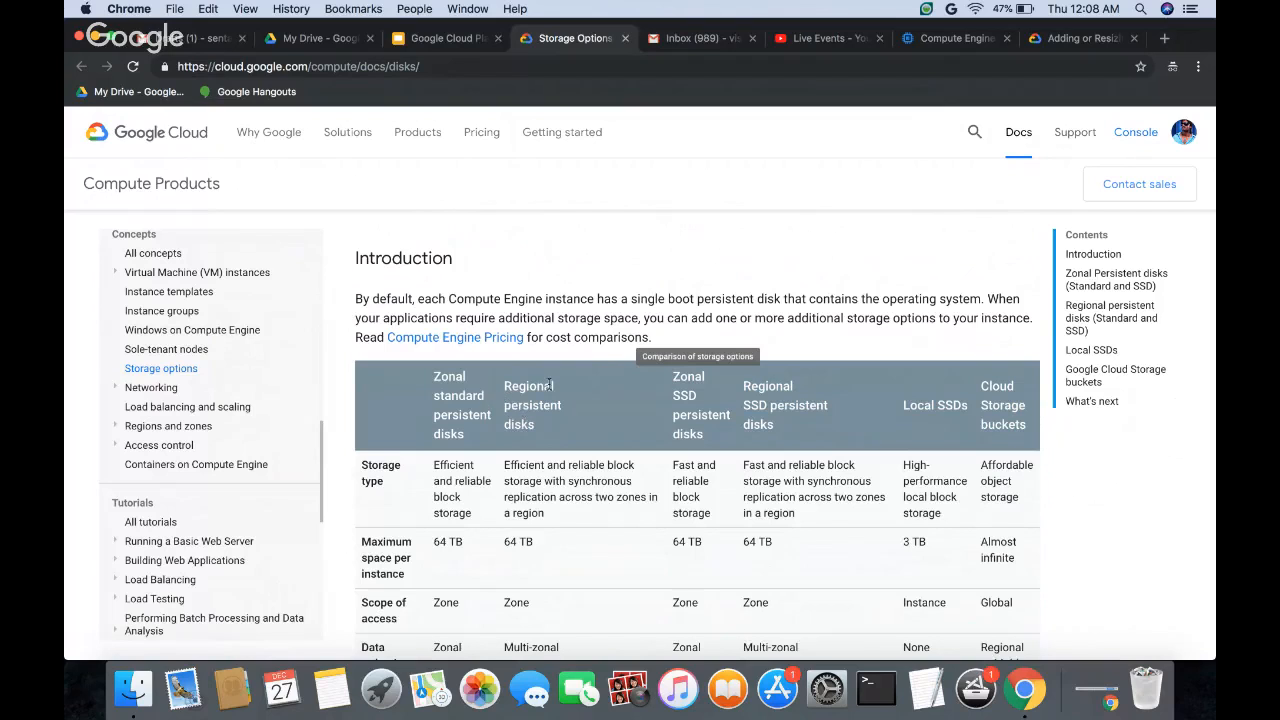
Step: Highlight the Regional persistent disks, Regional SSD persistent disks and Local SSDs headings in turn to compare these options
drag(503, 385, 559, 420)
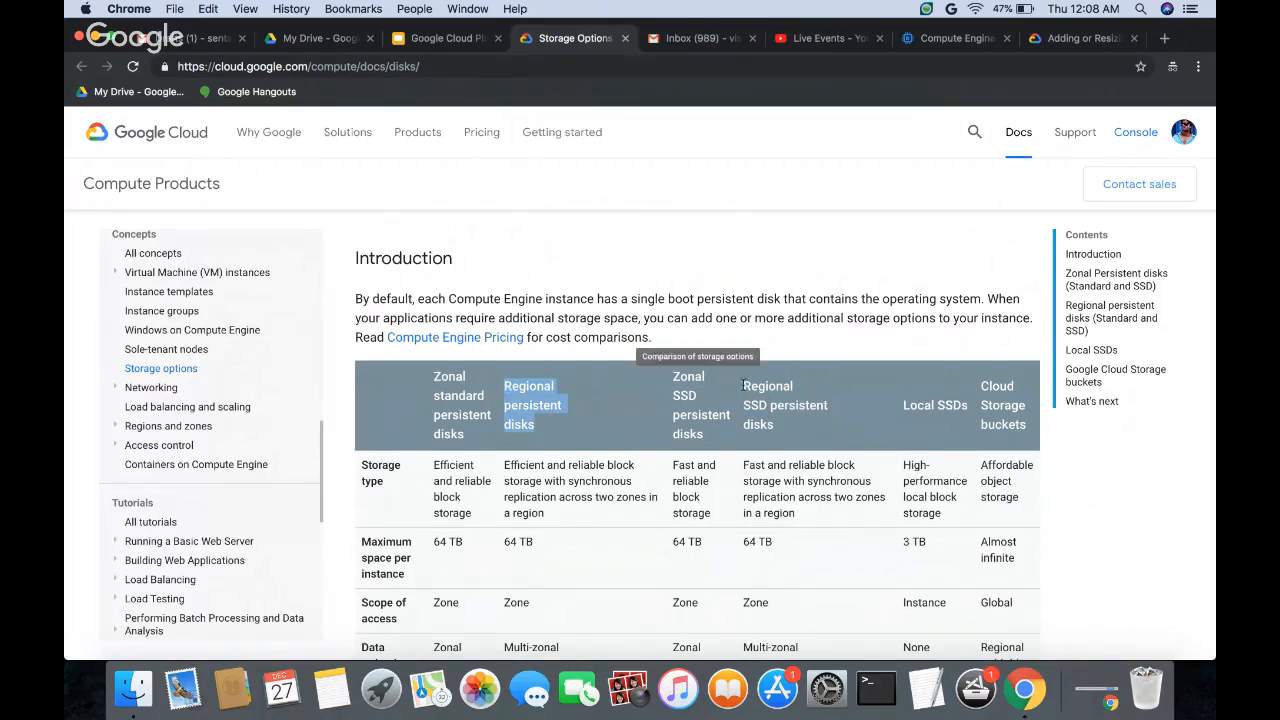
drag(742, 385, 797, 432)
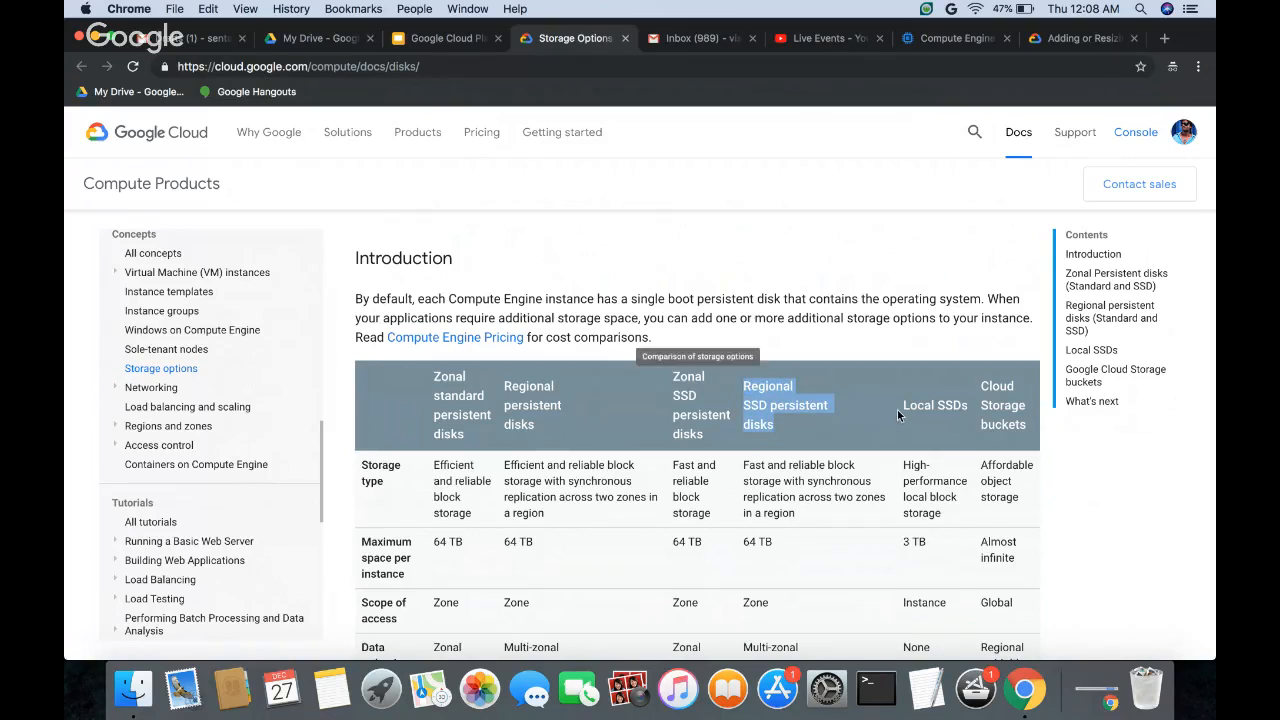
drag(901, 406, 959, 408)
scroll(722, 413, down, 2)
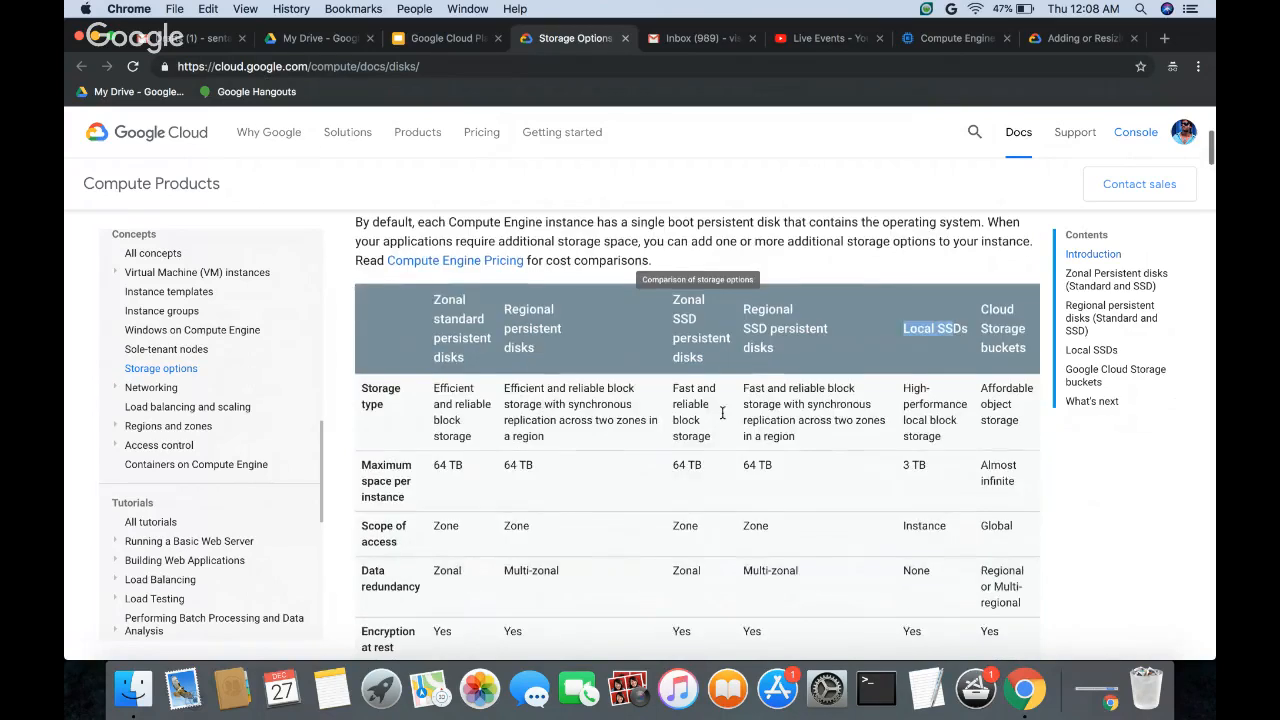
Step: Compare the zonal and regional column headings, for both standard and SSD persistent disks, against the Storage type row
drag(363, 392, 388, 408)
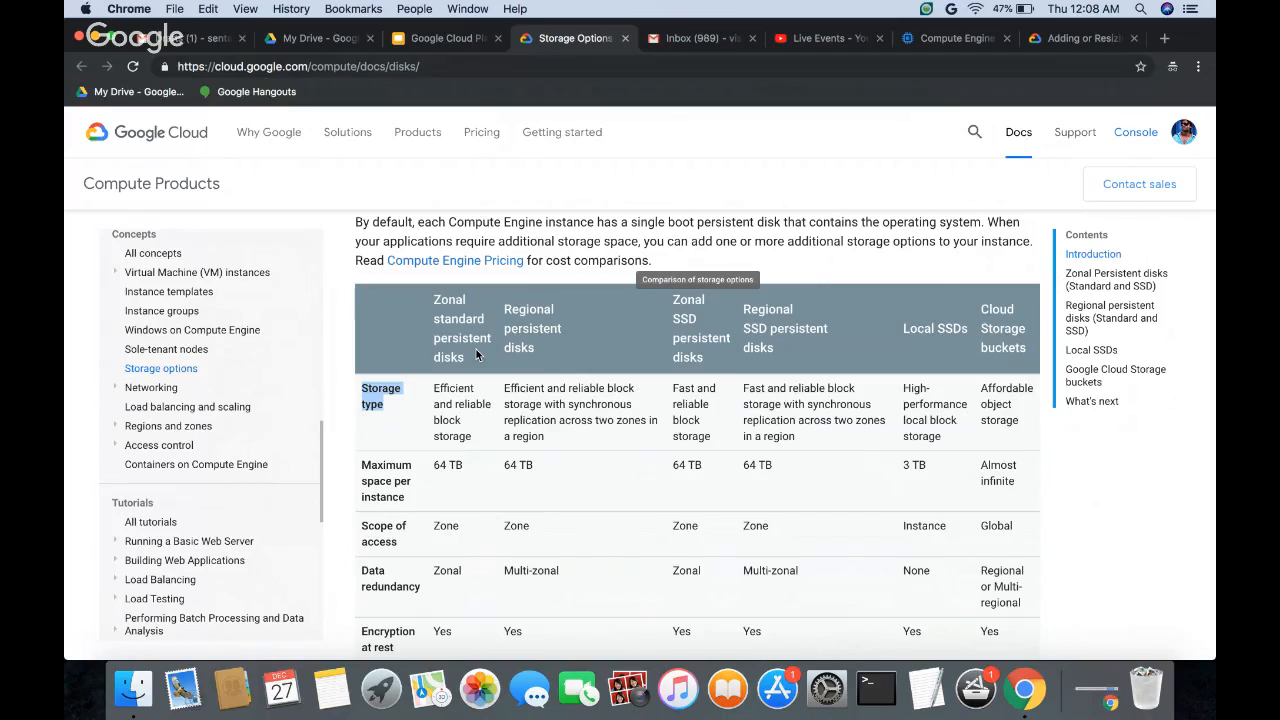
click(509, 282)
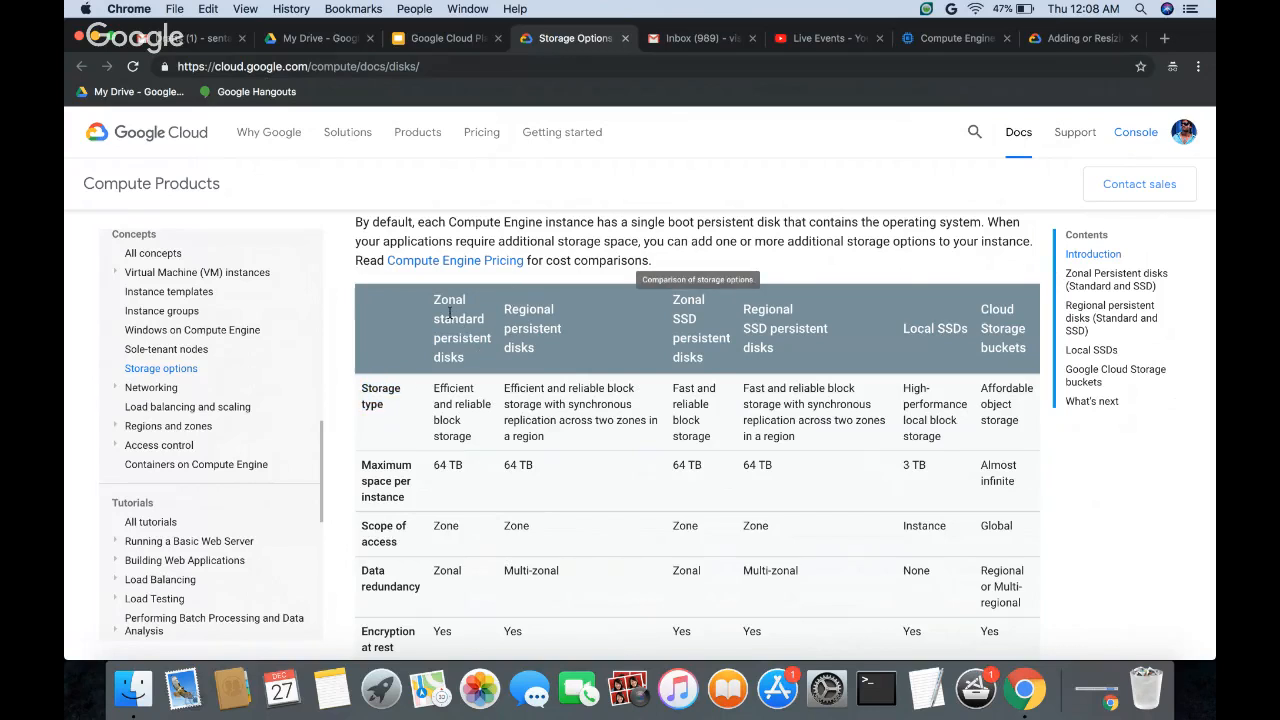
drag(440, 307, 485, 364)
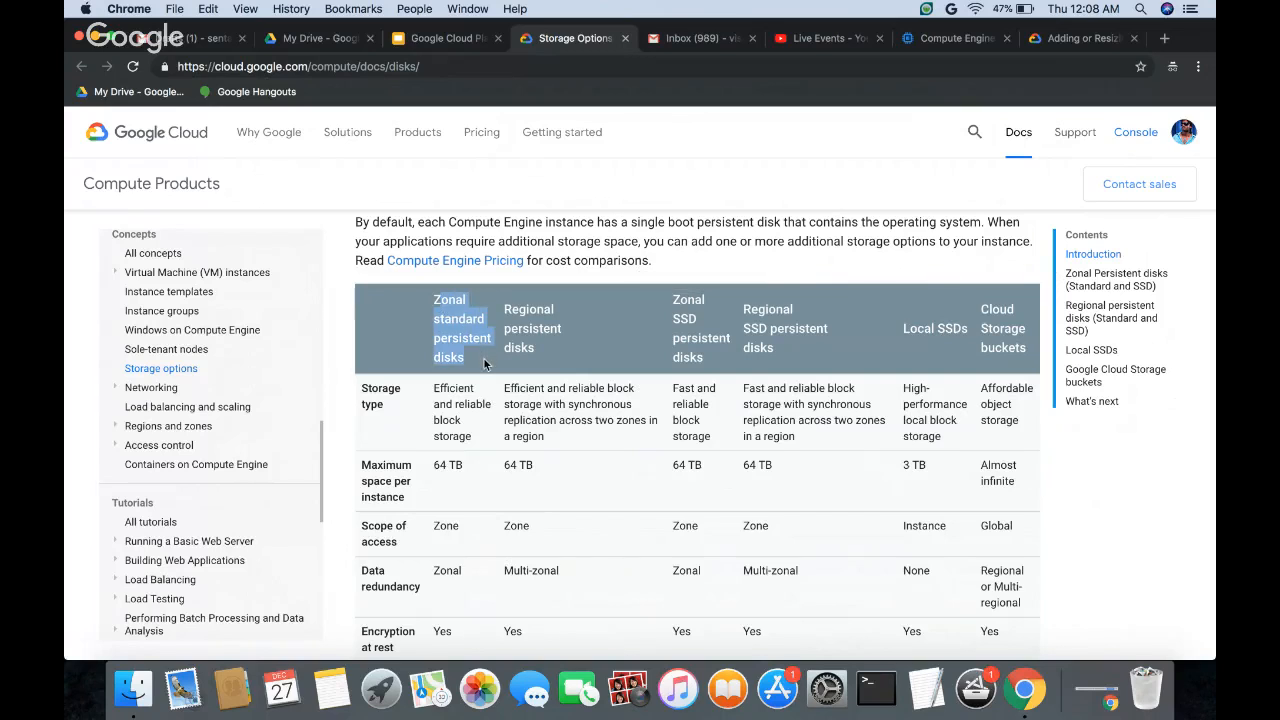
click(485, 364)
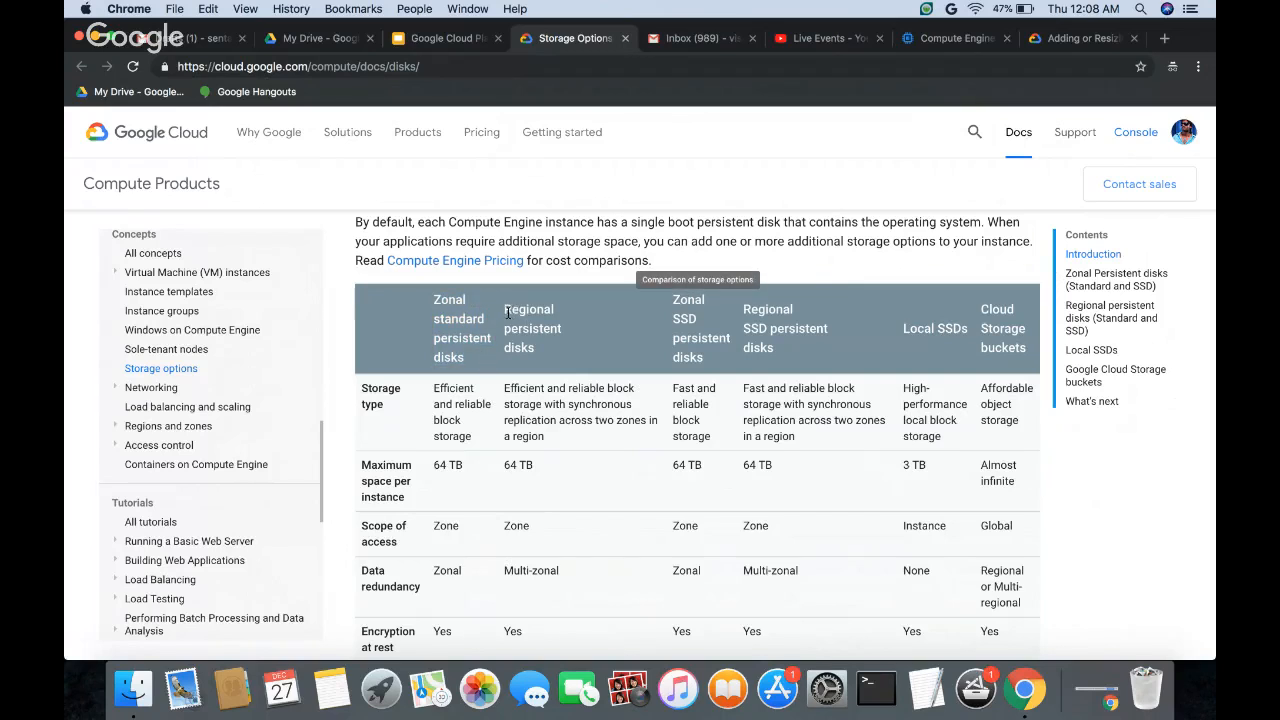
drag(504, 309, 549, 337)
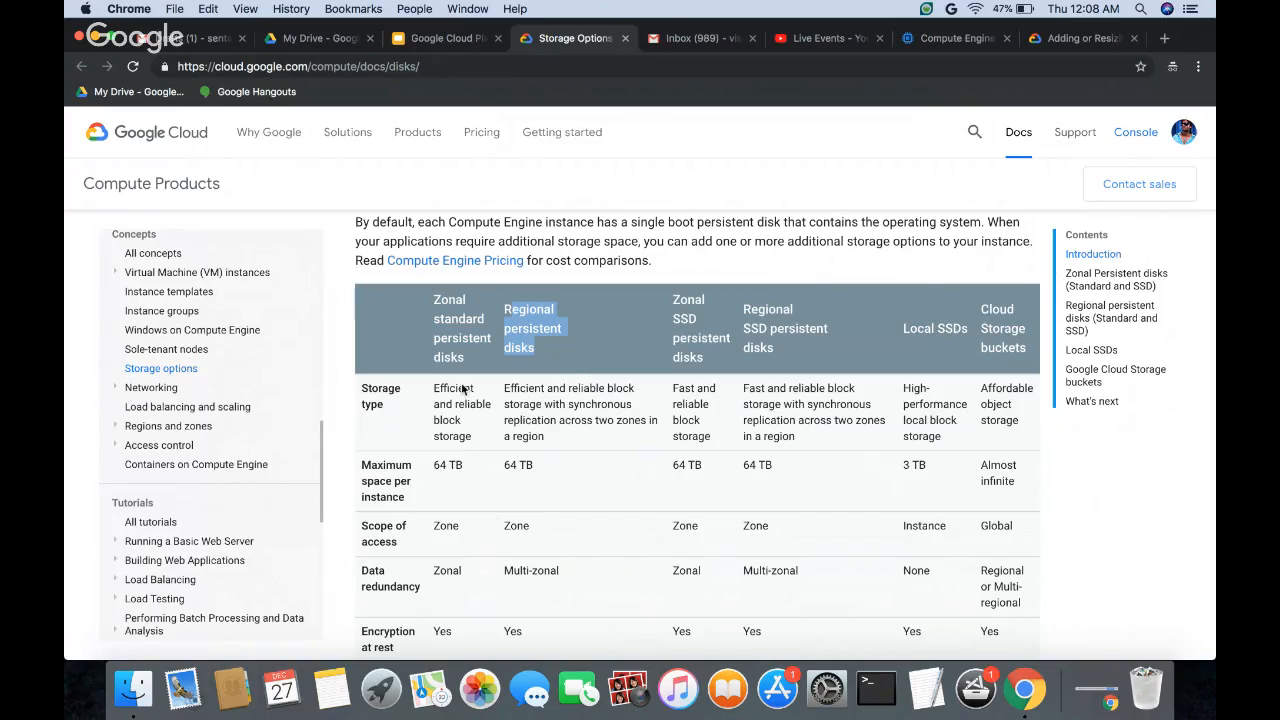
drag(674, 318, 715, 357)
drag(744, 309, 796, 349)
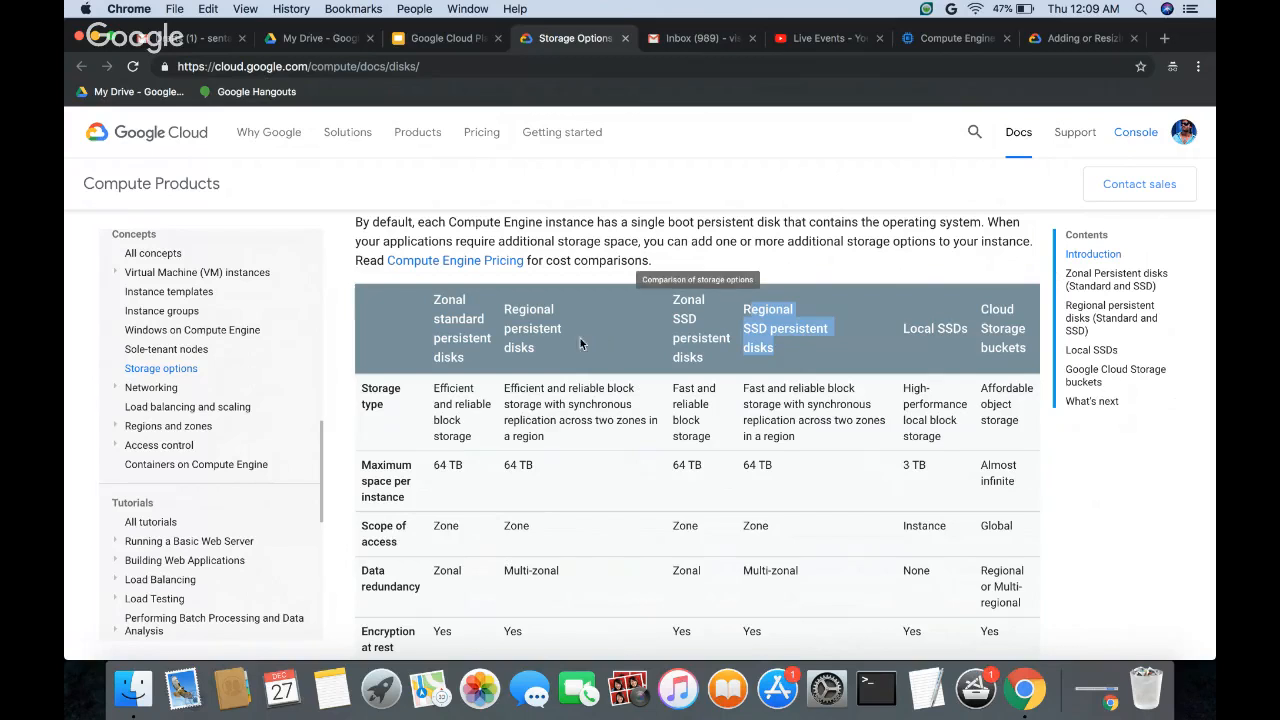
click(461, 305)
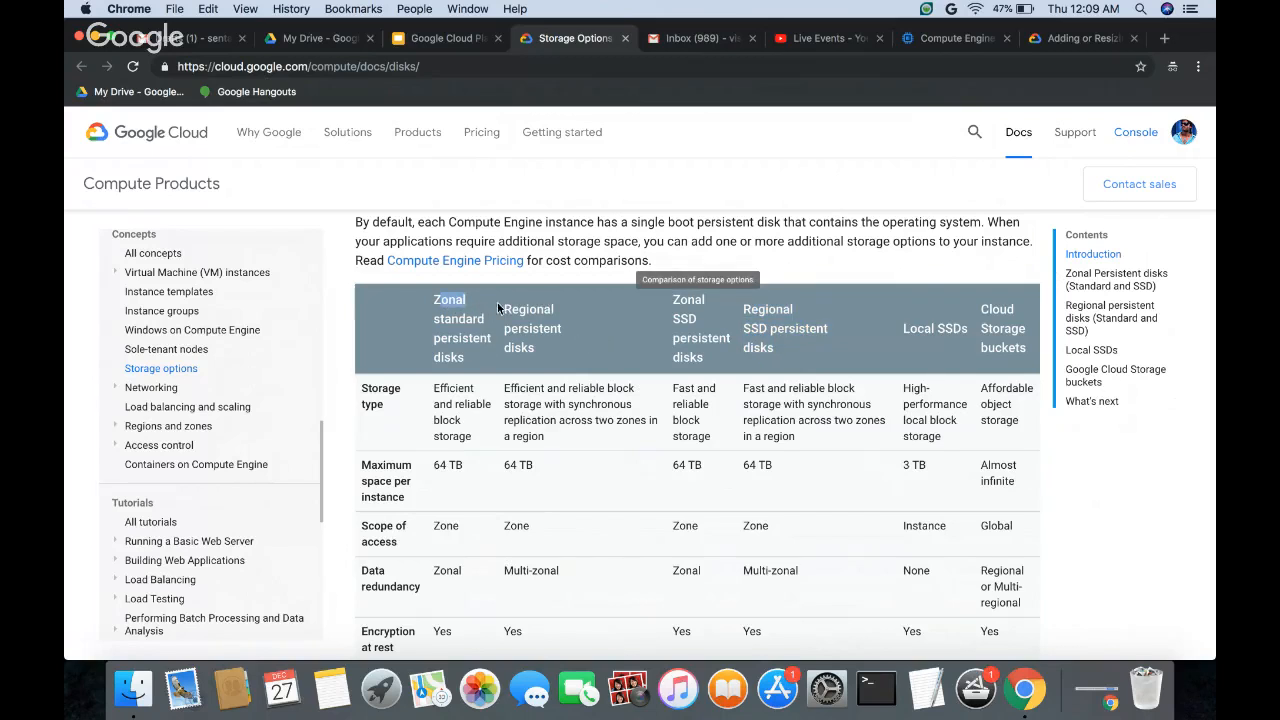
click(432, 310)
Step: Read the Storage type descriptions for zonal standard and regional persistent disks, highlighting the block storage and replication wording
scroll(472, 425, down, 1)
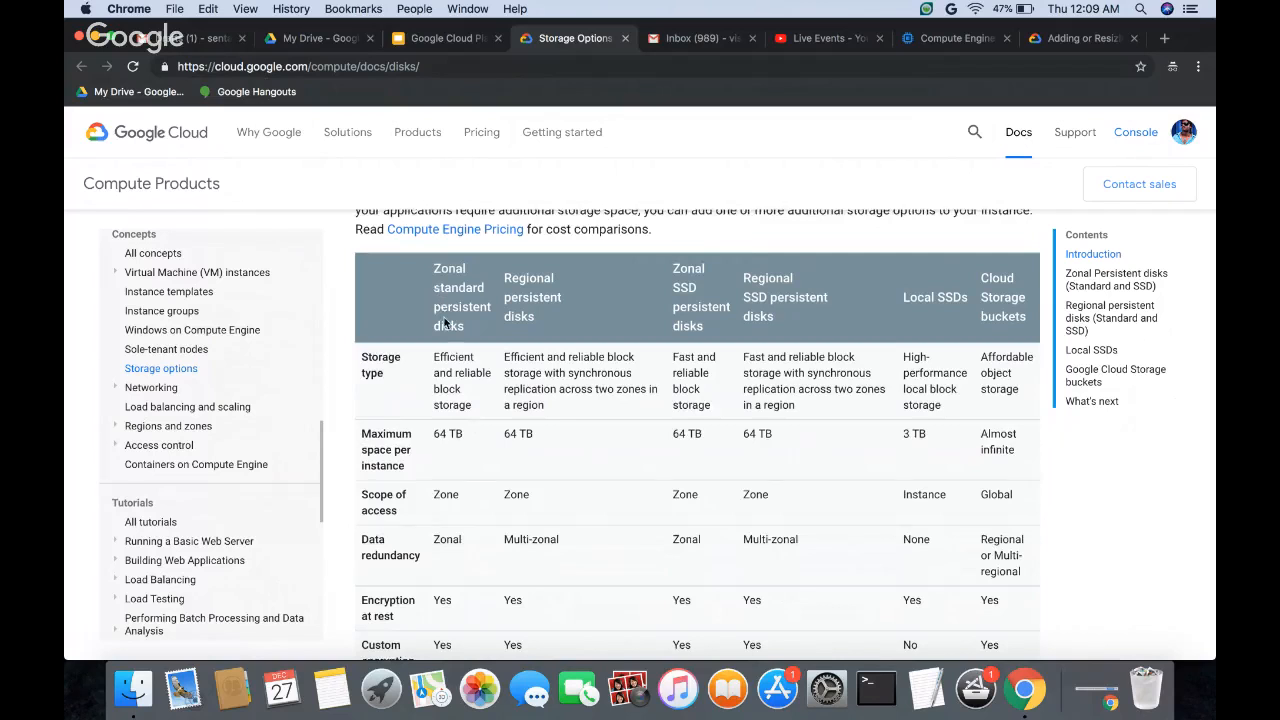
drag(434, 357, 474, 404)
click(476, 395)
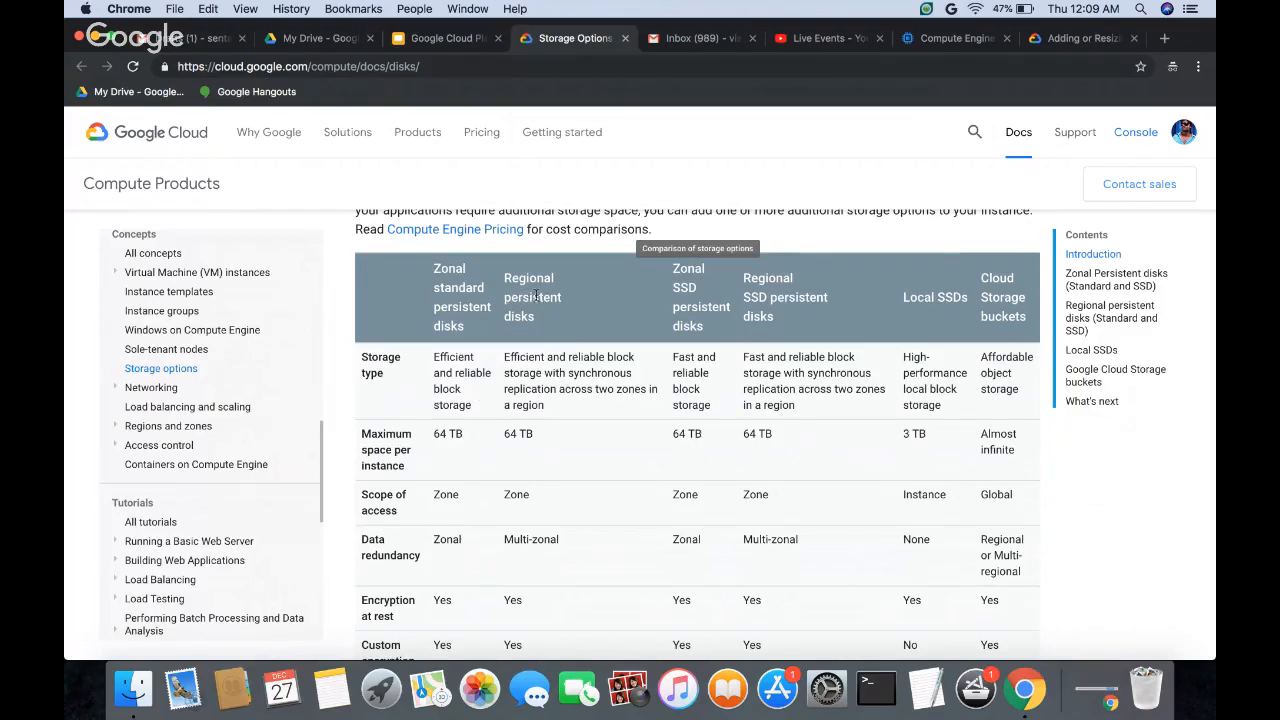
drag(505, 359, 607, 360)
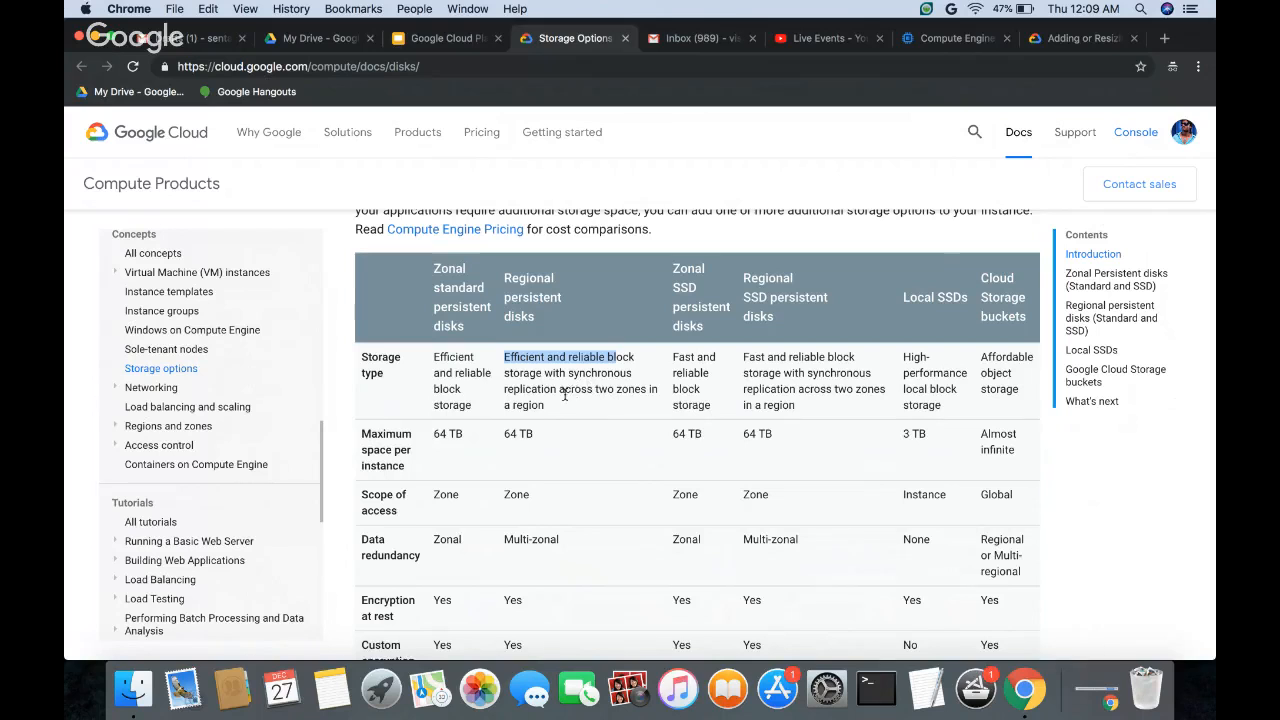
drag(562, 390, 628, 405)
click(628, 405)
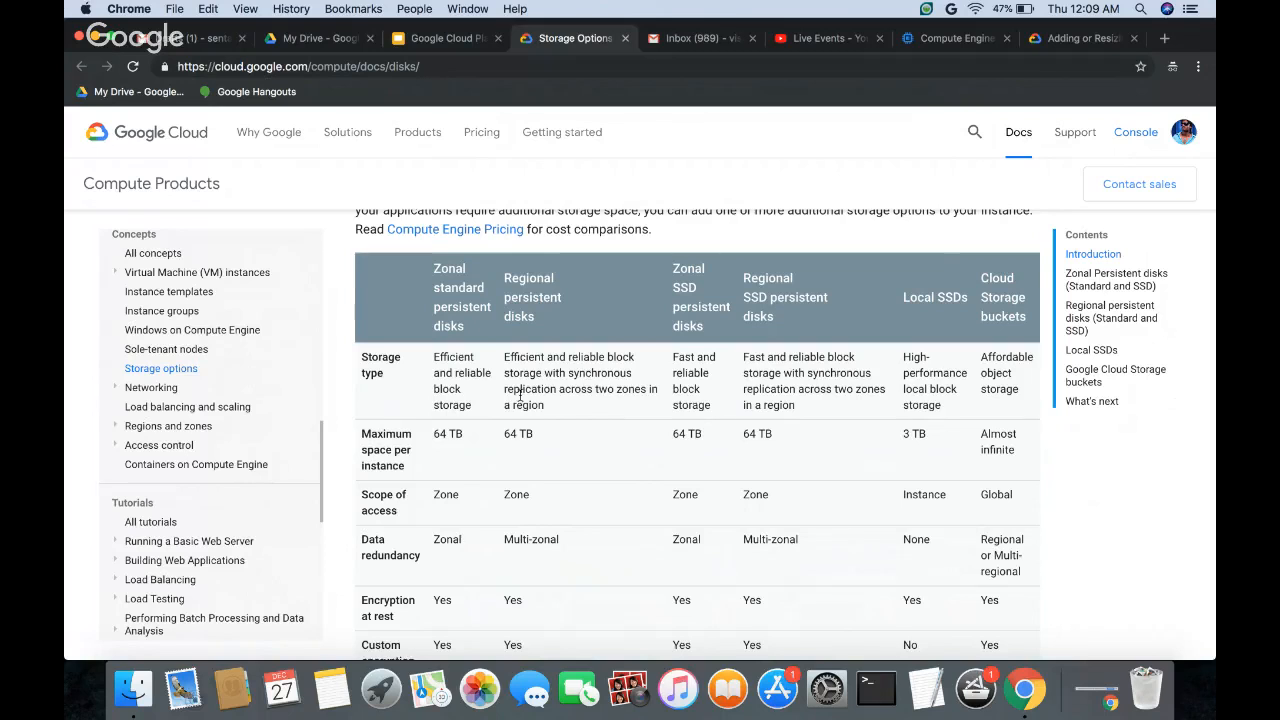
drag(598, 374, 594, 406)
click(579, 411)
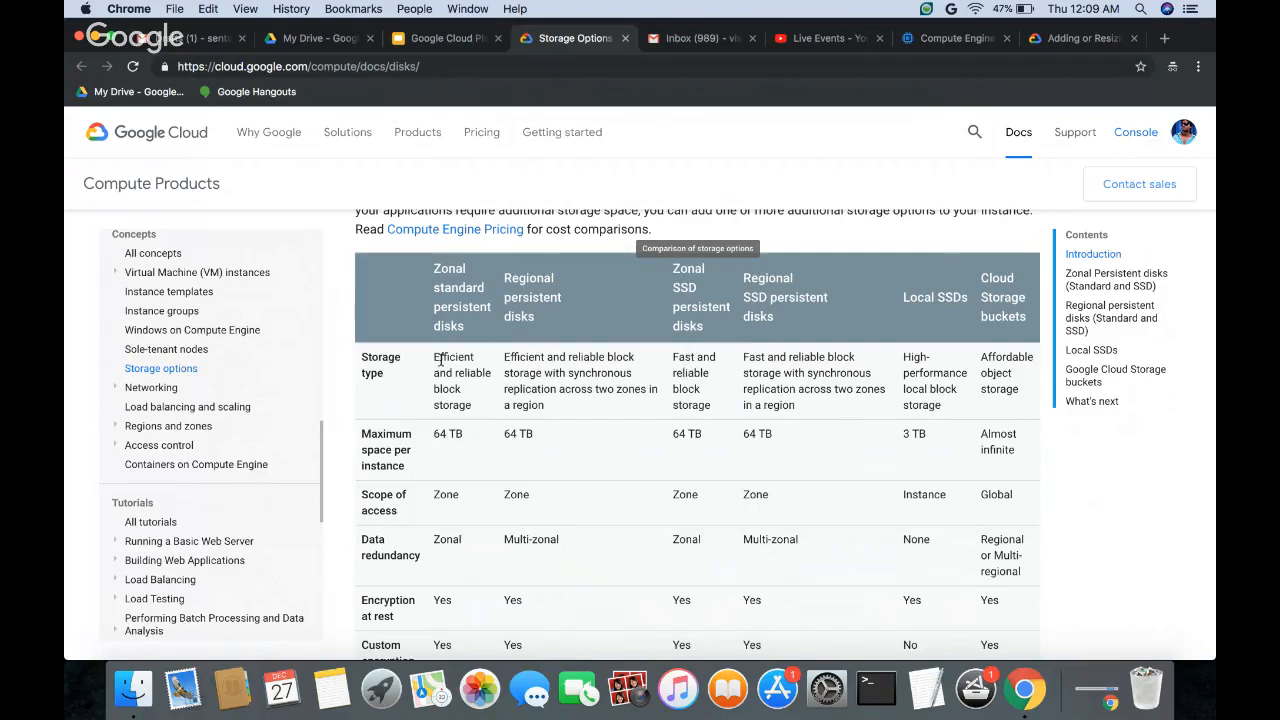
Step: Highlight the Storage type label and read its description for zonal SSD persistent disks
triple_click(372, 362)
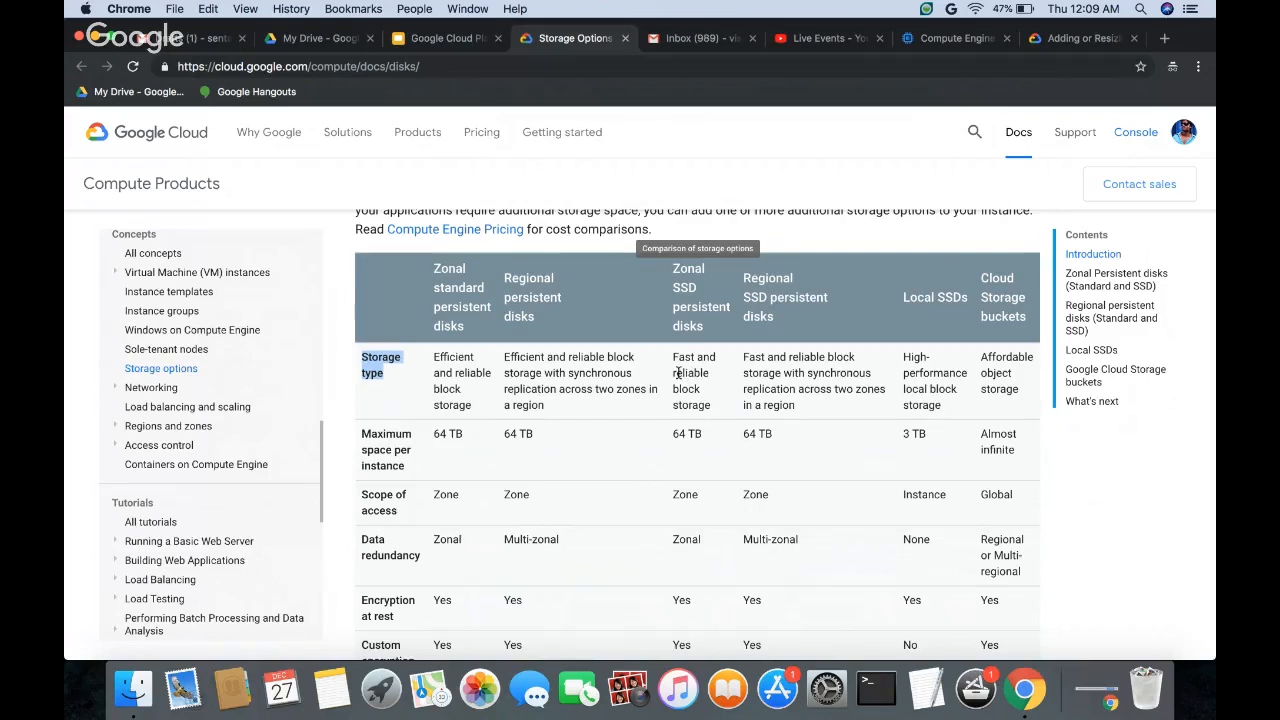
drag(674, 372, 698, 397)
click(733, 408)
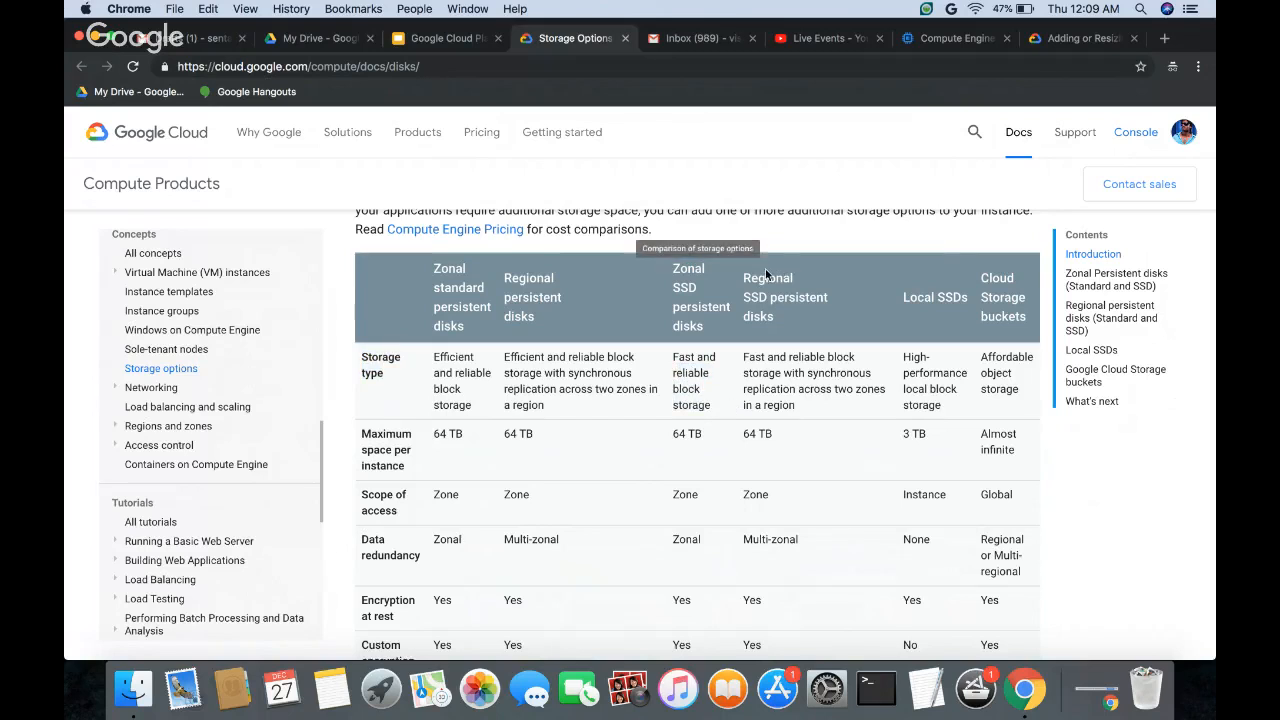
Step: Highlight the Regional SSD persistent disks heading and read its Storage type description, including the synchronous replication wording
drag(746, 282, 800, 316)
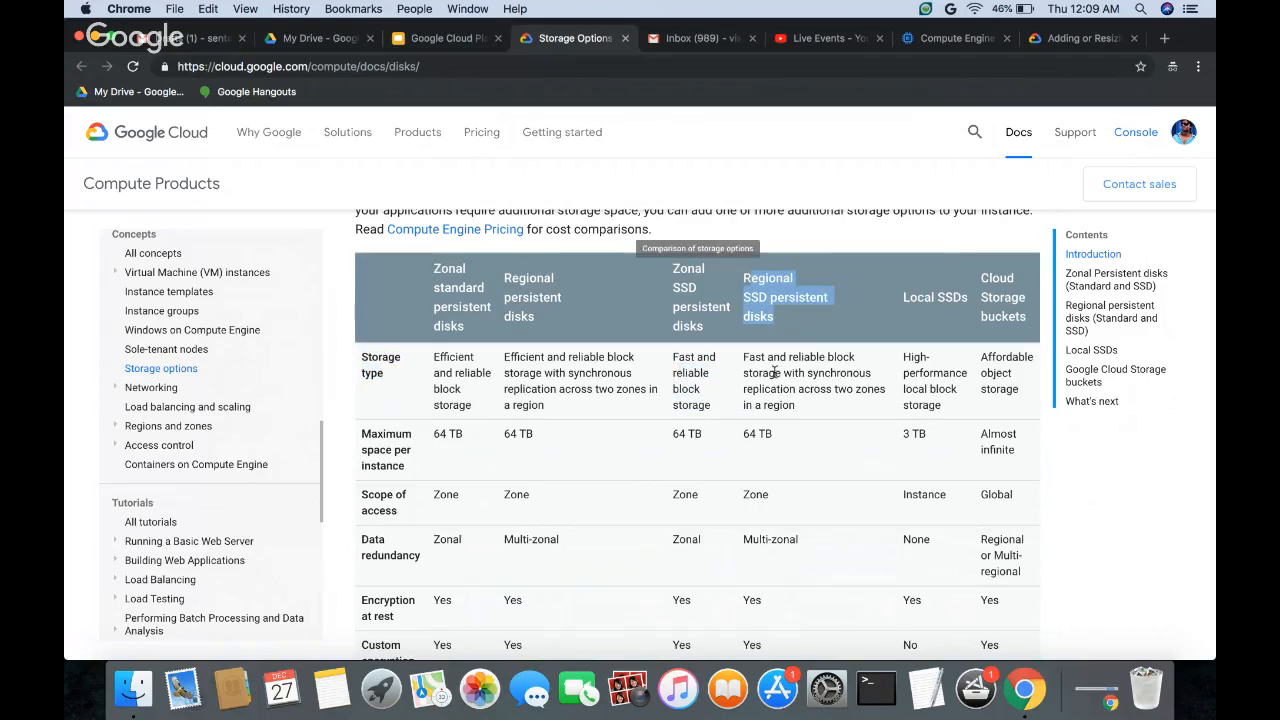
drag(744, 358, 853, 357)
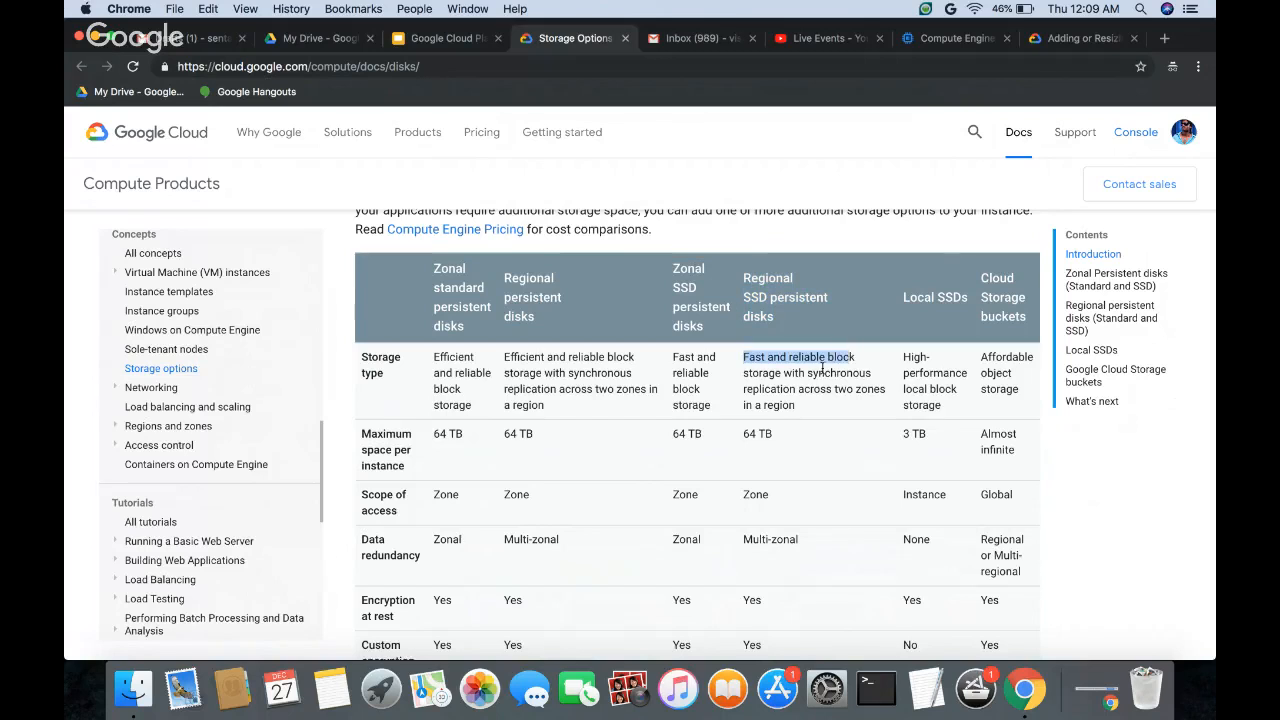
click(816, 375)
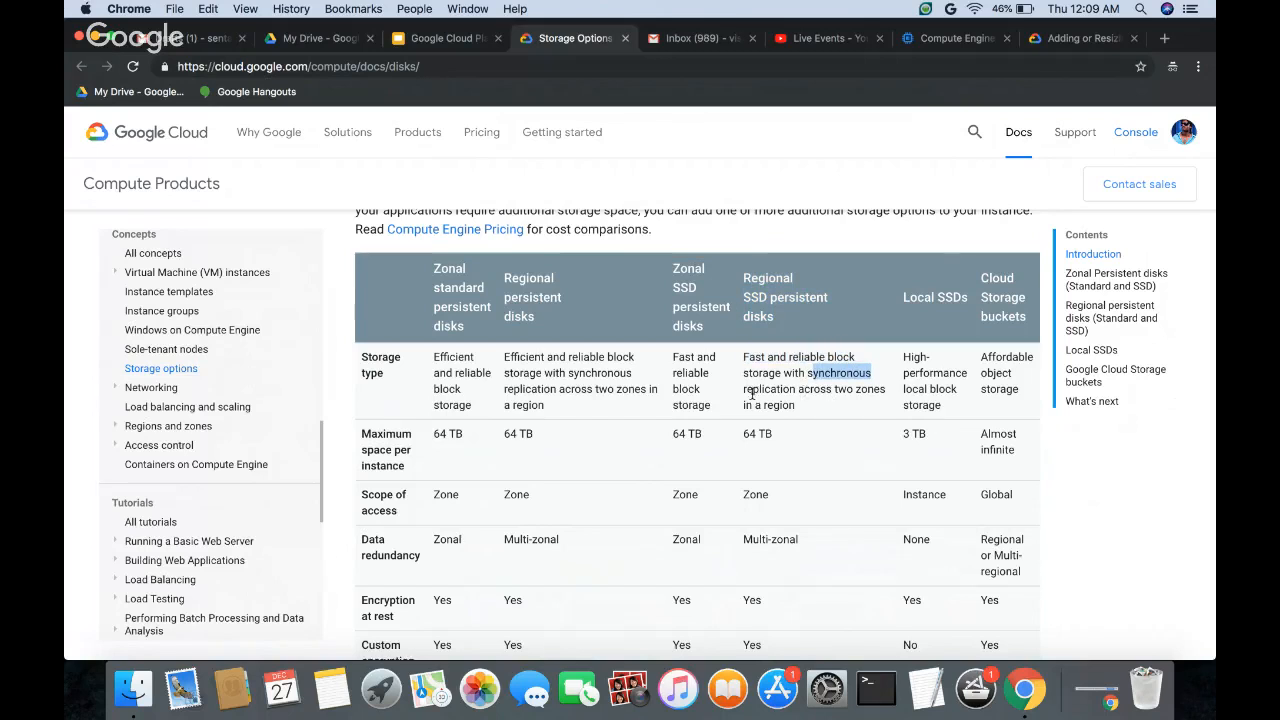
drag(752, 393, 831, 399)
click(831, 399)
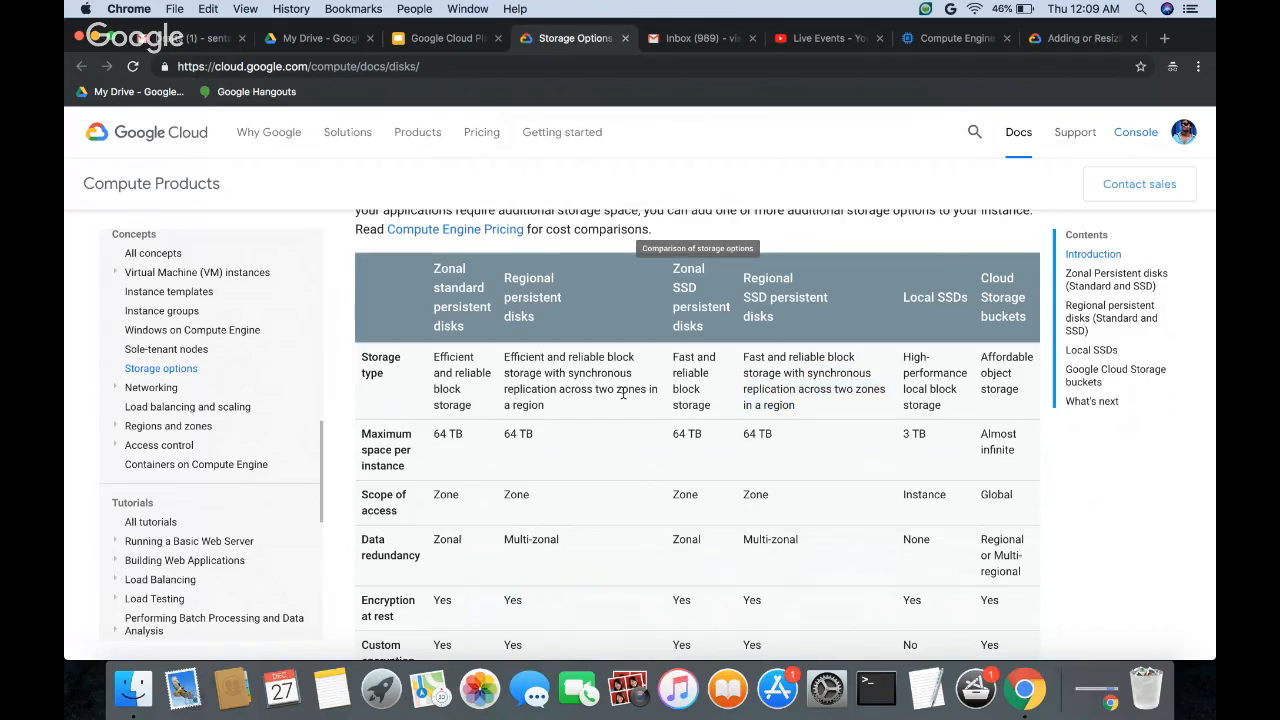
Step: Compare the two-zone replication wording of both regional disk types with the Storage type description for Local SSDs
drag(580, 389, 605, 414)
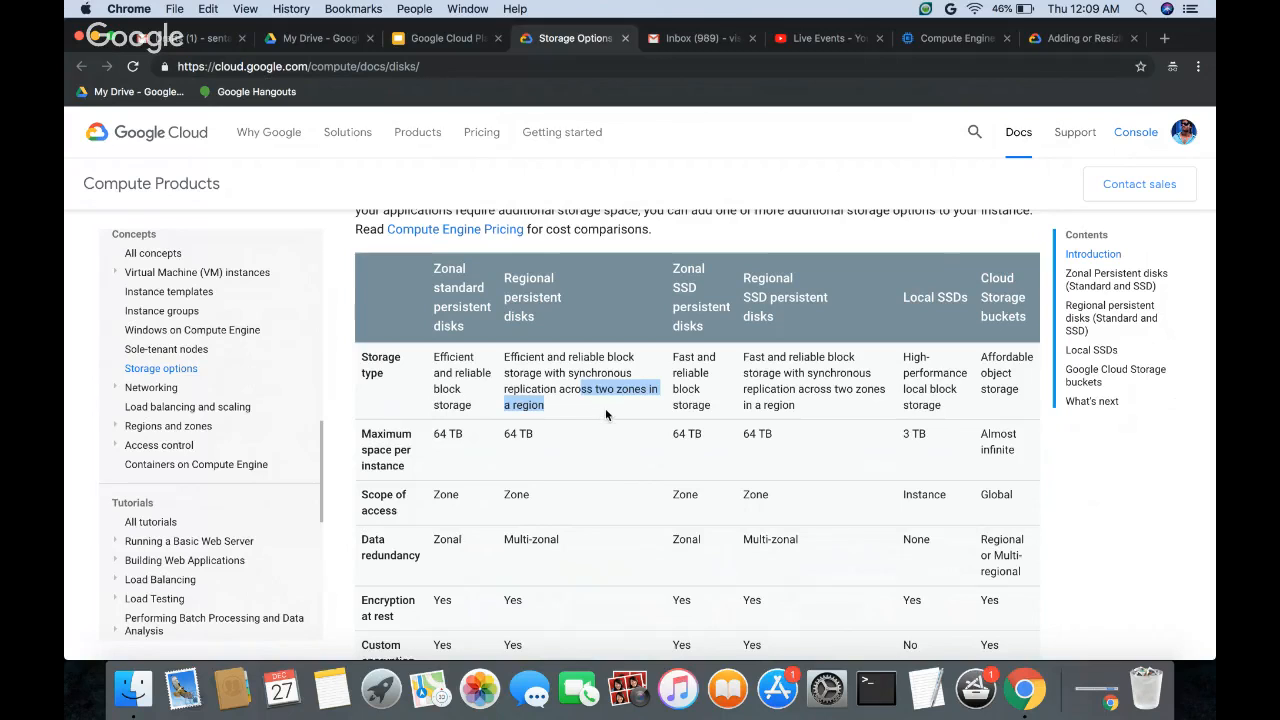
click(605, 414)
drag(800, 390, 871, 413)
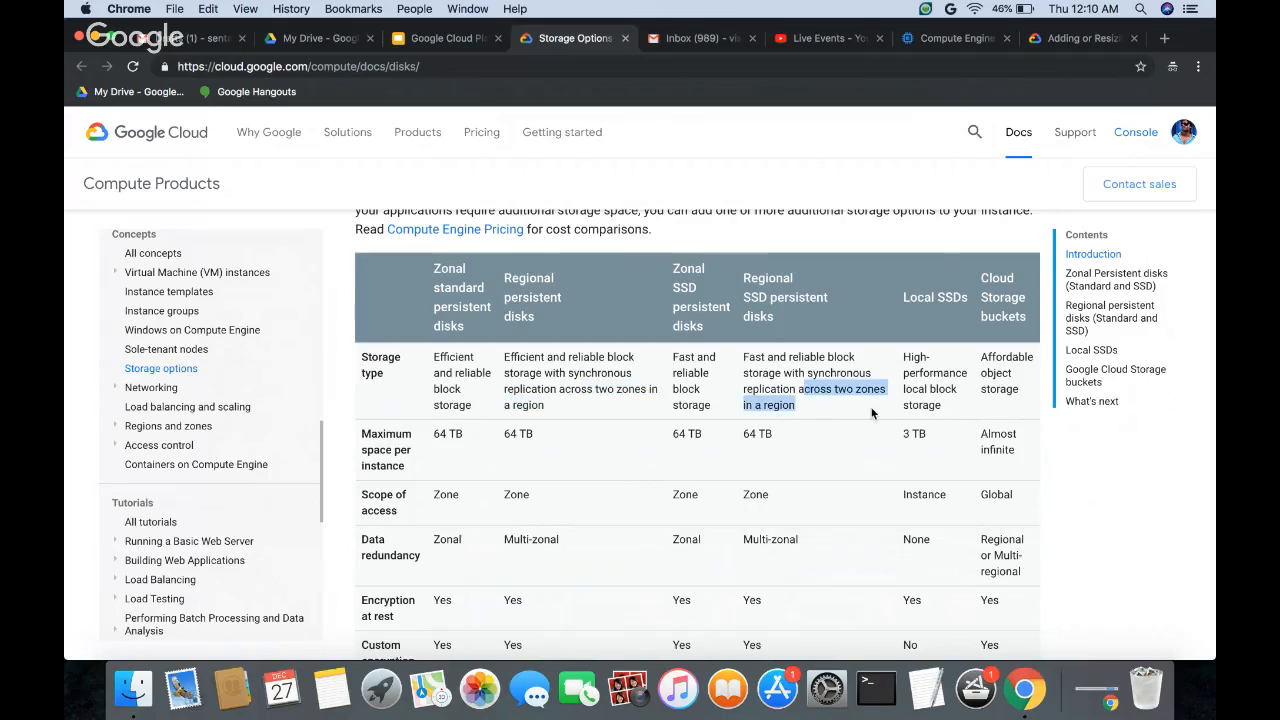
click(872, 413)
drag(910, 298, 954, 299)
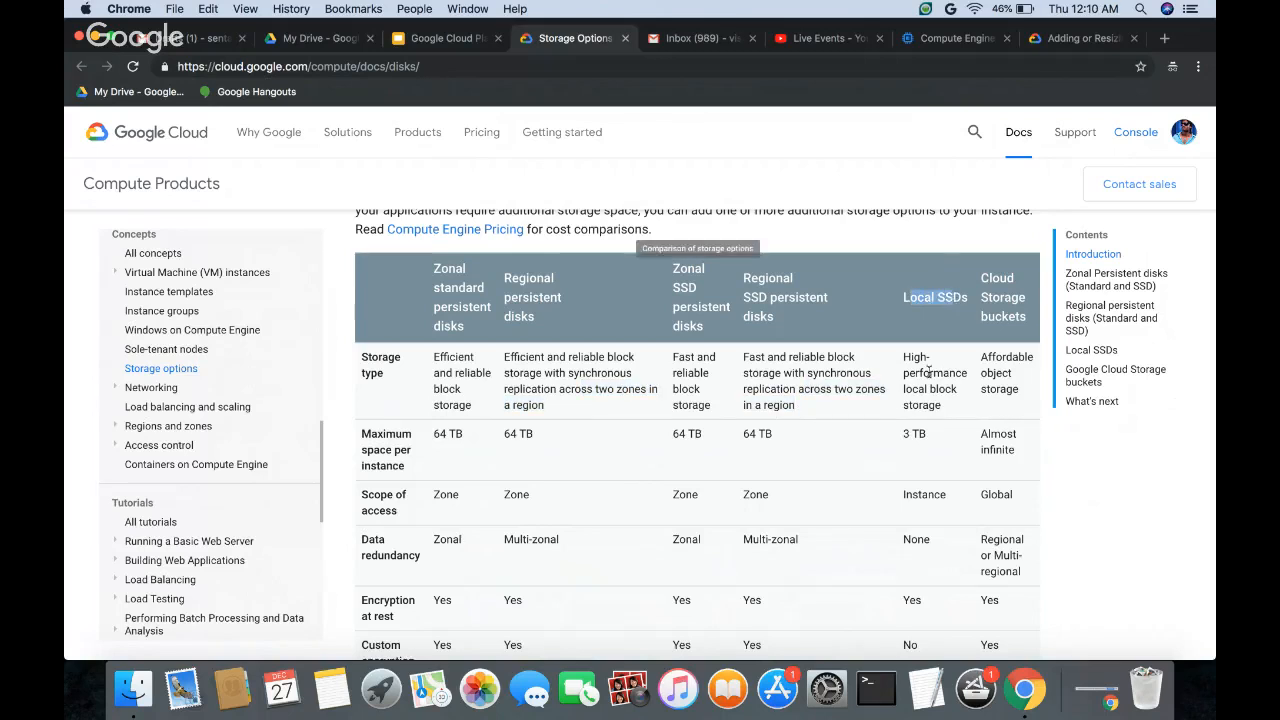
drag(903, 357, 953, 405)
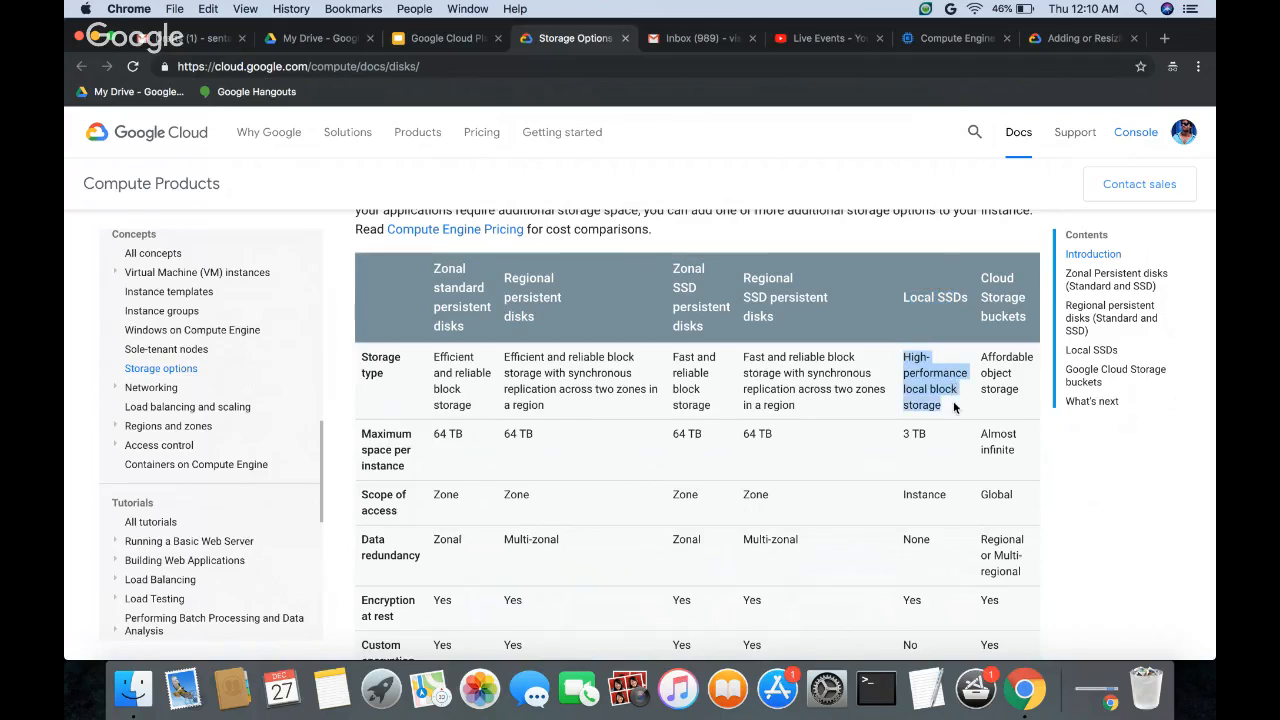
Step: Compare the Data redundancy row across the zonal, regional and Local SSD columns, highlighting each value in turn
scroll(833, 425, down, 1)
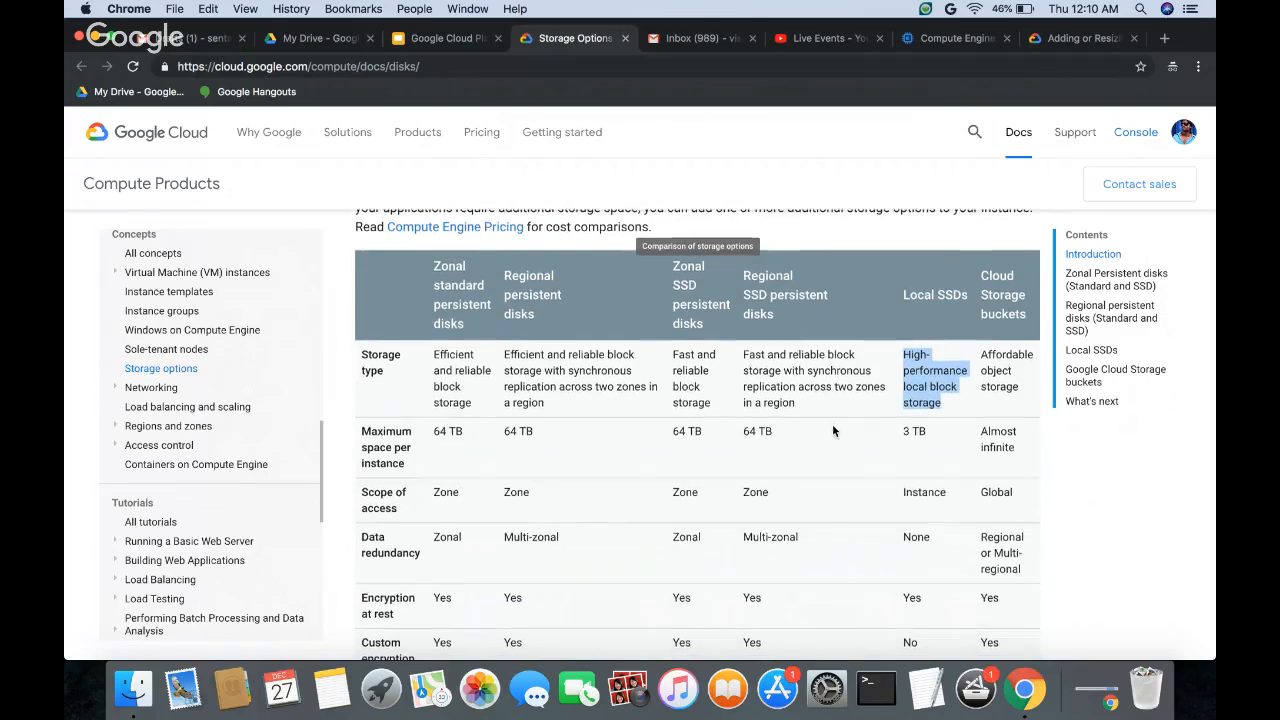
scroll(833, 430, down, 2)
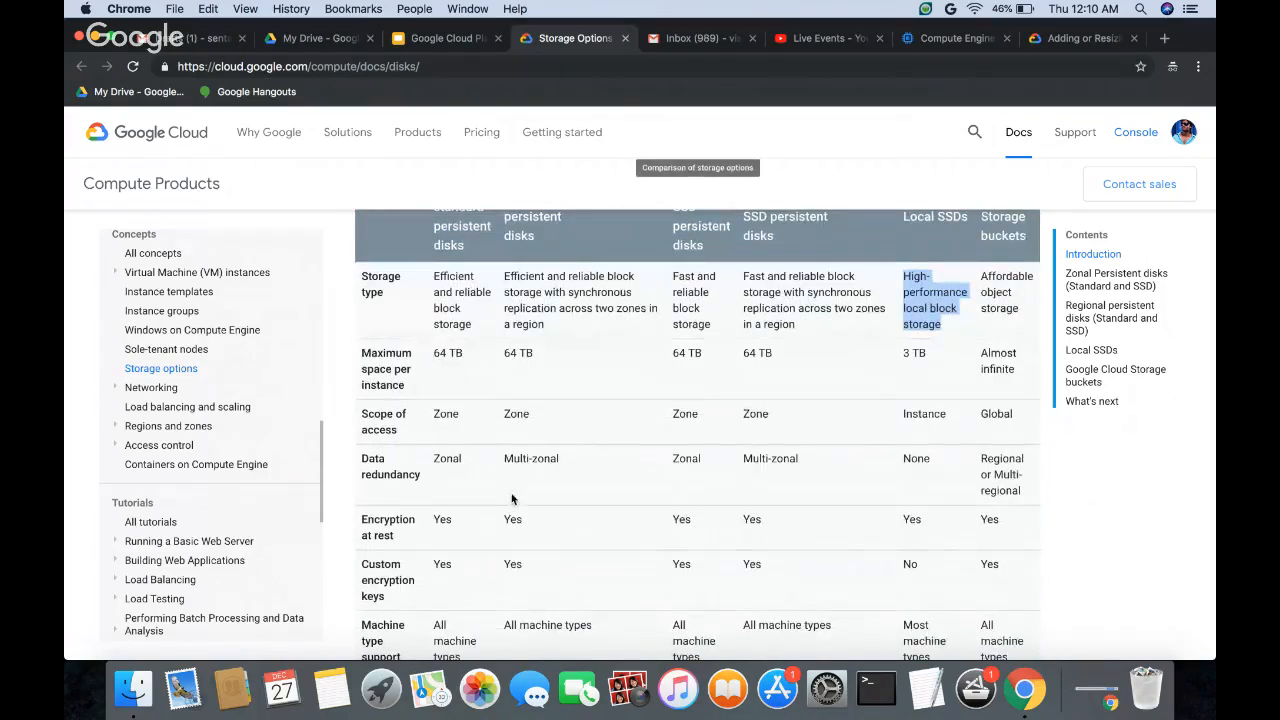
scroll(488, 475, down, 2)
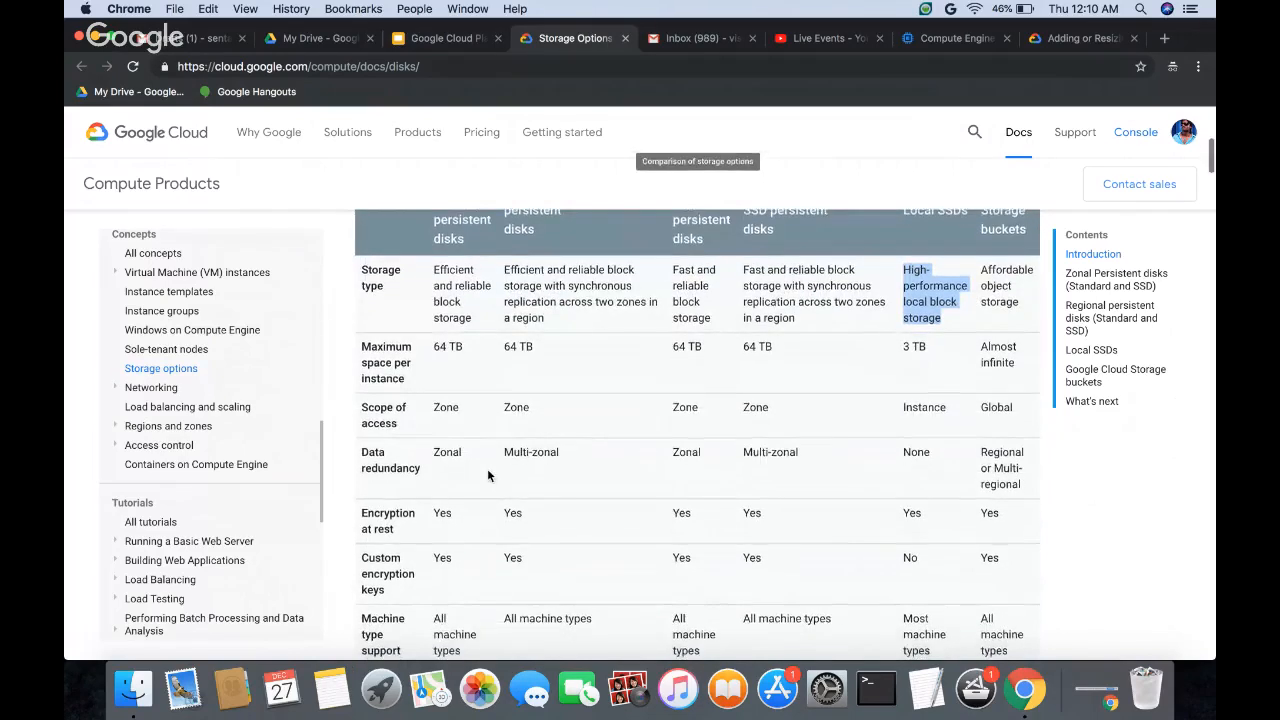
drag(364, 404, 410, 424)
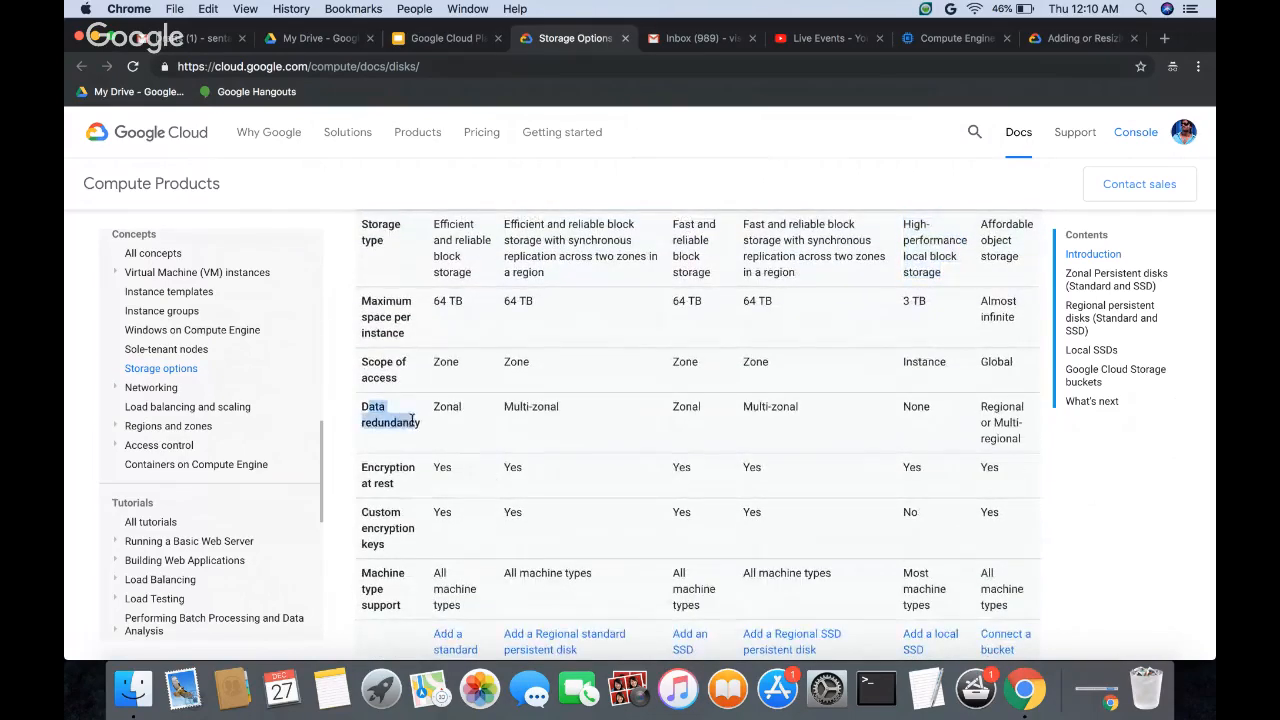
scroll(416, 401, up, 1)
scroll(416, 401, up, 2)
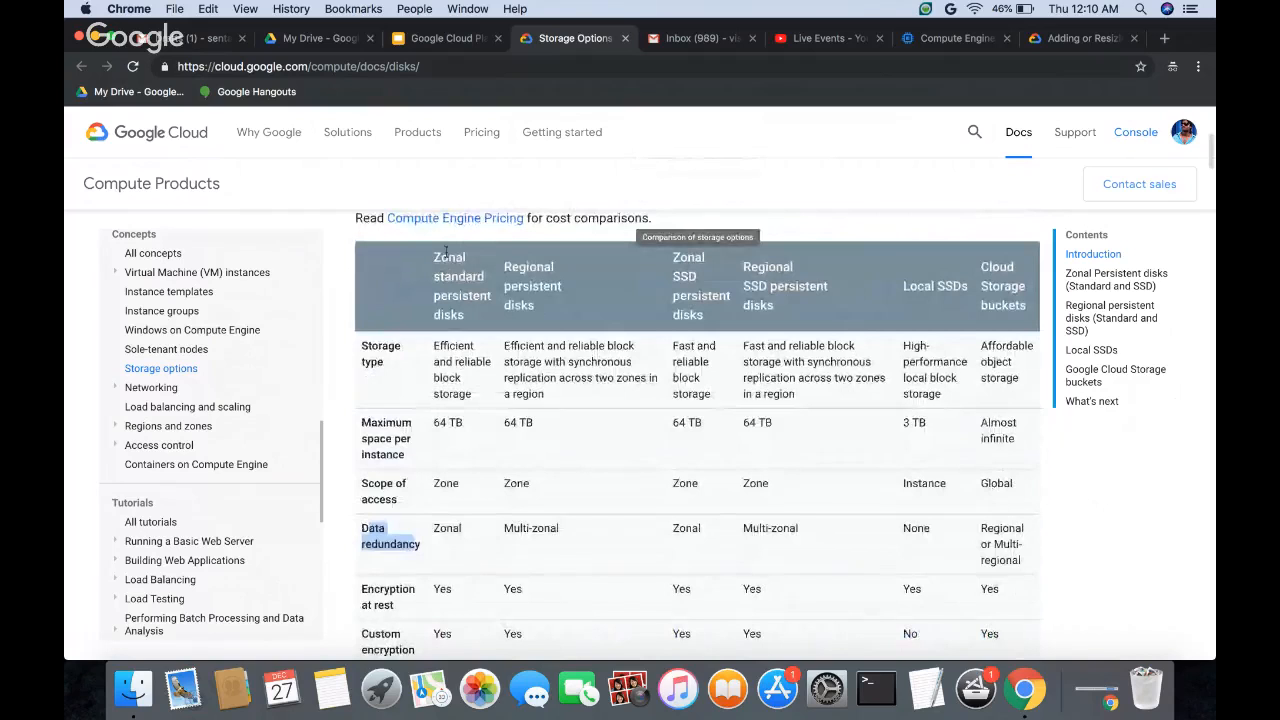
double_click(445, 528)
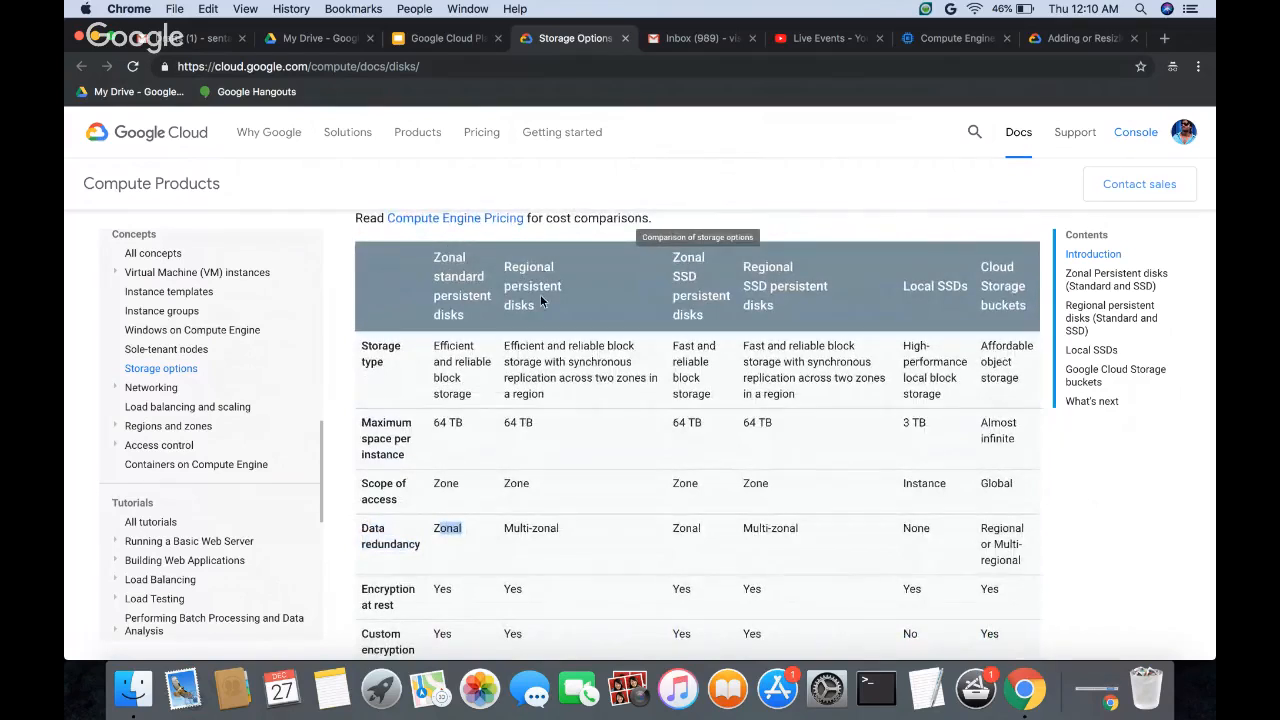
drag(503, 528, 559, 528)
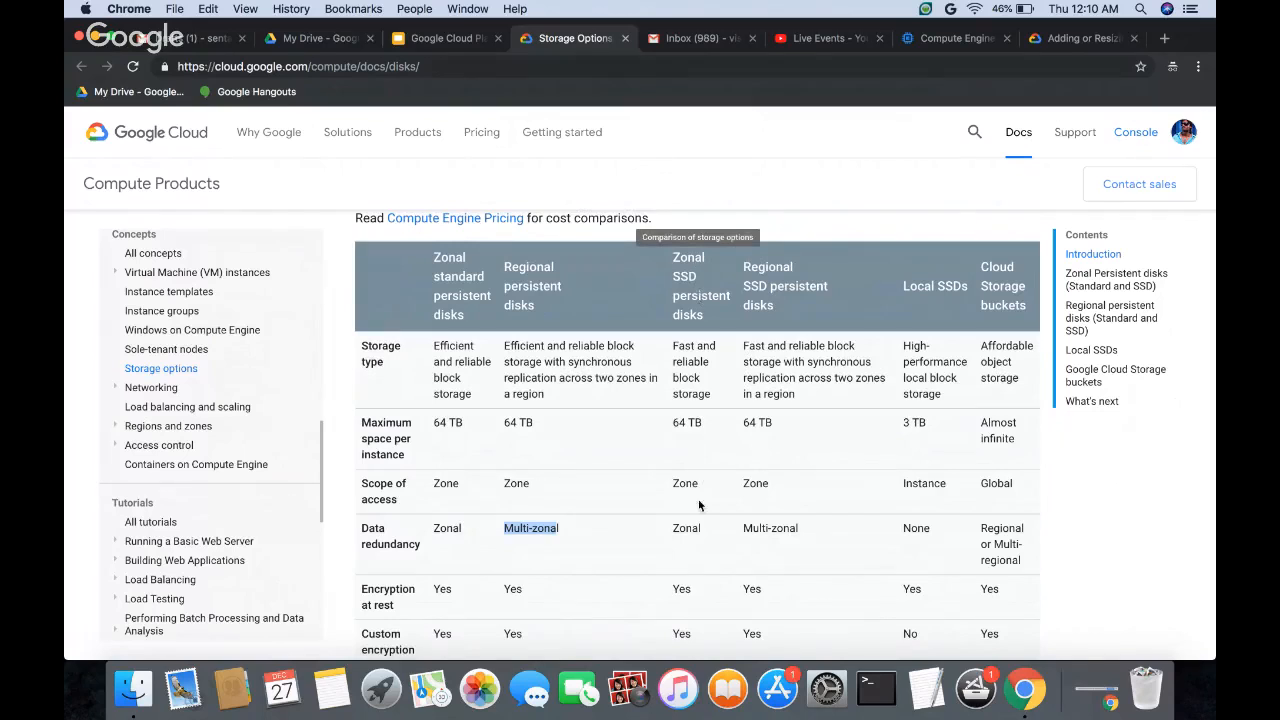
drag(672, 530, 802, 530)
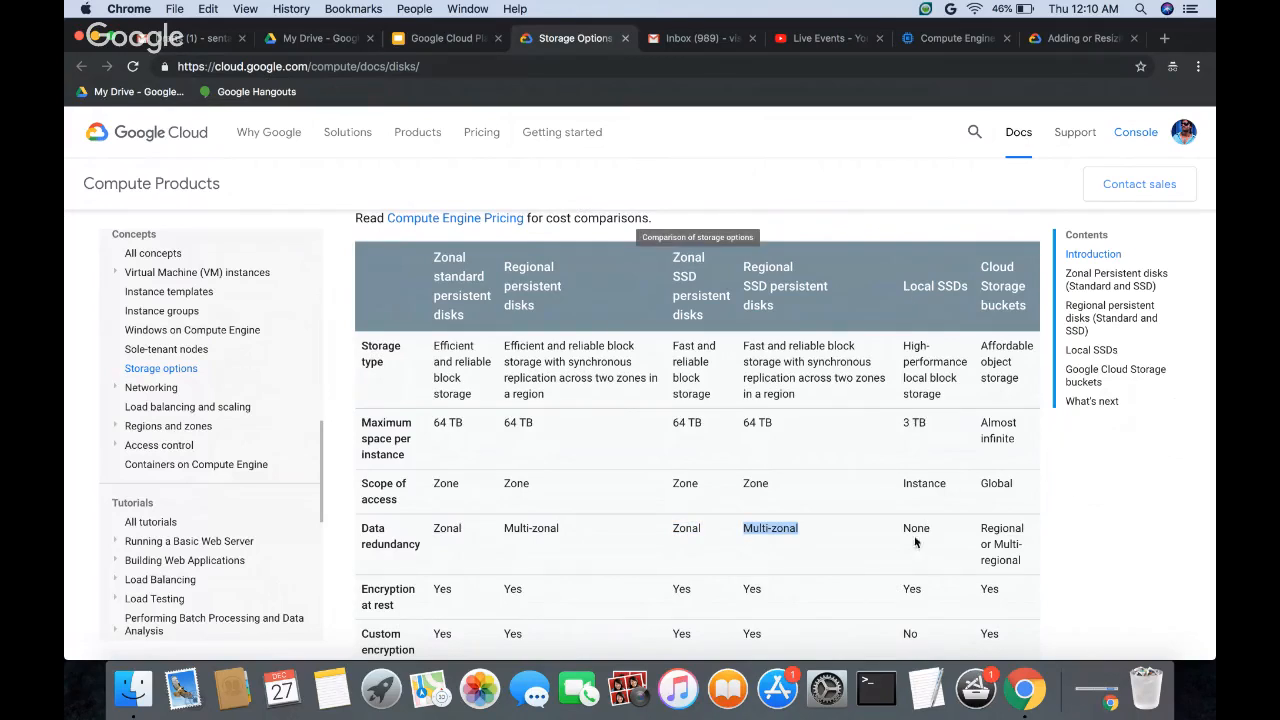
drag(912, 530, 929, 530)
Step: Compare the Scope of access values for zonal standard persistent disks and Local SSDs
scroll(556, 505, down, 2)
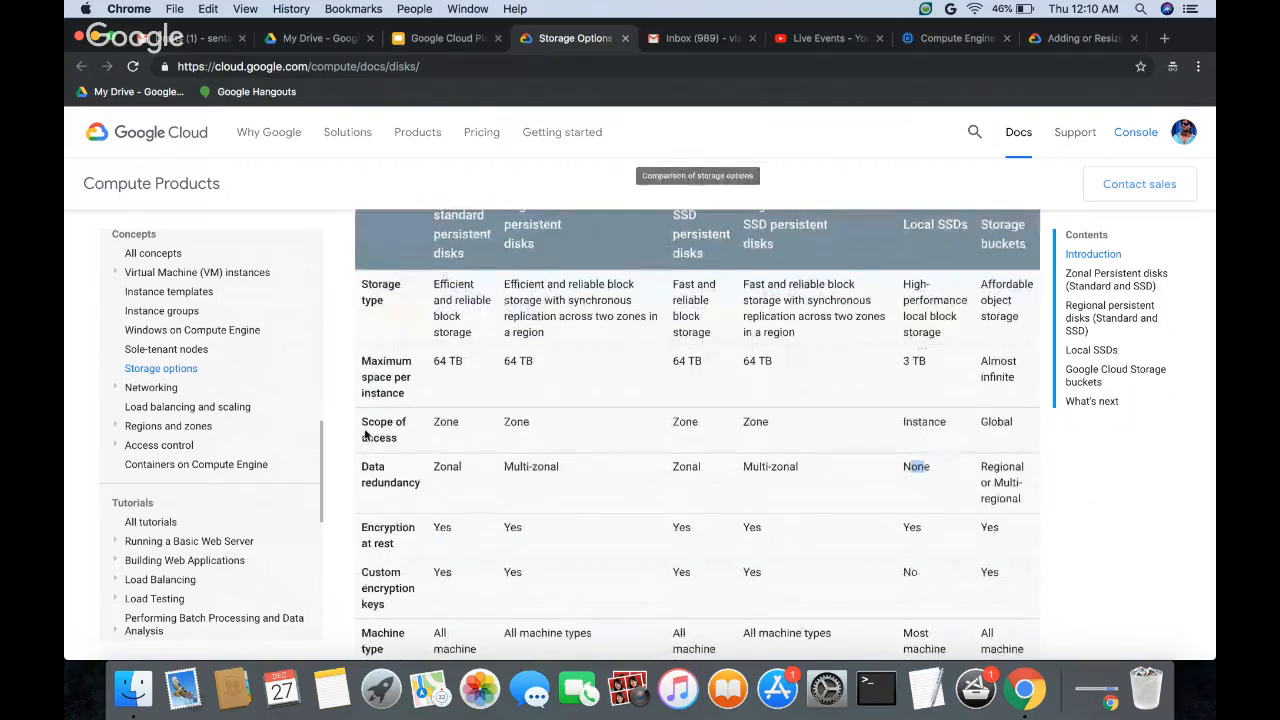
scroll(484, 426, up, 1)
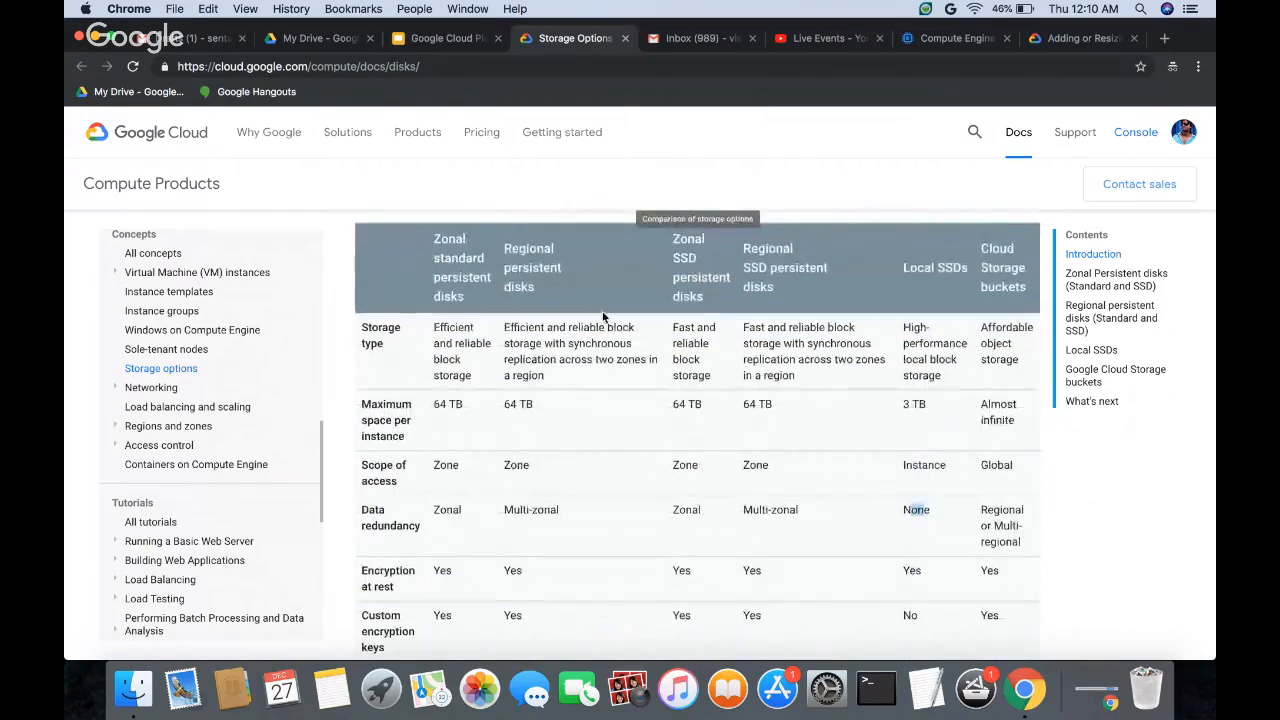
double_click(446, 466)
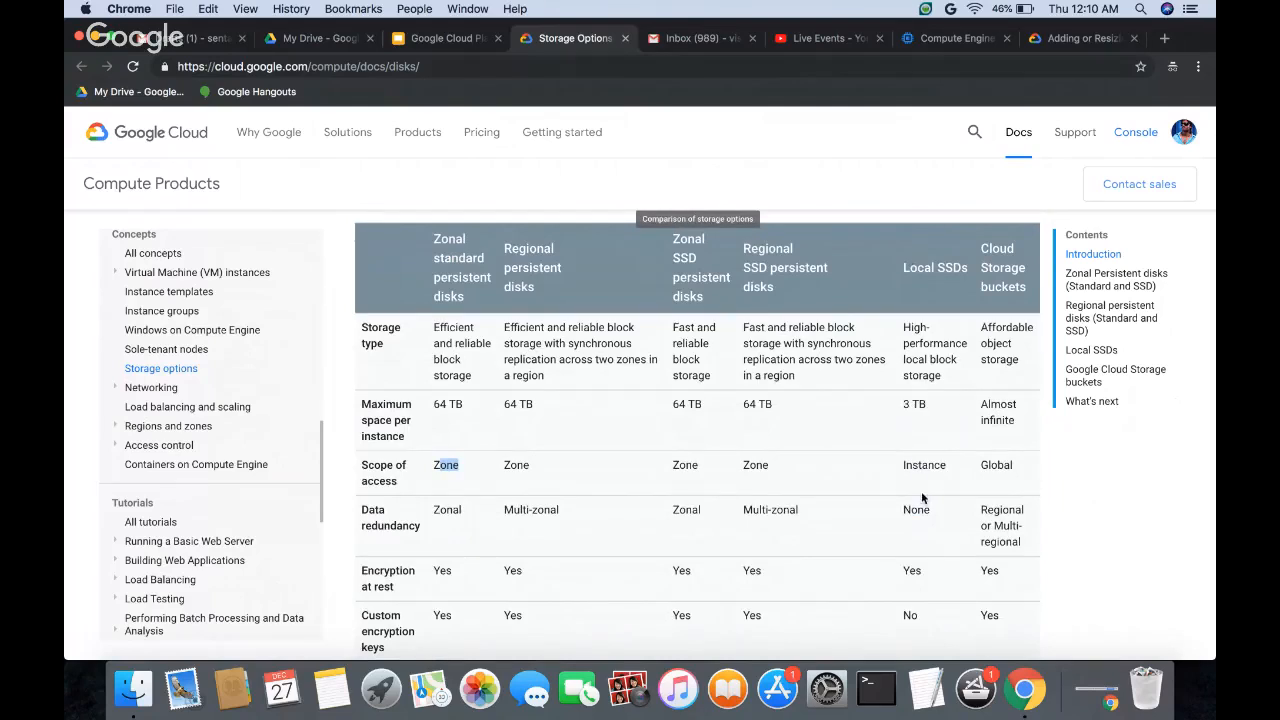
drag(903, 466, 929, 466)
Step: Skim the rest of the Storage Options page through the Reliability and Persistent Disk Encryption sections and return to its beginning
scroll(783, 509, down, 4)
scroll(588, 520, down, 4)
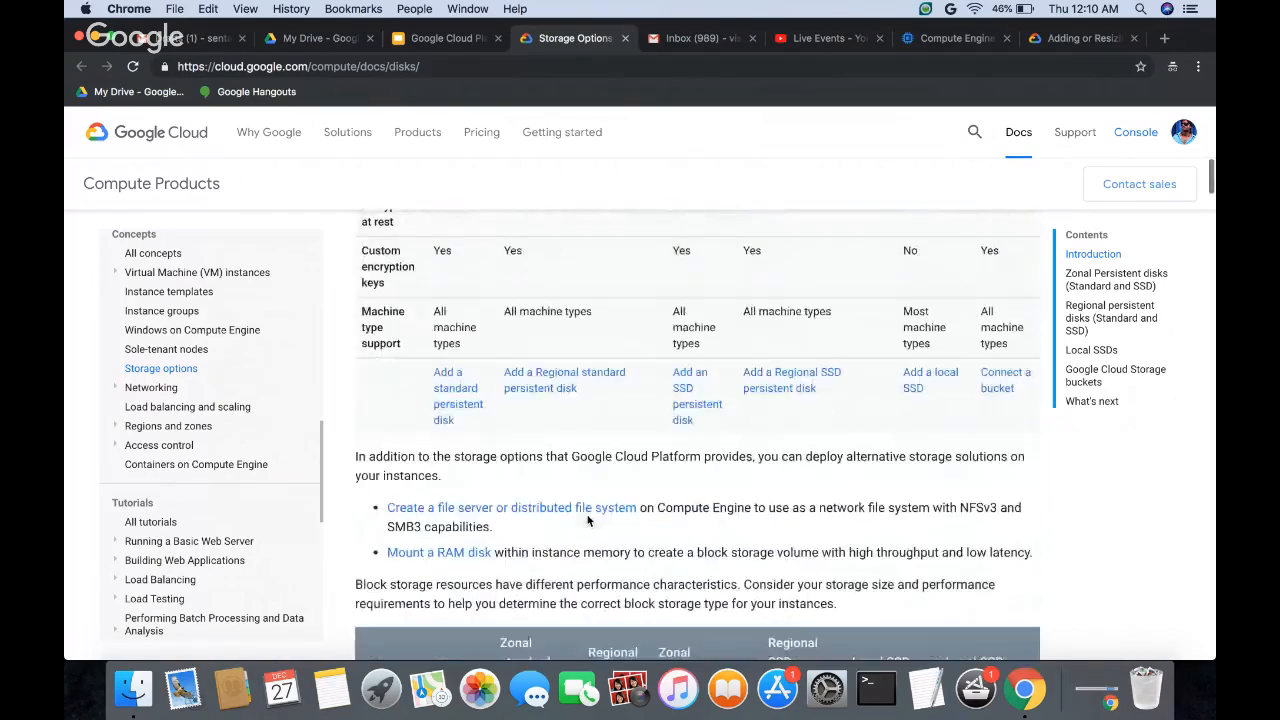
scroll(588, 520, down, 10)
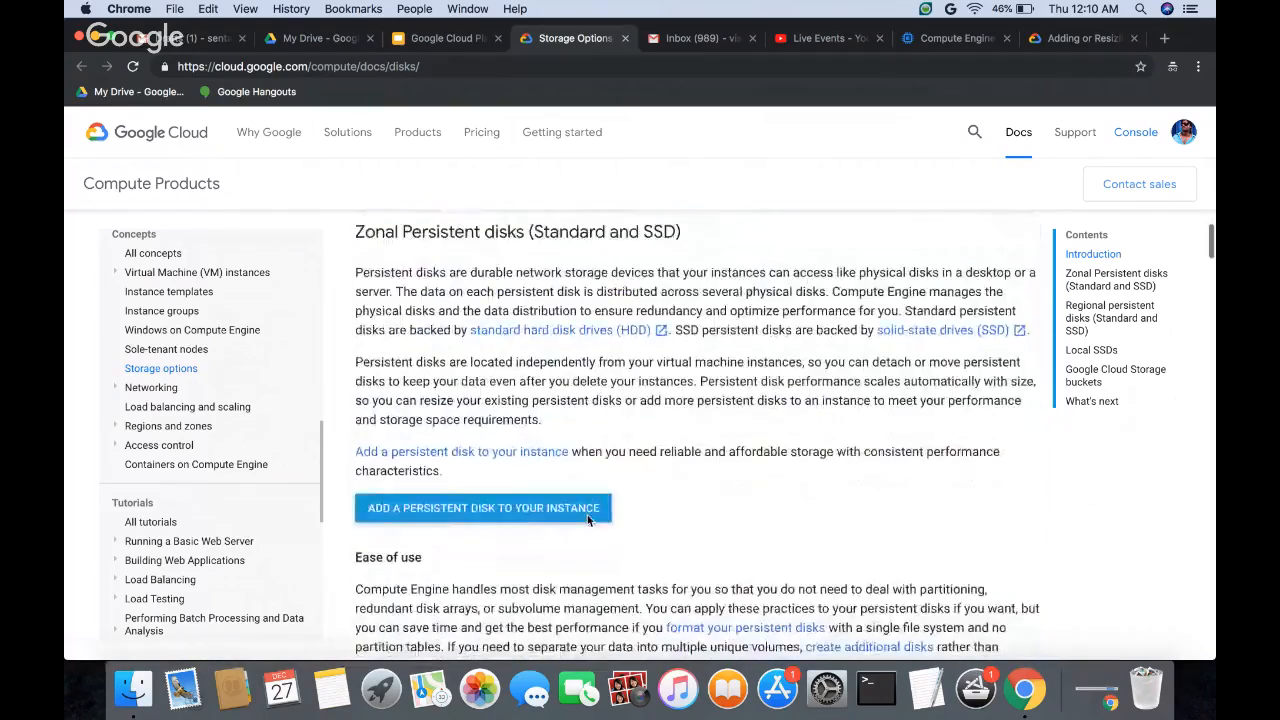
scroll(588, 520, down, 10)
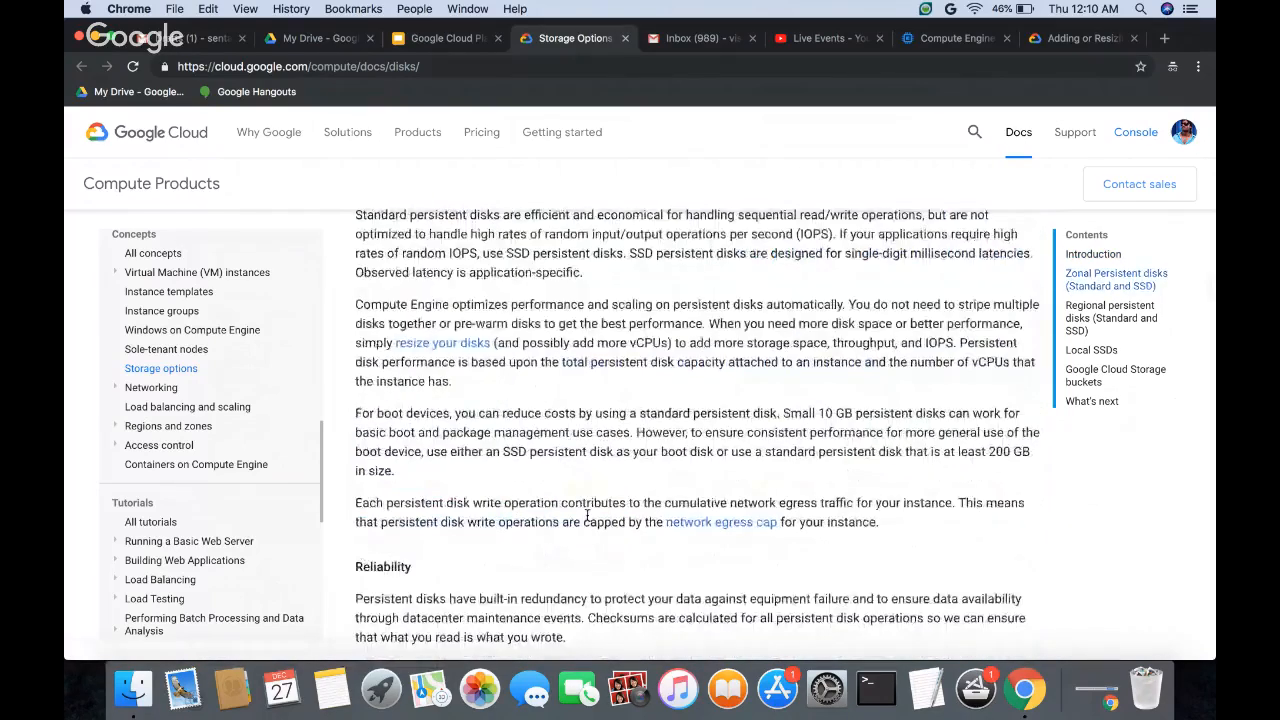
scroll(588, 518, down, 5)
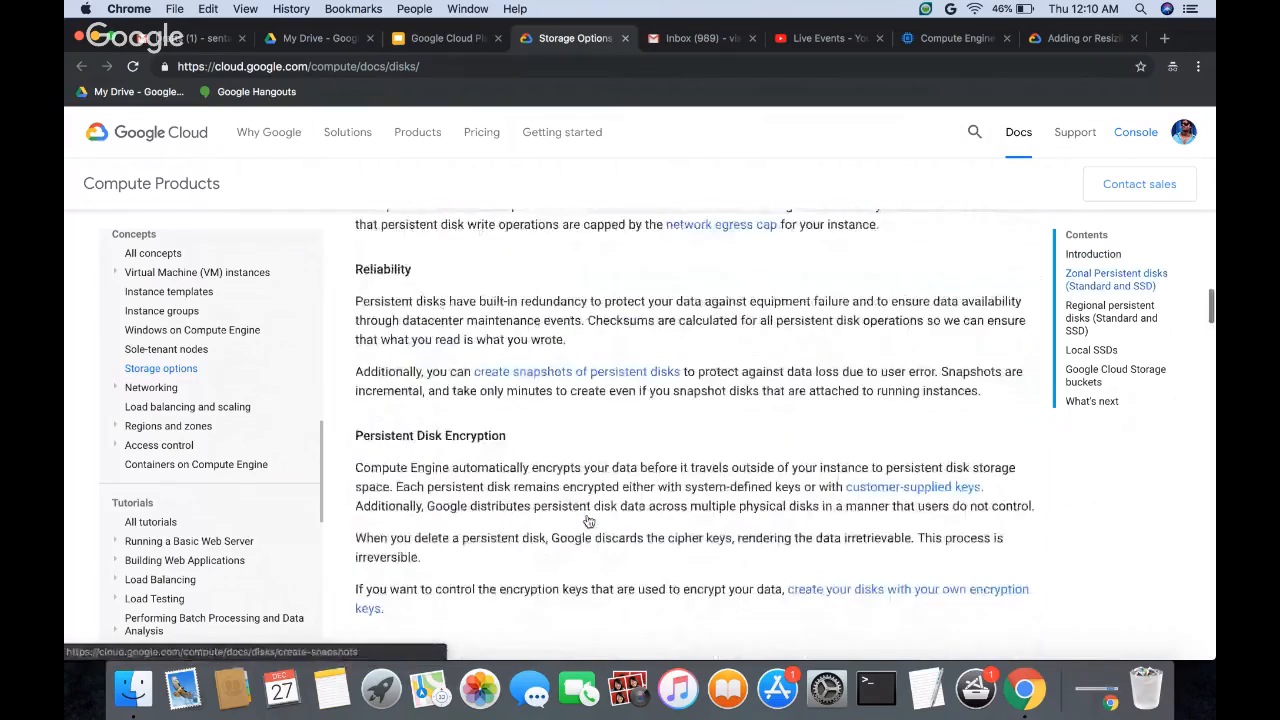
scroll(588, 520, up, 20)
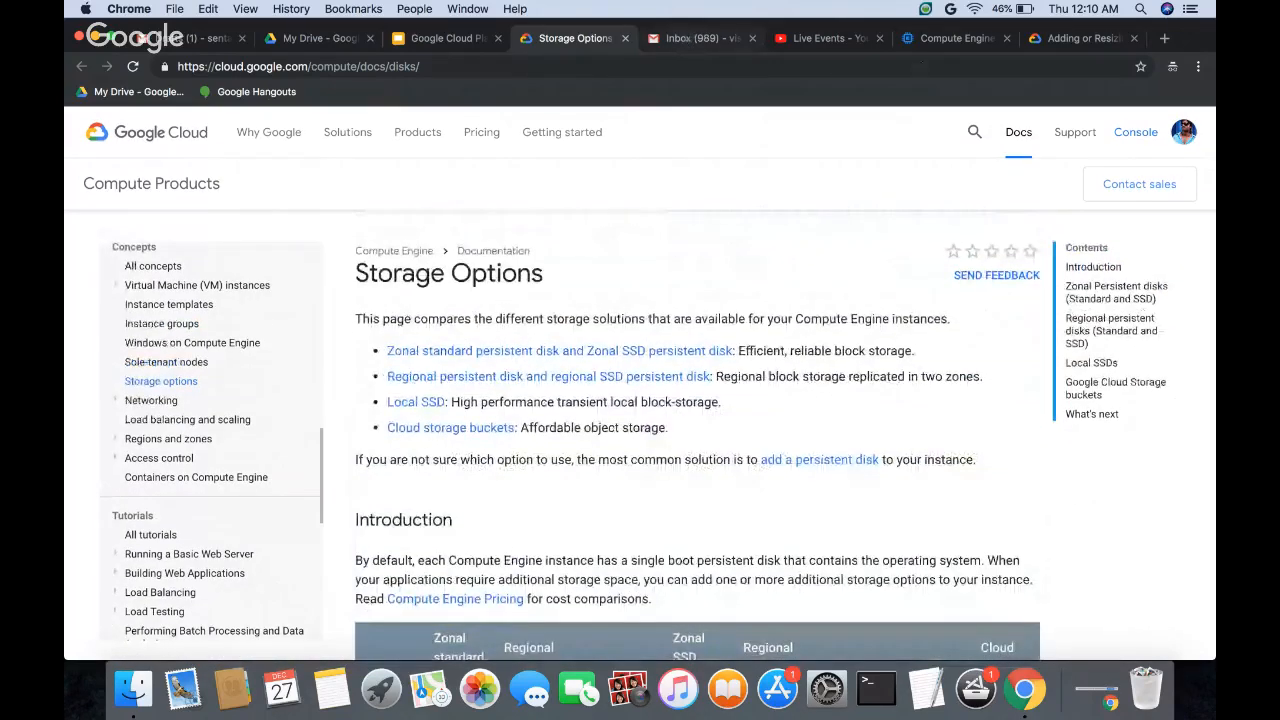
Step: In the Compute Engine console, leave the Create a disk form for the Disks page, checking the slide on creating persistent disks in between
click(936, 38)
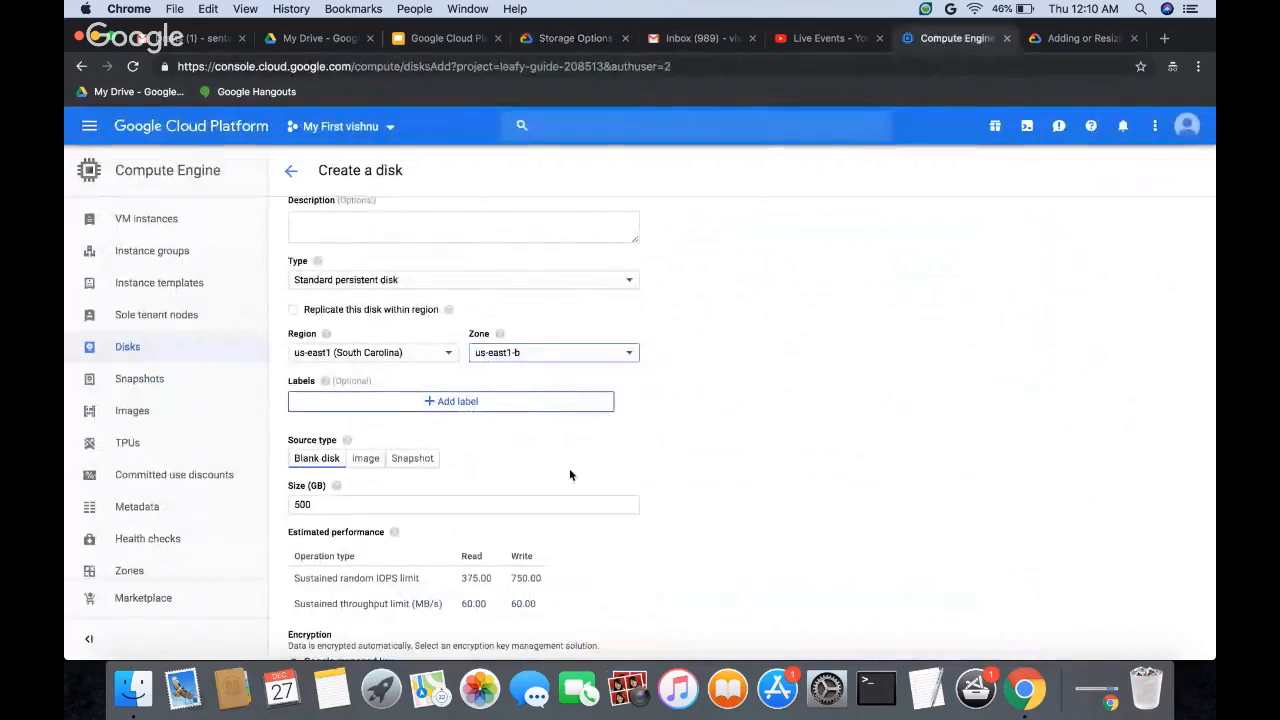
click(292, 169)
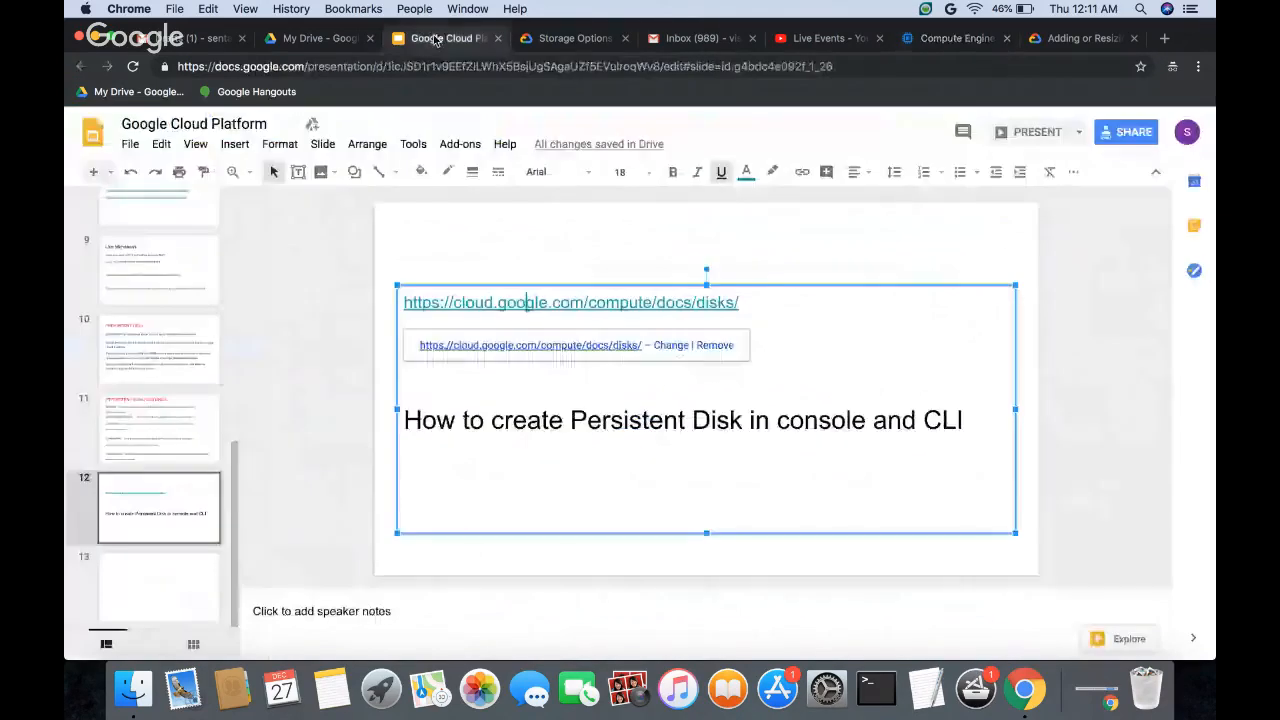
click(435, 38)
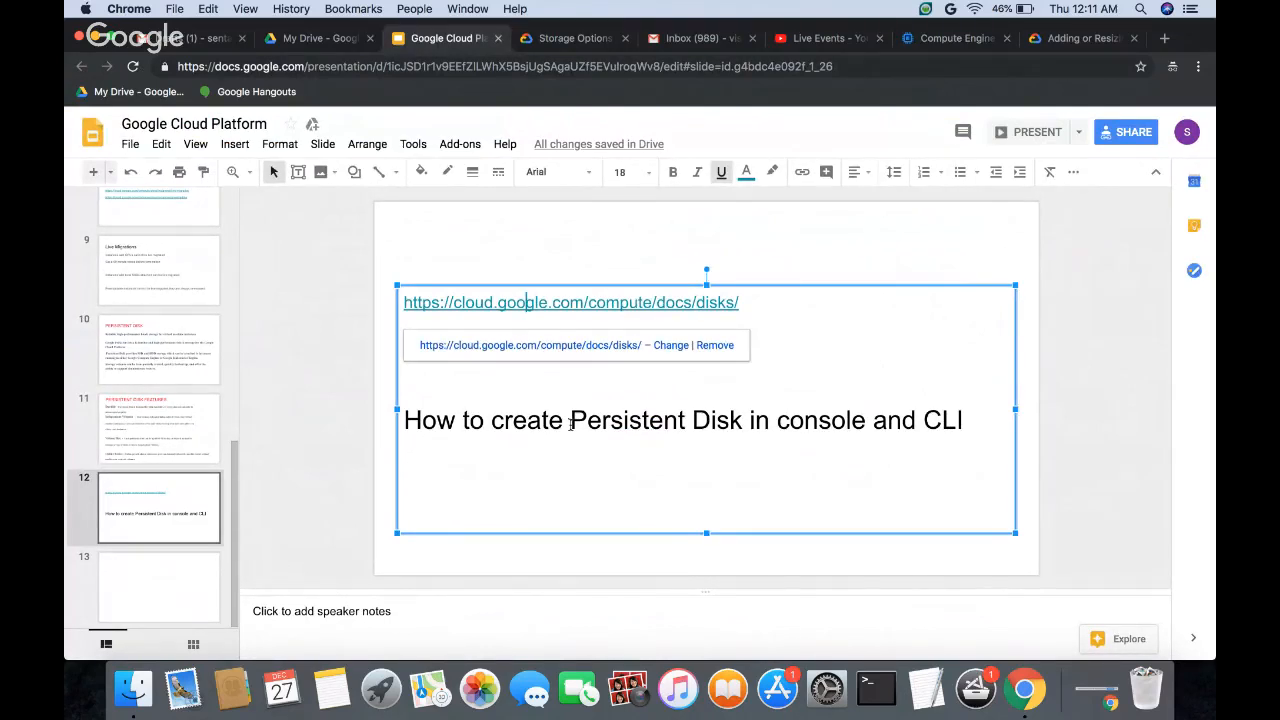
click(935, 40)
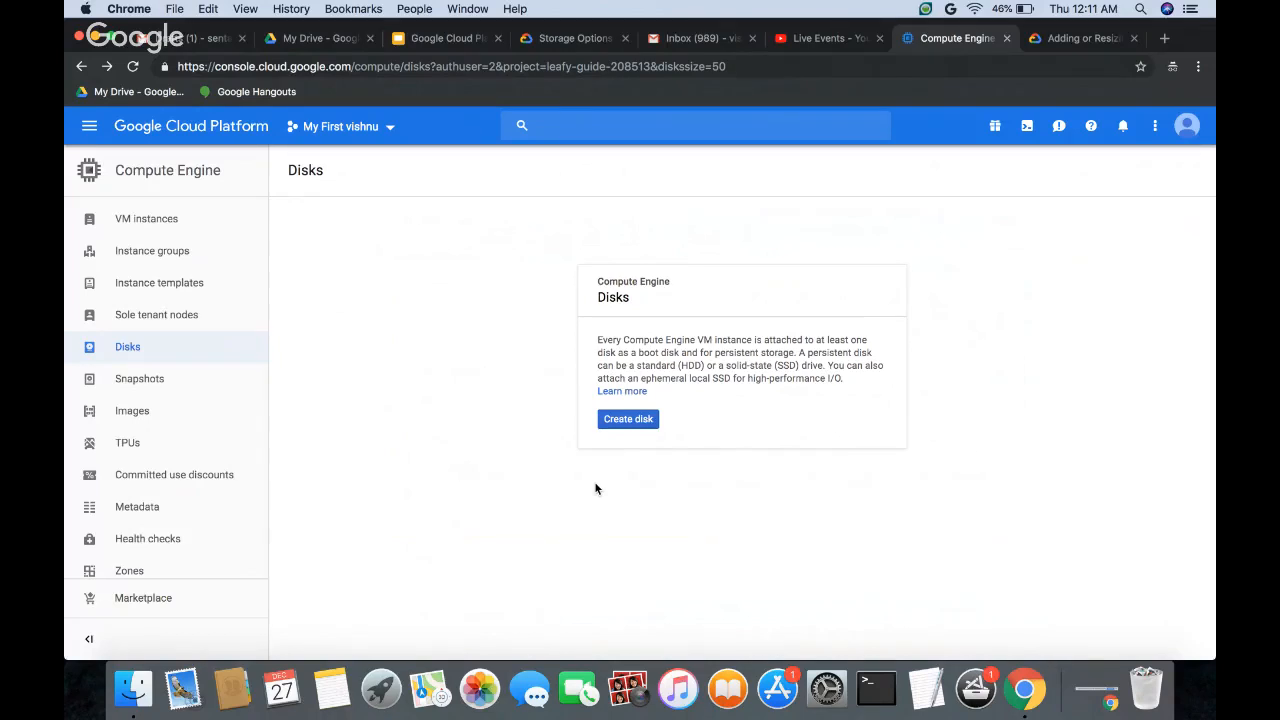
Step: Create a new VM instance named instance-1 in zone us-east1-b with the default machine type and 10 GB Debian boot disk
click(165, 227)
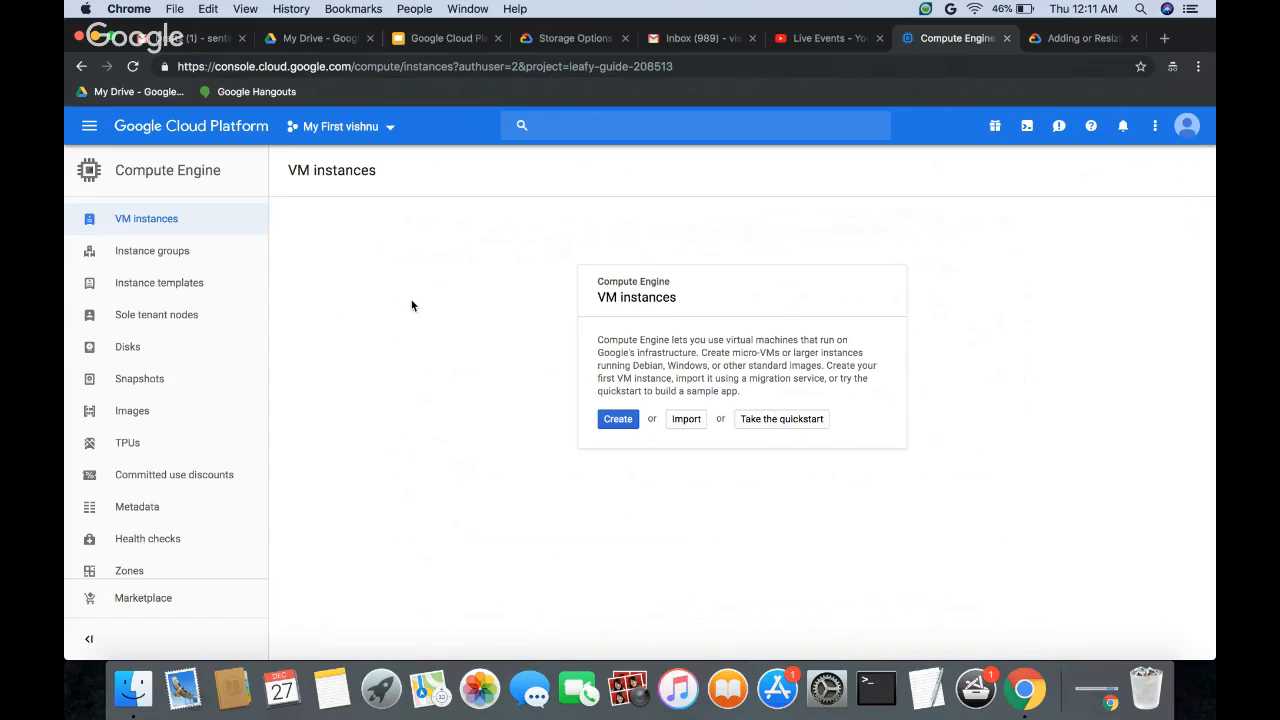
click(612, 421)
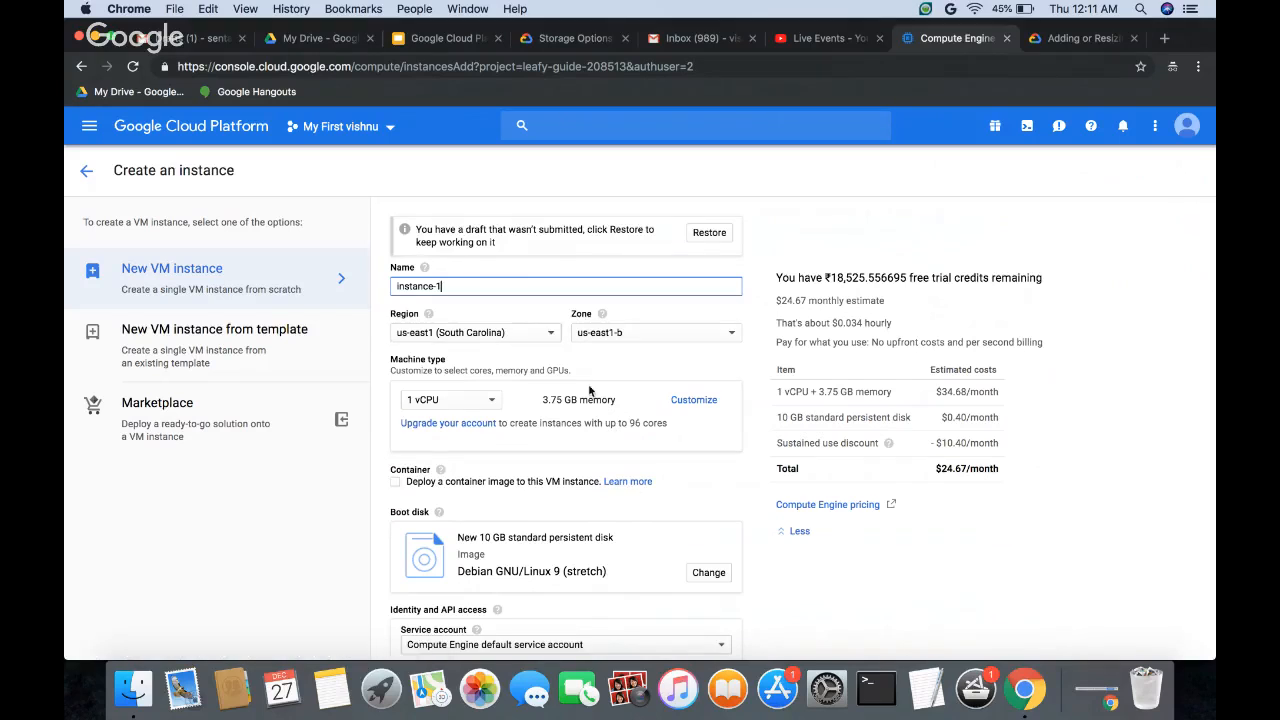
scroll(518, 461, down, 3)
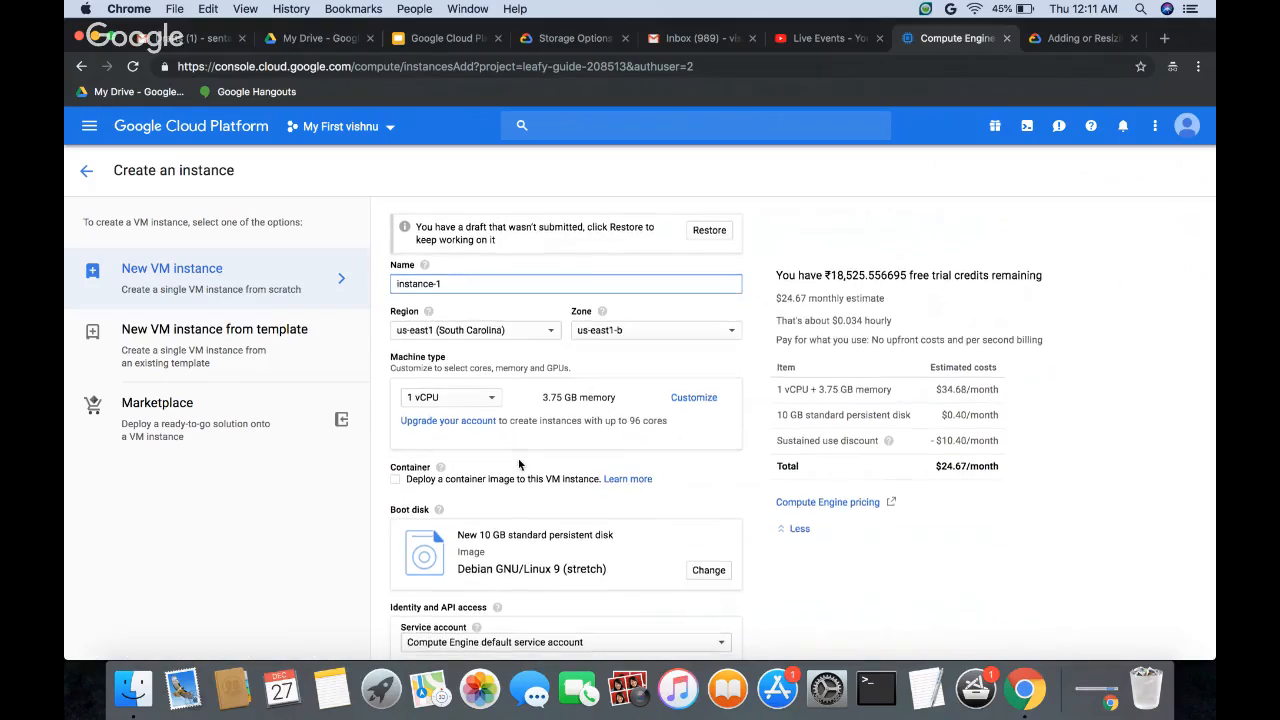
scroll(518, 458, down, 4)
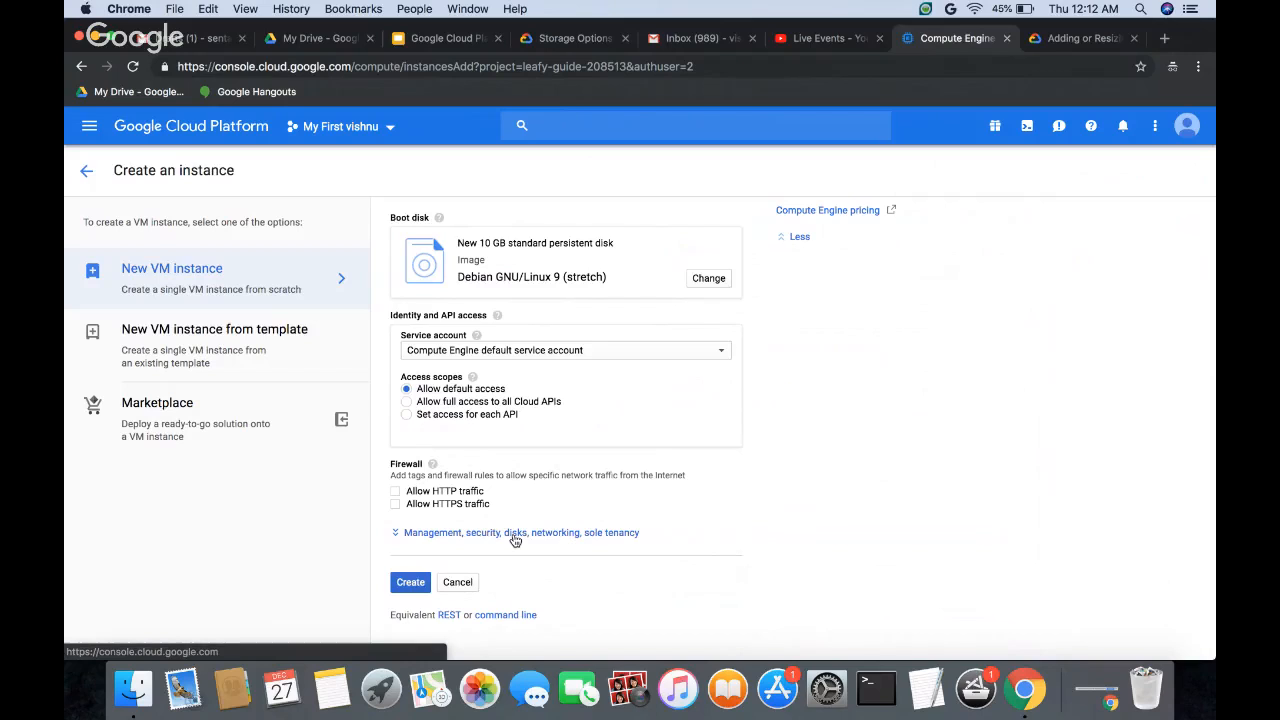
click(405, 589)
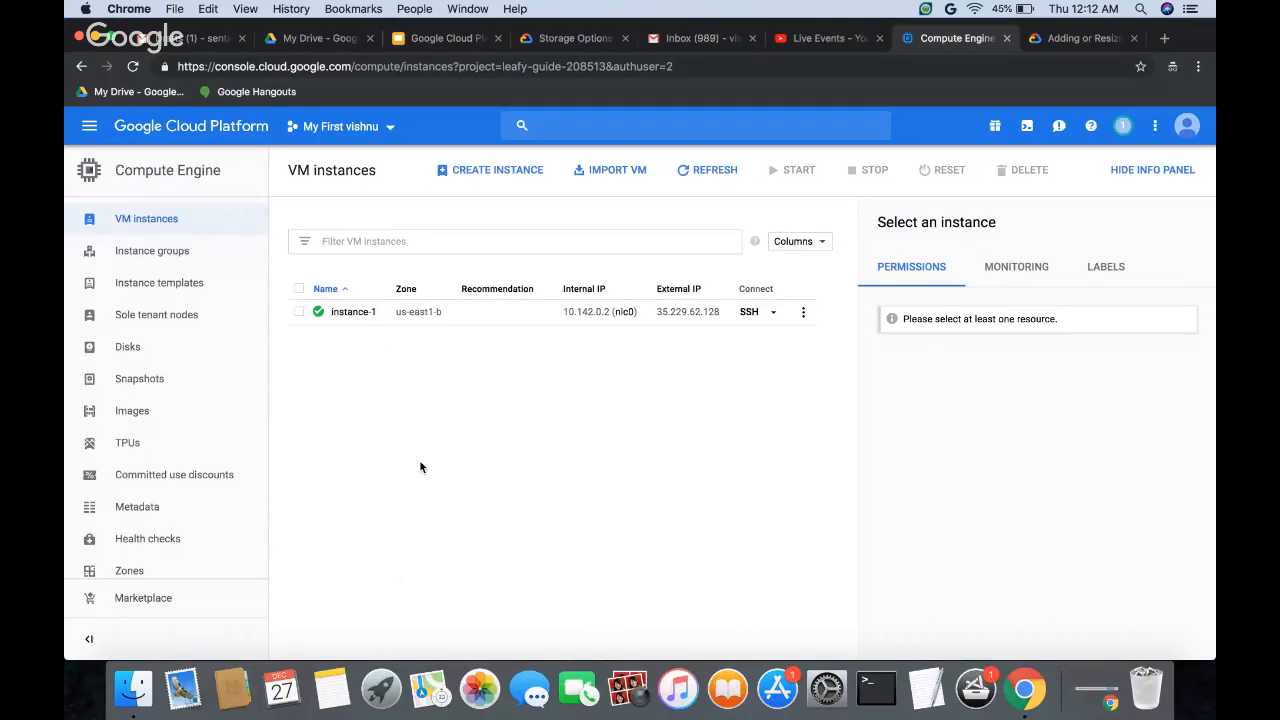
Step: Open the details of instance-1 and examine its boot disk and additional disks sections
click(350, 314)
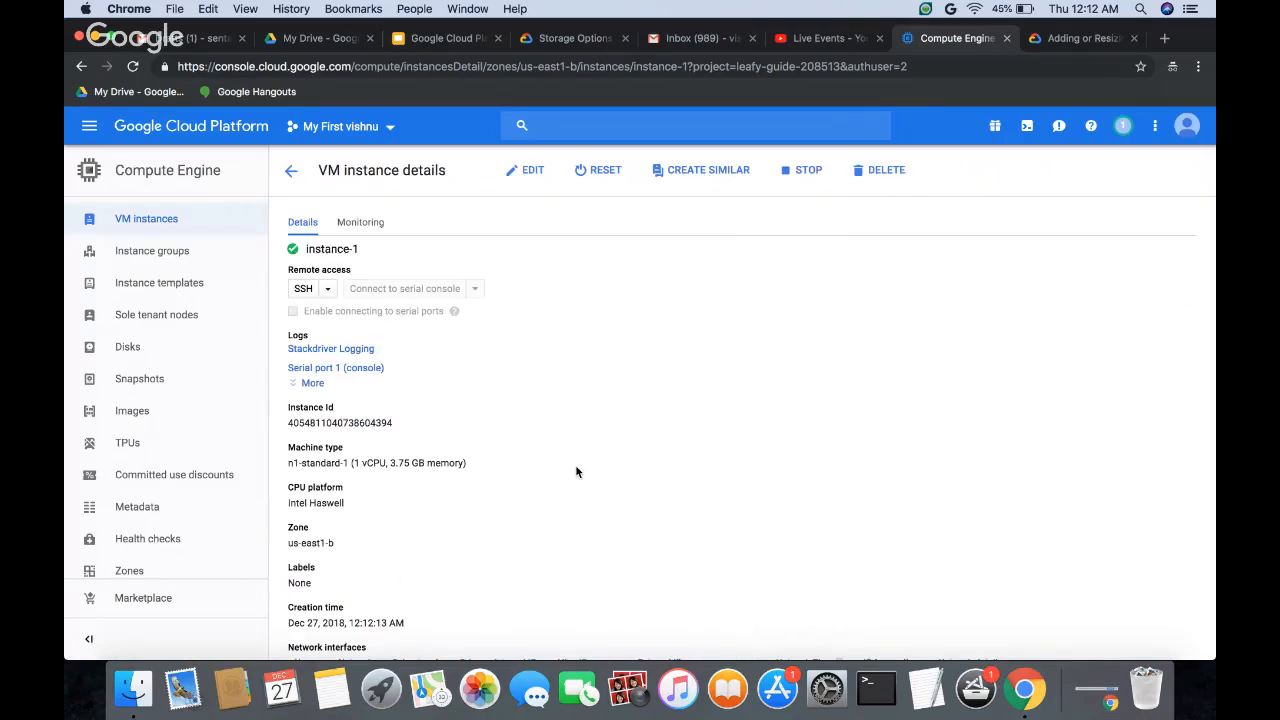
scroll(576, 471, down, 5)
scroll(576, 471, down, 10)
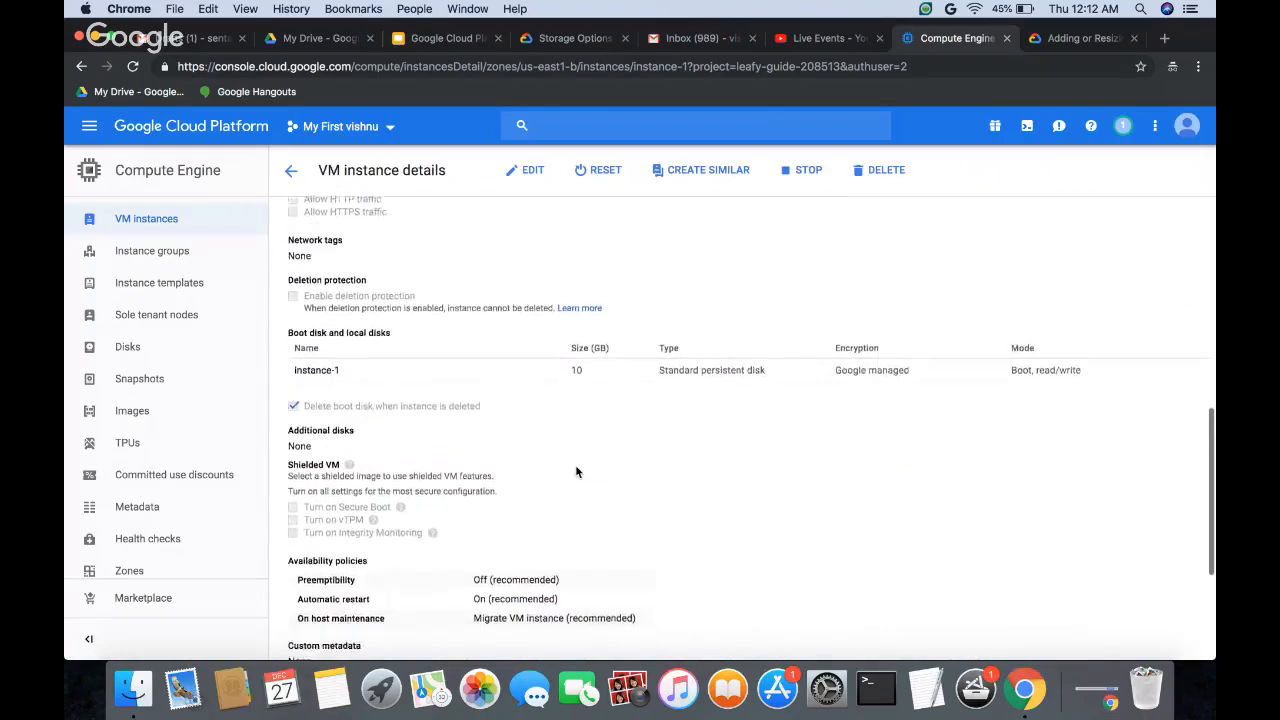
Step: Start editing instance-1 and look over its editable network, firewall, boot disk, additional disks and availability policy settings
scroll(576, 471, up, 8)
scroll(576, 471, up, 5)
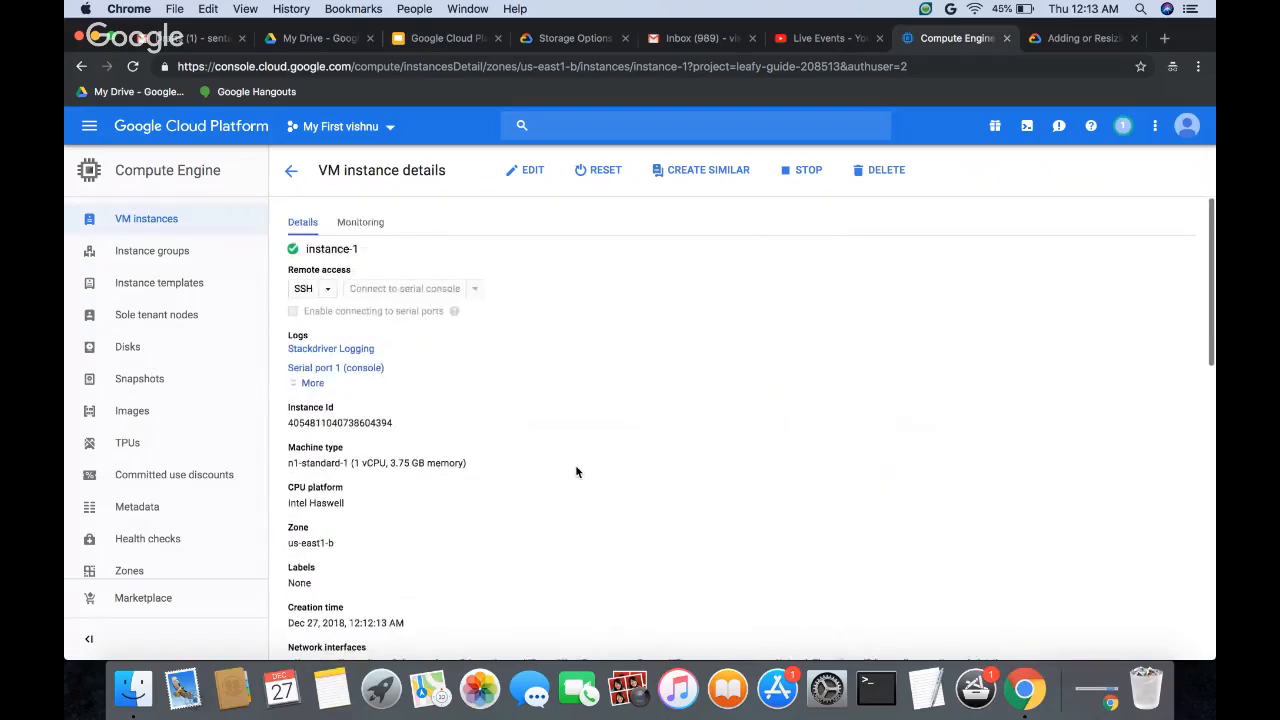
click(529, 173)
scroll(537, 428, down, 3)
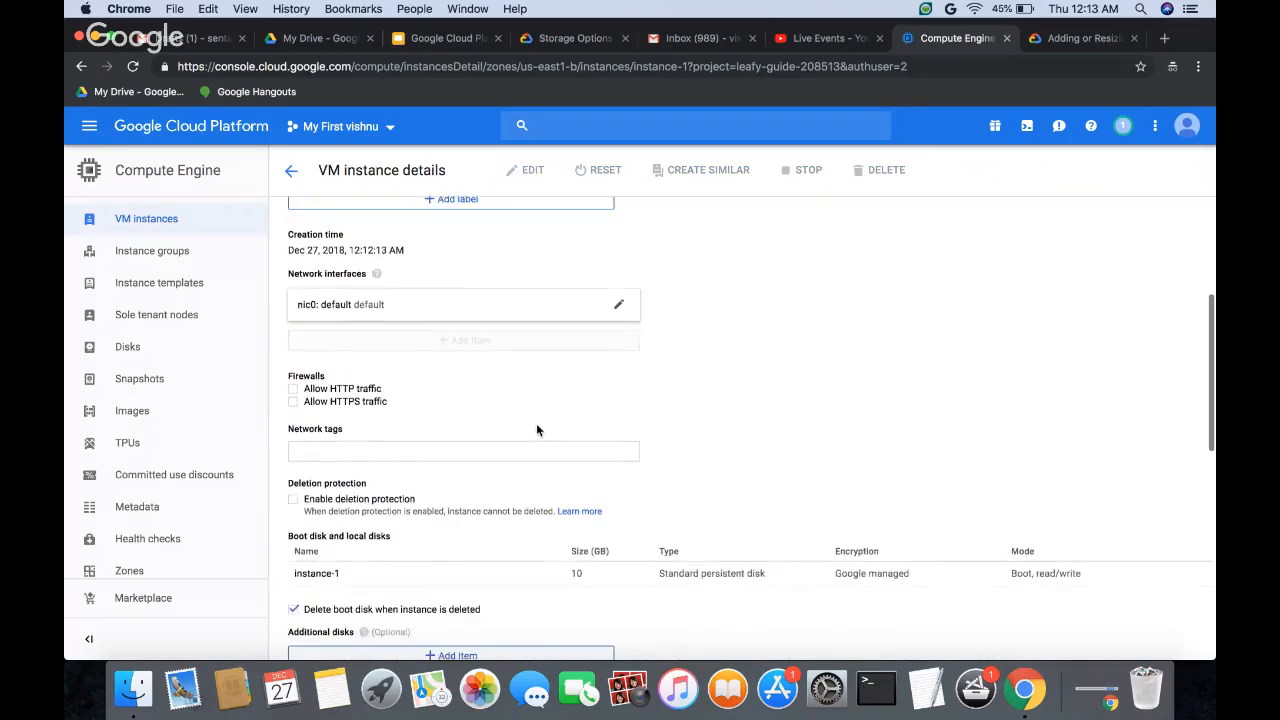
scroll(537, 430, down, 5)
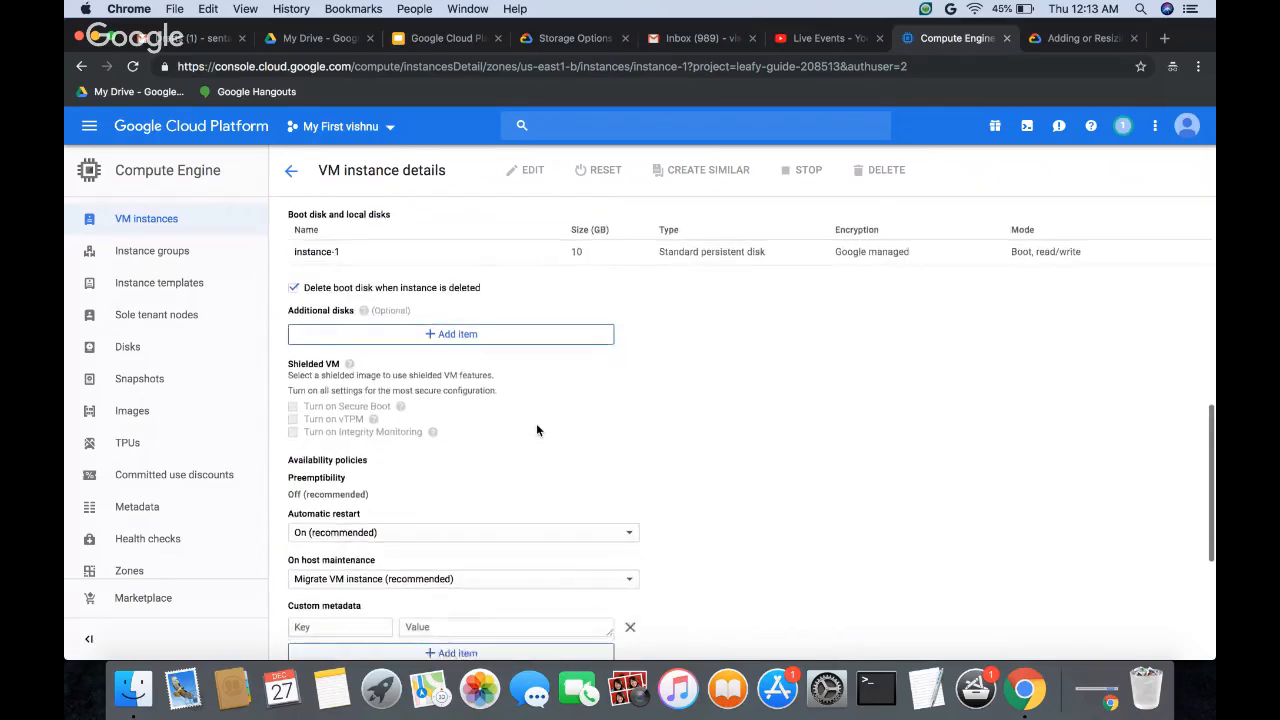
scroll(537, 430, down, 3)
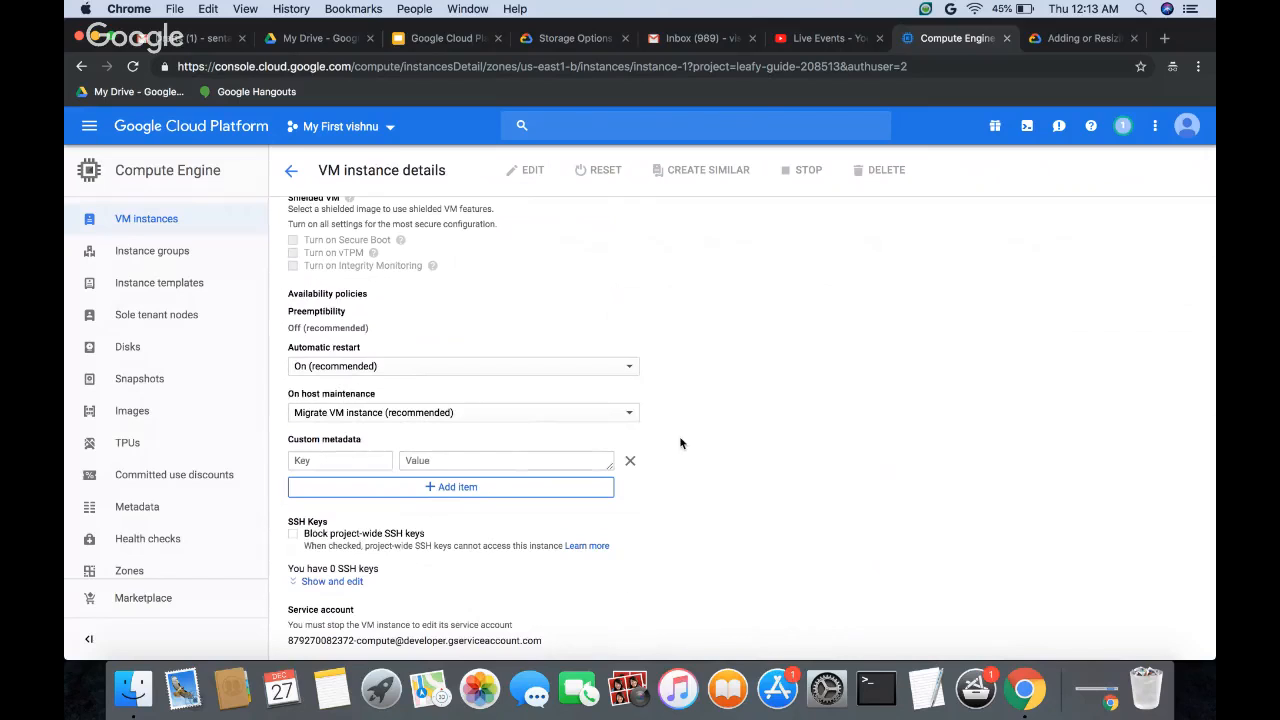
scroll(680, 443, up, 6)
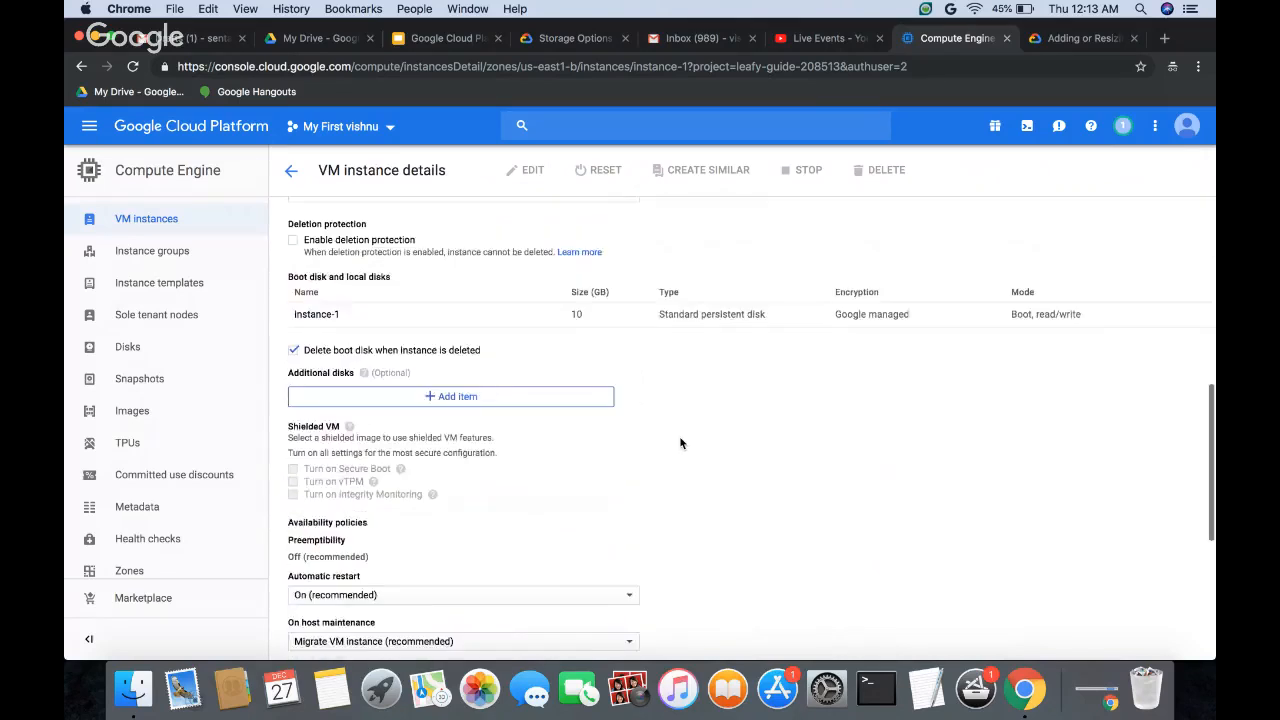
scroll(680, 443, up, 5)
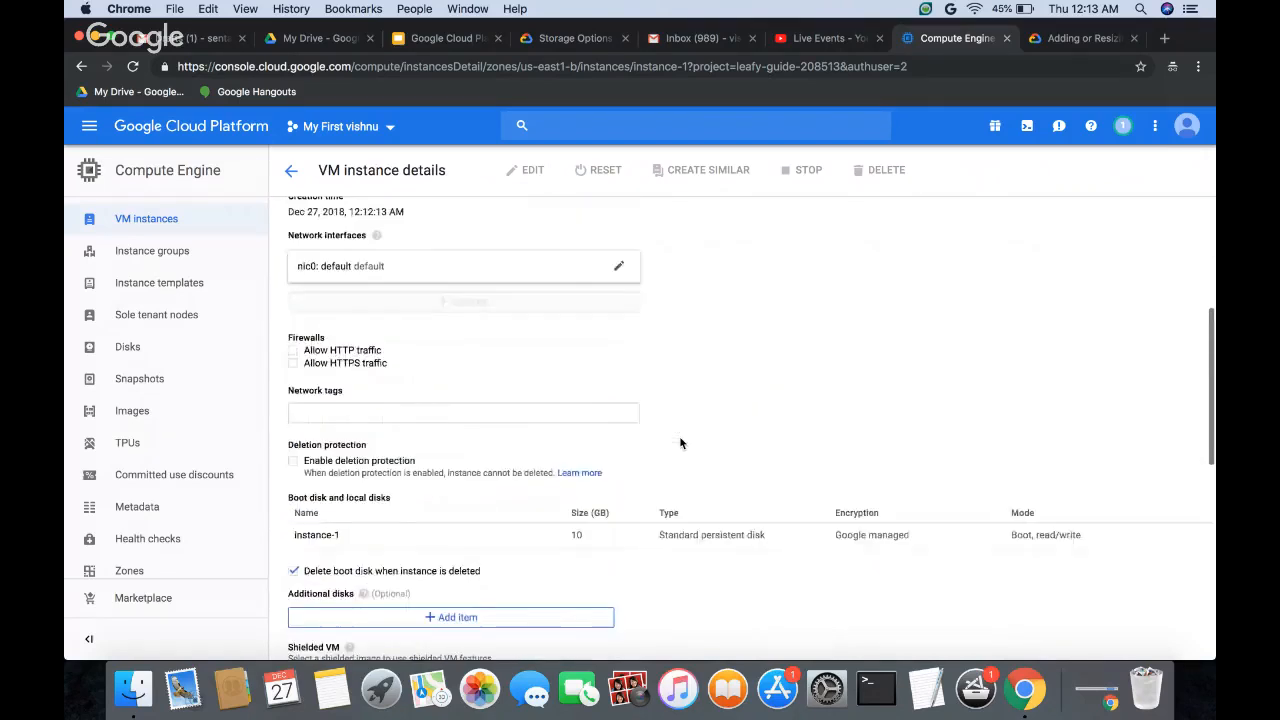
scroll(680, 443, up, 2)
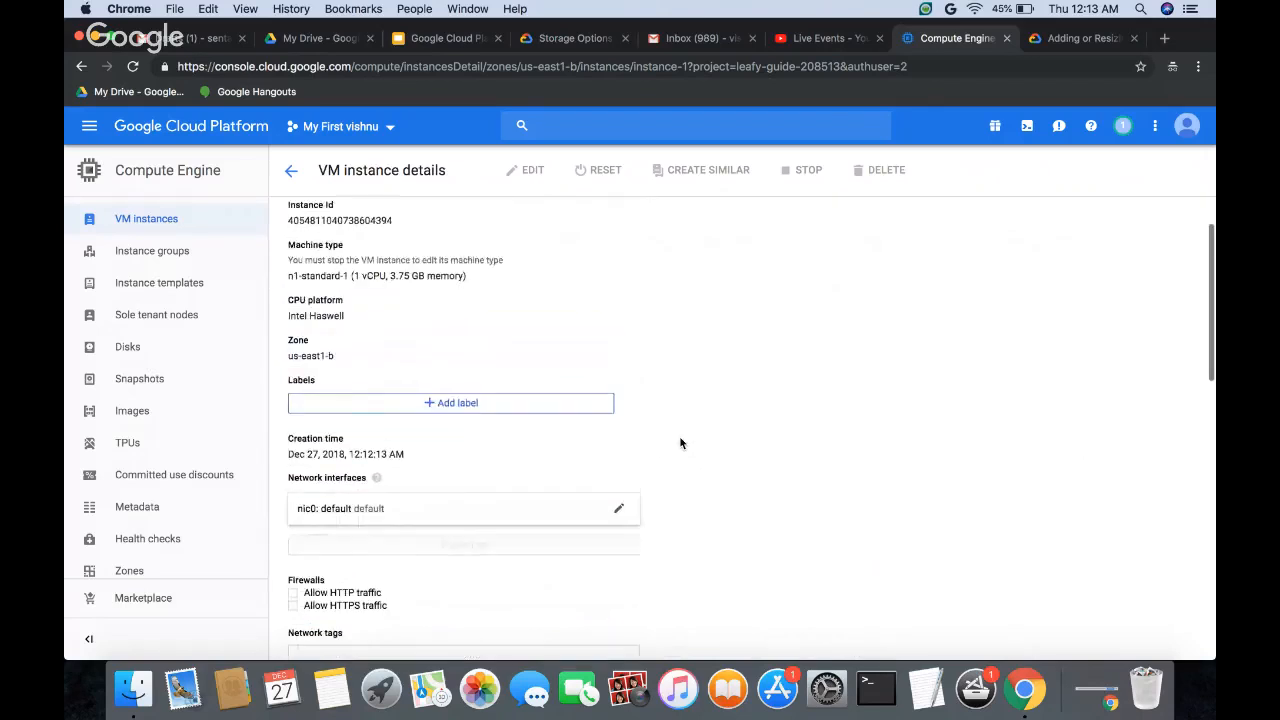
scroll(680, 443, up, 2)
scroll(680, 443, down, 5)
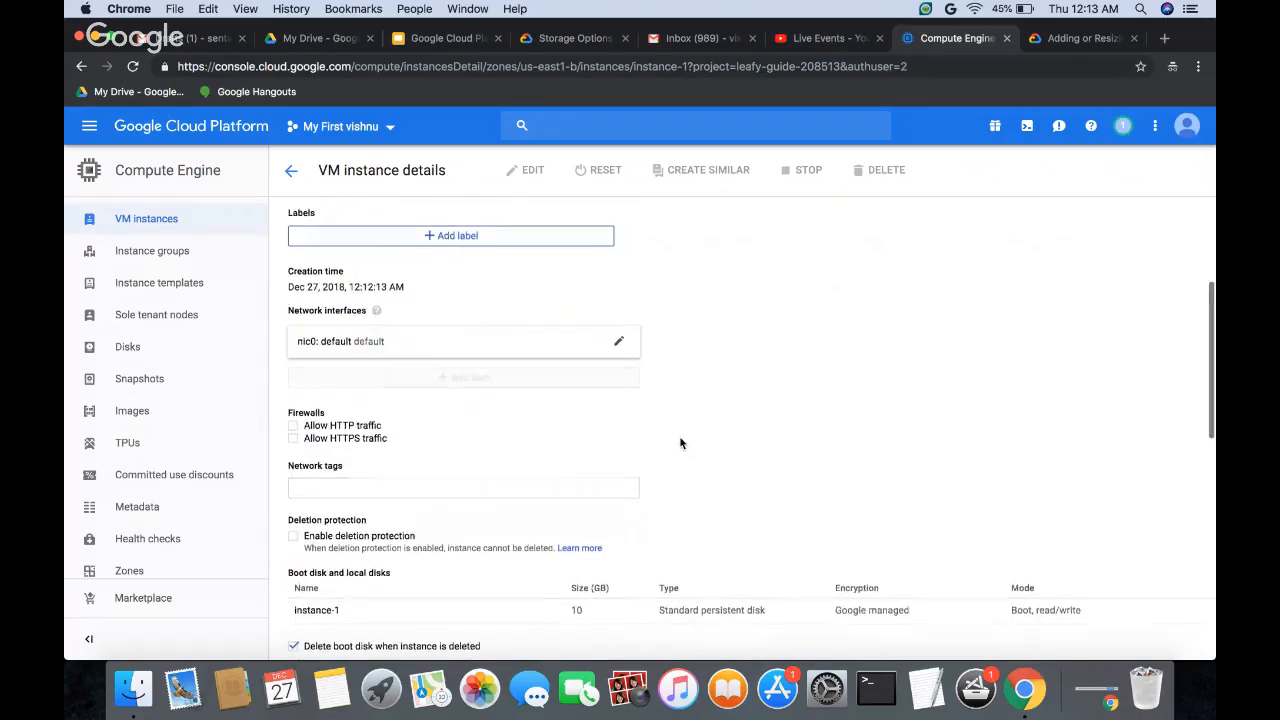
scroll(680, 443, down, 3)
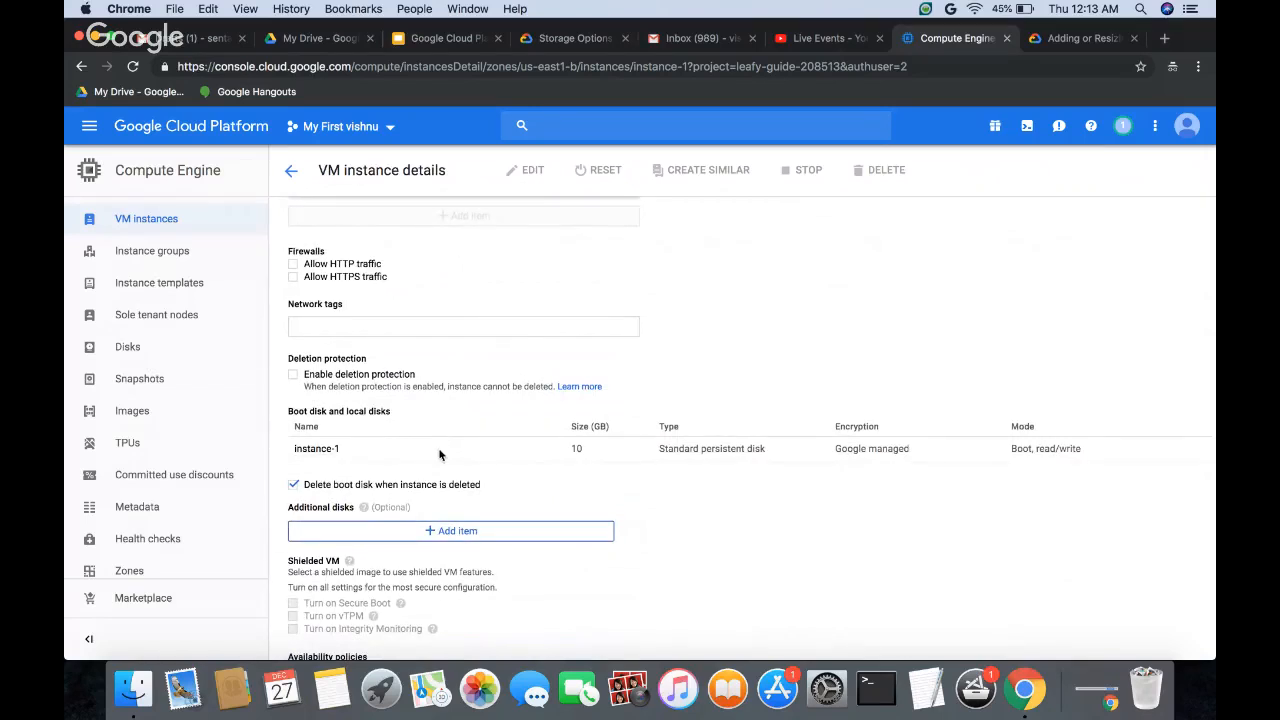
scroll(563, 505, down, 2)
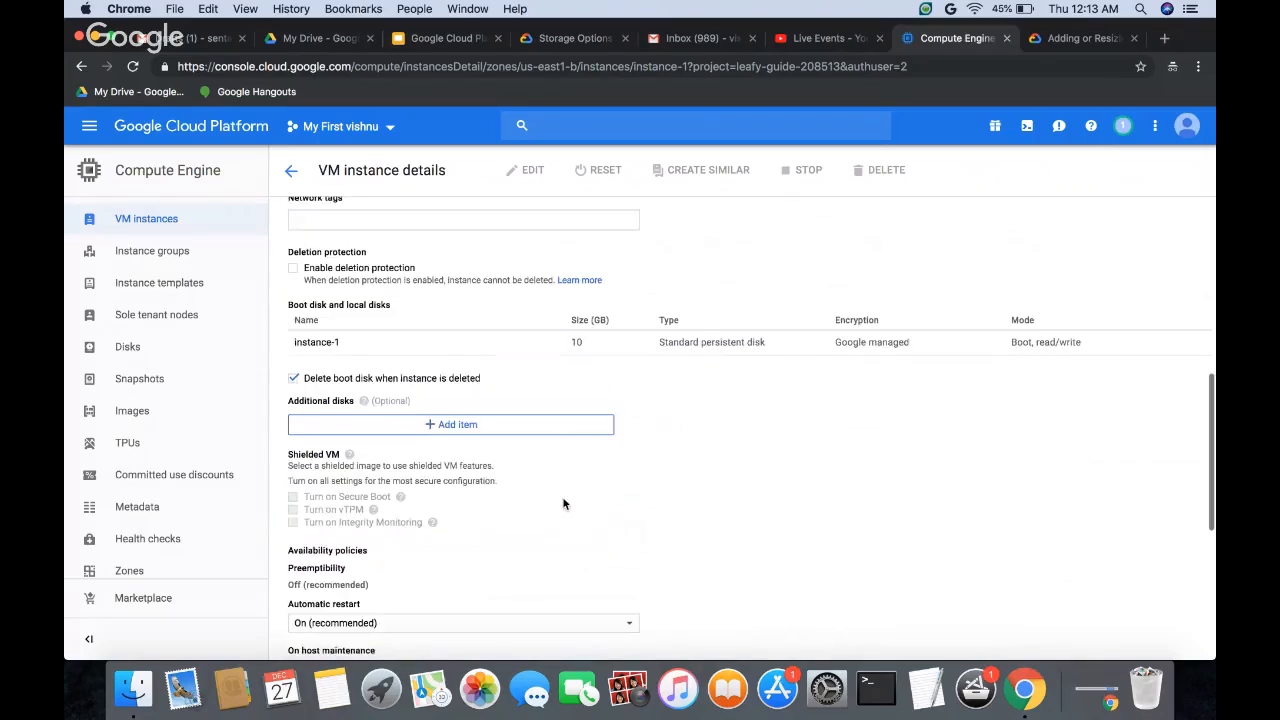
Step: Add an additional disk item to instance-1 and start creating a blank disk named disk-1 with type Standard persistent disk
click(365, 426)
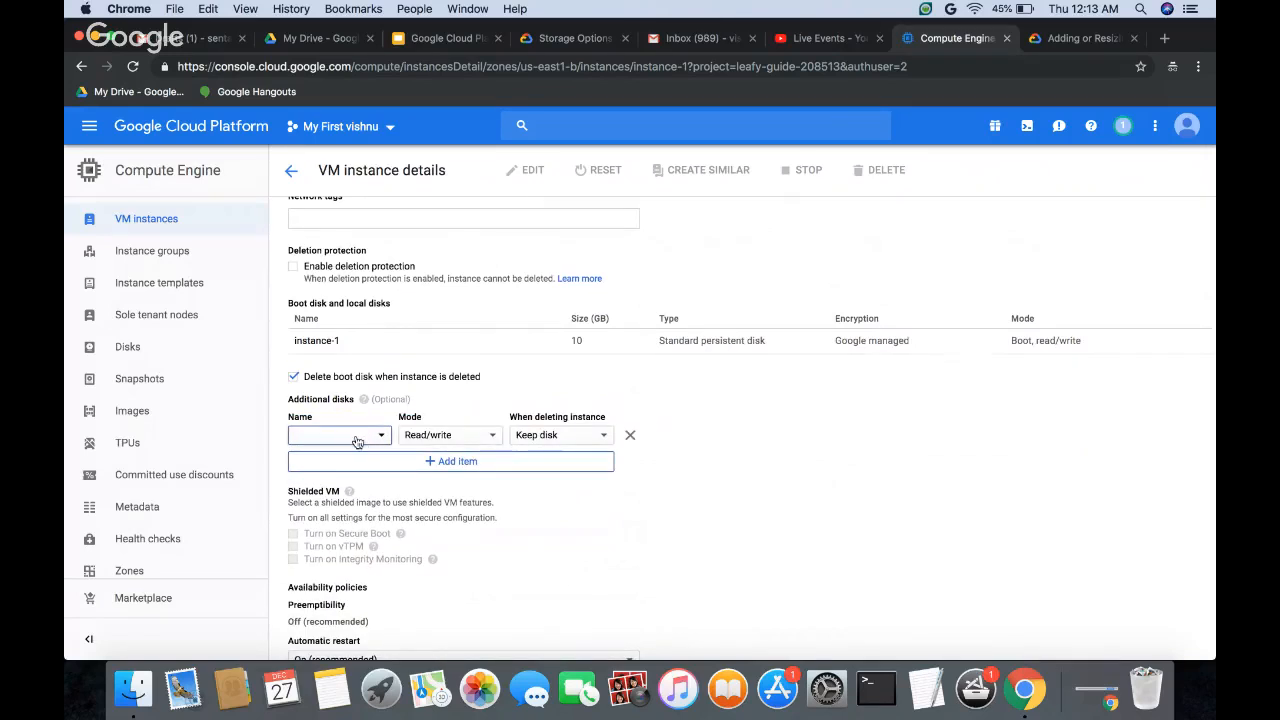
click(356, 438)
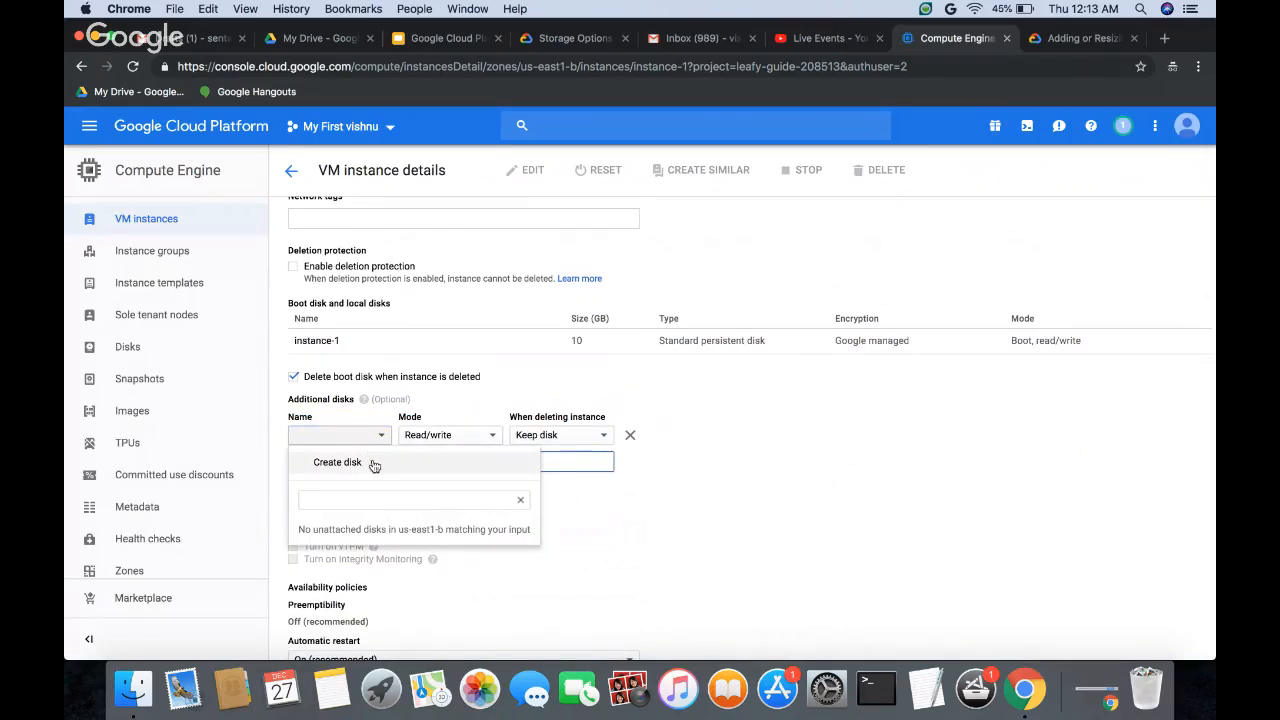
click(373, 463)
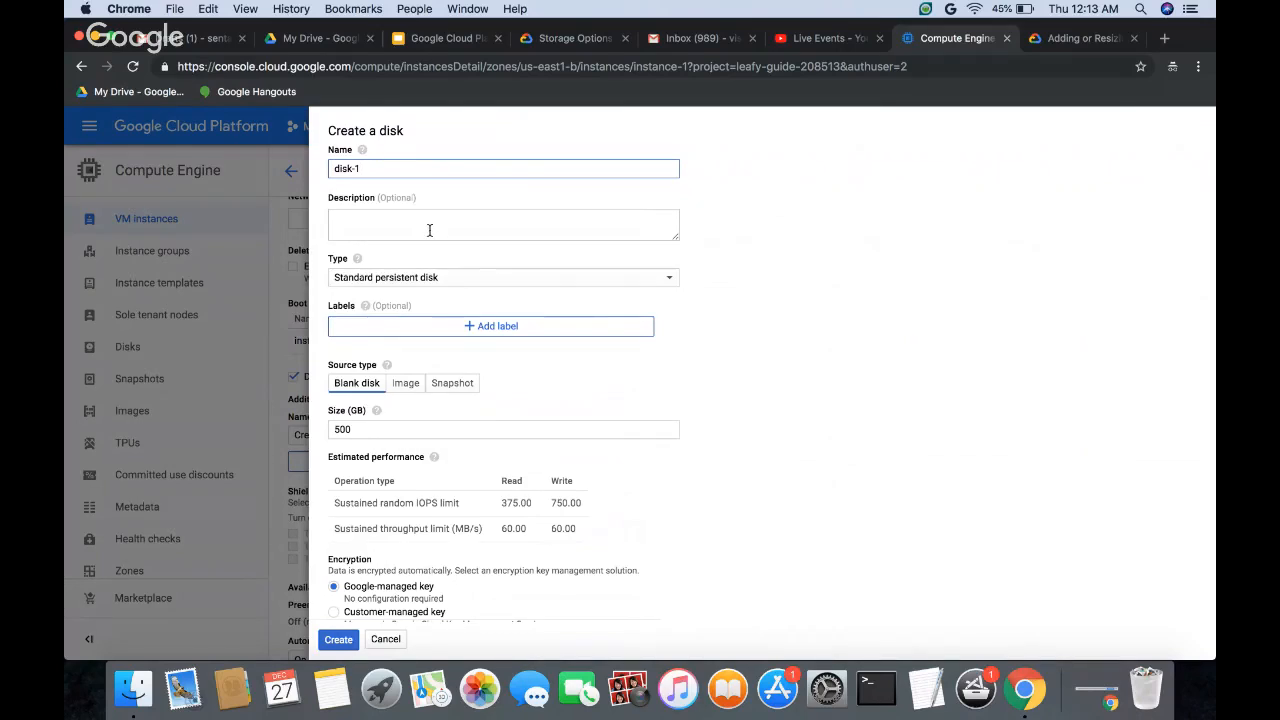
scroll(549, 262, down, 3)
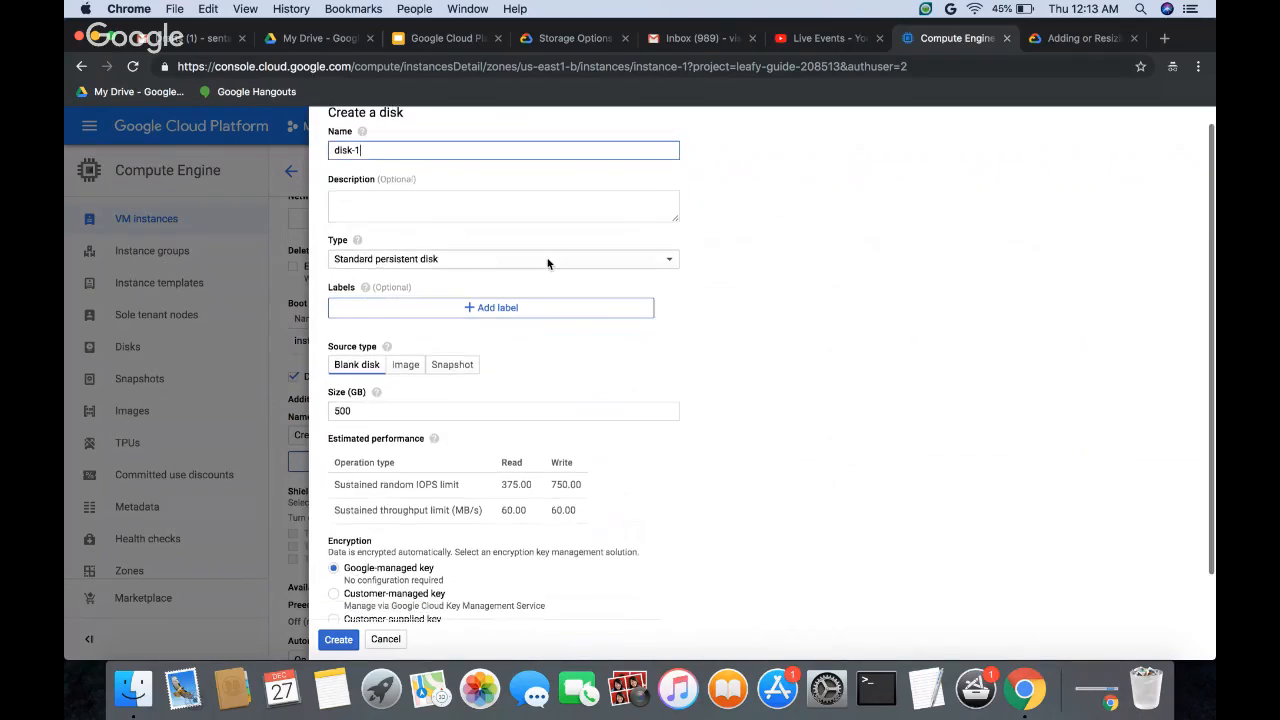
click(487, 224)
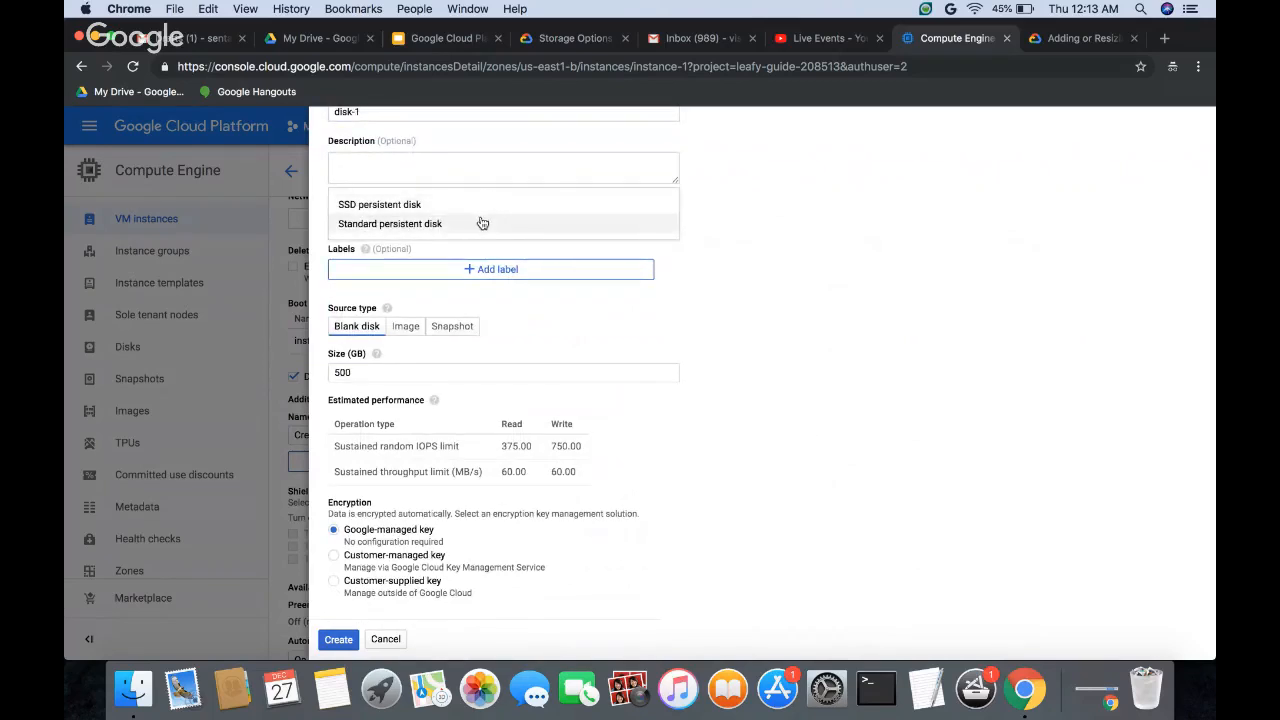
click(482, 223)
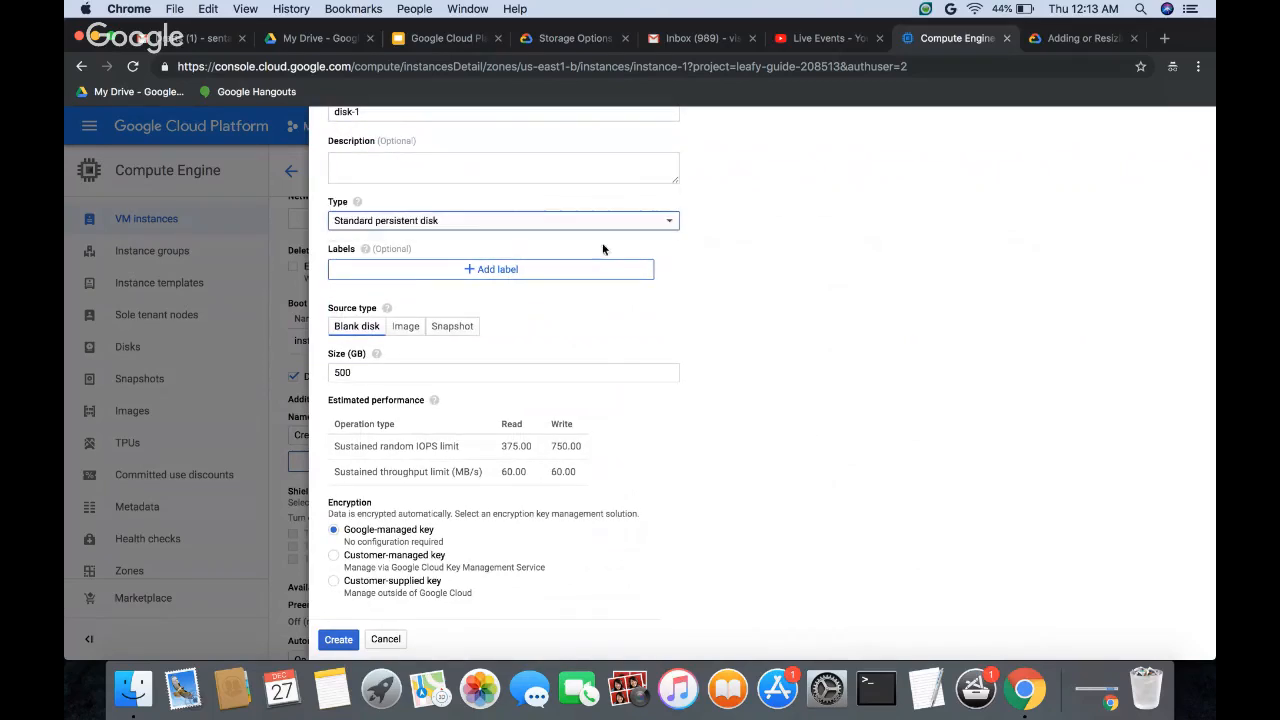
scroll(728, 316, down, 1)
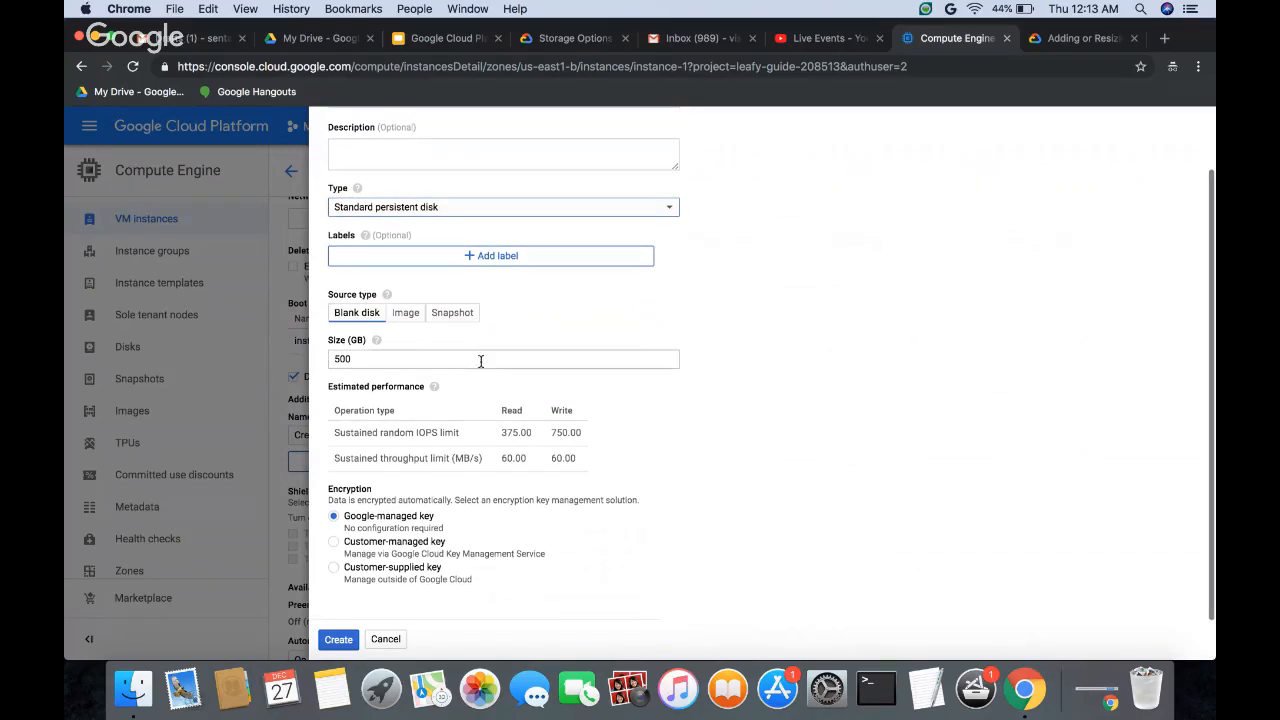
Step: Set the size of the new disk to 100 GB
click(424, 360)
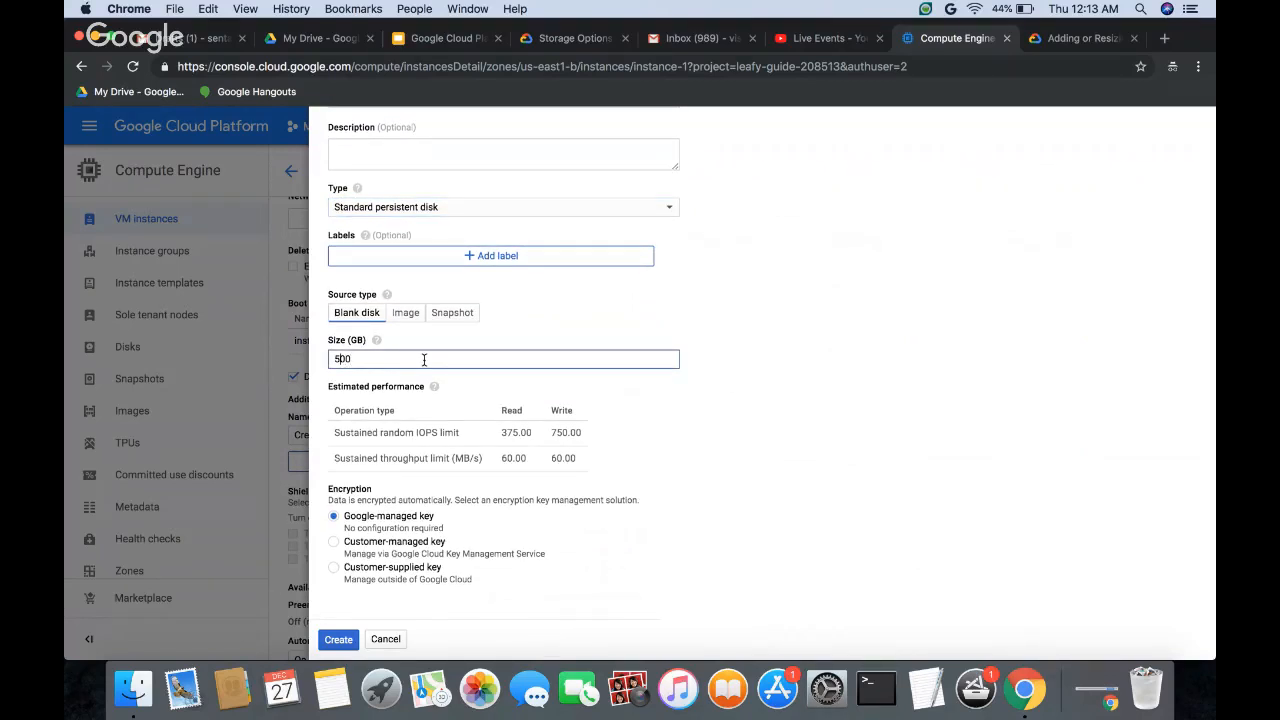
key(BackSpace)
text(1)
click(827, 407)
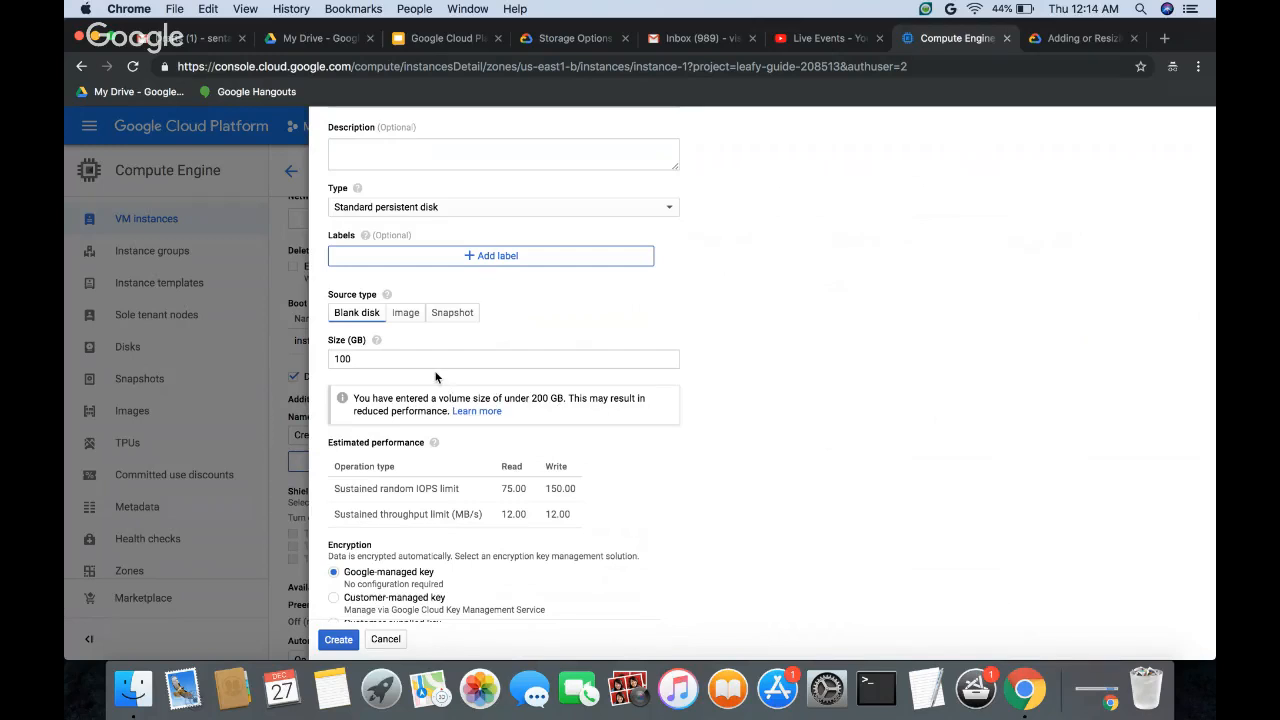
Step: Try a size of 200 GB to compare the disk's estimated performance, and set the size back to 100 GB
click(337, 361)
key(BackSpace)
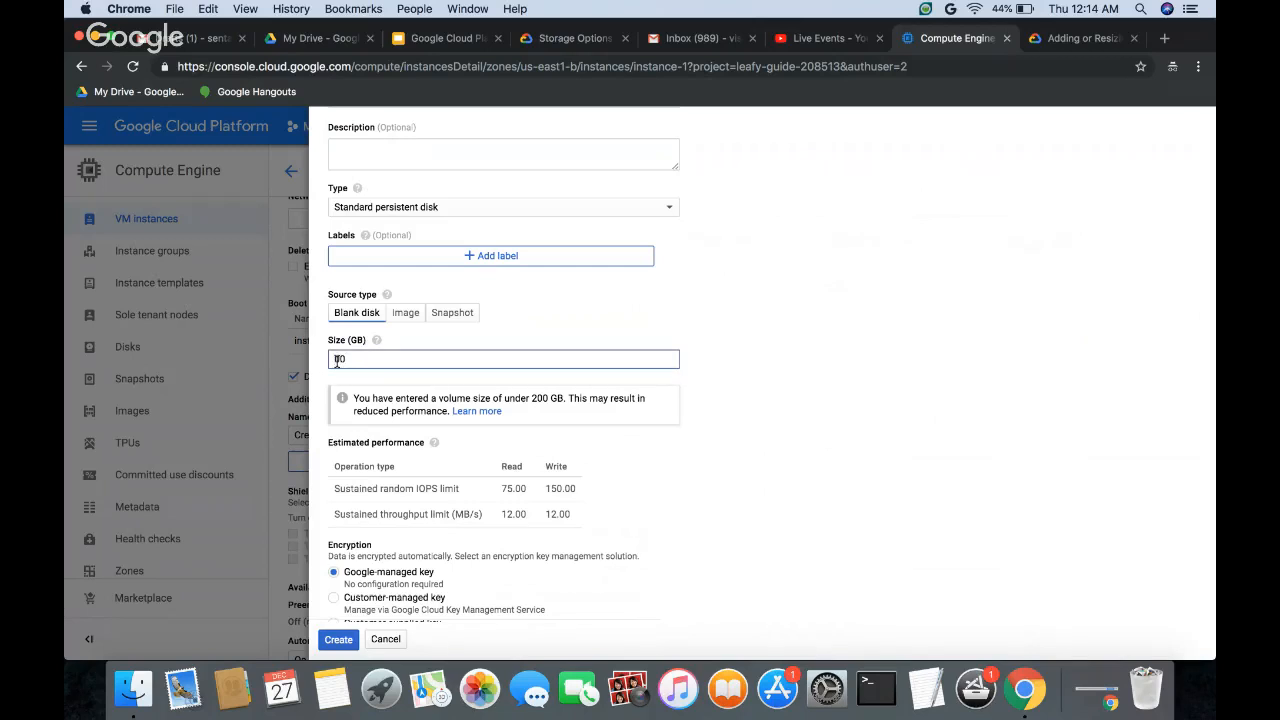
text(2)
click(781, 366)
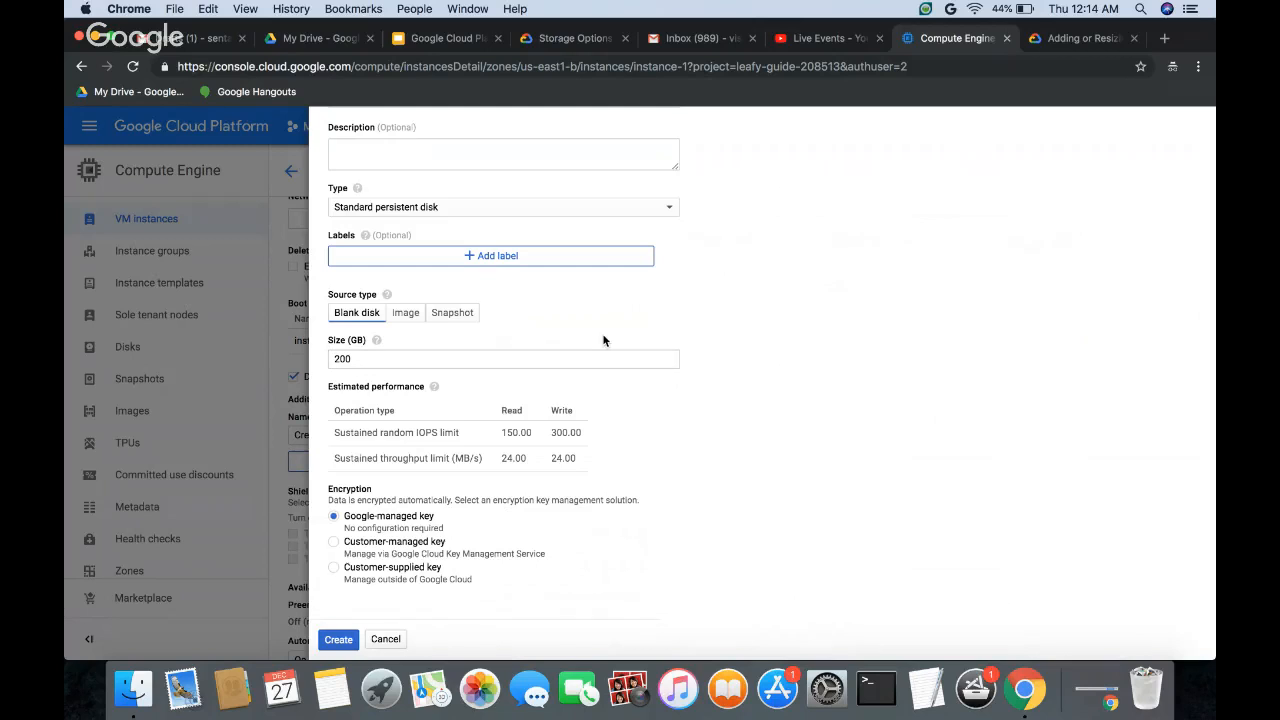
click(339, 359)
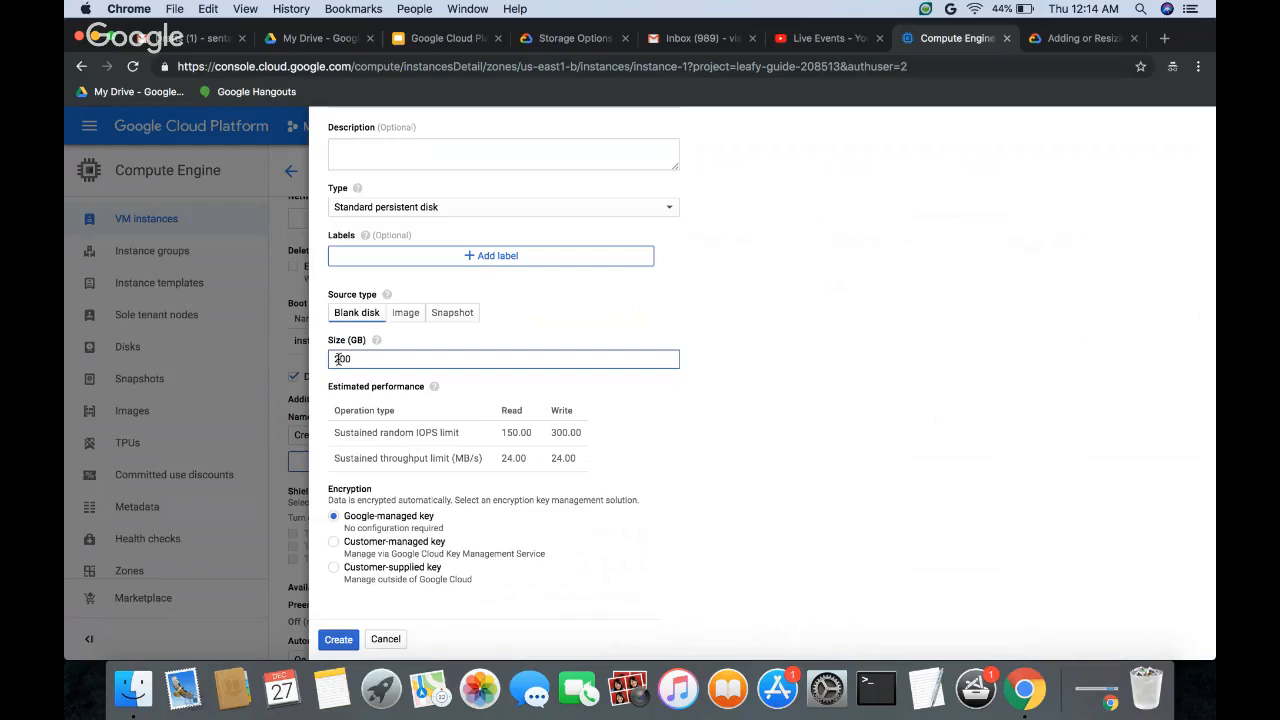
key(BackSpace)
text(1)
click(745, 326)
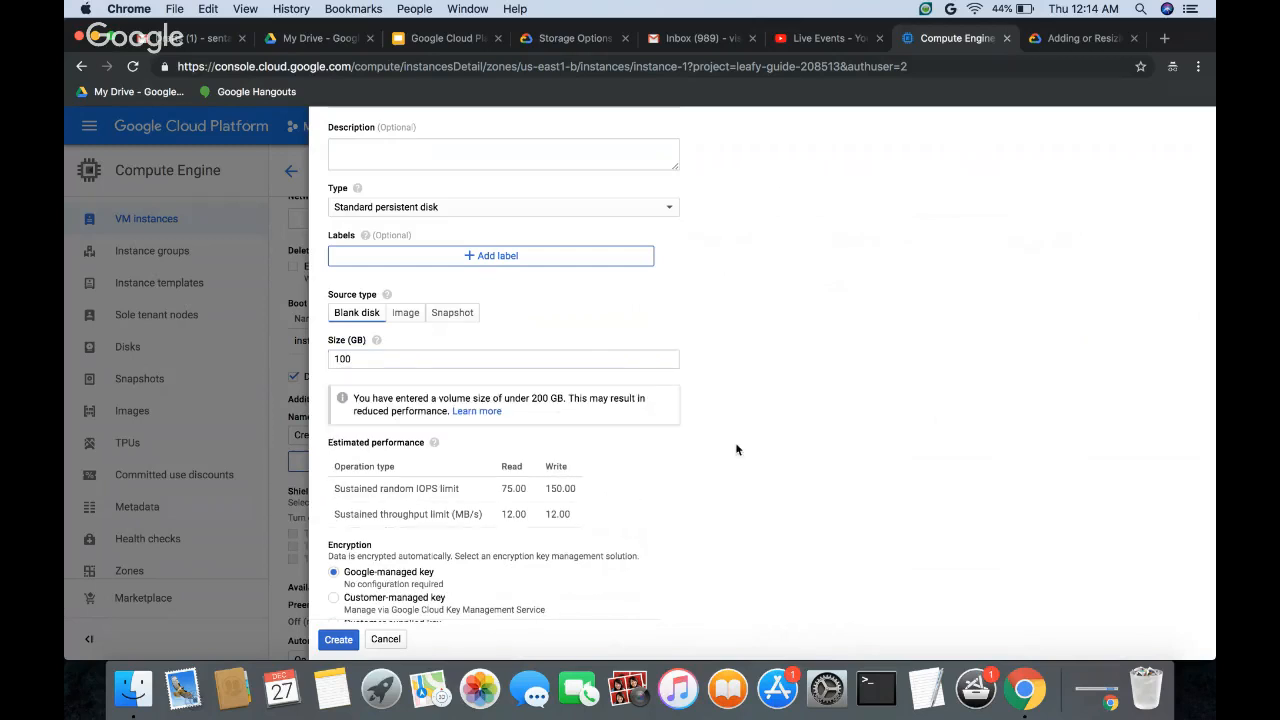
Step: Create disk-1 with the Google-managed encryption key and save the changes to instance-1
scroll(736, 445, down, 2)
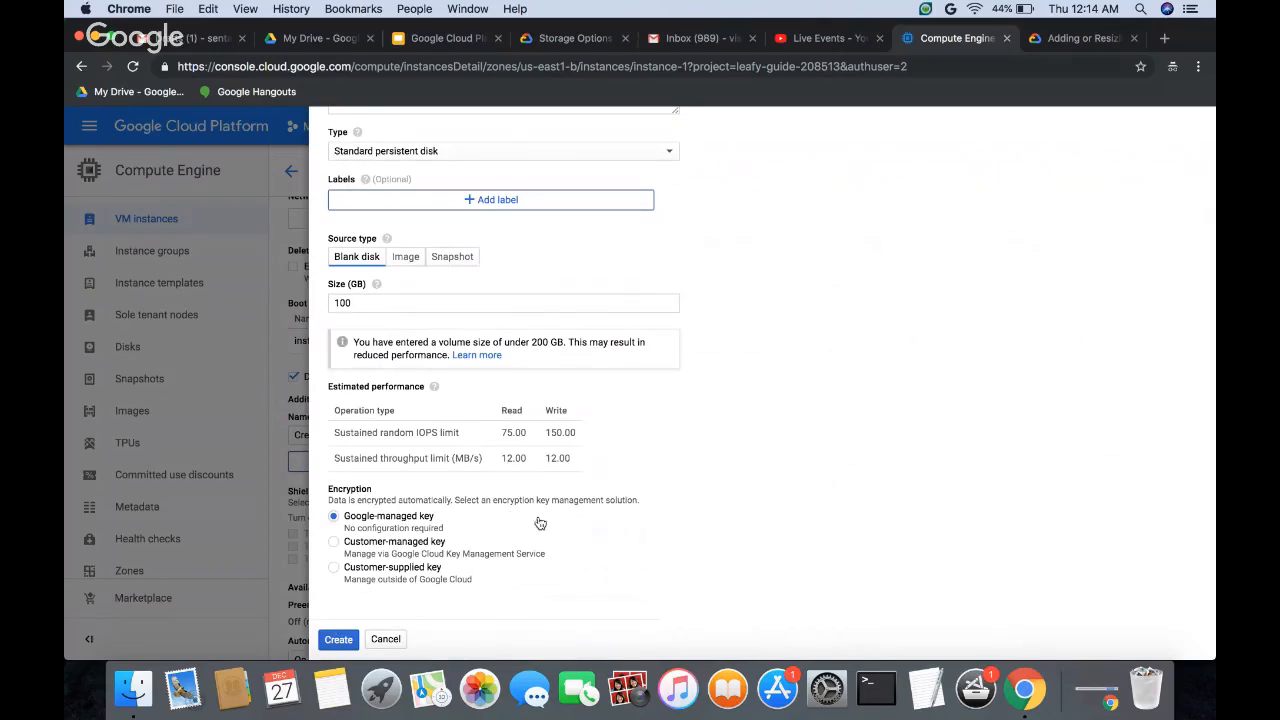
click(331, 640)
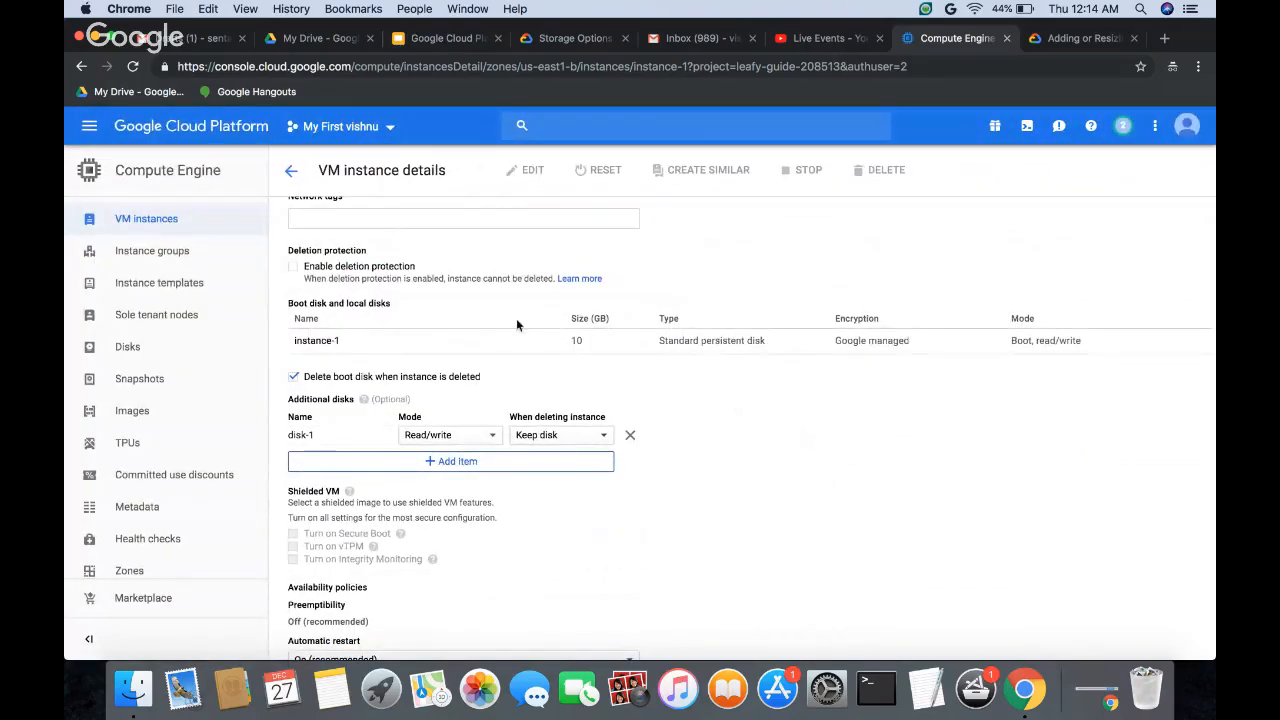
scroll(623, 461, down, 5)
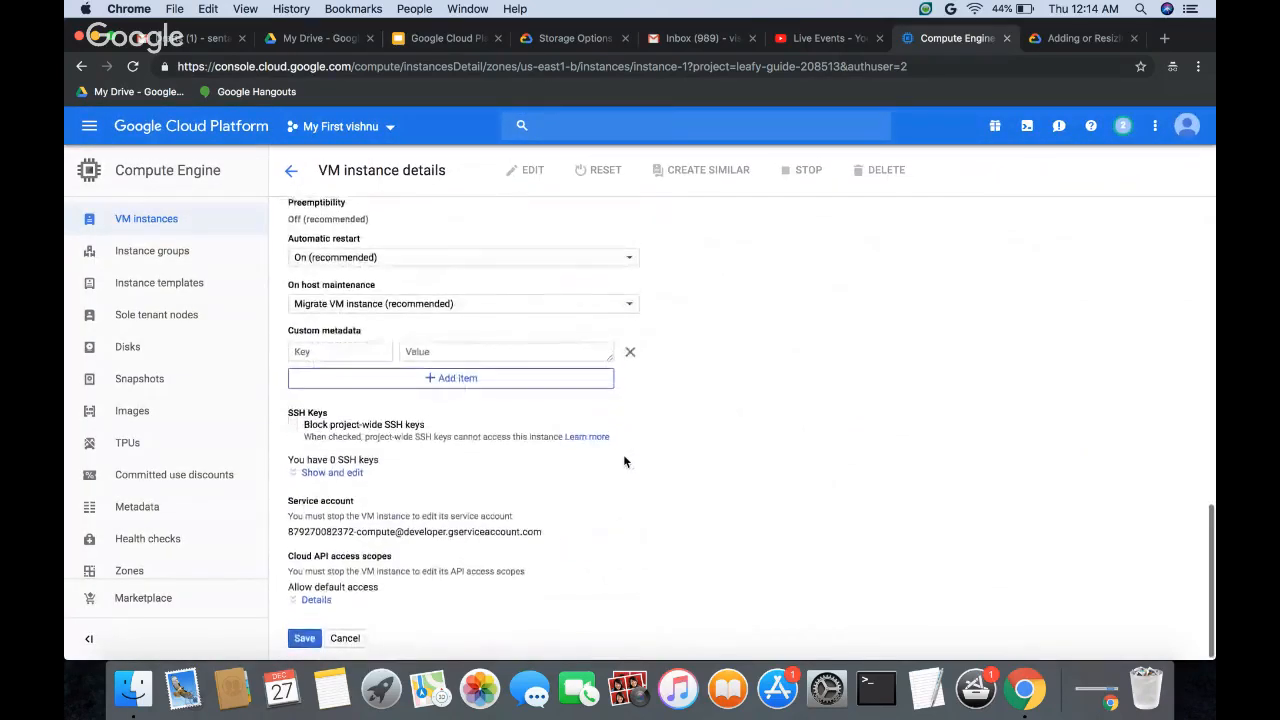
click(303, 639)
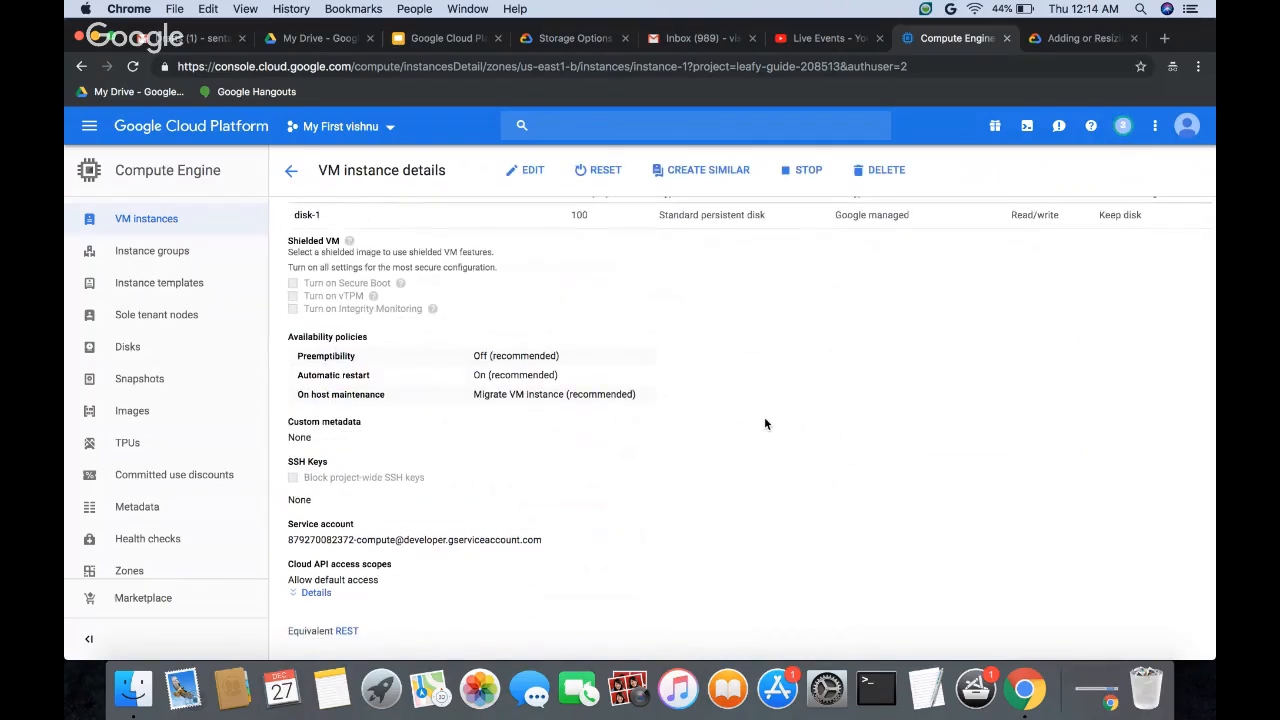
Step: Open an SSH session to instance-1 from the VM instances list and return to the console window
click(292, 175)
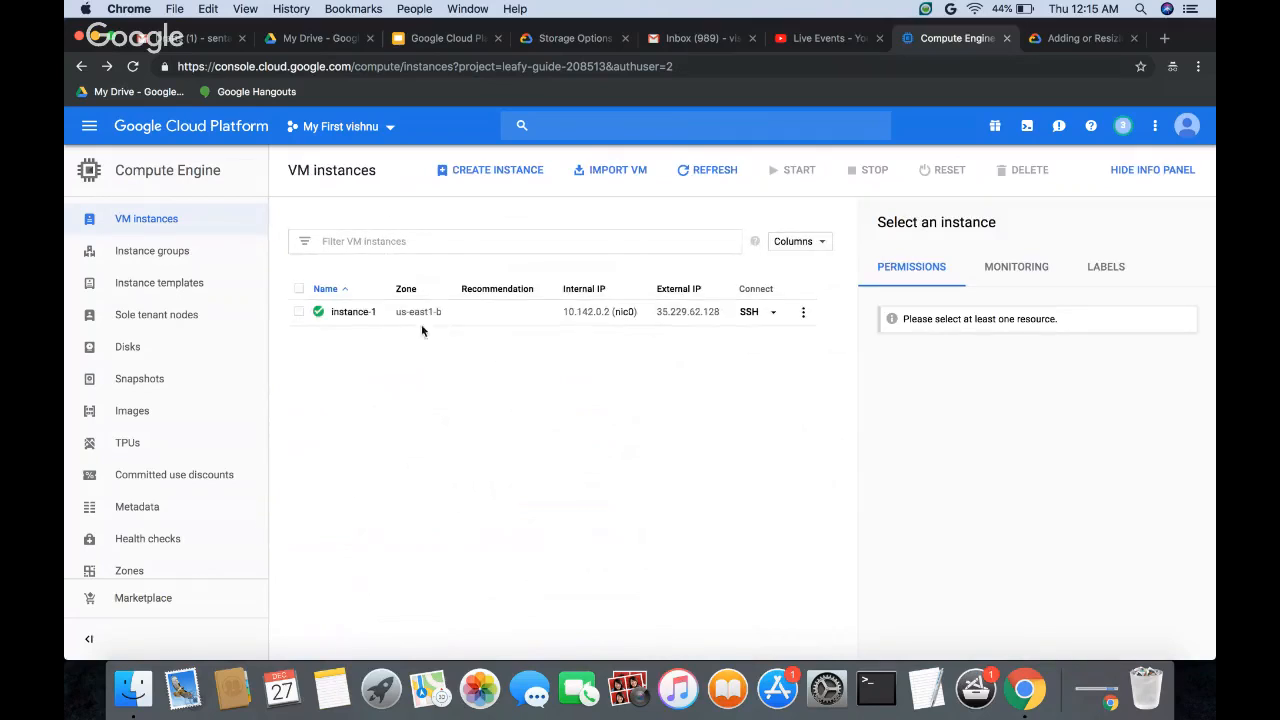
click(353, 312)
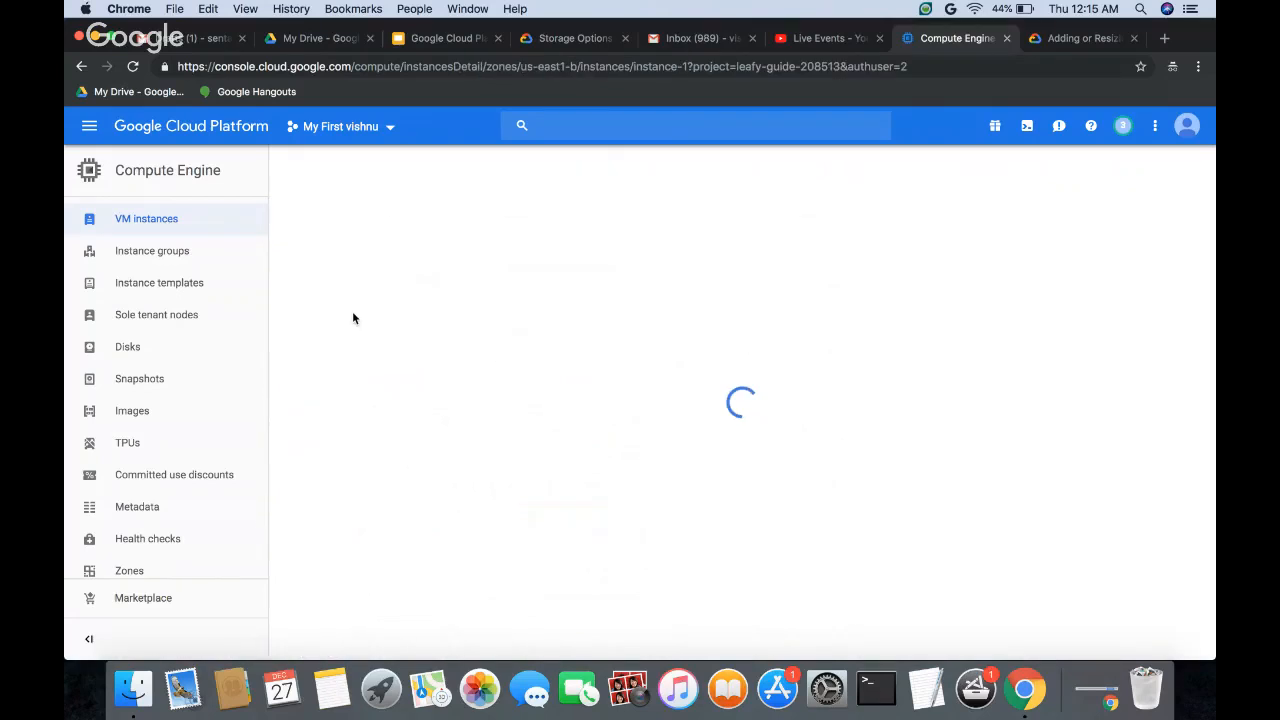
click(291, 172)
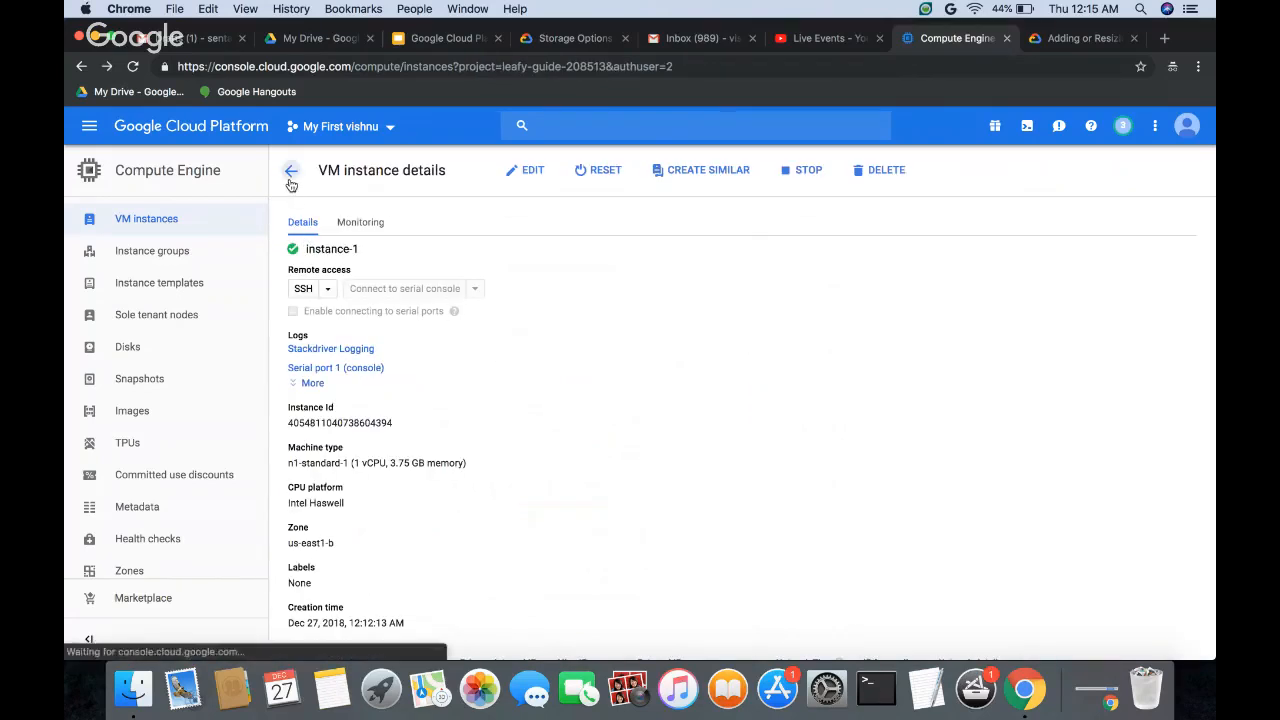
click(749, 312)
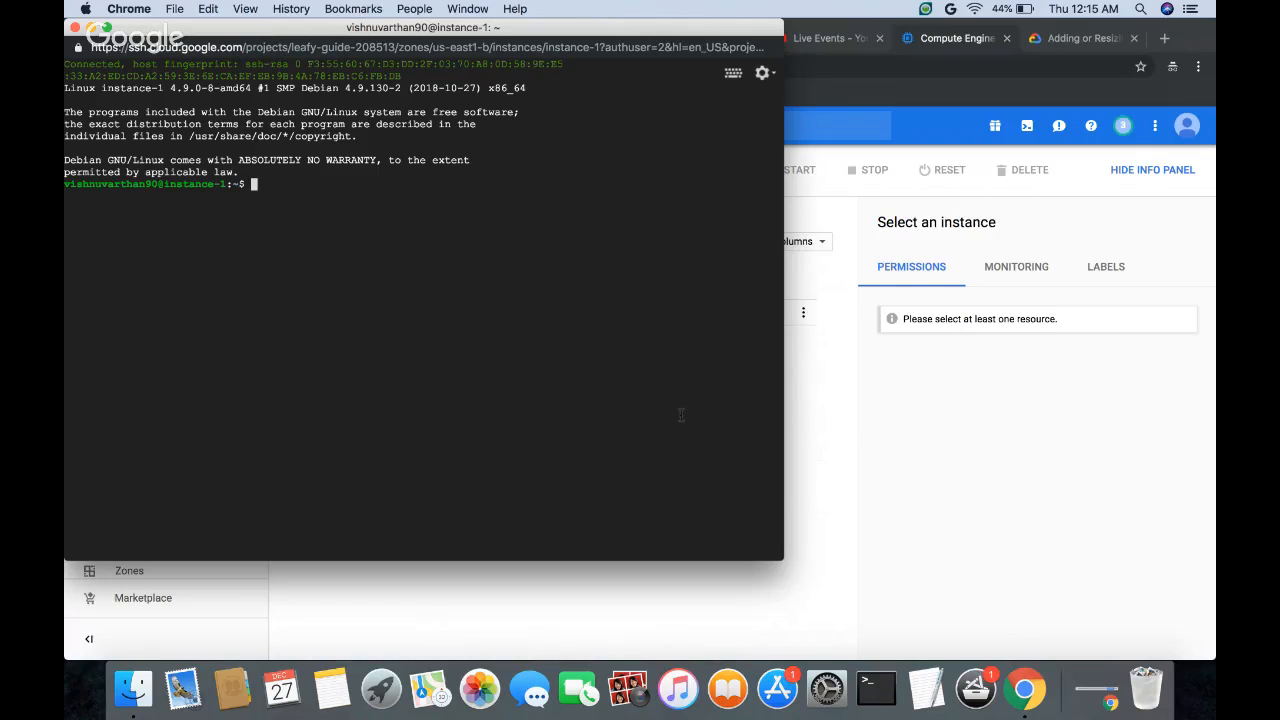
click(853, 433)
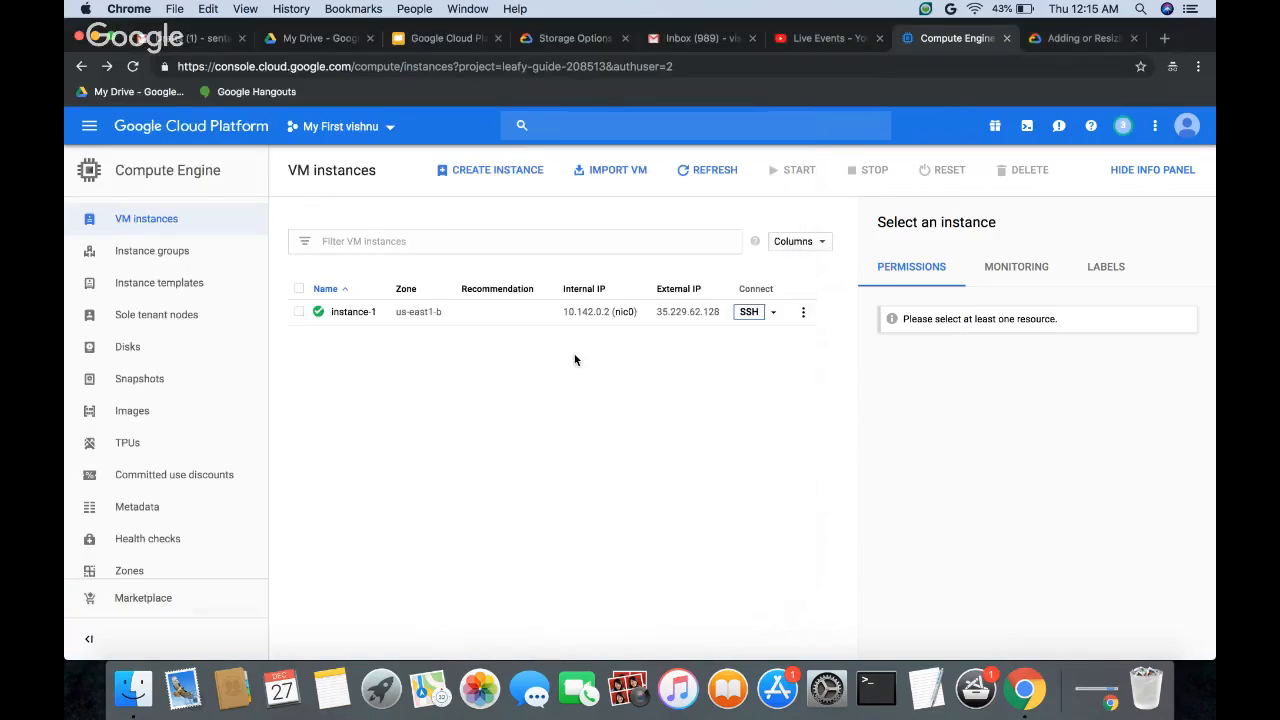
Step: Open the details of instance-1 and check its boot disk and additional disks sections for the attached disk-1
click(354, 309)
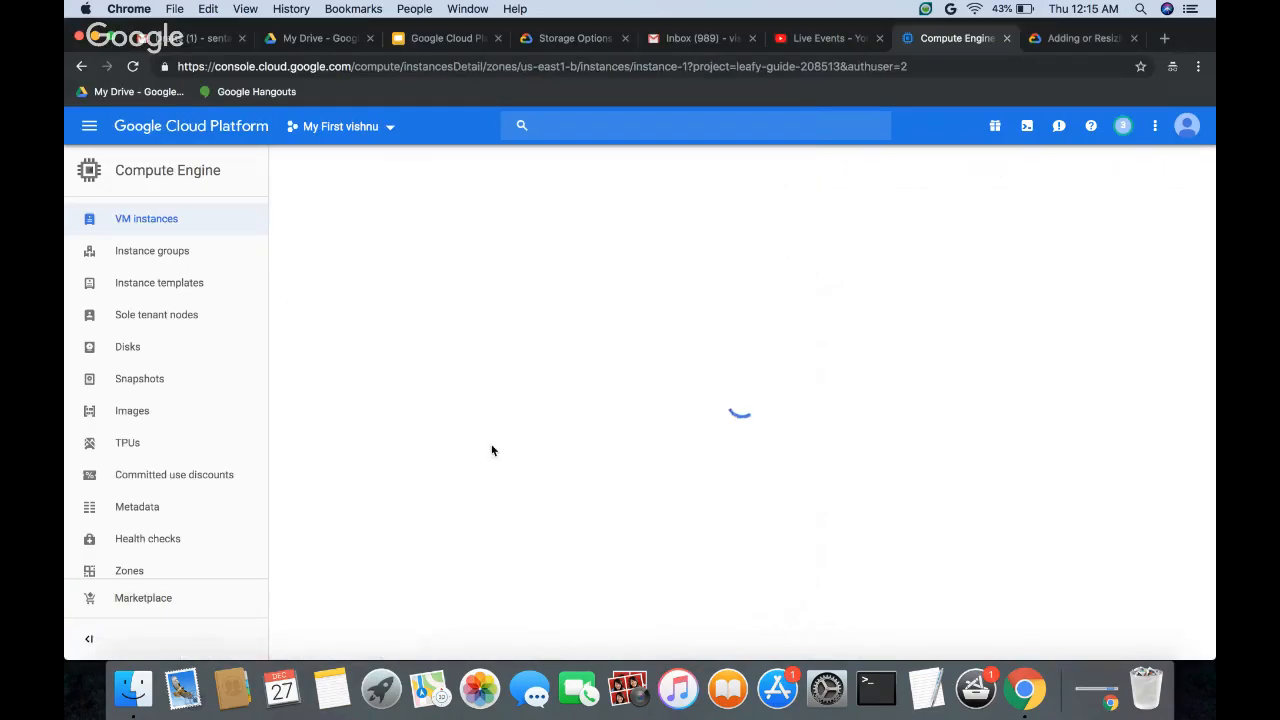
scroll(491, 499, down, 5)
scroll(491, 499, down, 5)
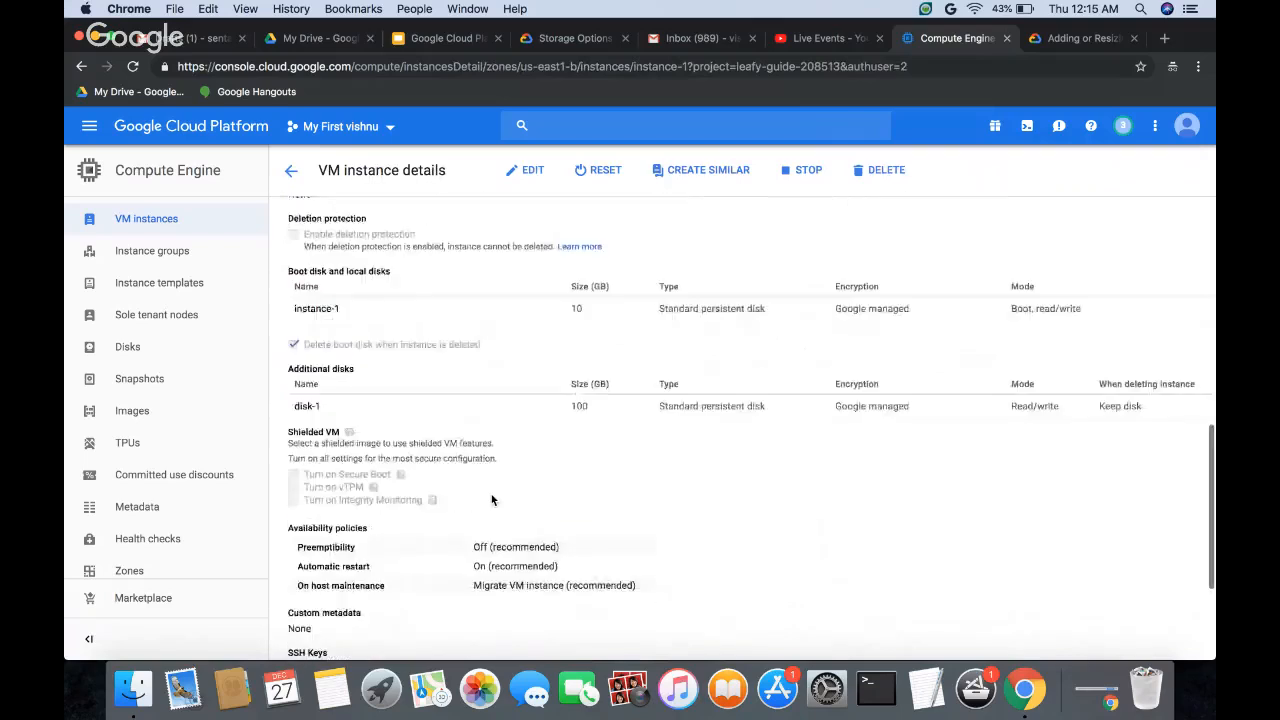
scroll(491, 499, up, 8)
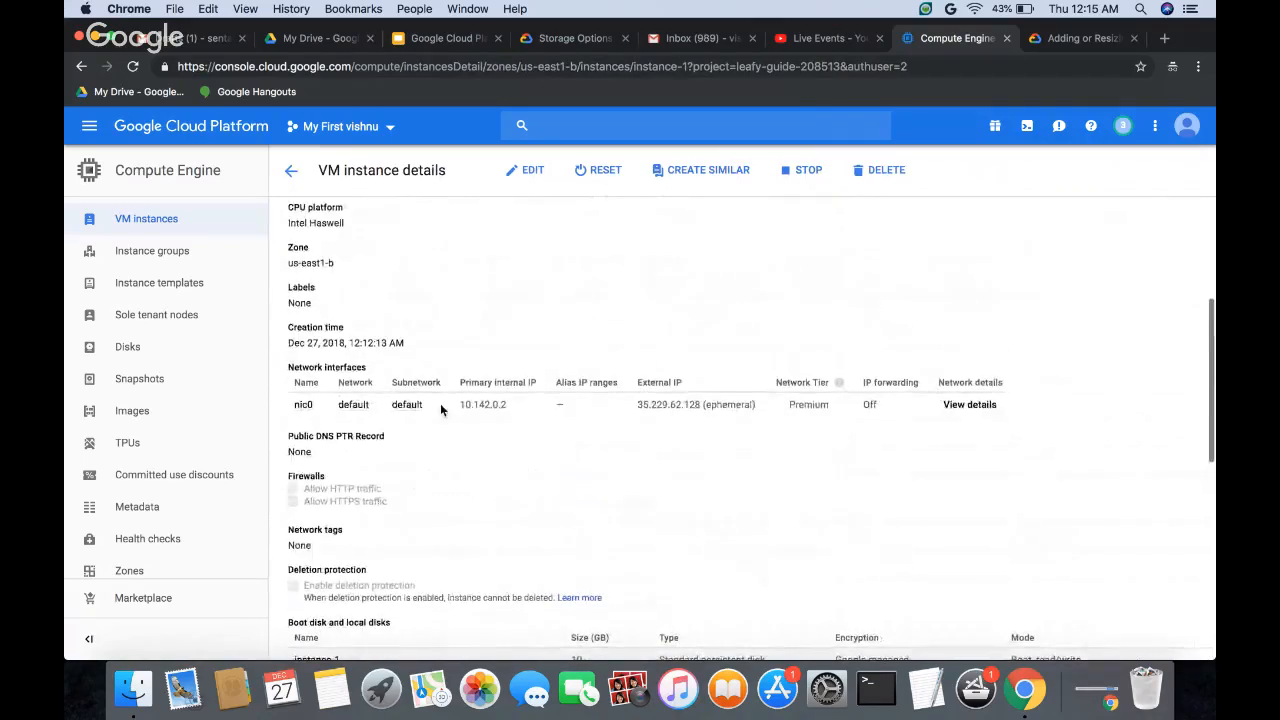
Step: Return to the VM instances list, reopen the details of instance-1 and review its zone, boot disk and additional disks
scroll(440, 408, up, 4)
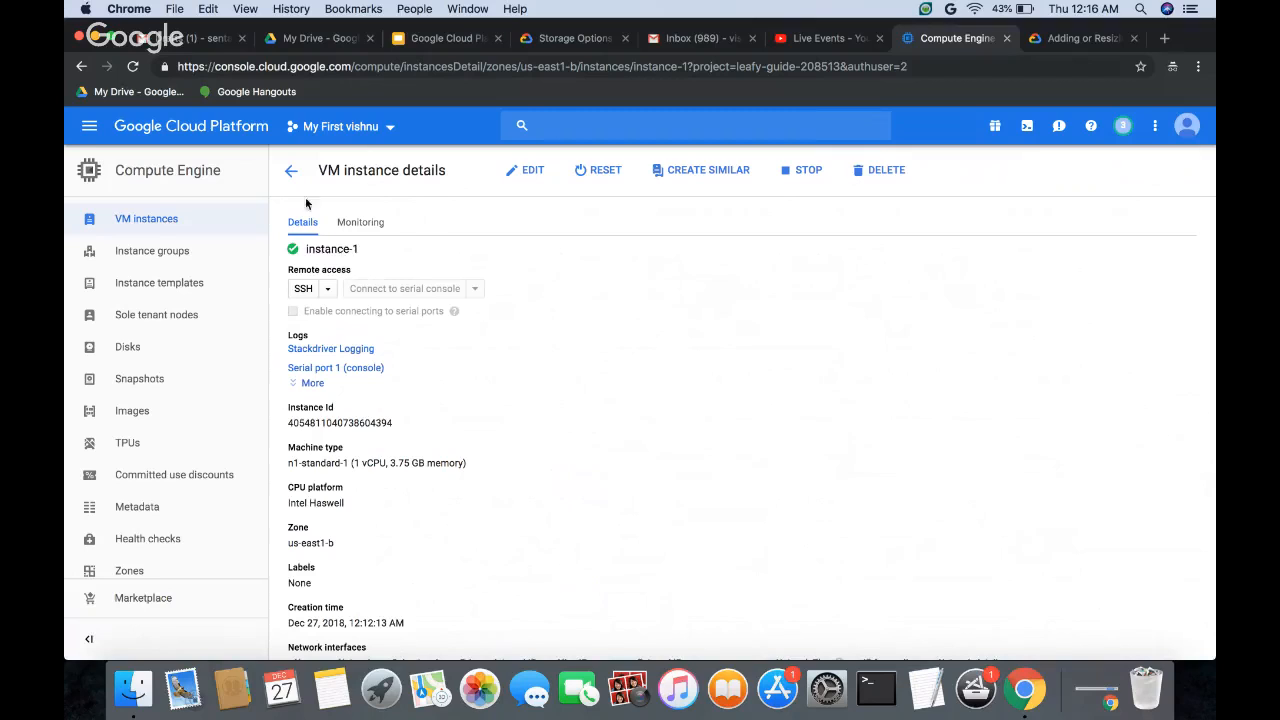
click(291, 171)
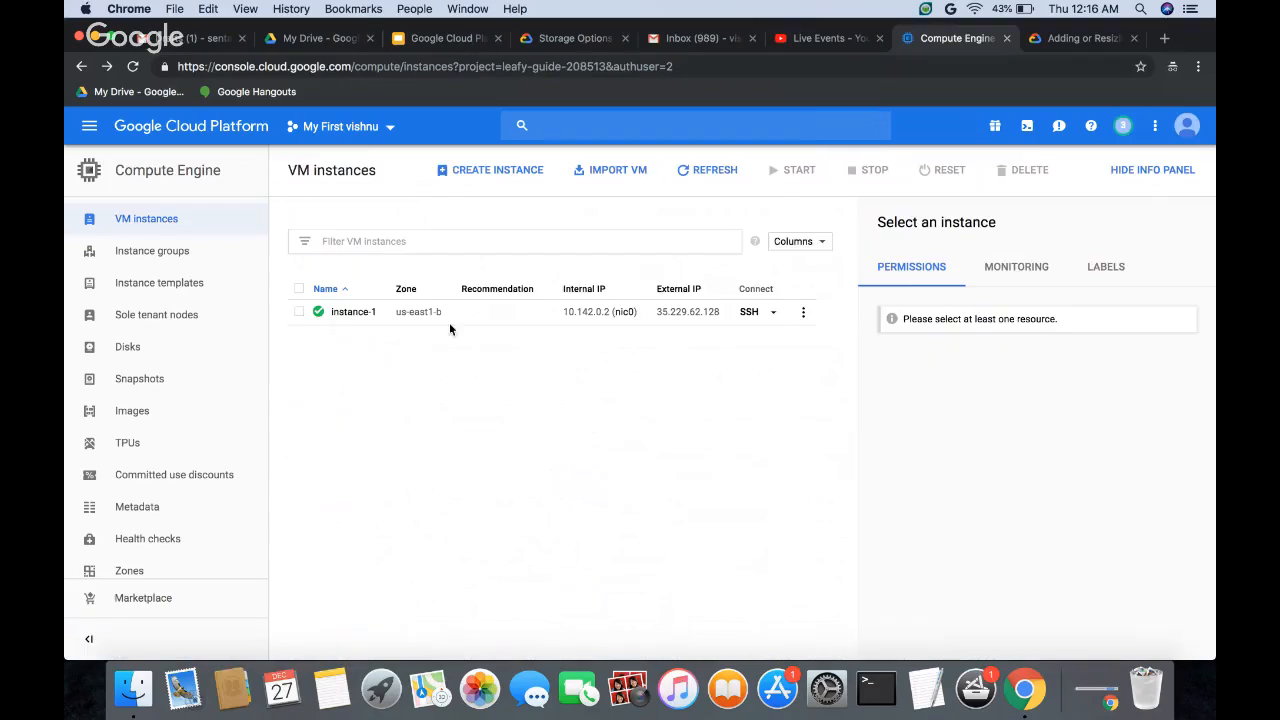
click(364, 316)
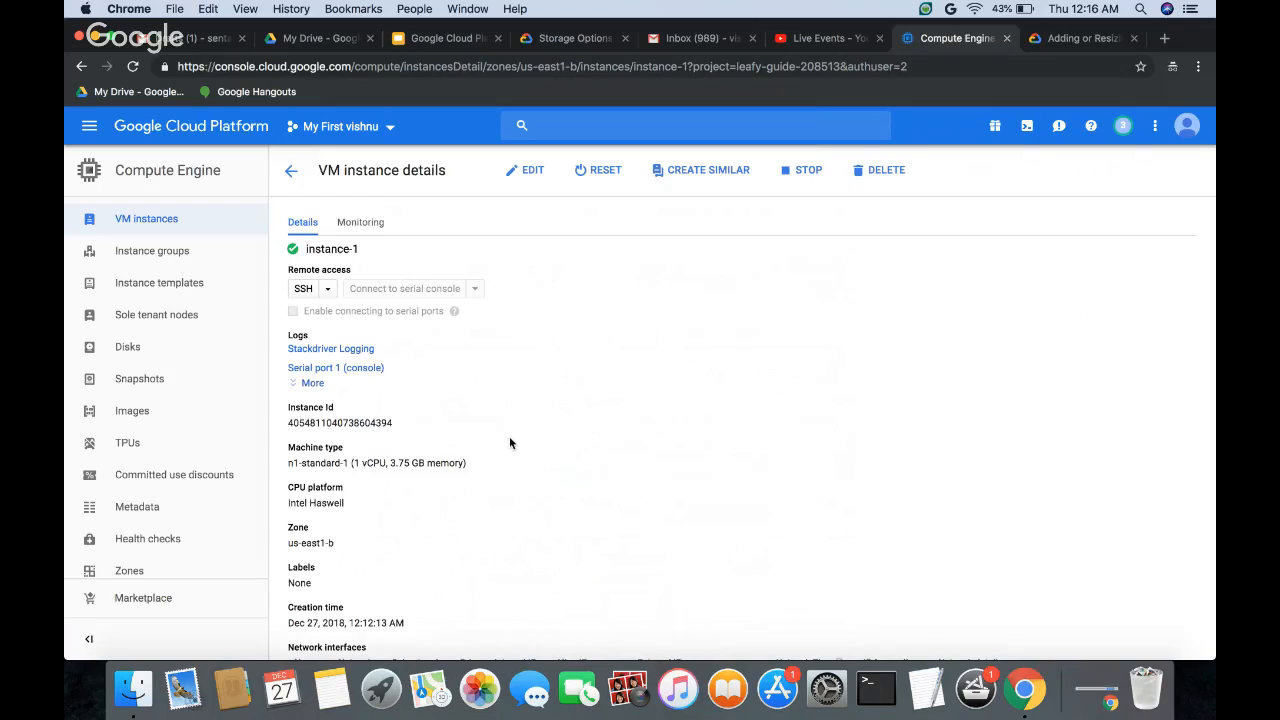
scroll(444, 493, down, 5)
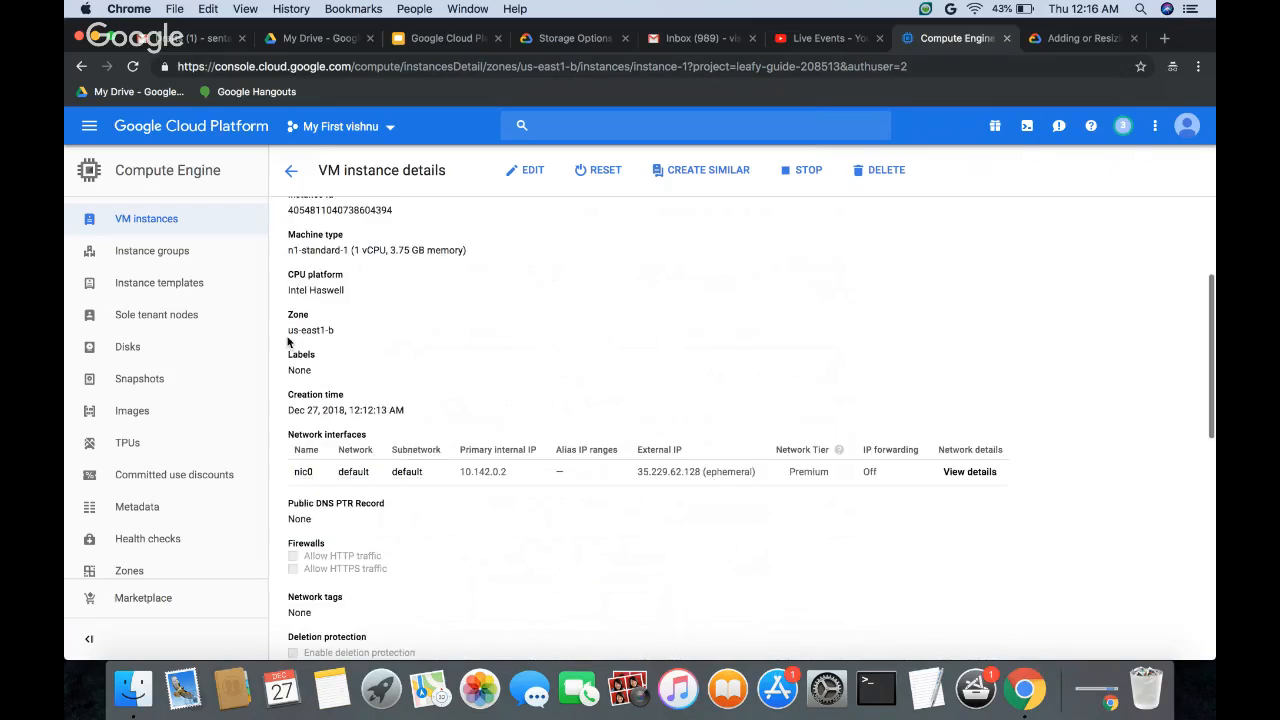
scroll(396, 383, down, 8)
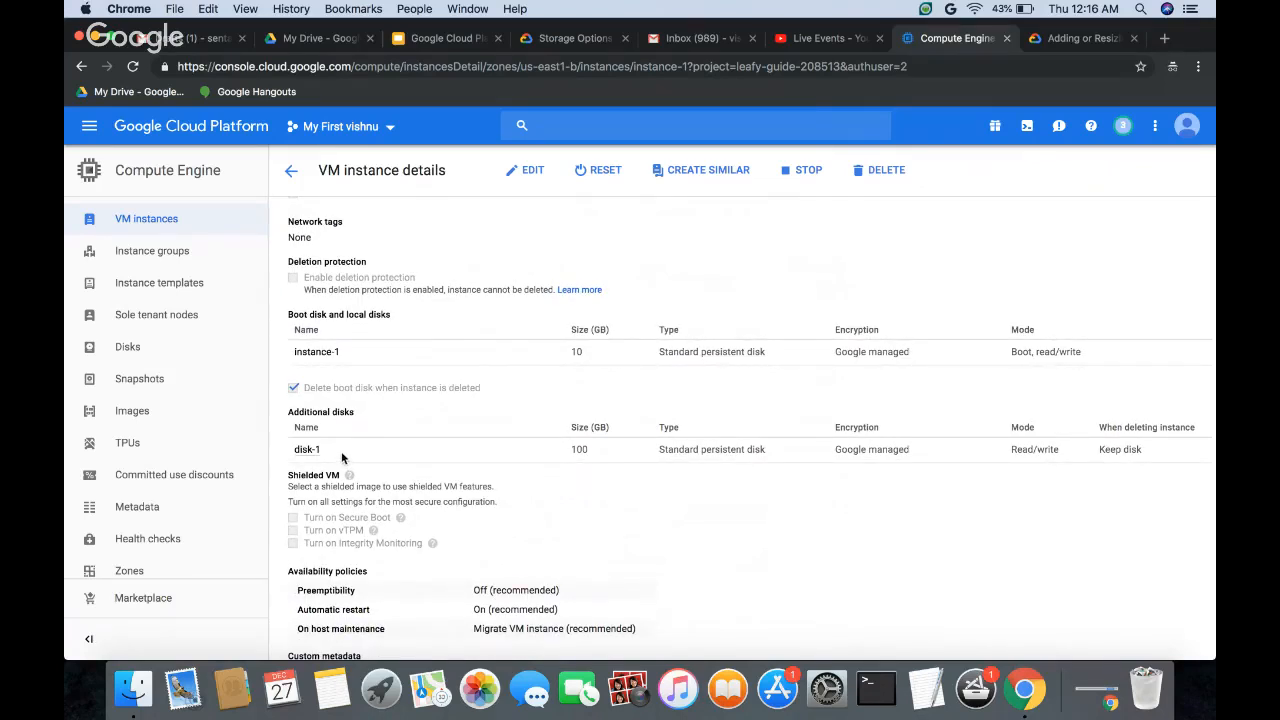
scroll(442, 471, down, 4)
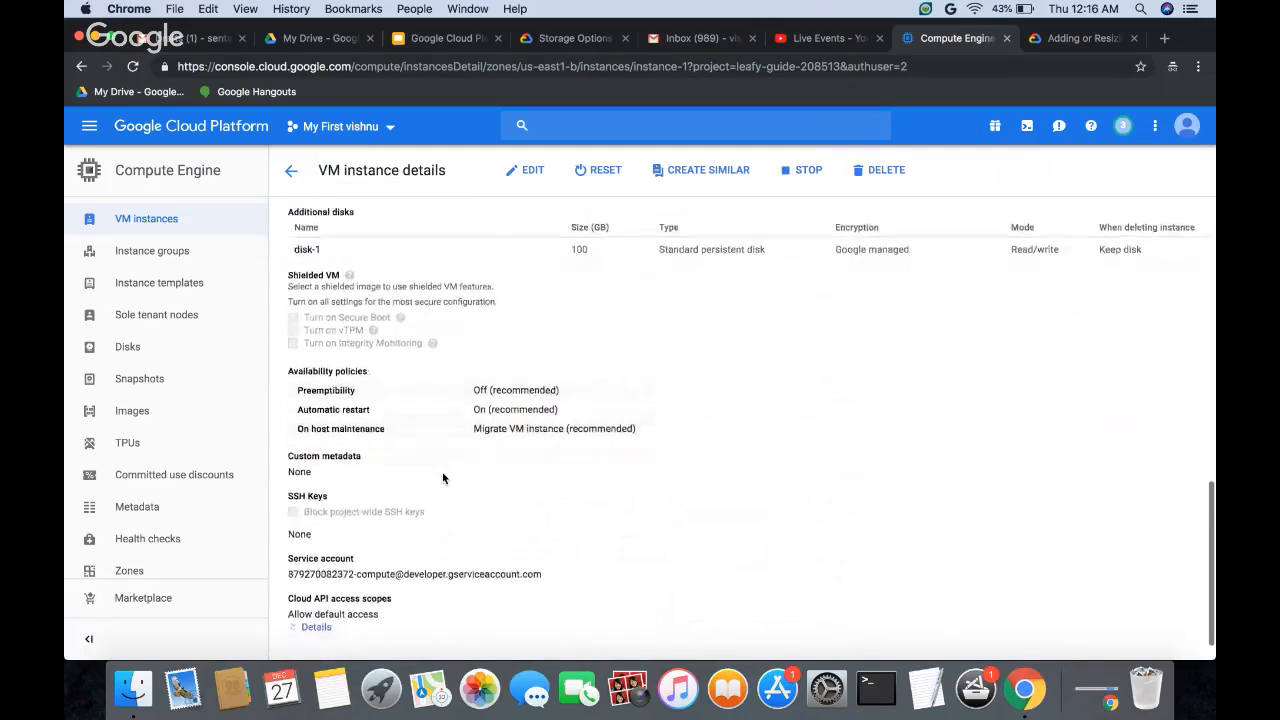
scroll(442, 478, up, 3)
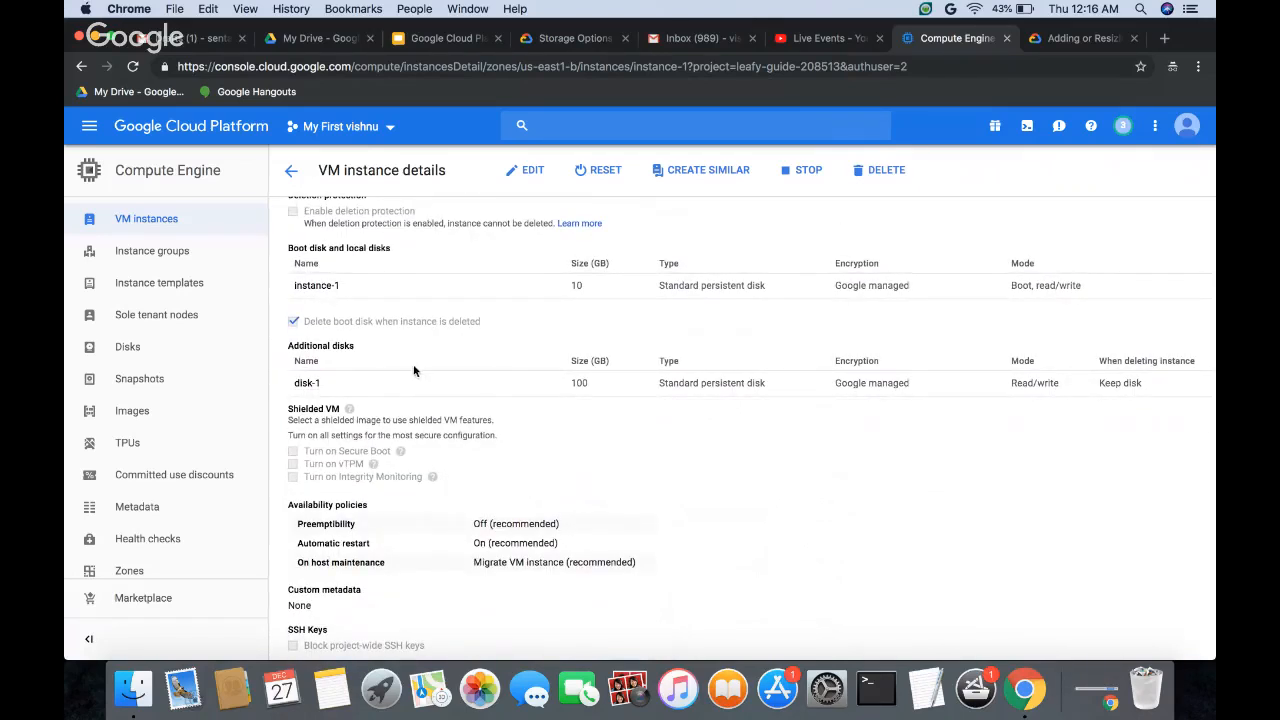
Step: Open instance-1 for editing and examine the boot disk and additional disk options, including the mode and deletion rule of disk-1
click(527, 170)
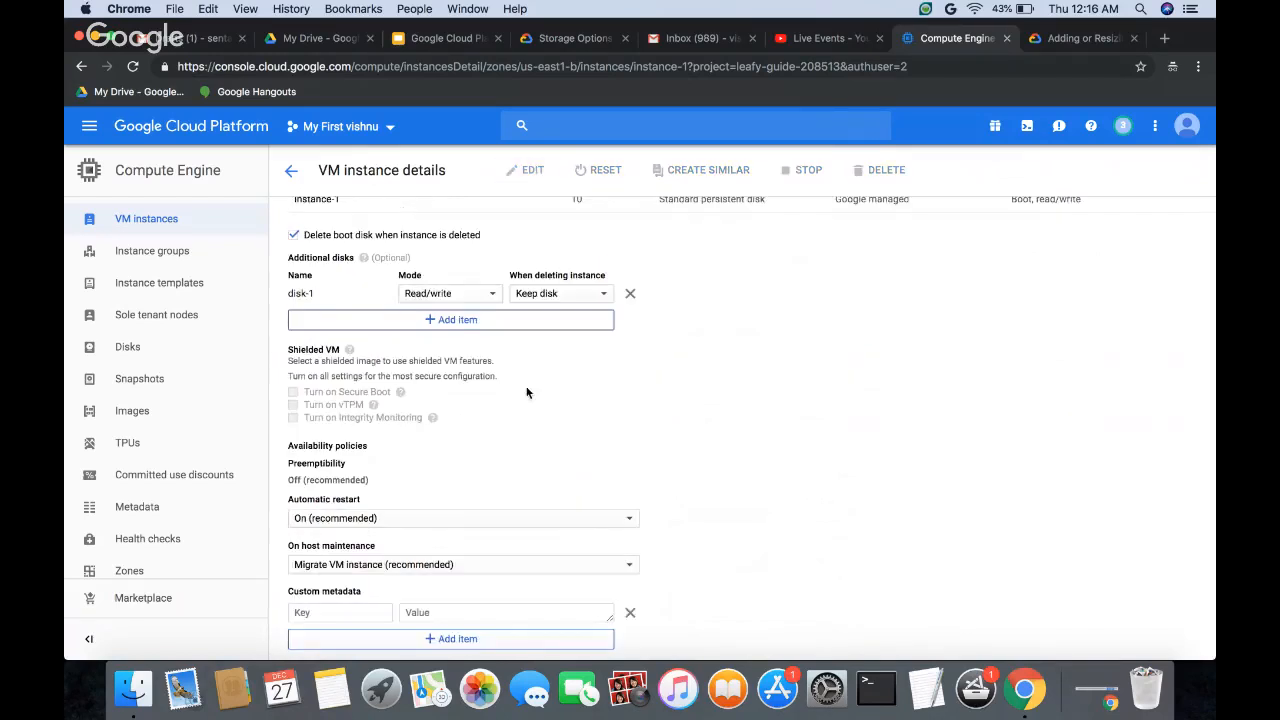
scroll(518, 436, down, 5)
scroll(520, 437, up, 4)
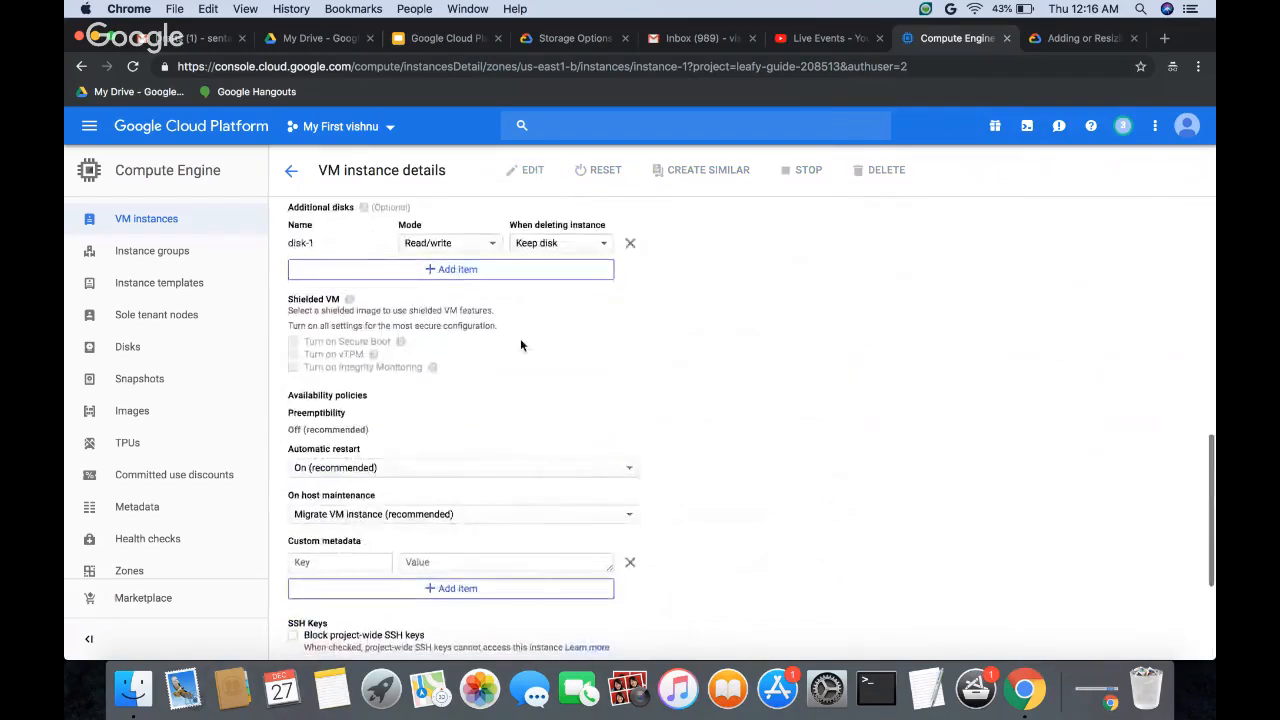
scroll(520, 345, up, 2)
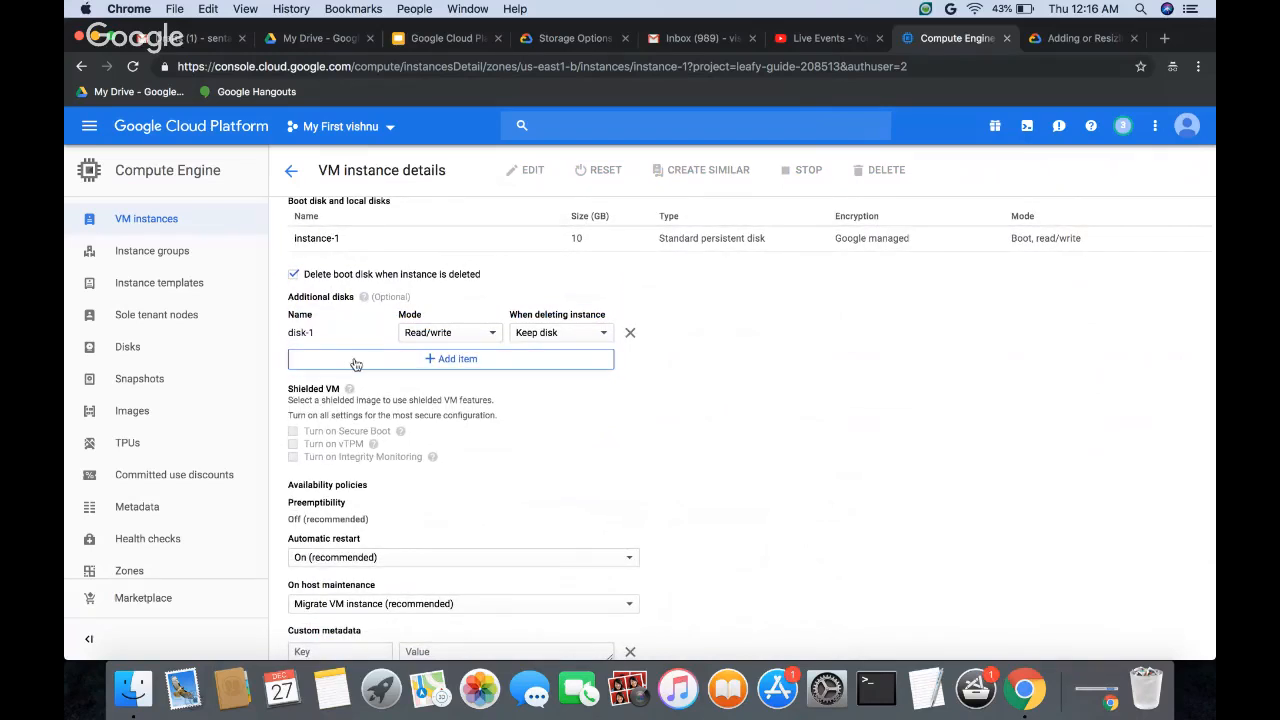
scroll(409, 445, down, 5)
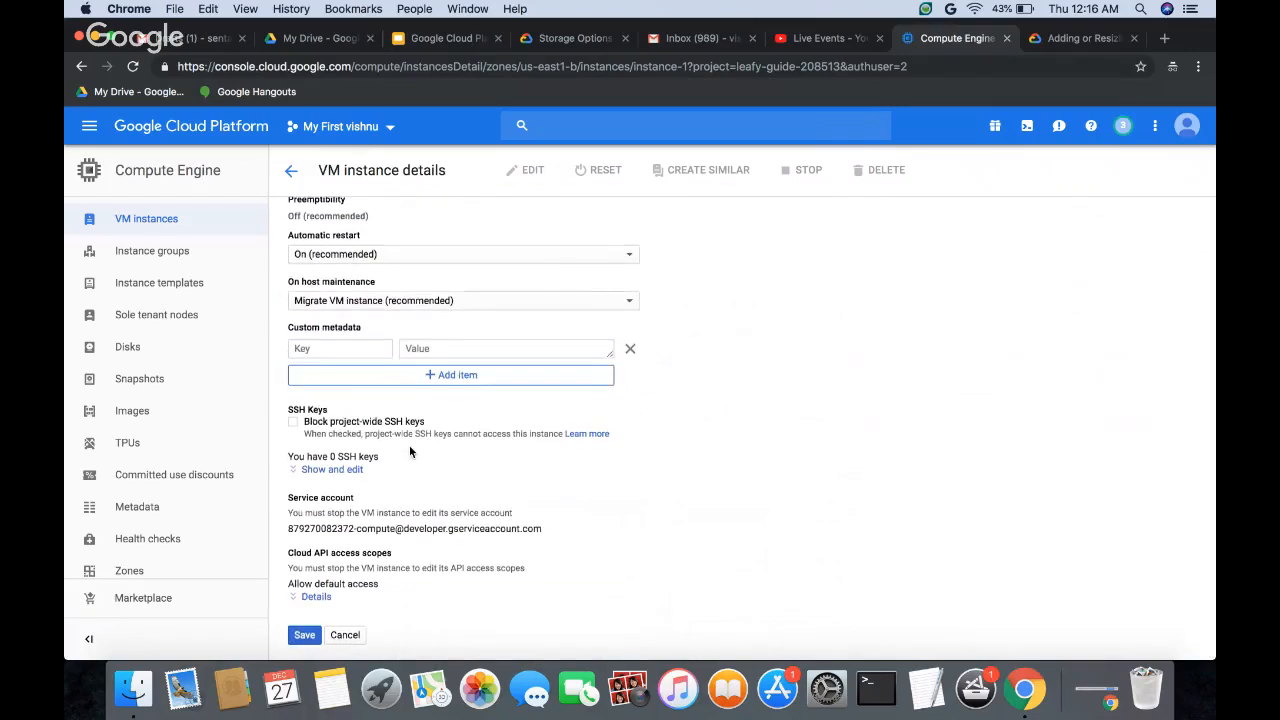
scroll(427, 365, up, 4)
scroll(436, 333, up, 1)
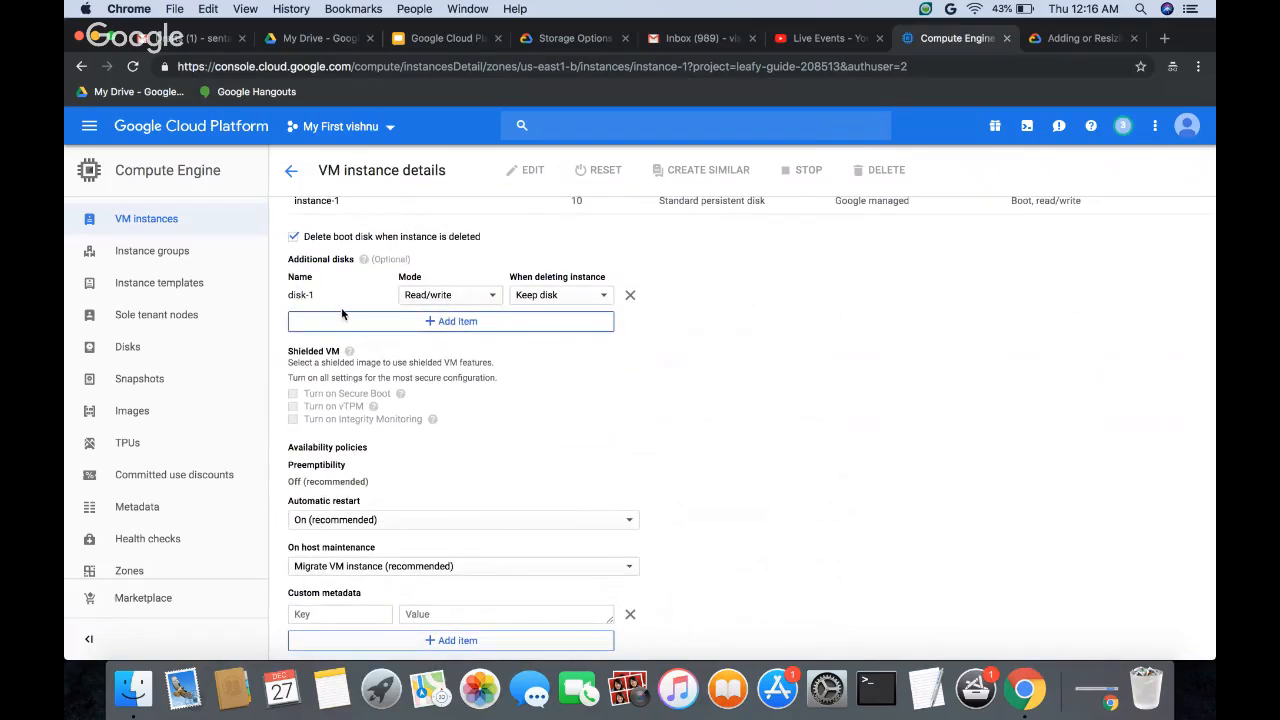
scroll(431, 344, up, 2)
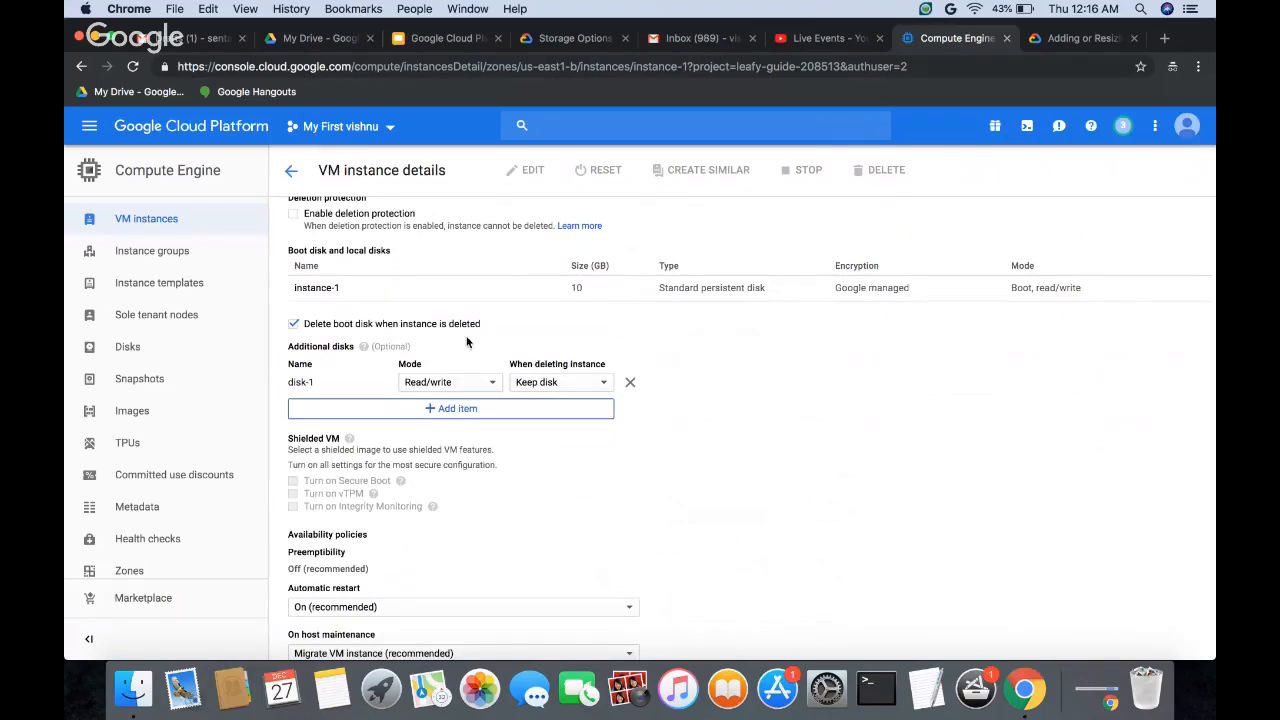
Step: Open the details of the instance-1 boot disk, check its zone and go back to the VM instance details
click(322, 288)
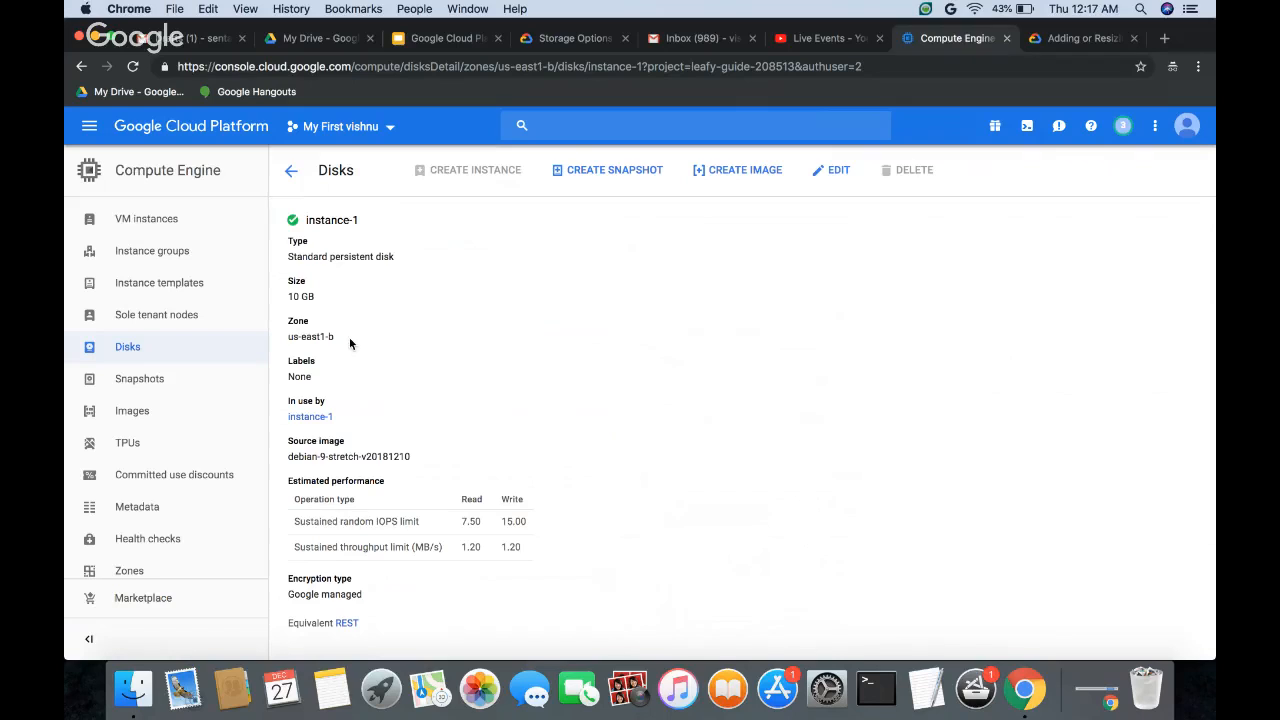
drag(288, 336, 349, 338)
click(291, 171)
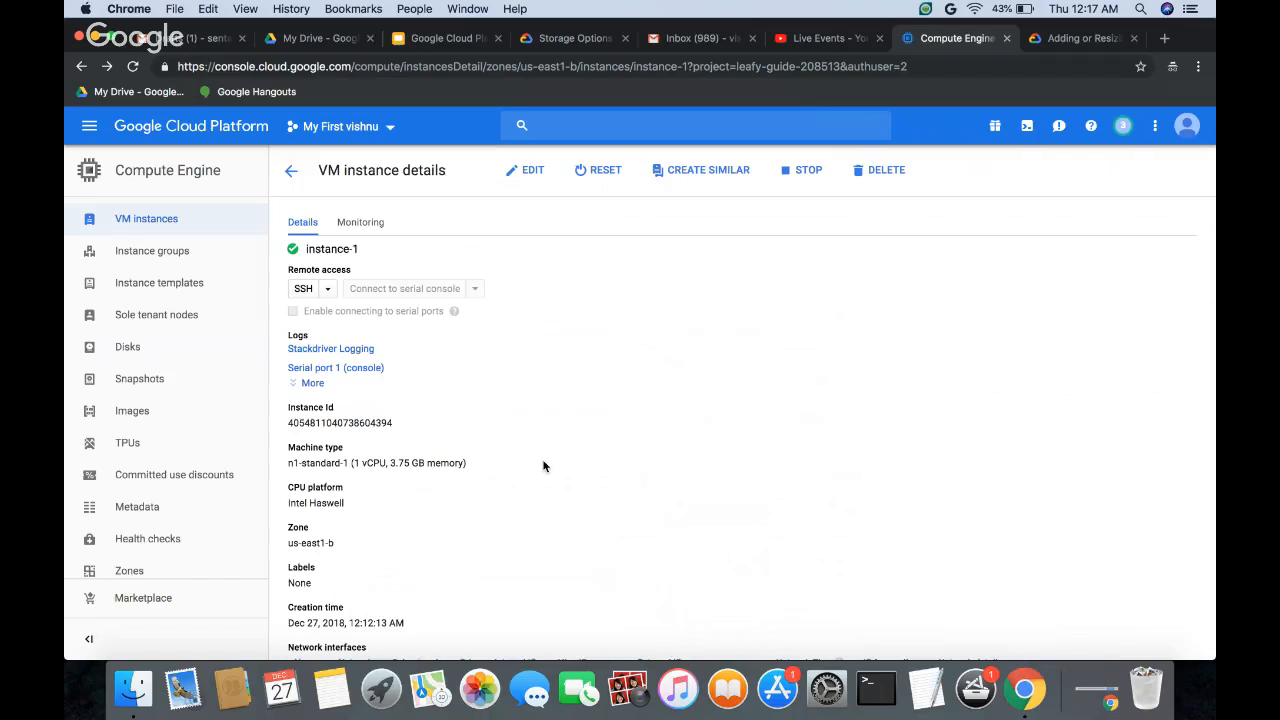
Step: Delete instance-1 from the VM instances list, confirm the deletion and refresh the list
click(291, 174)
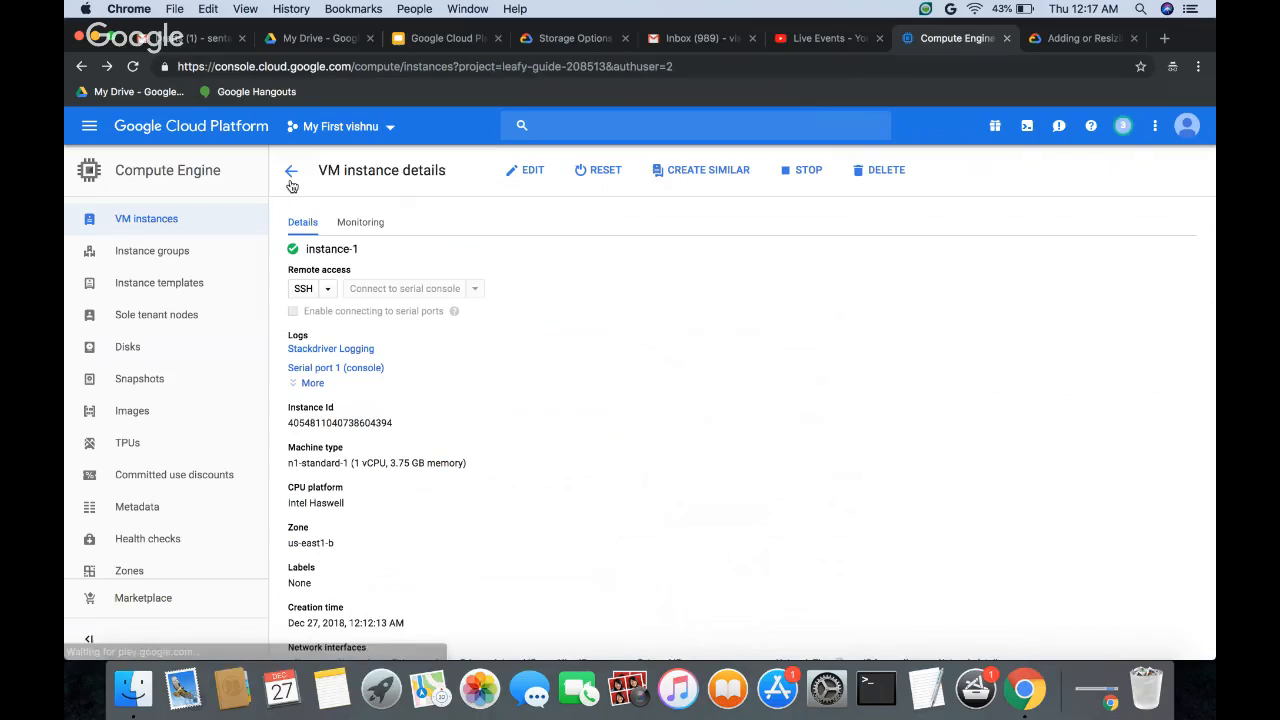
click(298, 313)
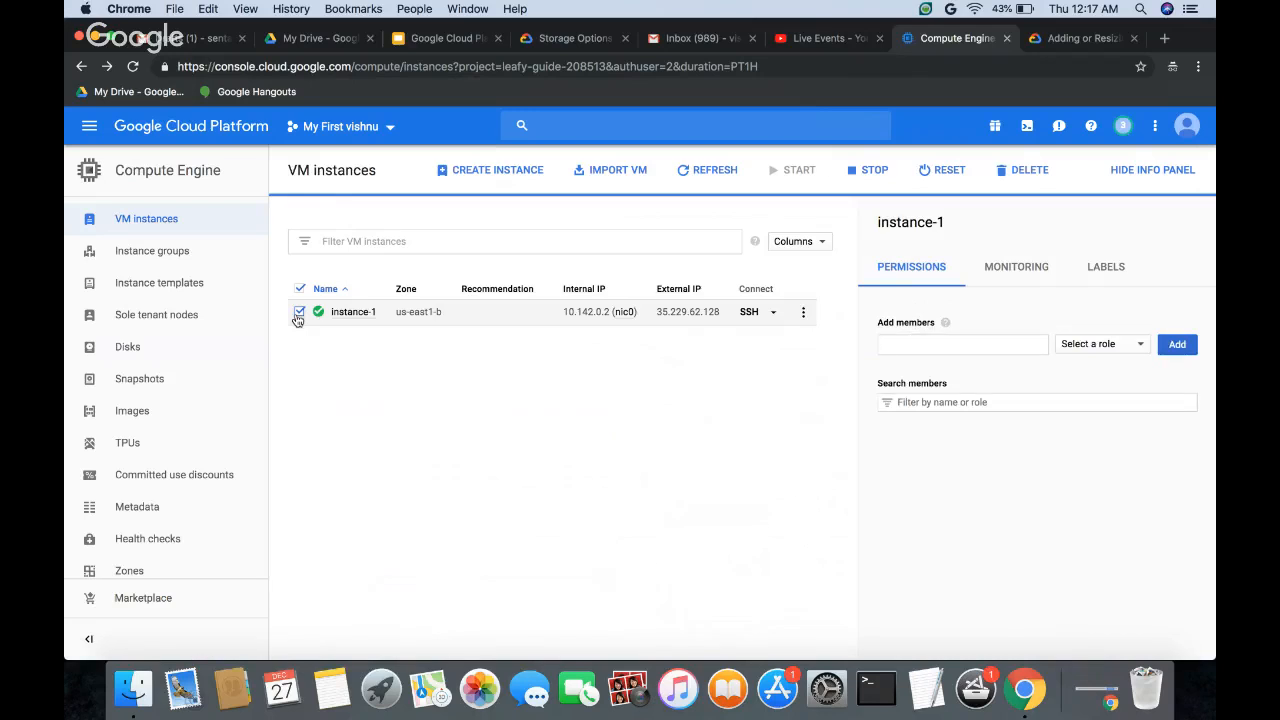
click(805, 313)
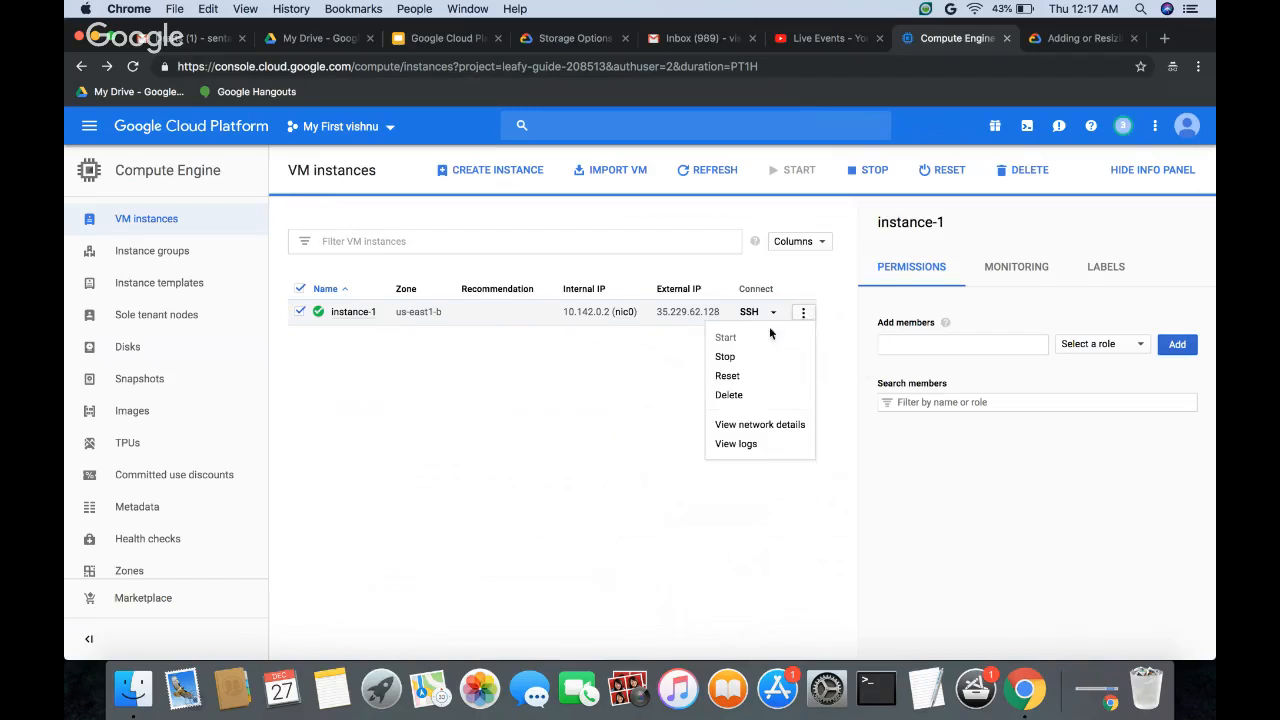
click(731, 395)
click(836, 427)
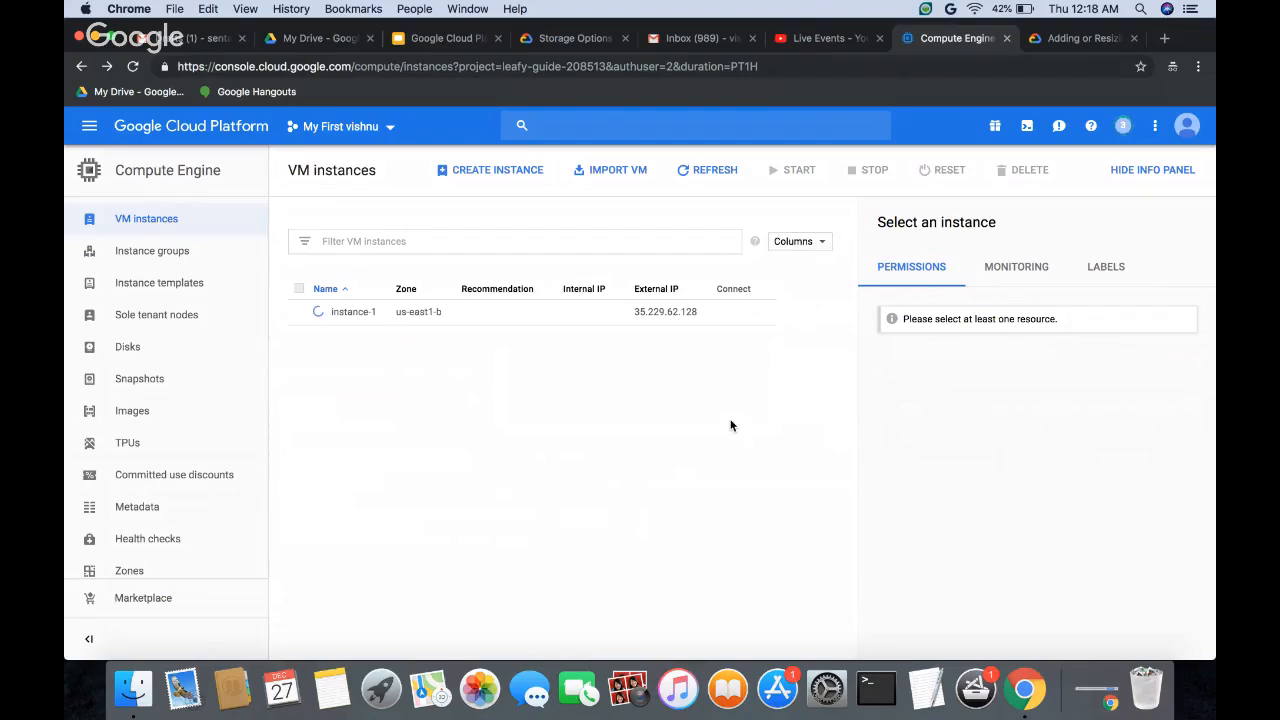
click(705, 175)
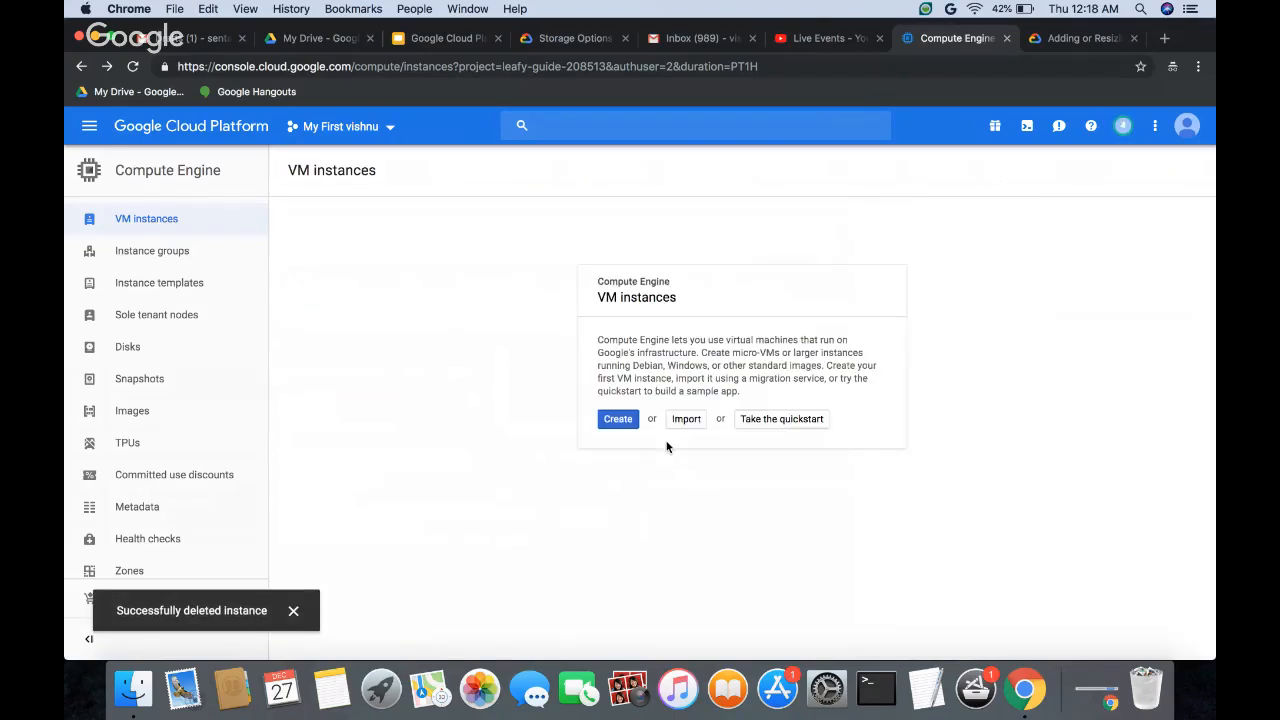
Step: Activate Cloud Shell, enlarge its pane and run gcloud compute instances create instance1 --zone us-central1-c
click(1028, 126)
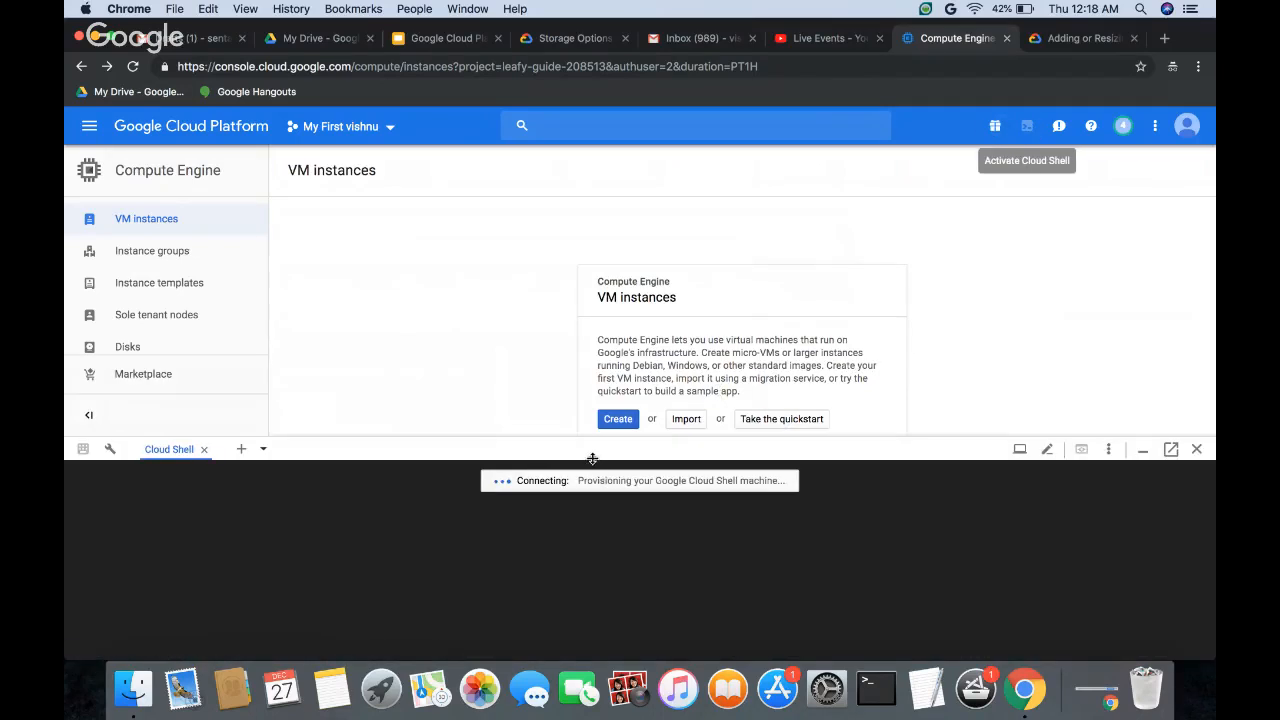
drag(592, 458, 571, 268)
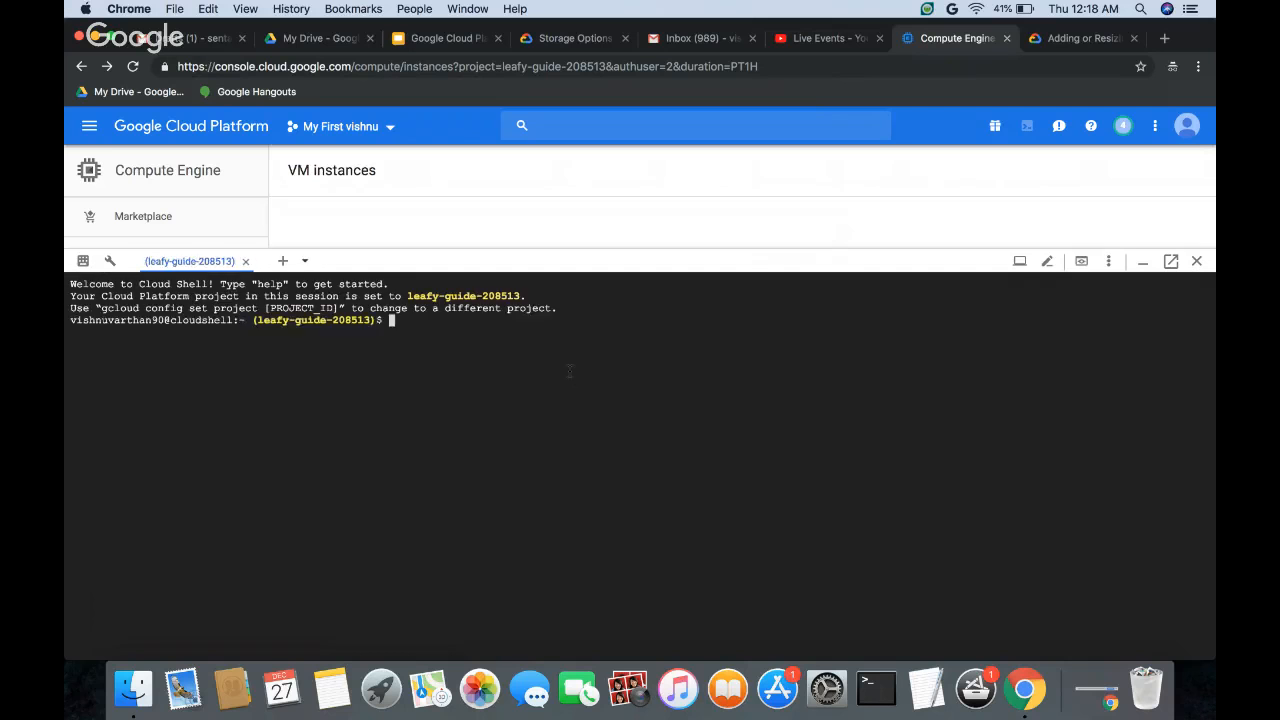
text(gcloud compute)
text(instances)
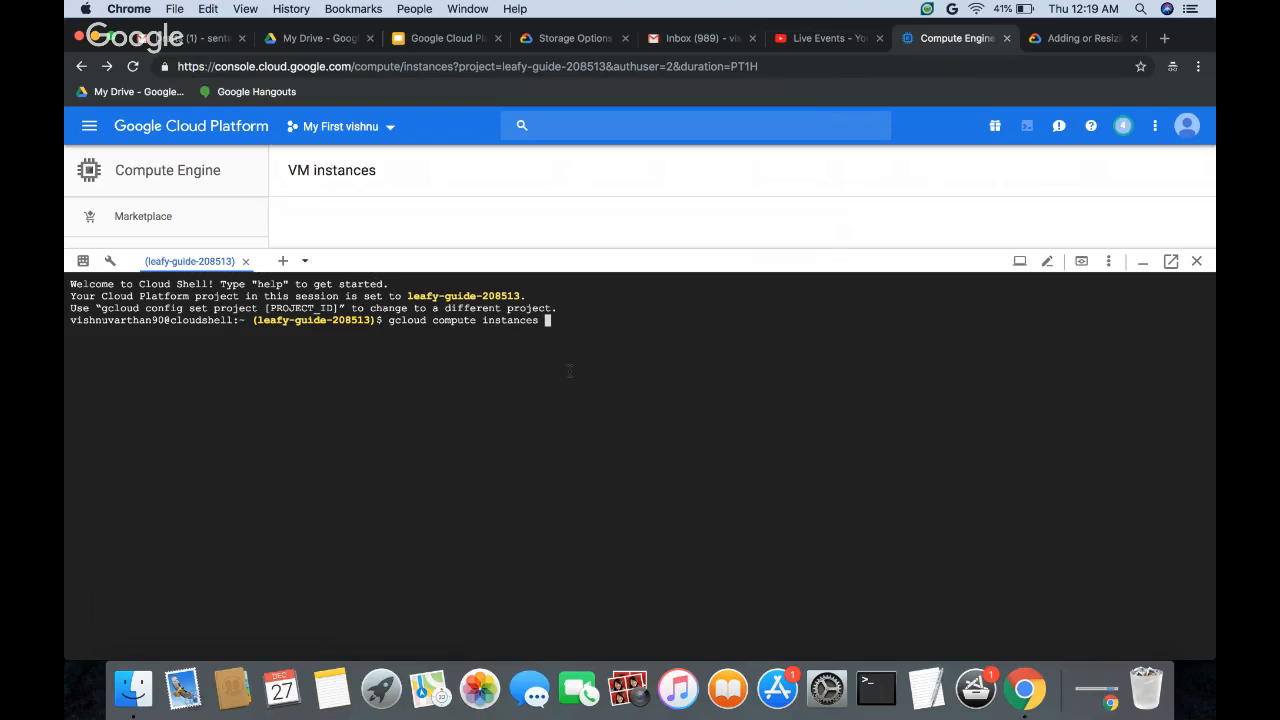
text( create instance1 --zone us-cen)
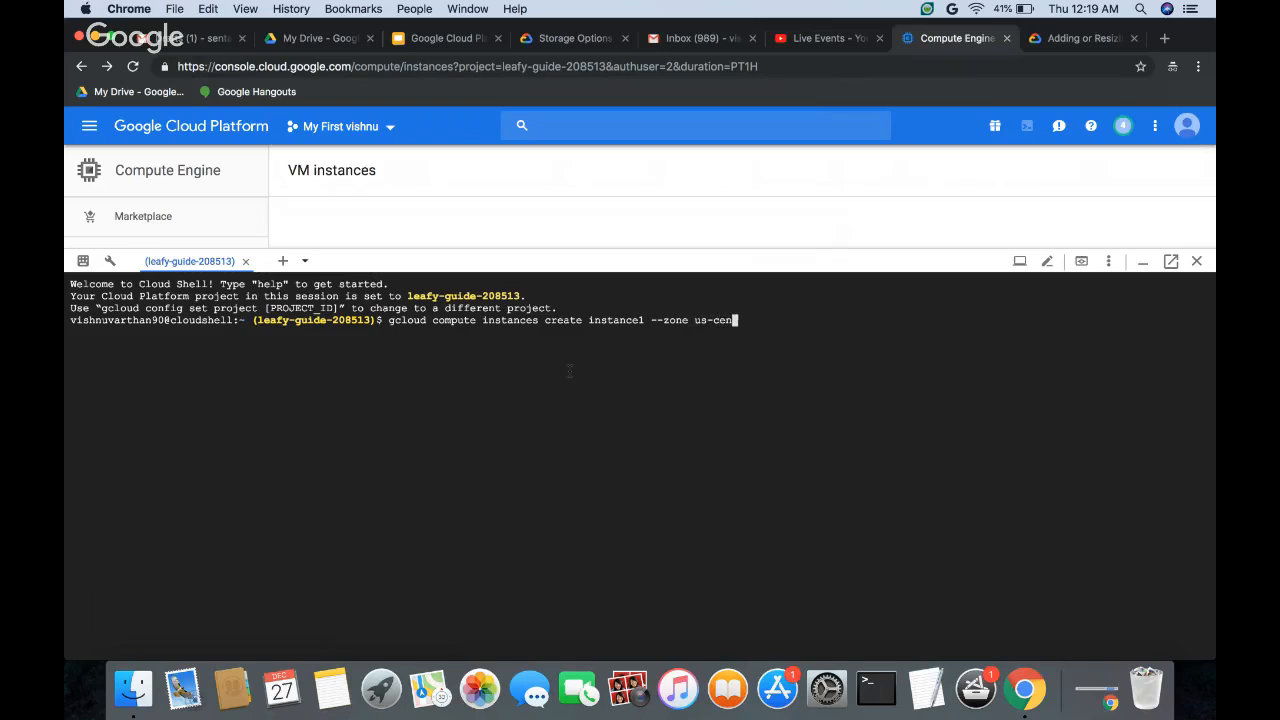
text(tral1-c)
key(Return)
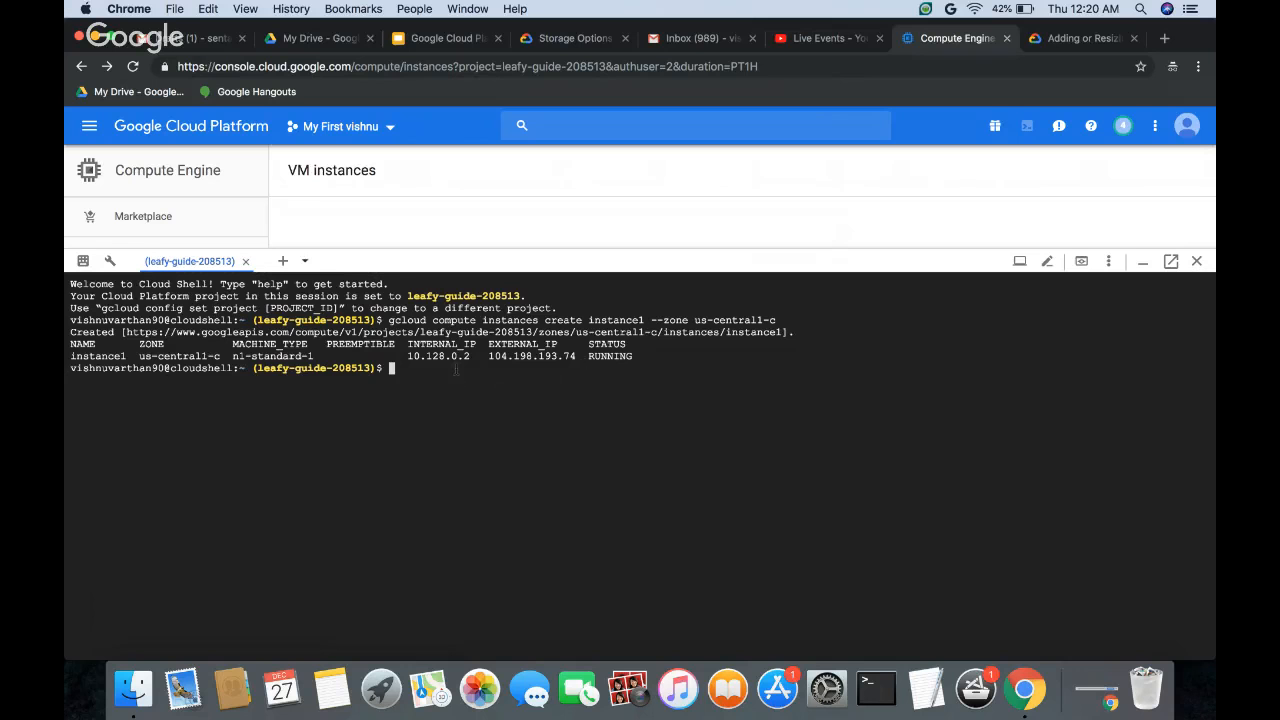
Step: Try to create a disk by running gcloud compute disks create disk1 --zize=100gb --zone us-central1-c
text(gcloud compute disks create)
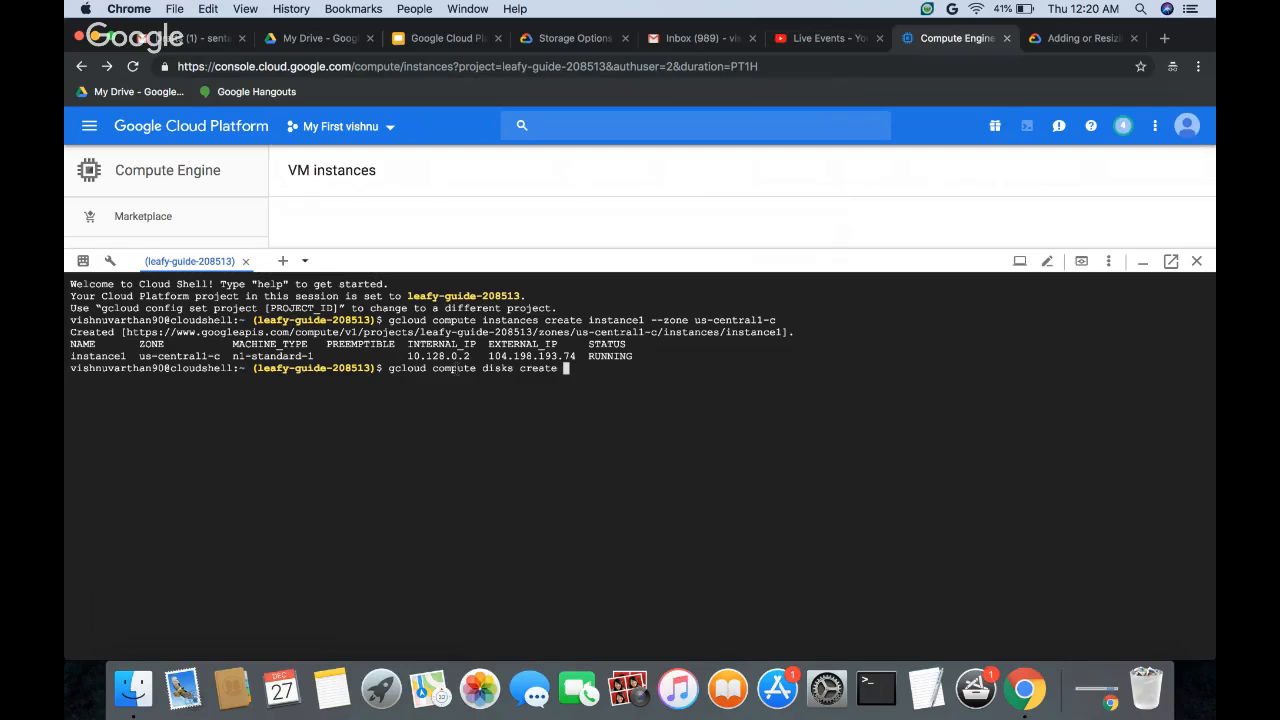
text(disk1)
key(BackSpace)
text(-1)
key(BackSpace)
key(BackSpace)
text(1 --z)
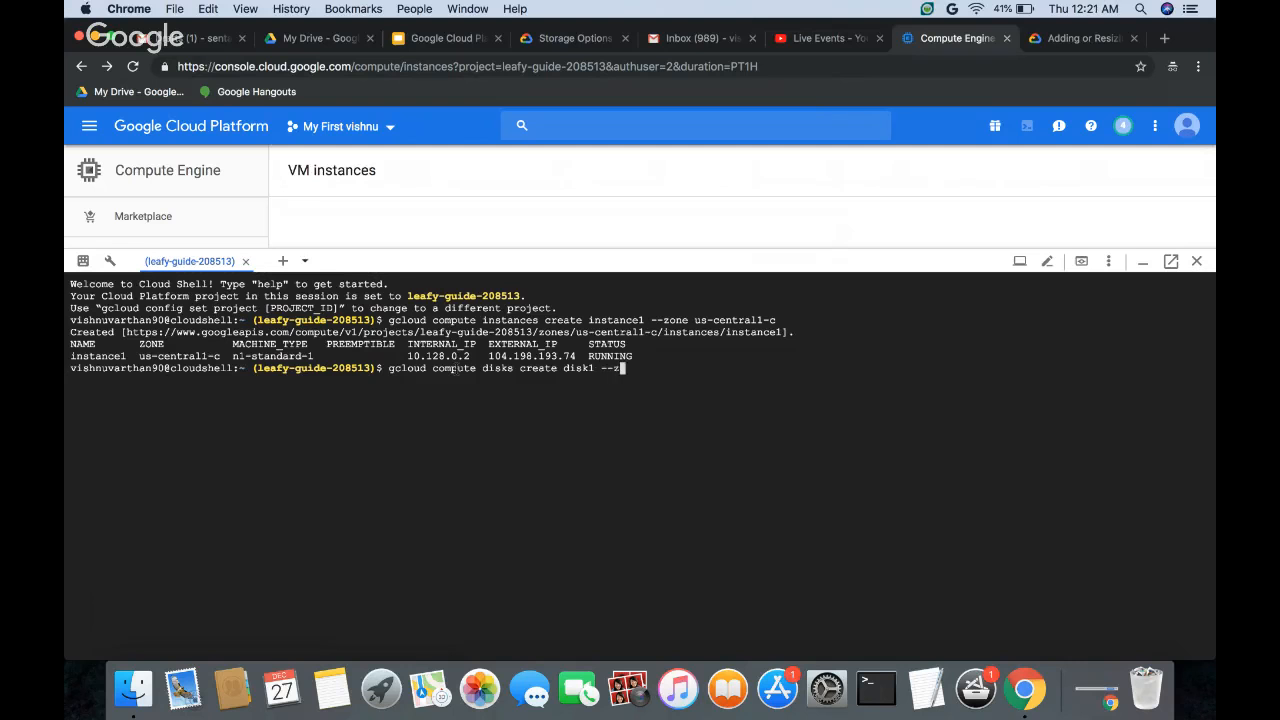
text(ize)
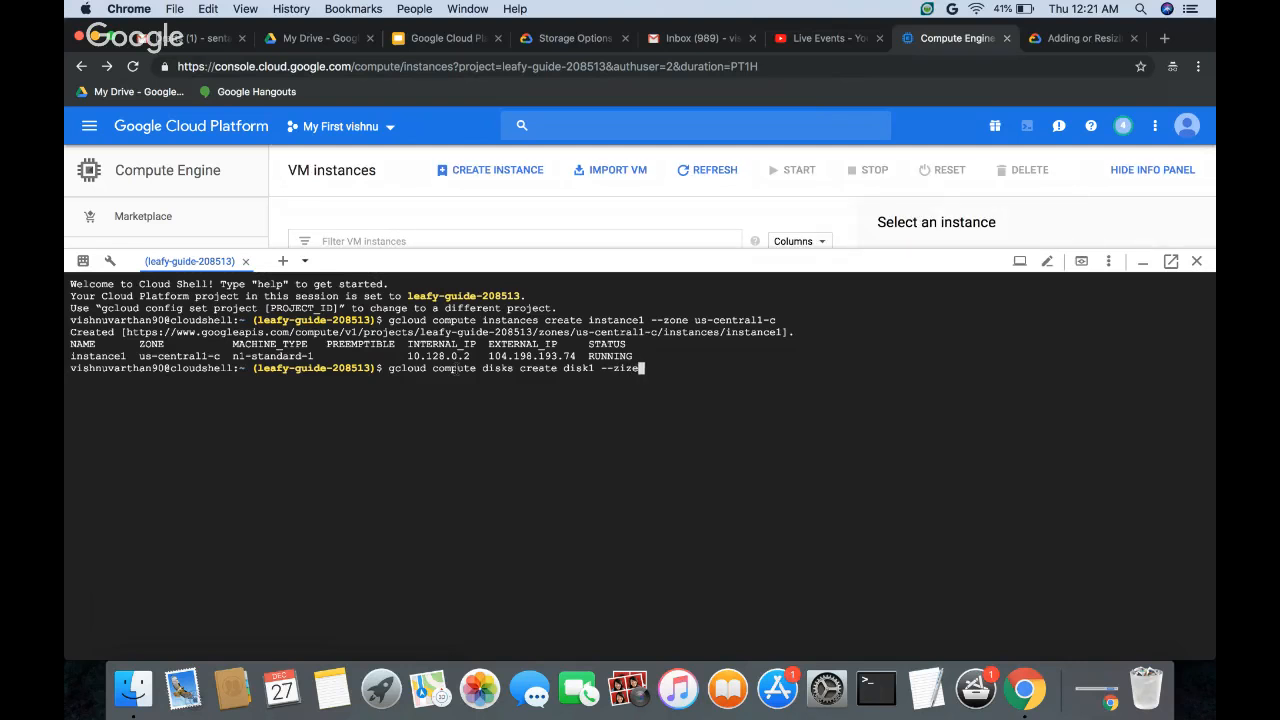
text(=100gb --zone us-c)
text(n)
key(BackSpace)
text(entral1-c)
key(Return)
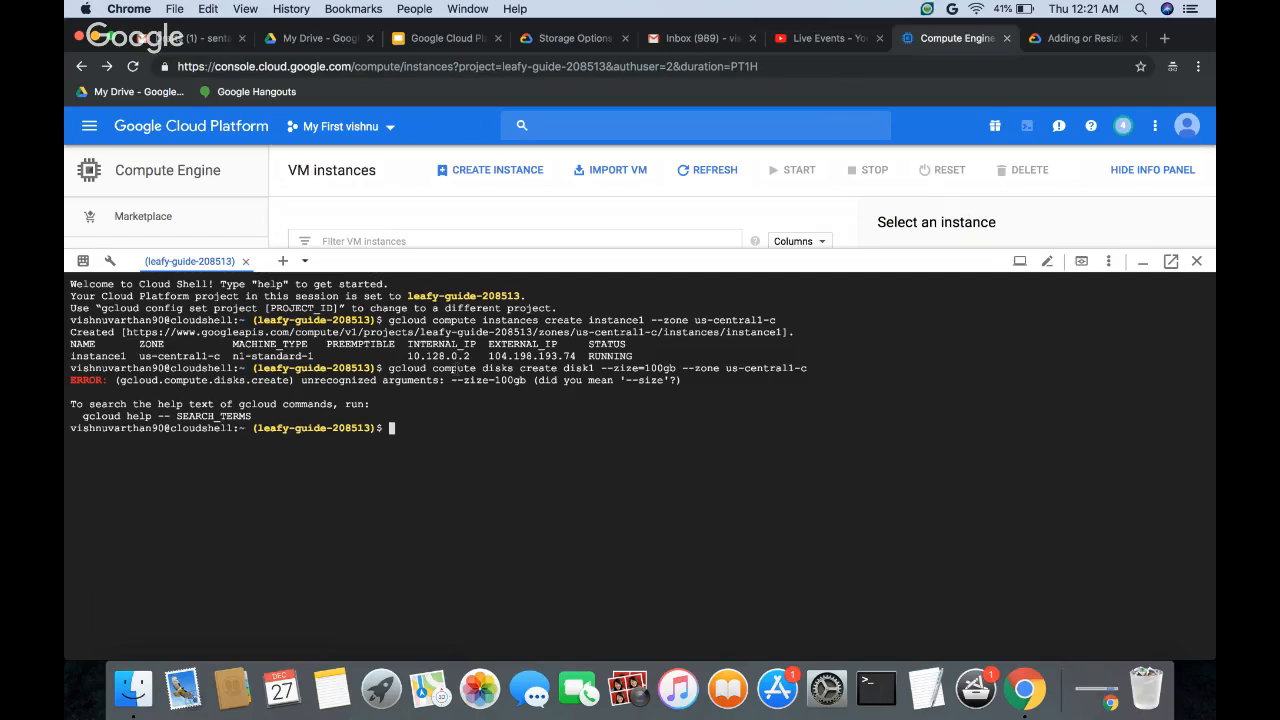
Step: Recall the disk creation command, correct the misspelled option to --size=100gb and run it again for disk1 in us-central1-c
key(Up)
key(Left)
key(Left)
key(Left)
key(Left)
key(Left)
key(Left)
key(Left)
key(Left)
key(Left)
key(Left)
key(Left)
key(Left)
key(Left)
key(Left)
key(Left)
key(Left)
key(Left)
key(Left)
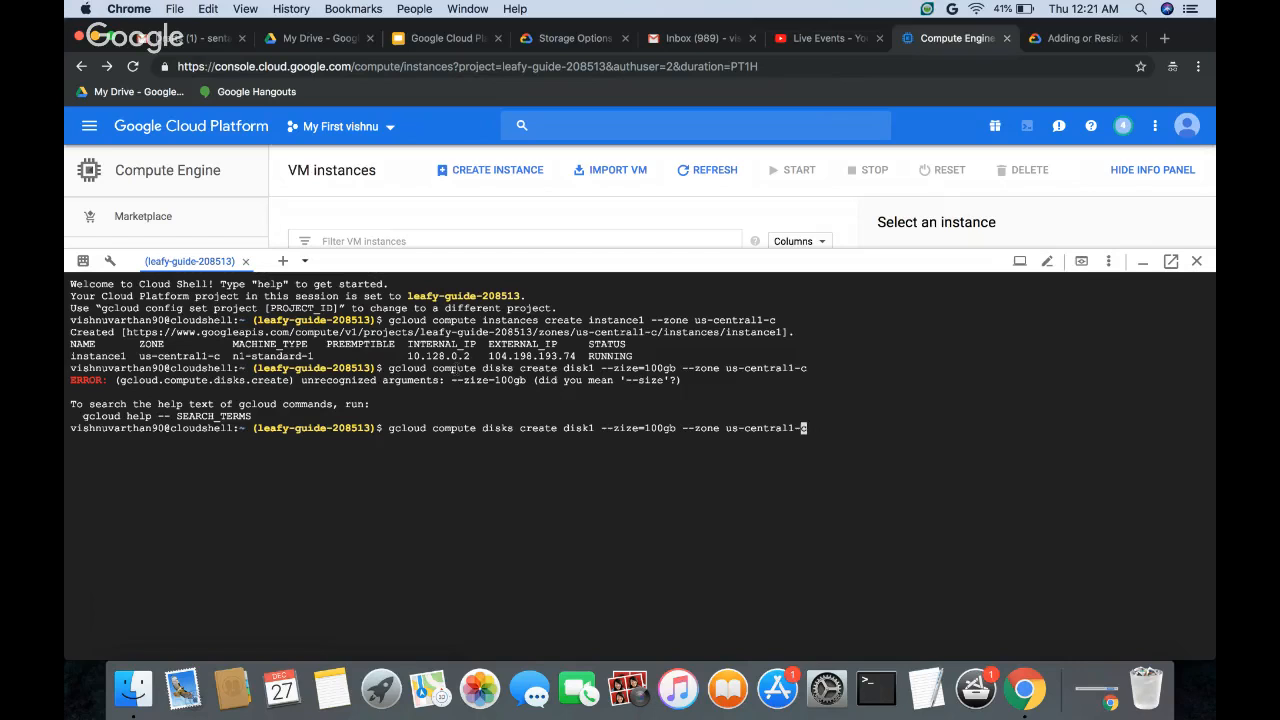
key(Left)
key(Left)
key(Left)
key(Left)
key(Left)
key(Left)
key(Left)
key(Left)
key(Left)
key(Left)
key(Left)
key(Left)
key(BackSpace)
text(s)
key(Return)
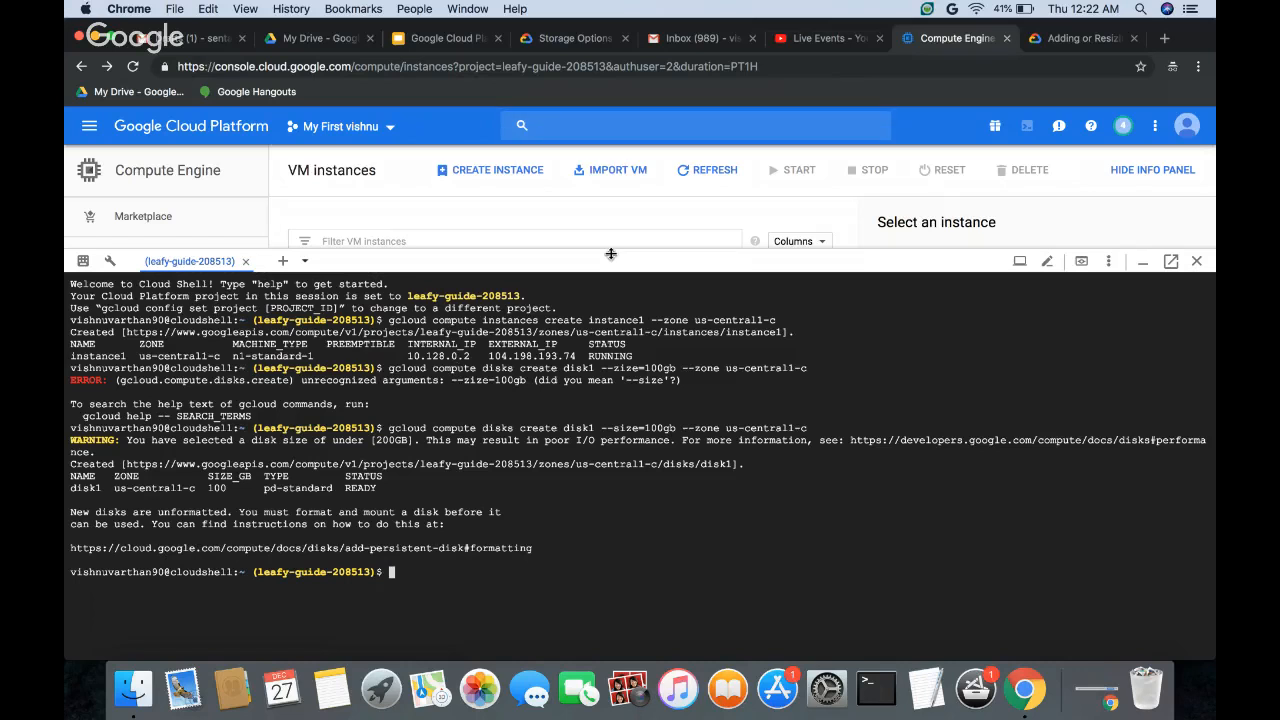
Step: Shrink the Cloud Shell pane and open instance1's details to examine its boot disk, additional disks and other settings
drag(611, 254, 608, 472)
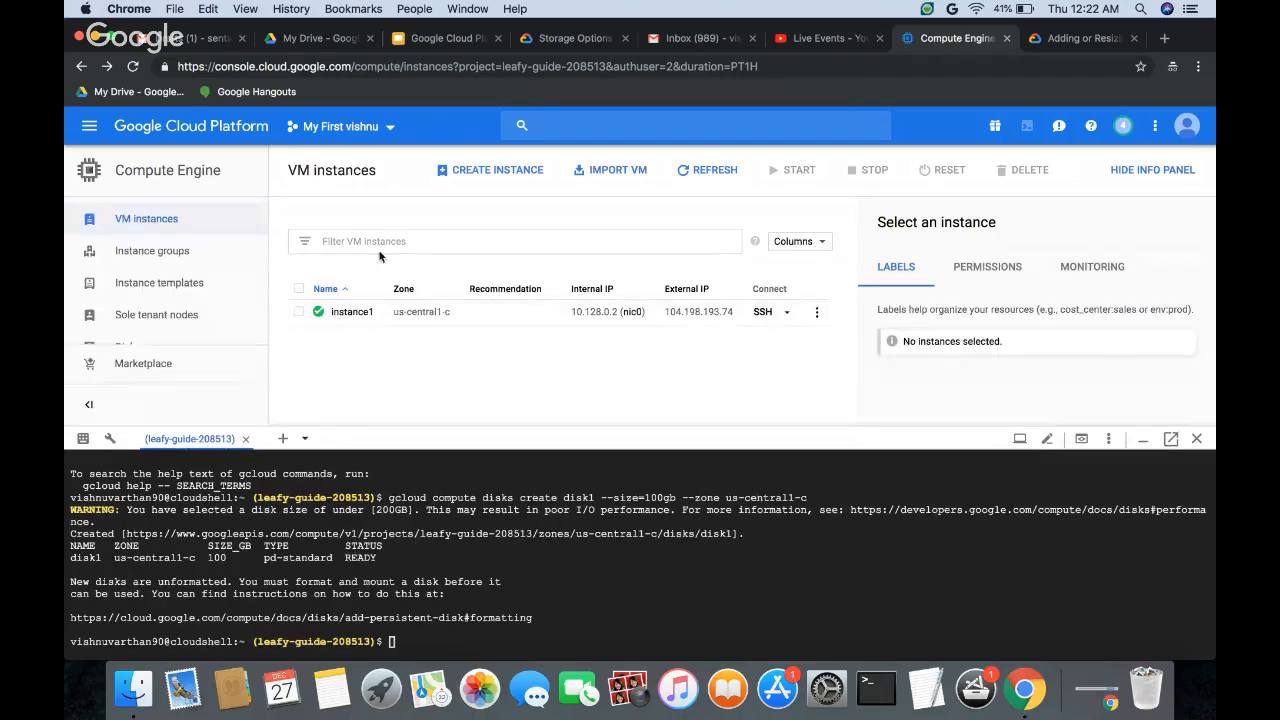
click(353, 312)
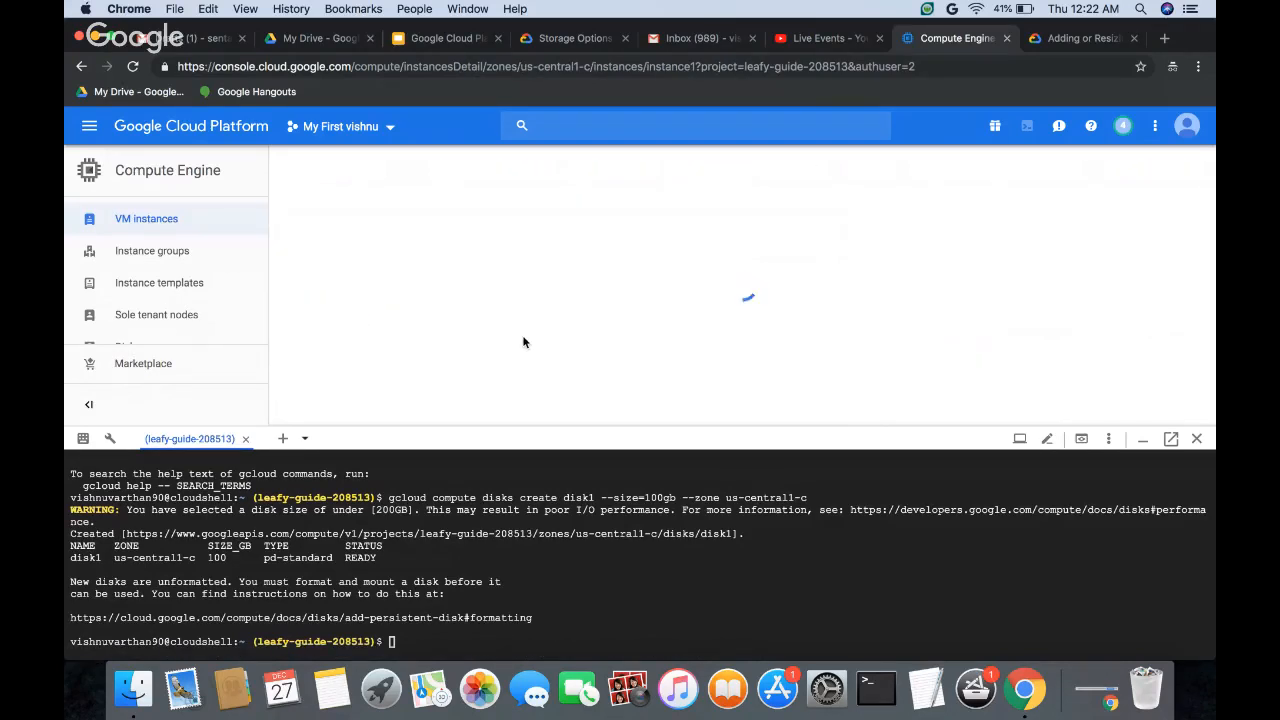
scroll(523, 342, down, 5)
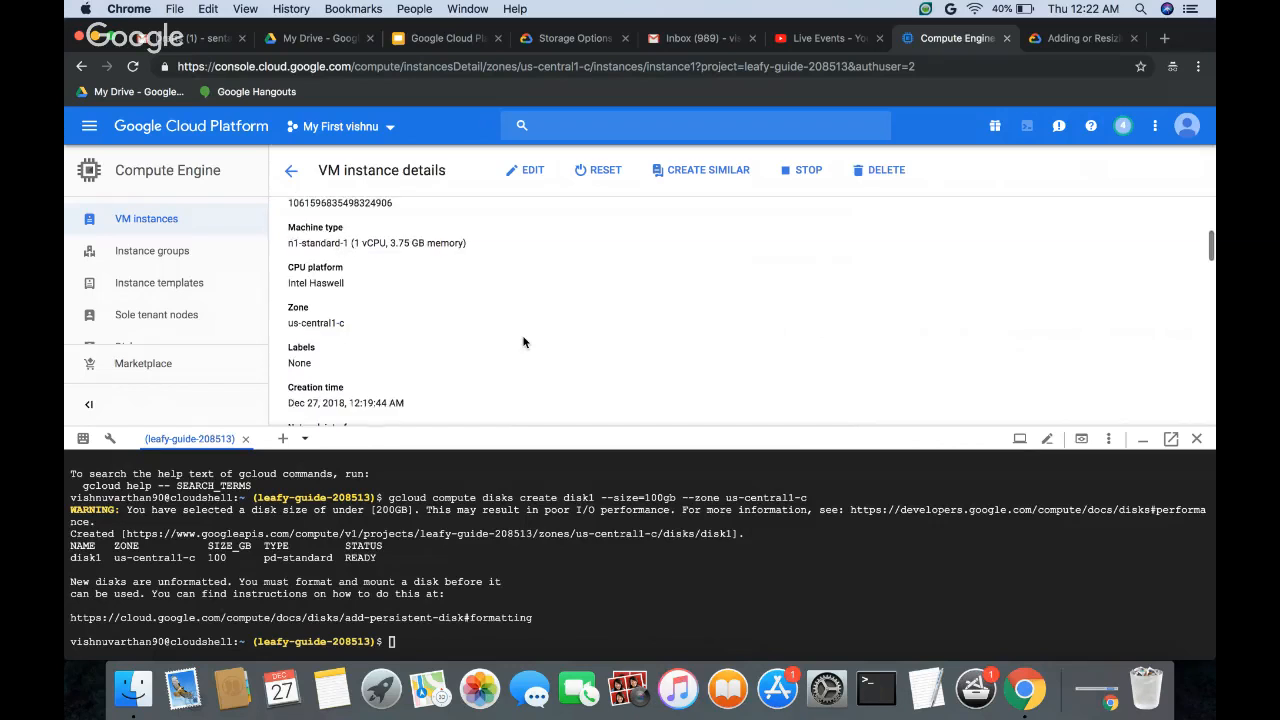
scroll(530, 338, down, 4)
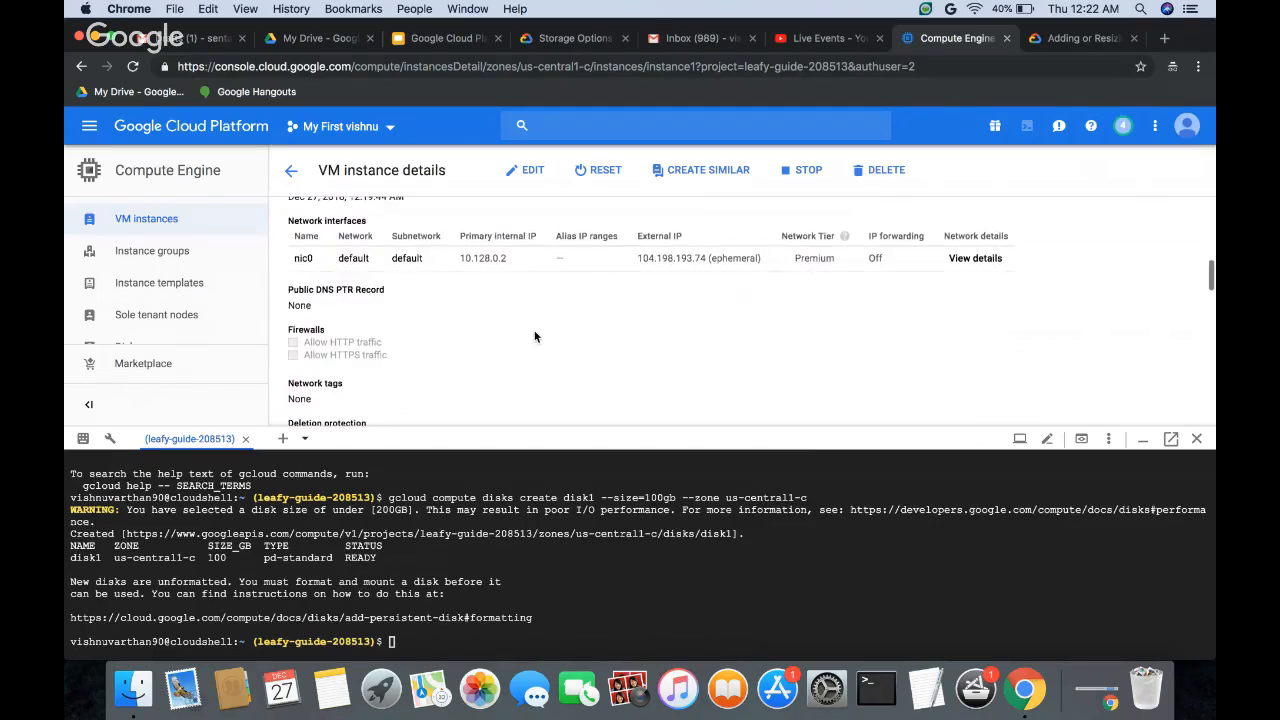
scroll(535, 337, down, 5)
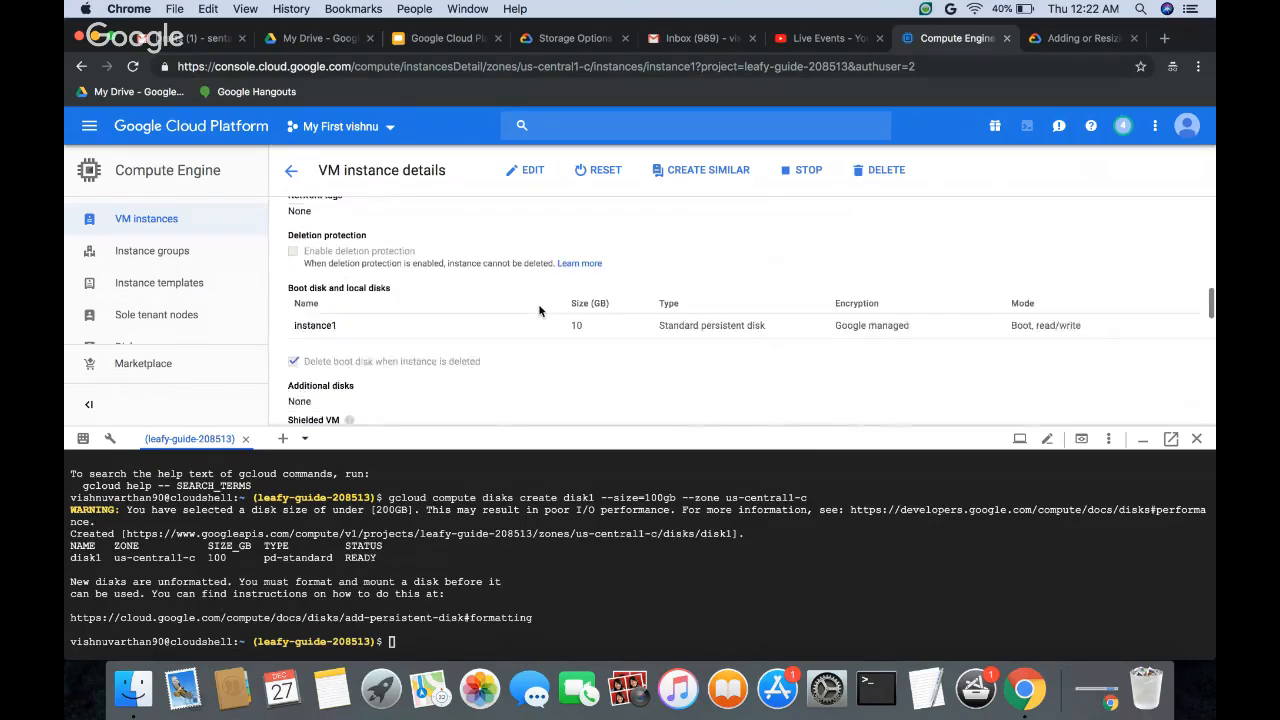
scroll(539, 311, down, 5)
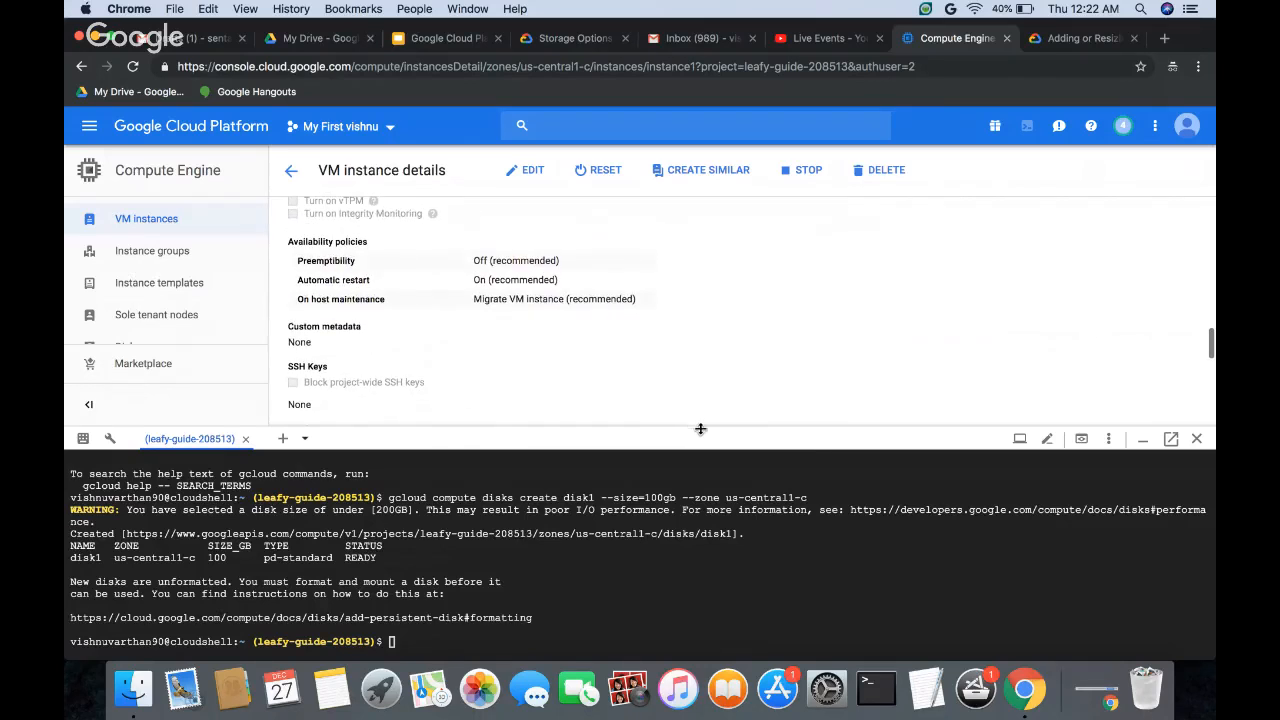
drag(700, 428, 711, 550)
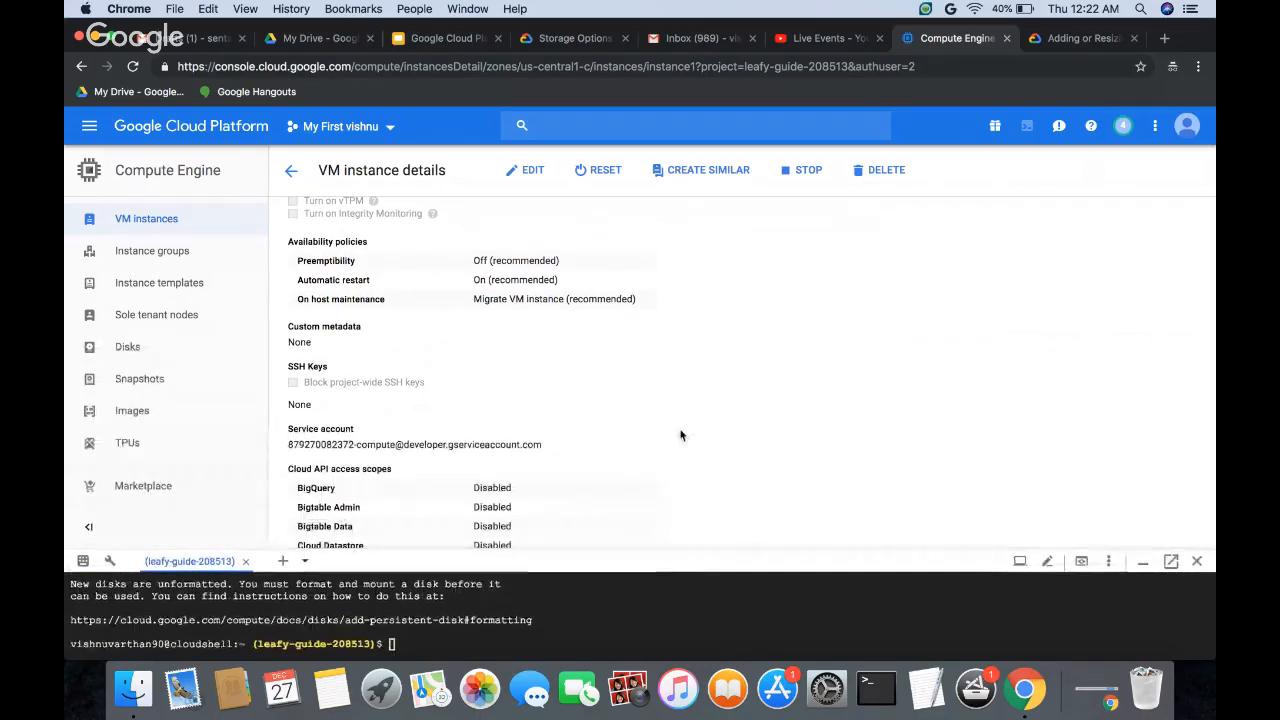
scroll(680, 435, down, 4)
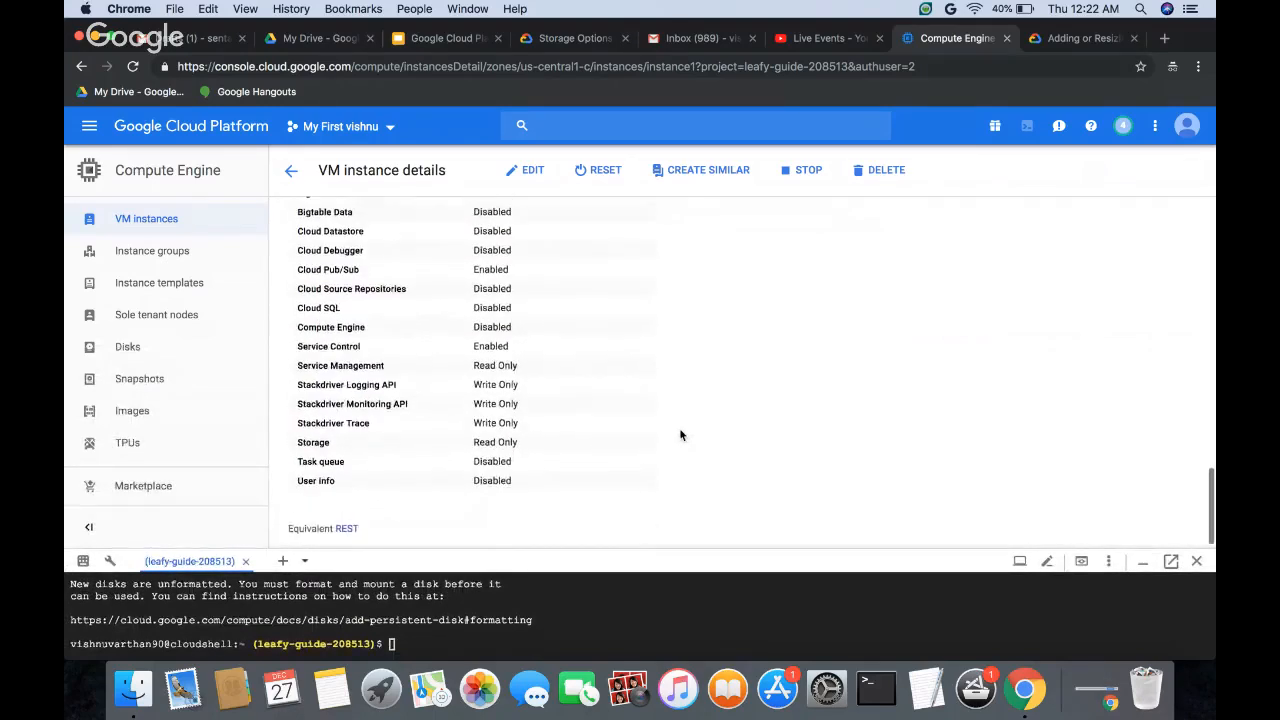
scroll(680, 435, up, 10)
scroll(667, 393, up, 5)
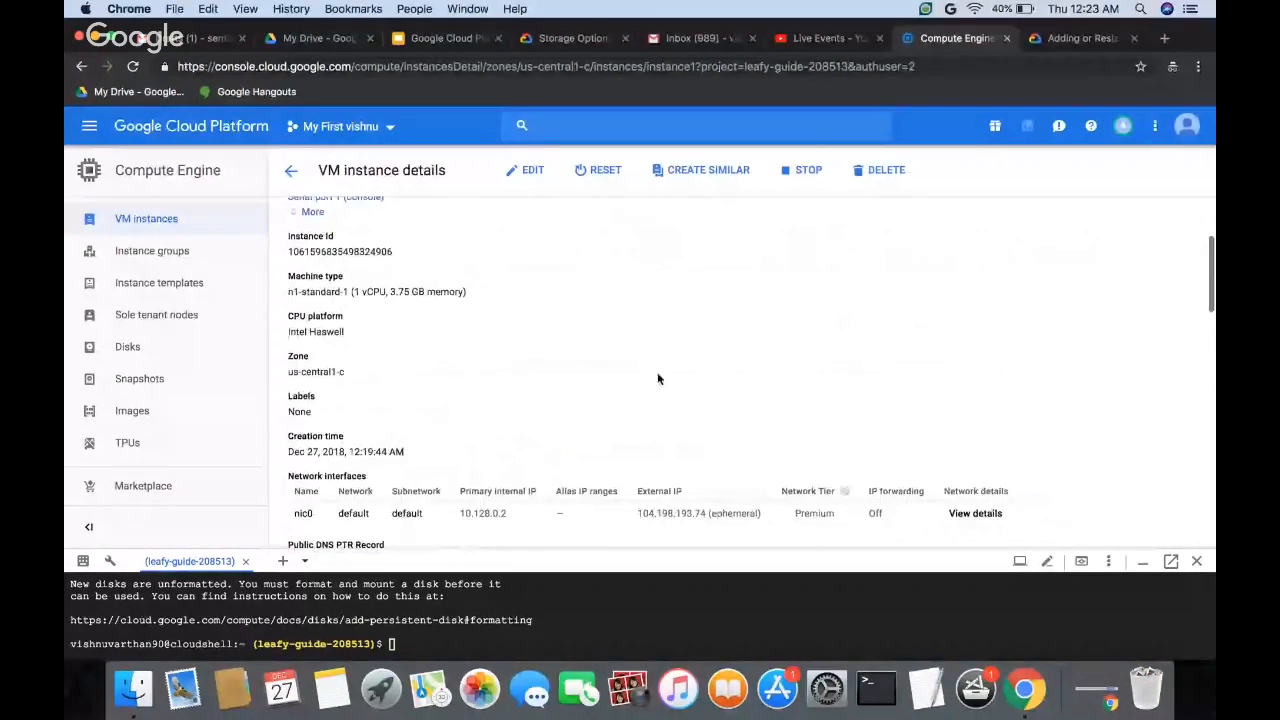
scroll(616, 337, up, 3)
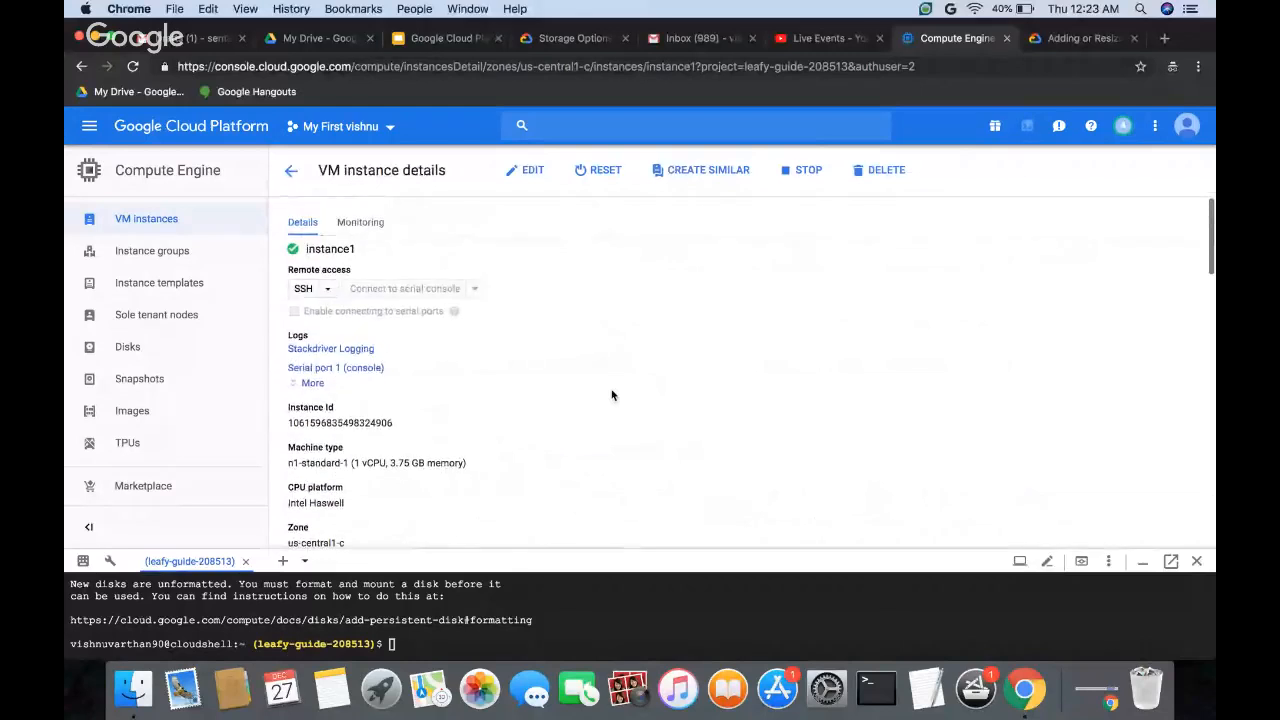
click(524, 170)
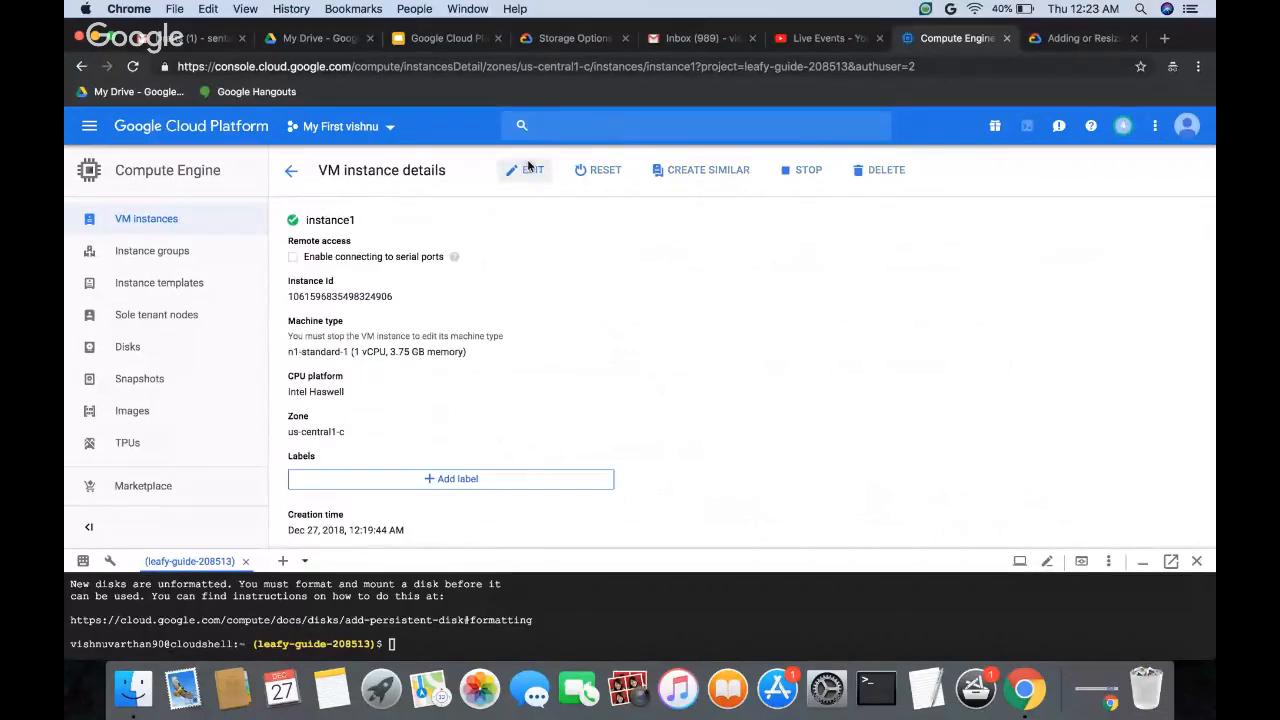
scroll(496, 385, down, 3)
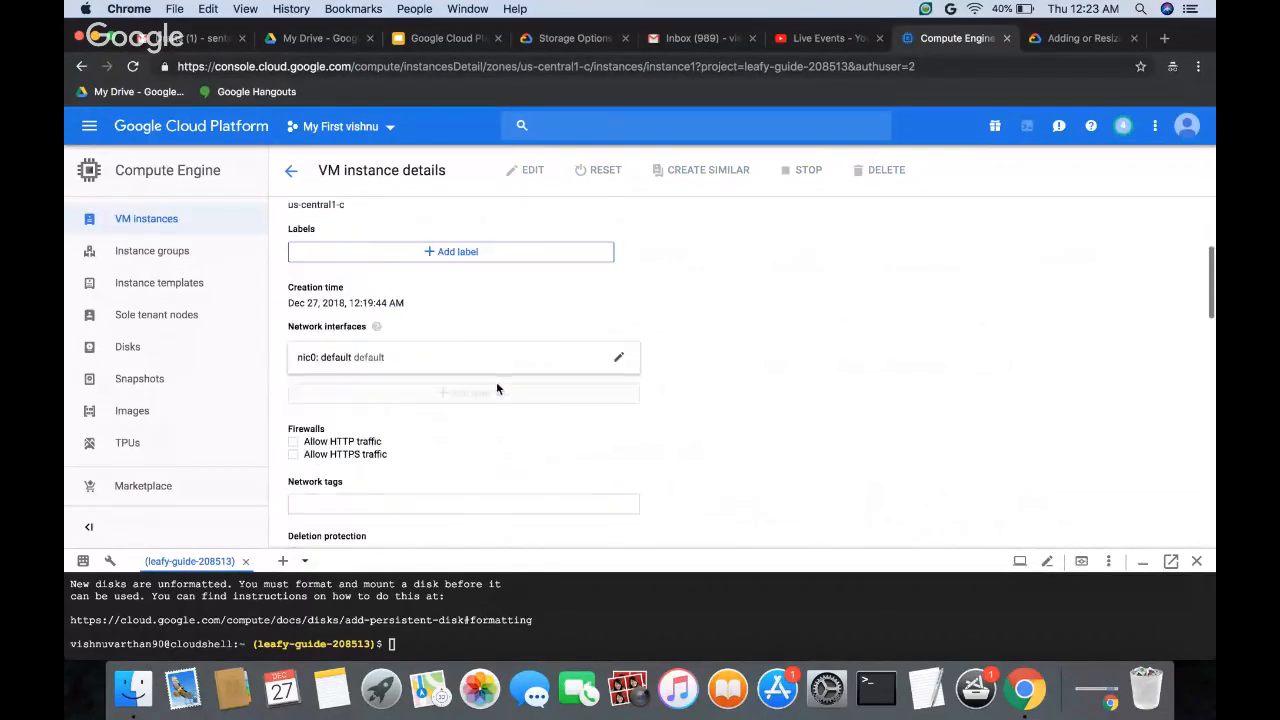
scroll(450, 437, down, 2)
scroll(450, 437, down, 2)
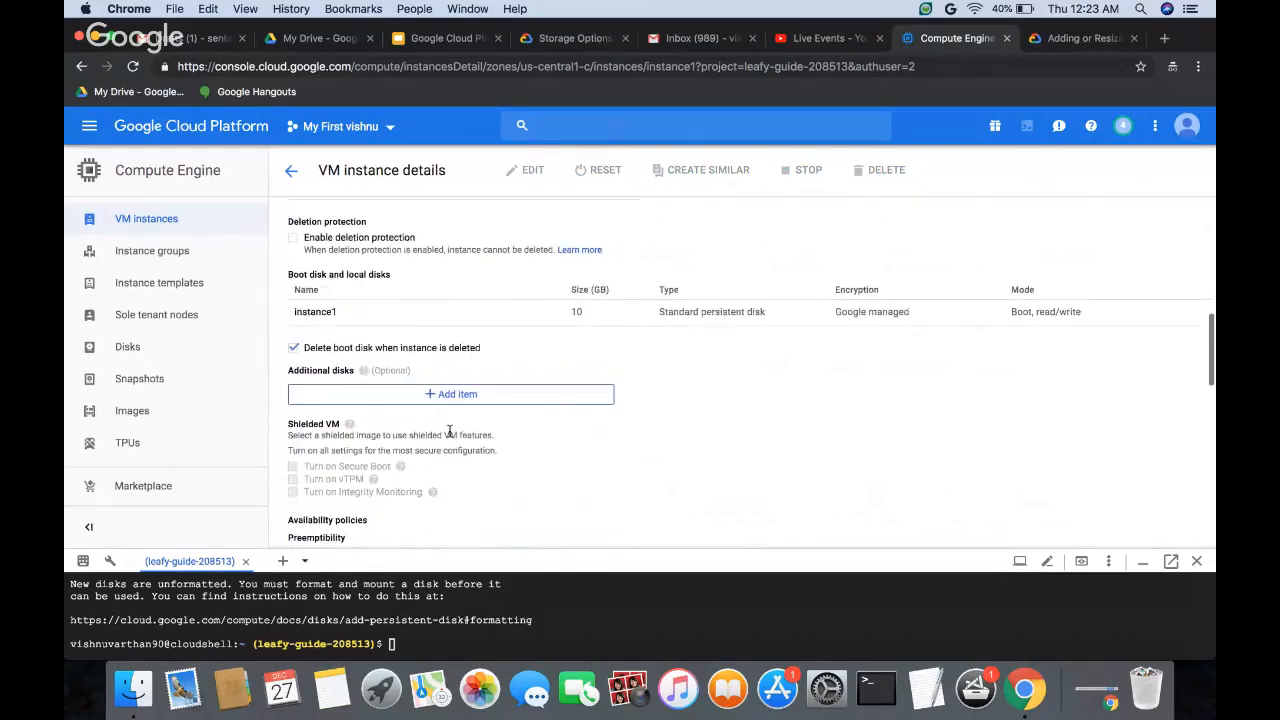
scroll(433, 436, down, 1)
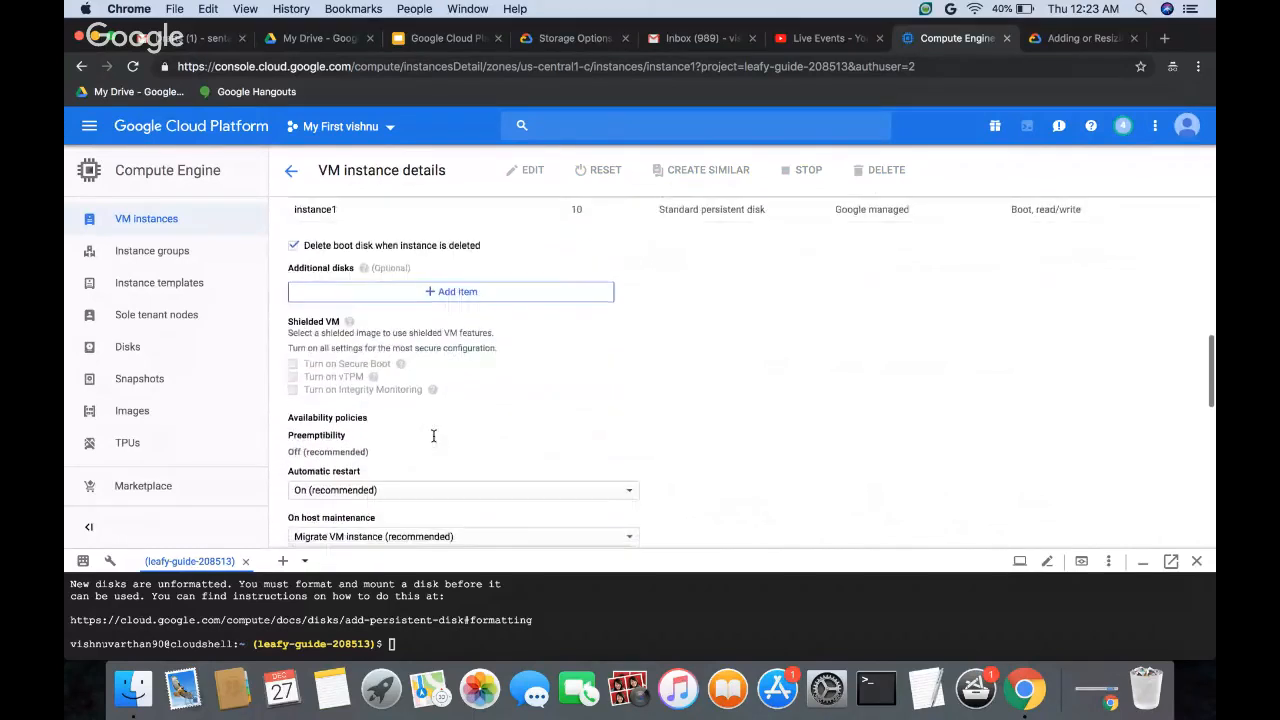
click(289, 174)
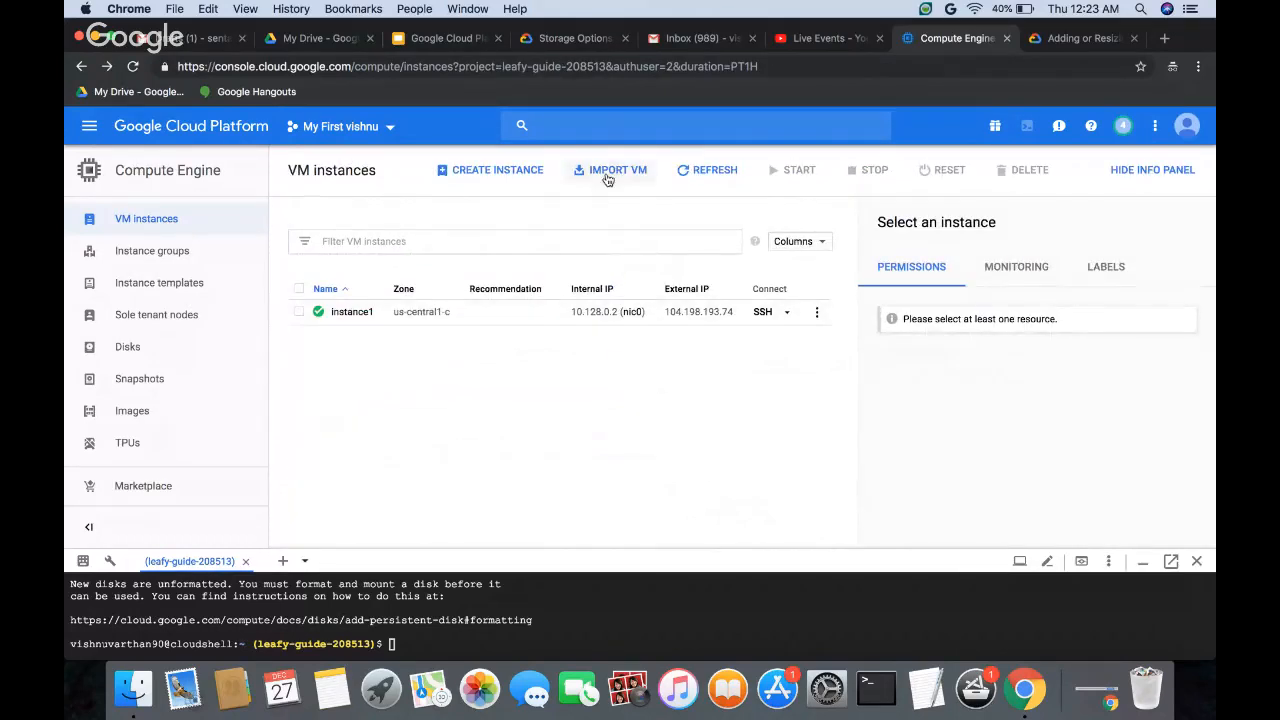
Step: Refresh the VM instances list and reopen instance1's details to check its boot and additional disks
click(703, 173)
click(346, 314)
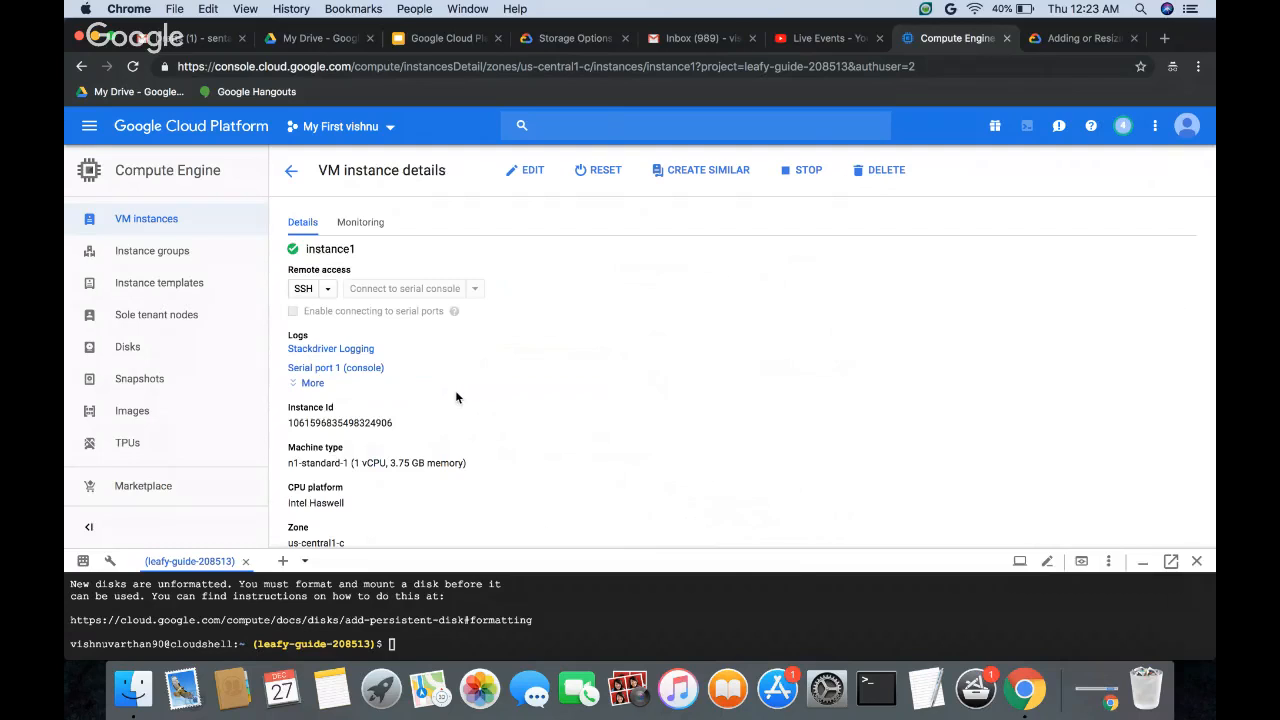
scroll(456, 397, down, 10)
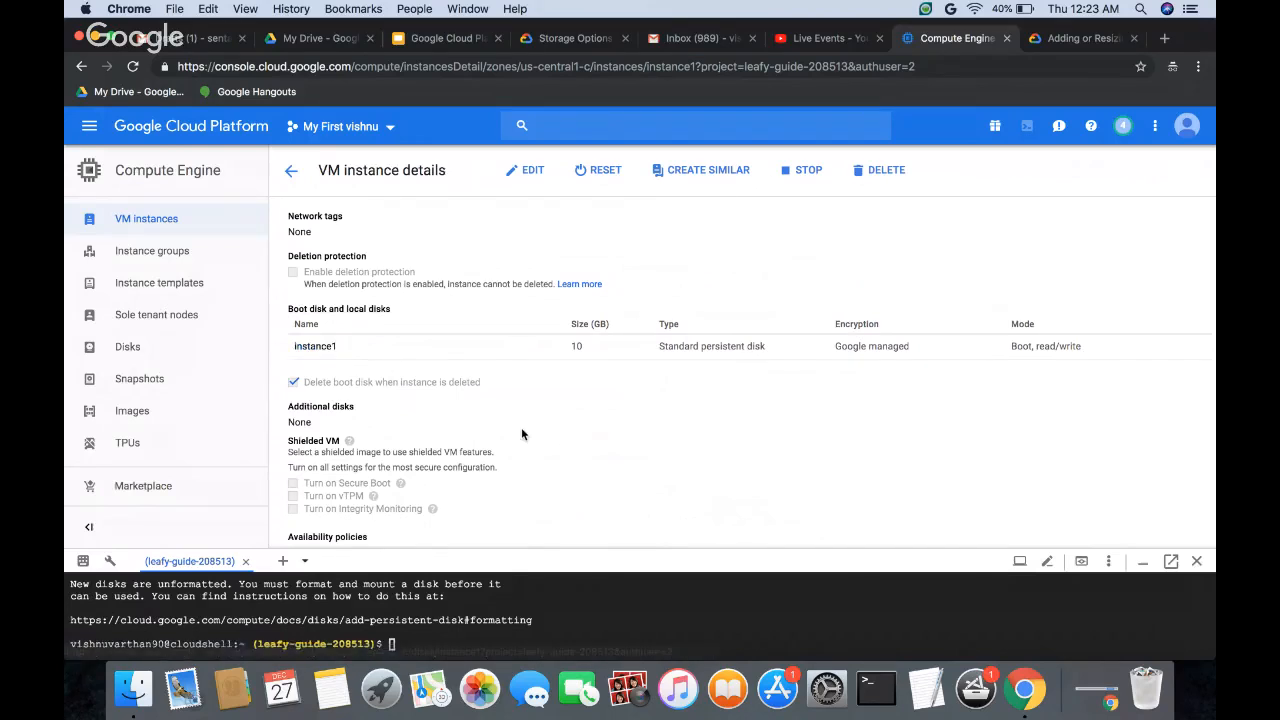
scroll(521, 433, down, 3)
scroll(521, 427, down, 4)
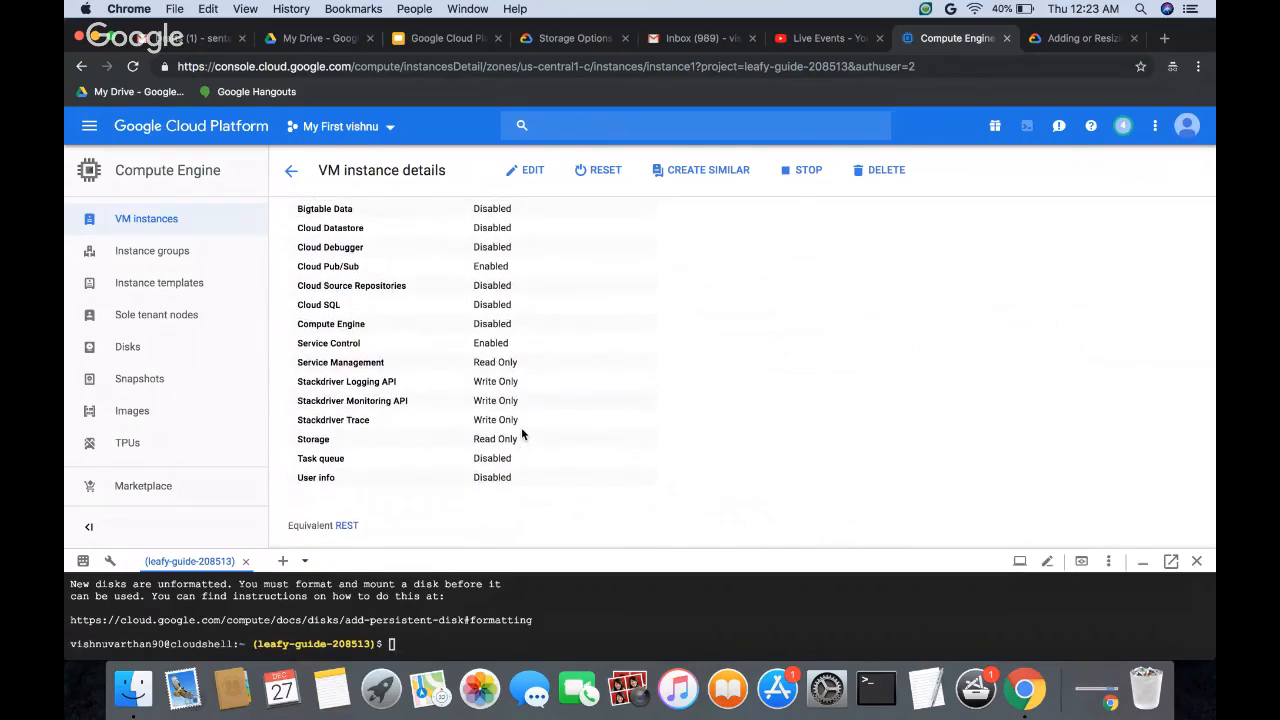
scroll(521, 430, up, 3)
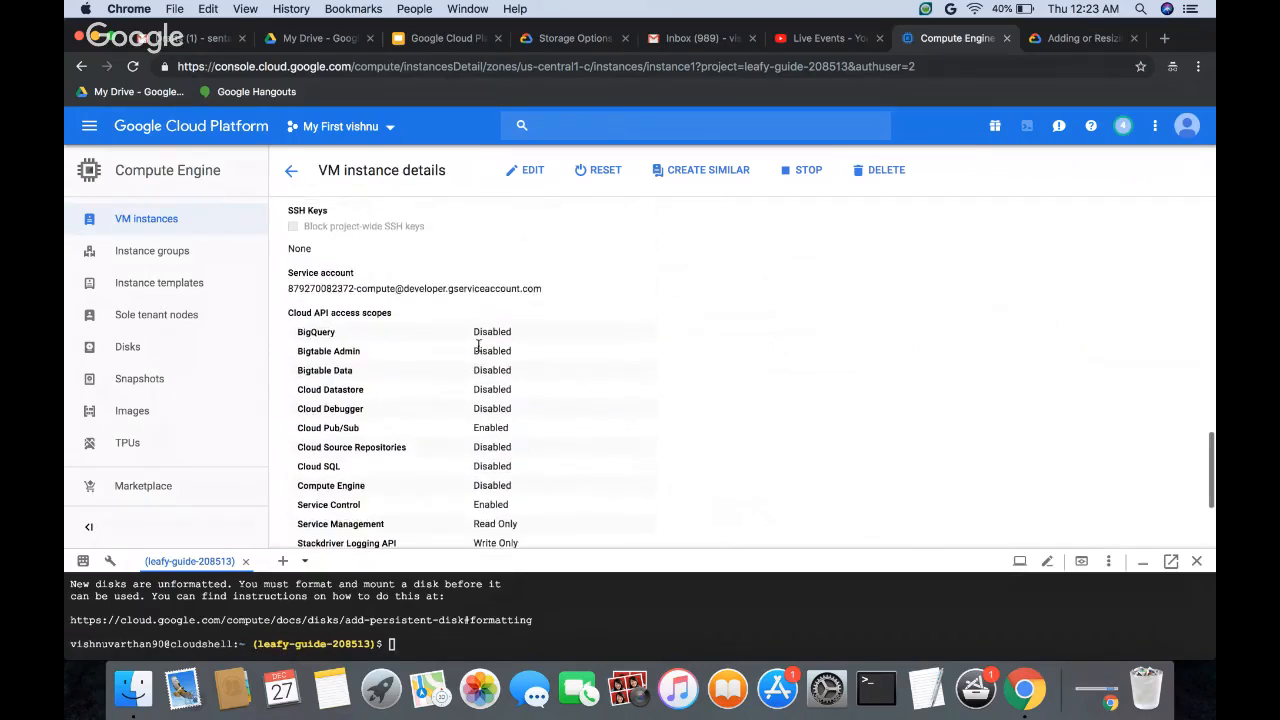
scroll(477, 346, up, 4)
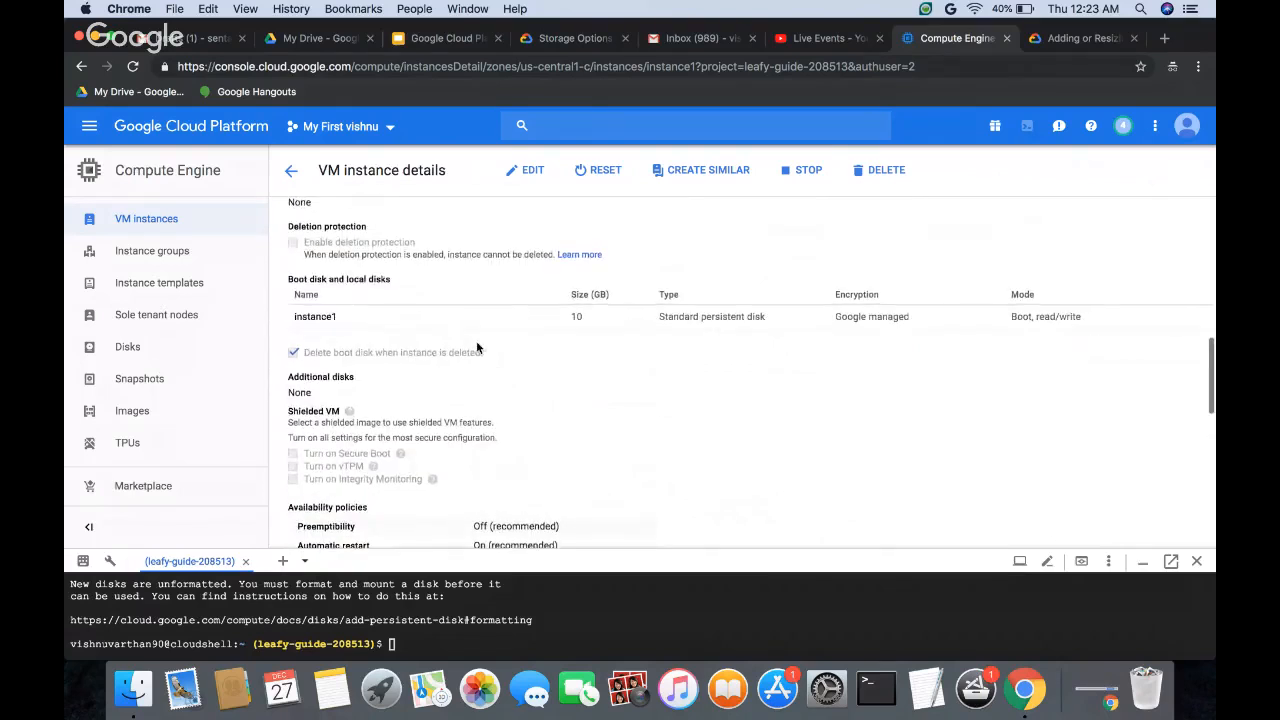
Step: View the details of instance1's boot disk, return to the VM instances list and open the list of all disks
click(322, 316)
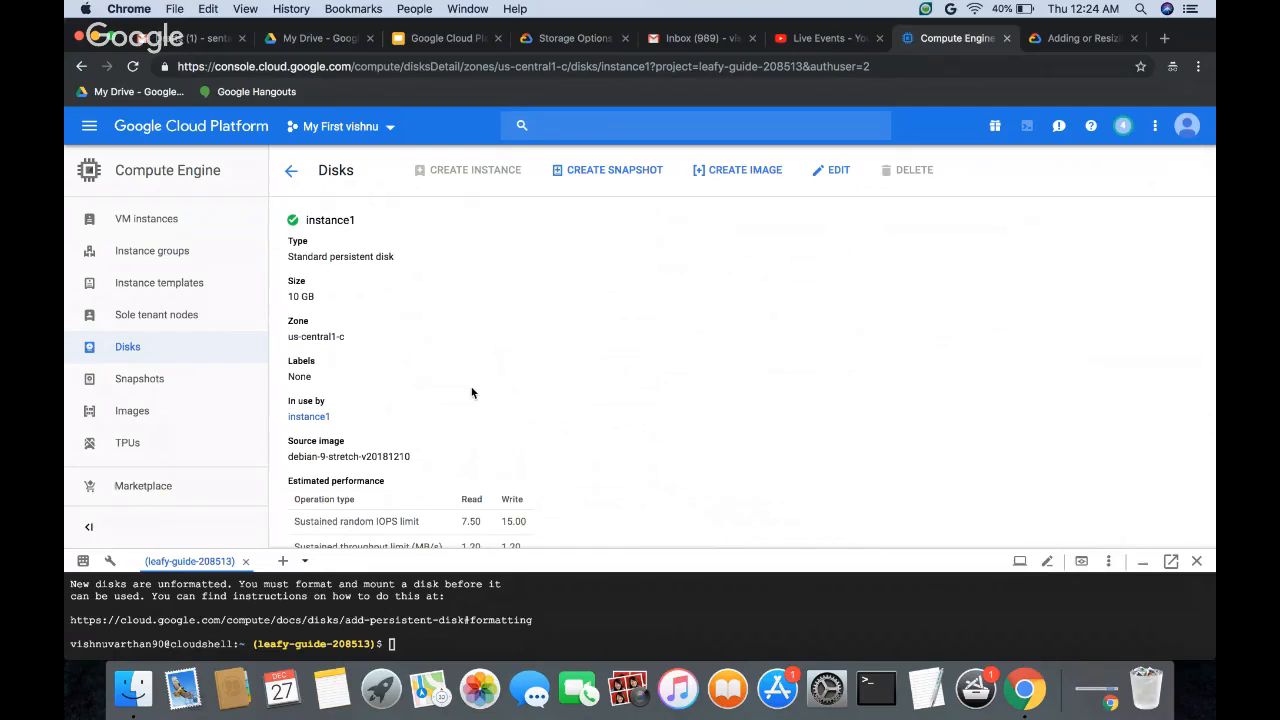
click(288, 173)
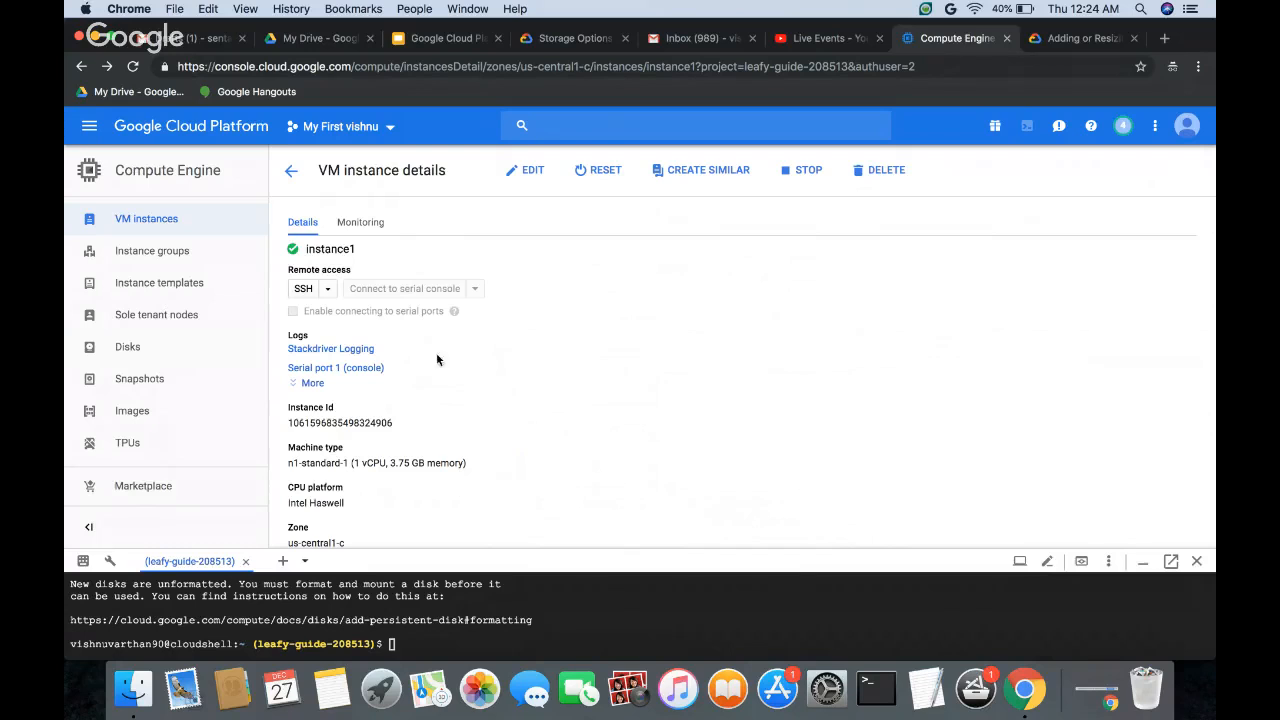
click(291, 171)
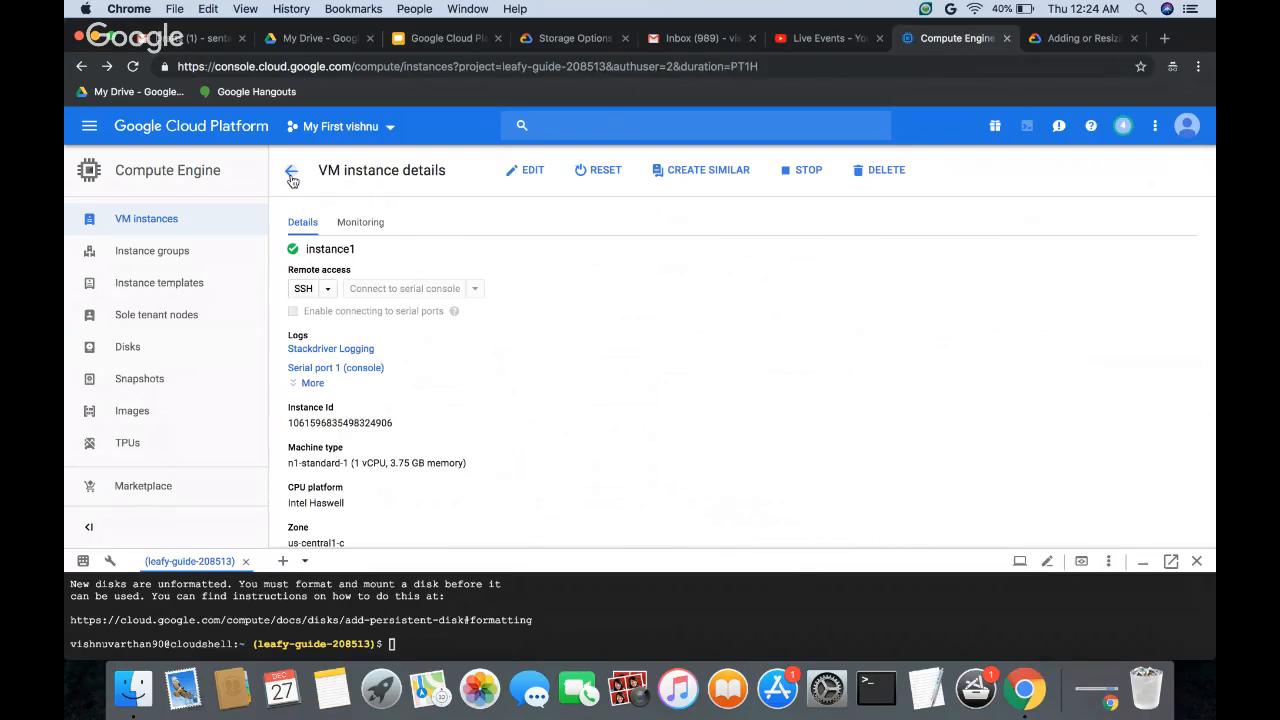
click(130, 346)
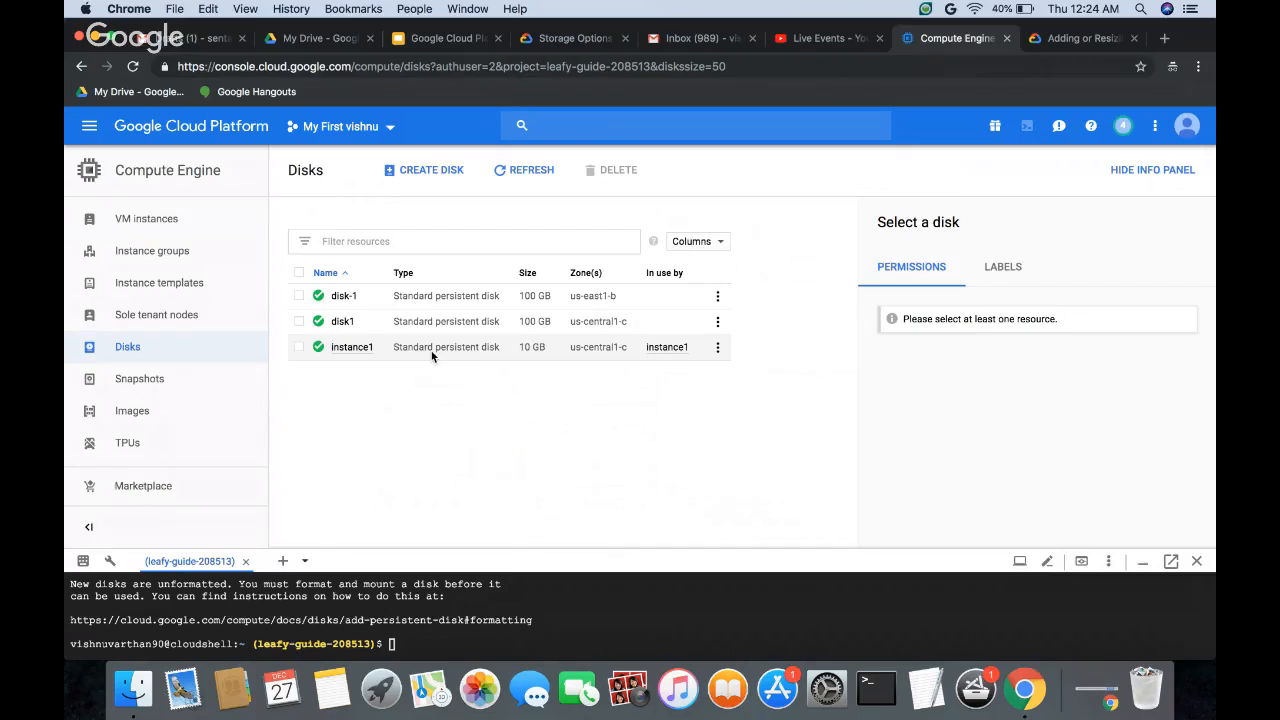
Step: Return to the VM instances, open instance1 for editing and go to its additional disks section
click(168, 218)
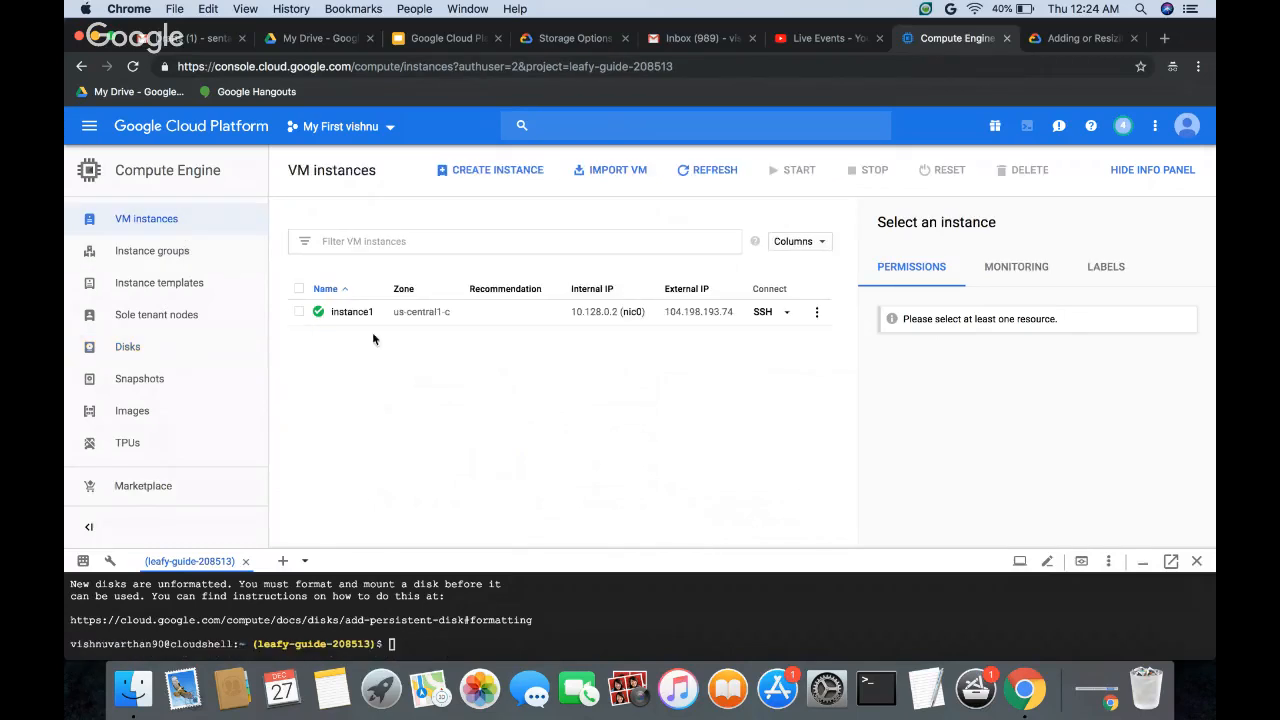
click(355, 314)
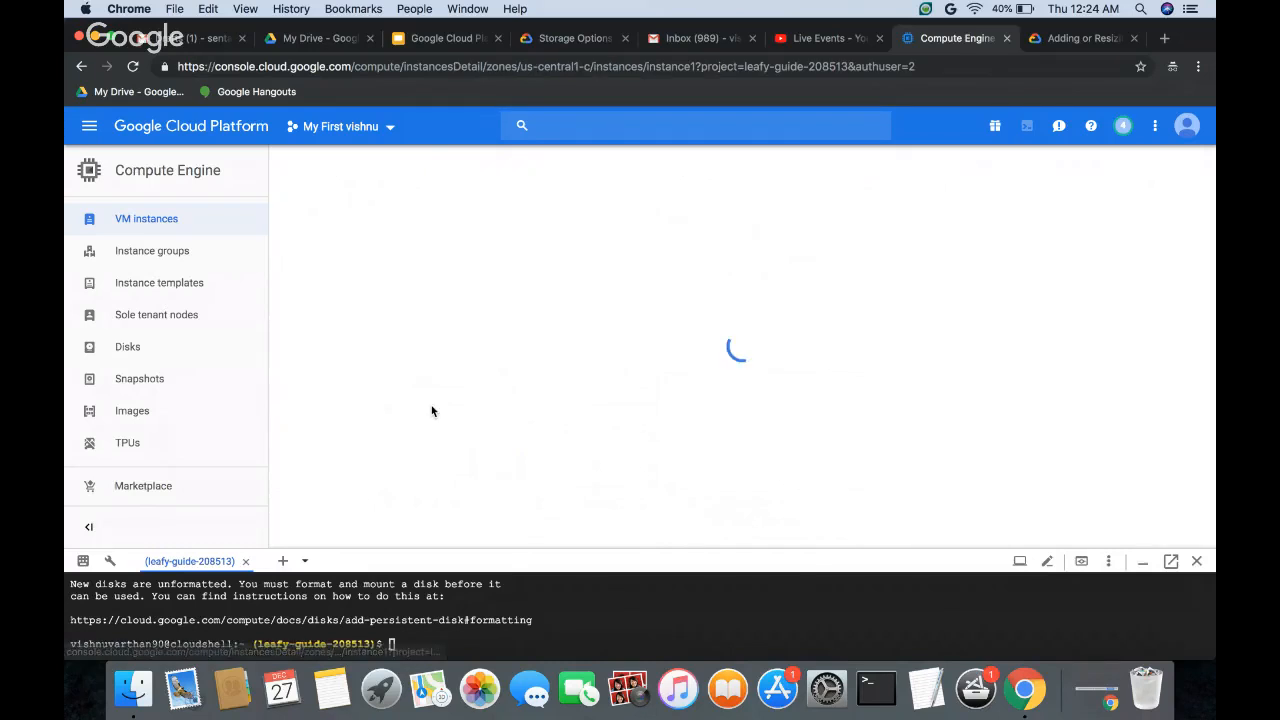
scroll(501, 409, down, 5)
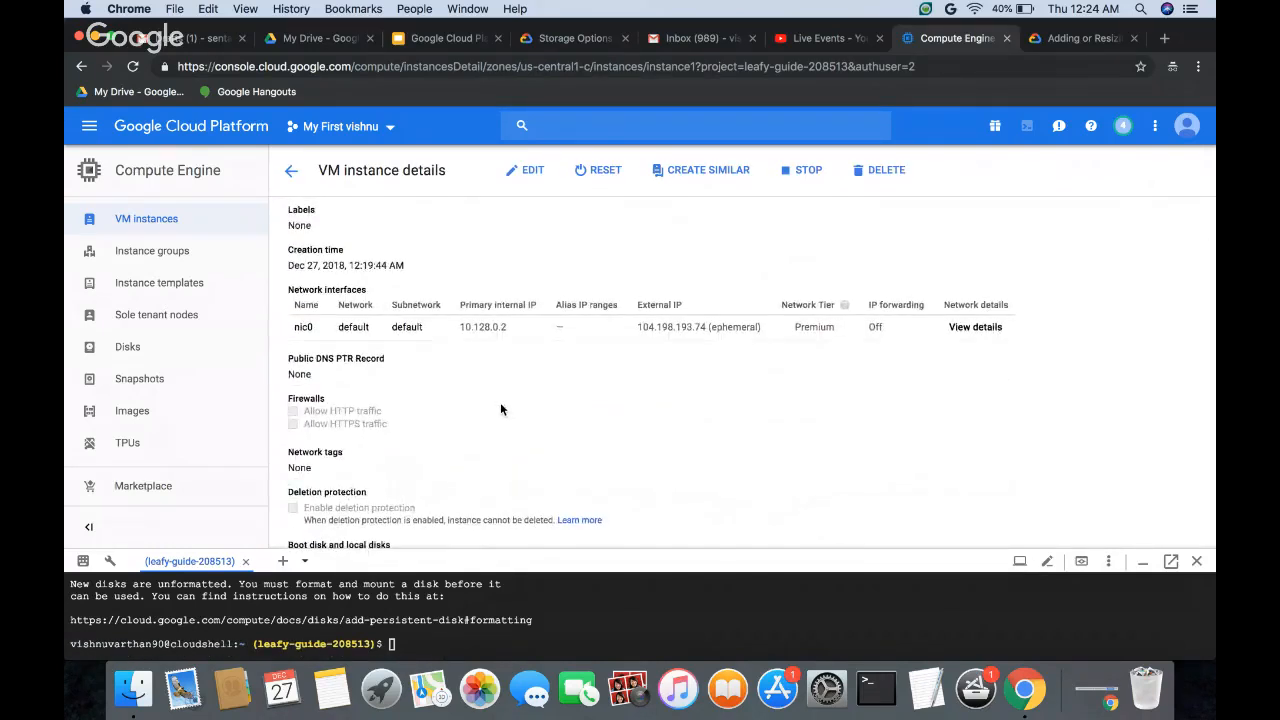
scroll(501, 409, down, 3)
scroll(465, 425, down, 5)
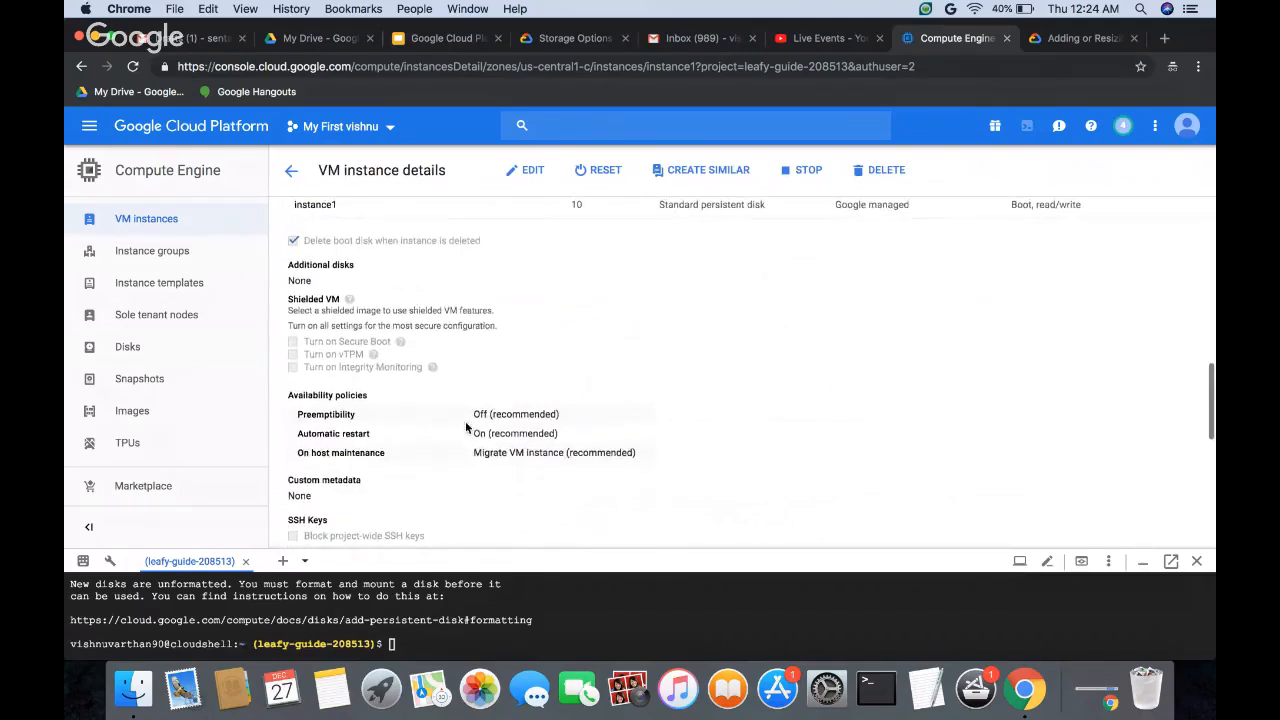
scroll(465, 427, down, 5)
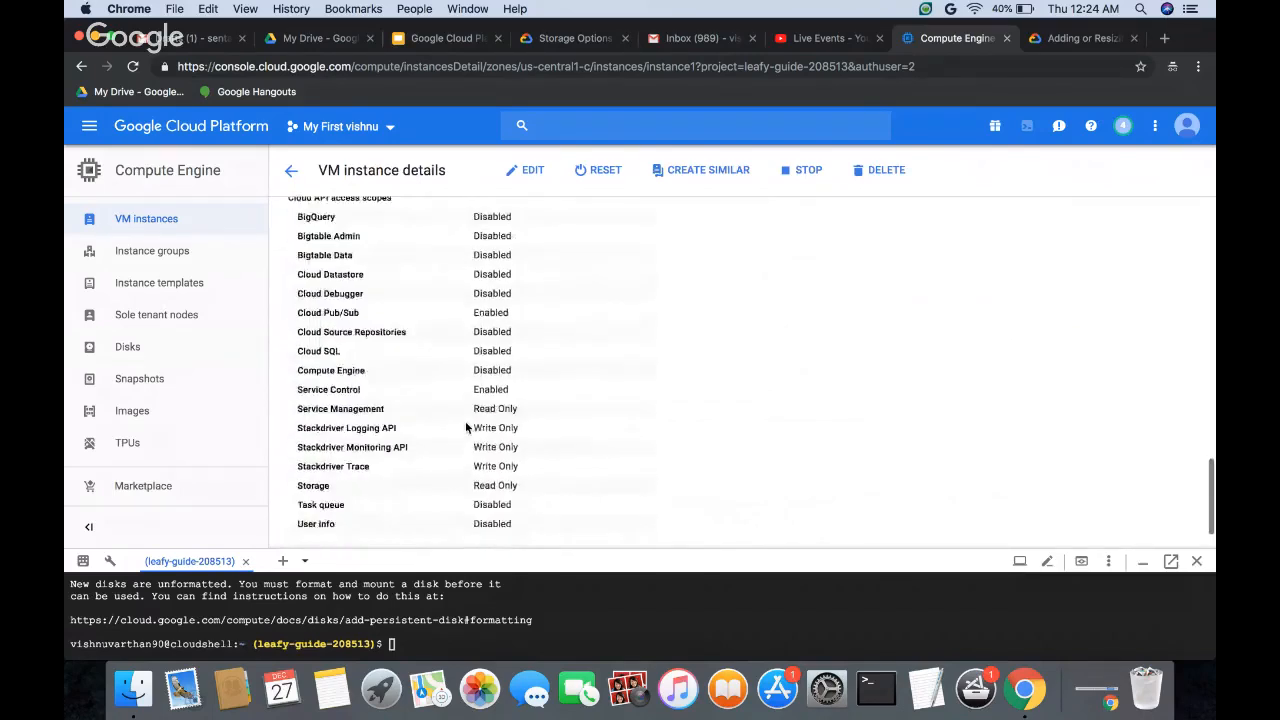
scroll(465, 427, up, 6)
scroll(465, 427, up, 5)
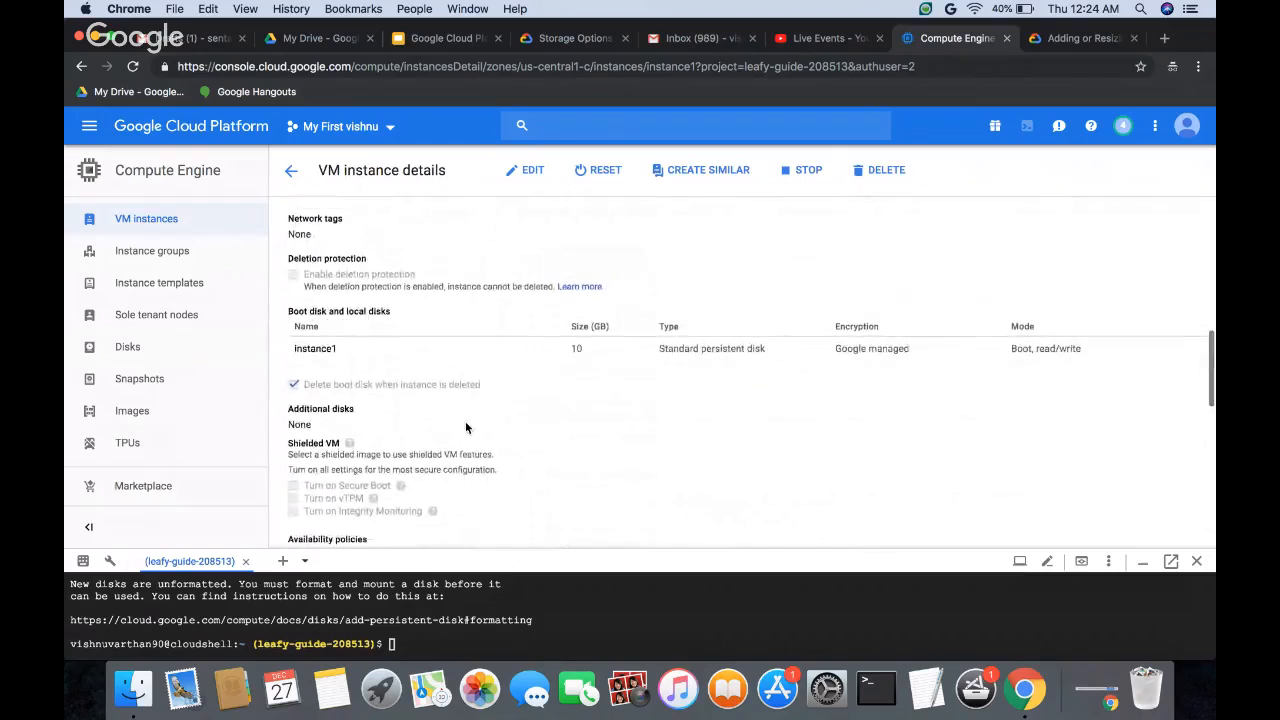
click(520, 177)
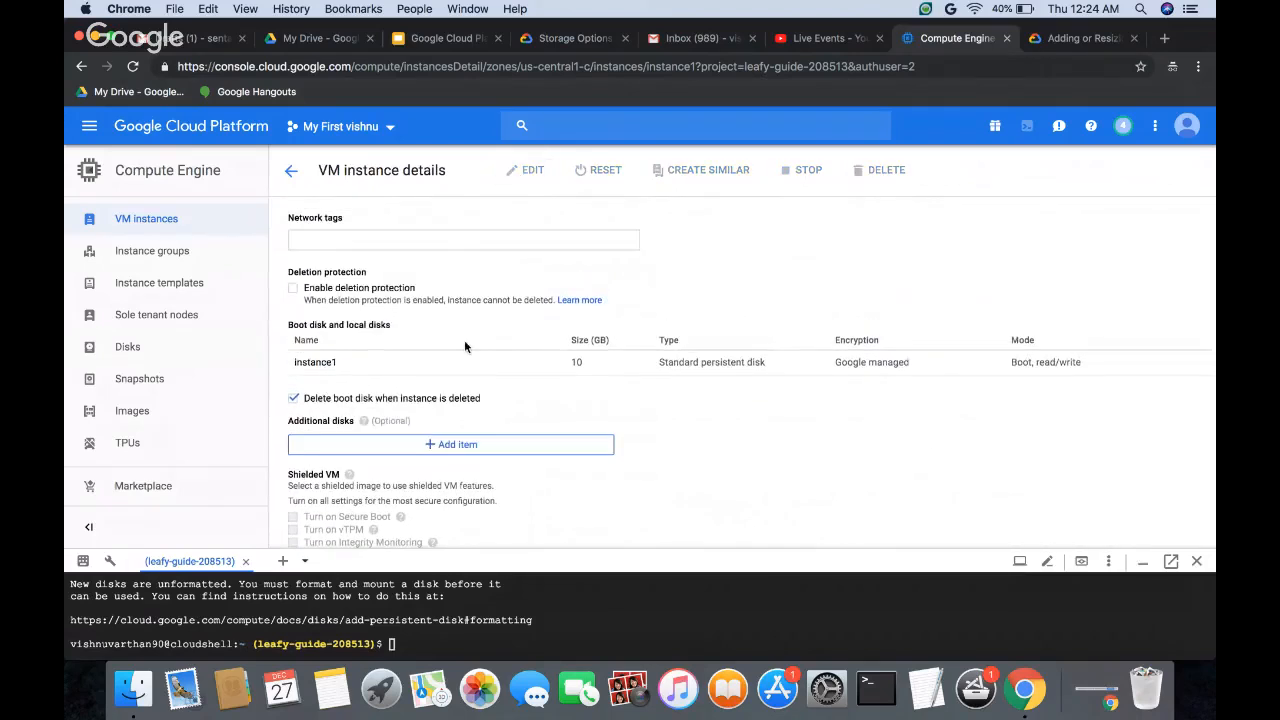
scroll(450, 400, up, 2)
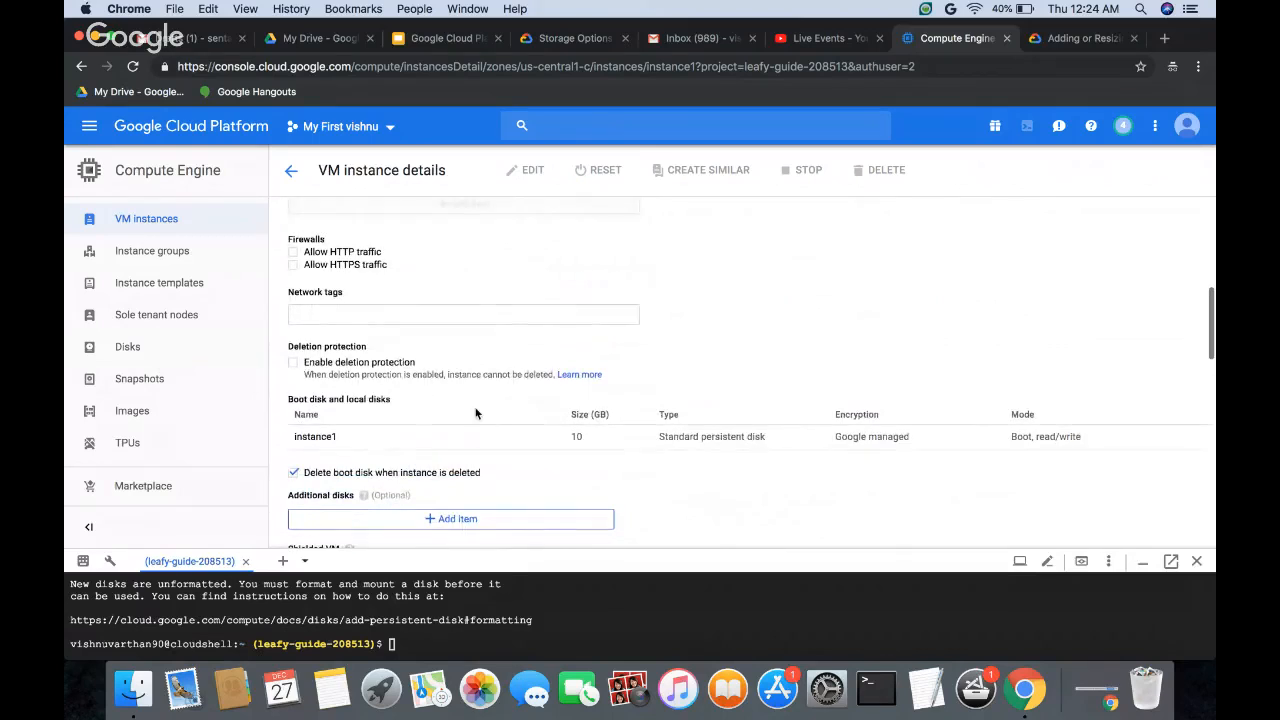
scroll(476, 413, down, 3)
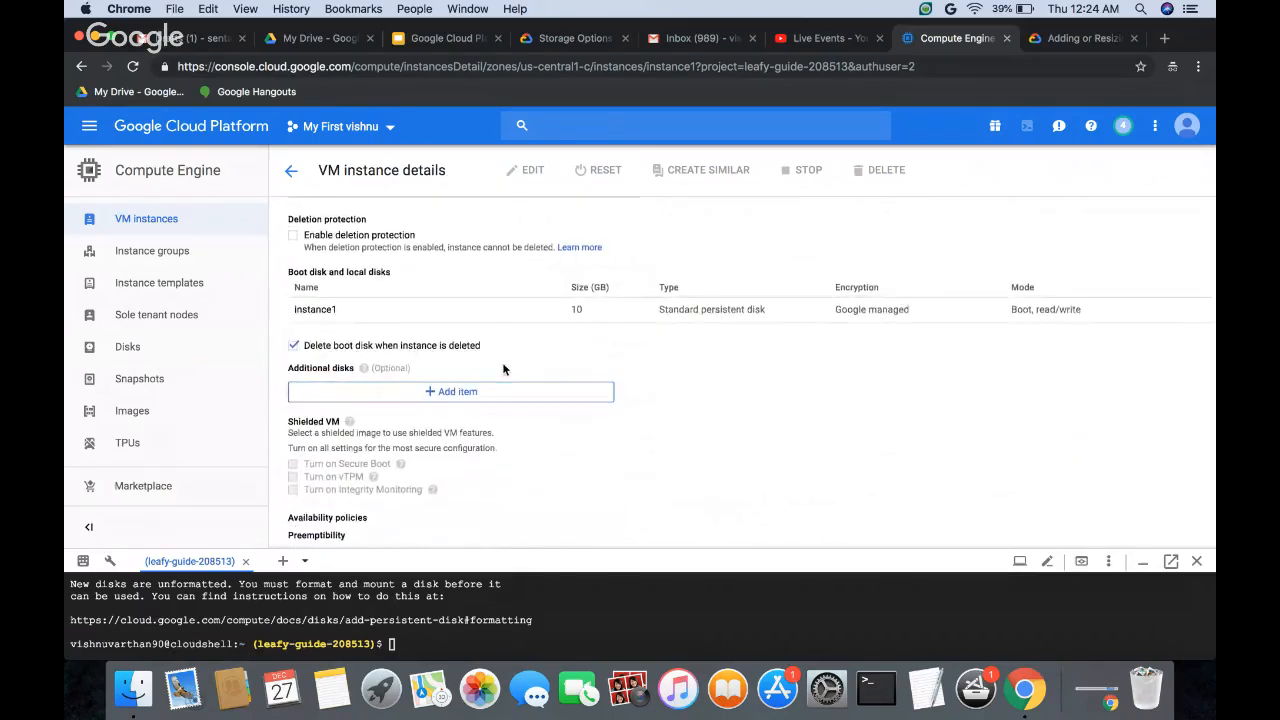
scroll(503, 369, down, 2)
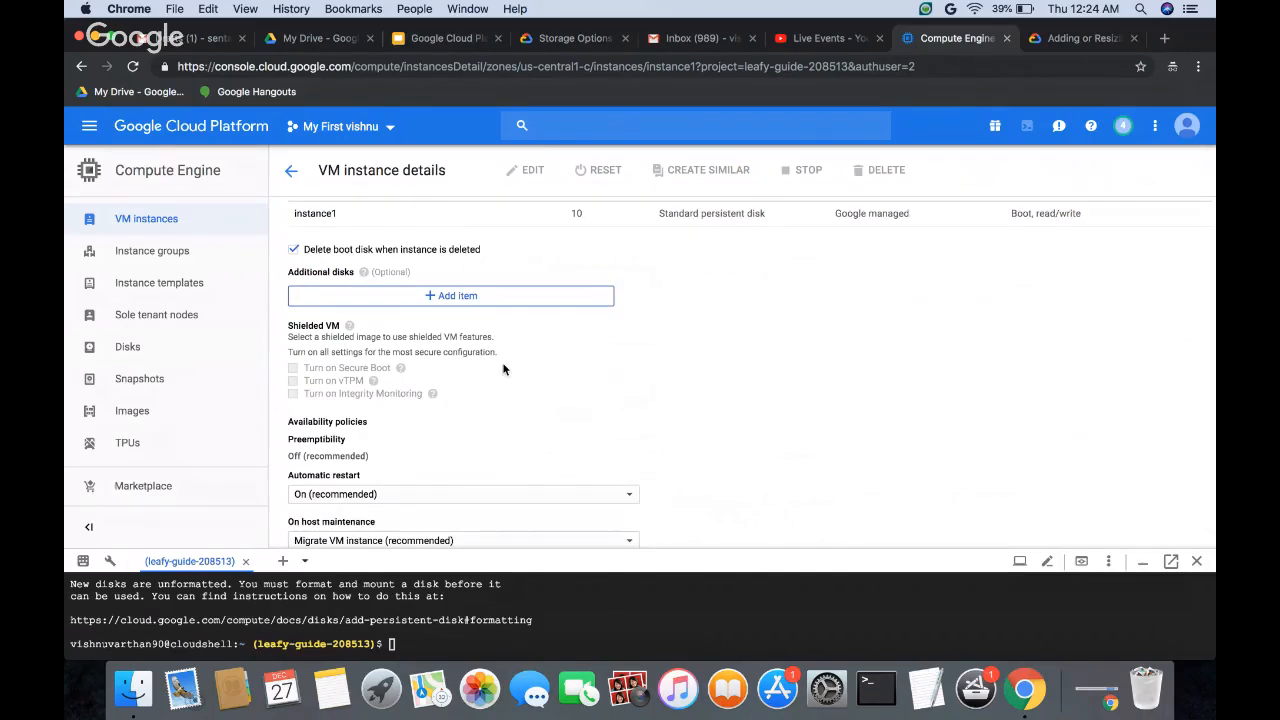
Step: Try adding the existing disk1 to instance1's additional disks in read/write mode, and discard the entry
click(478, 295)
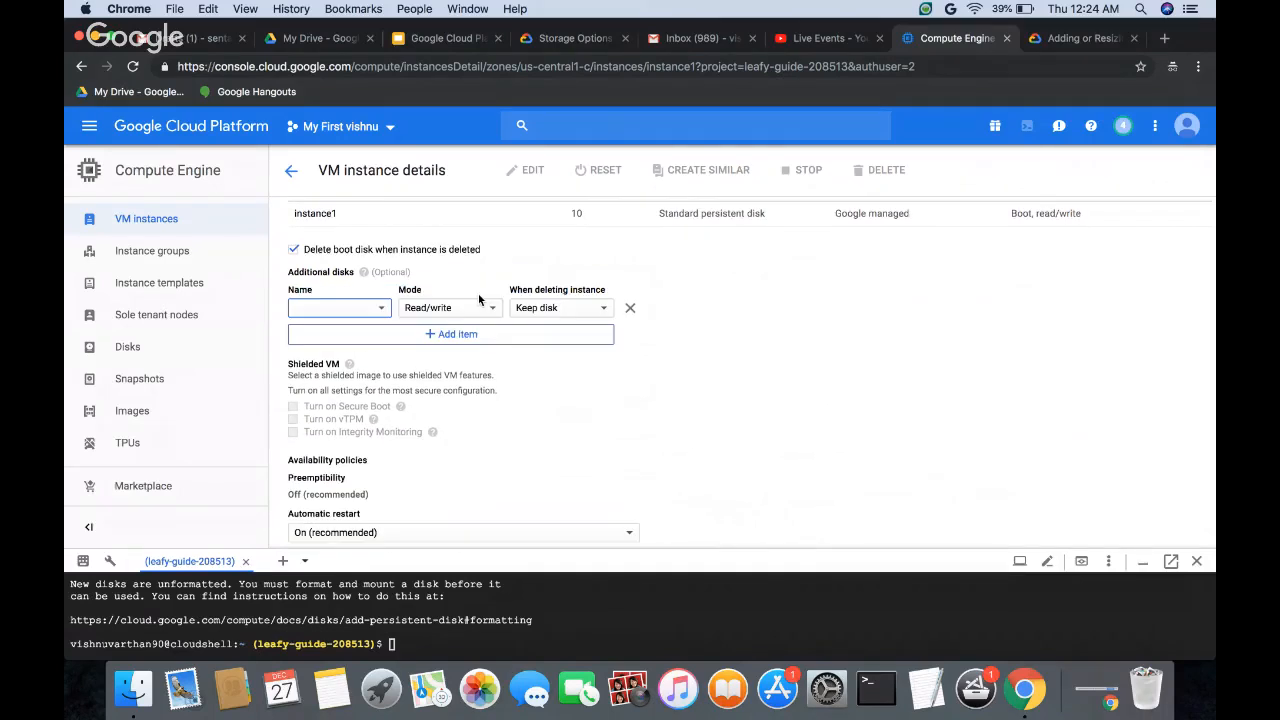
click(382, 308)
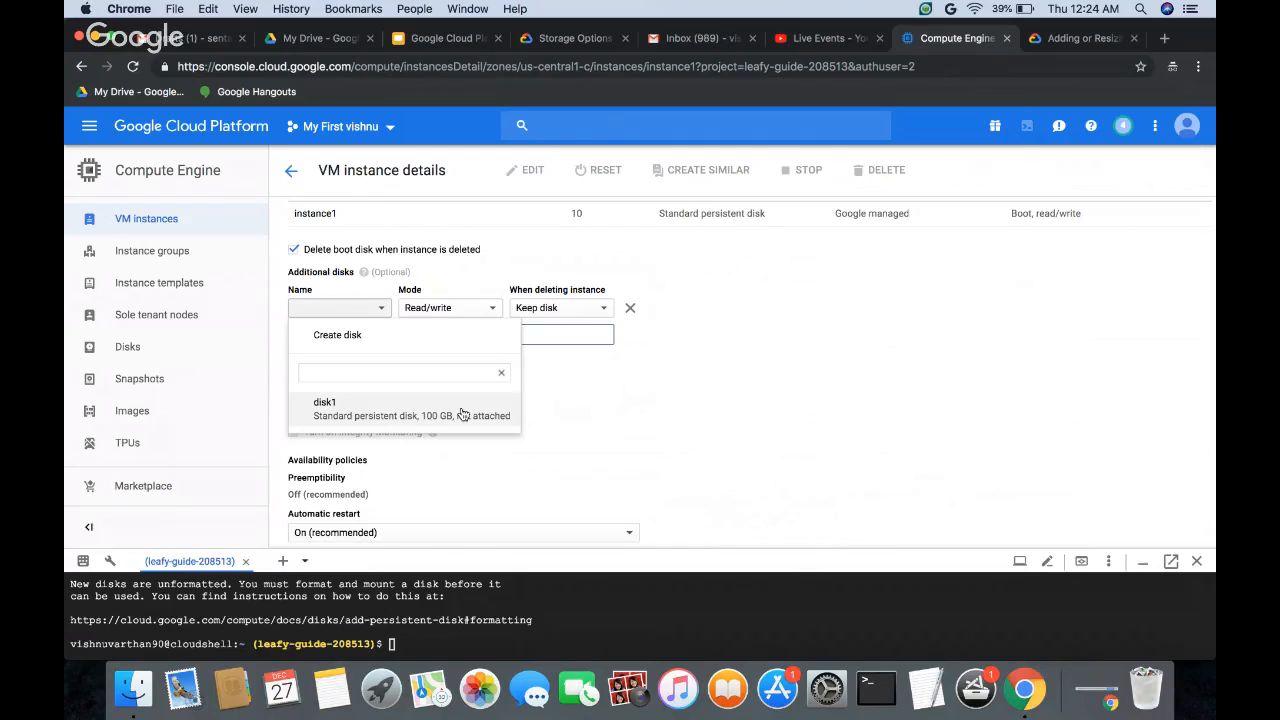
click(677, 388)
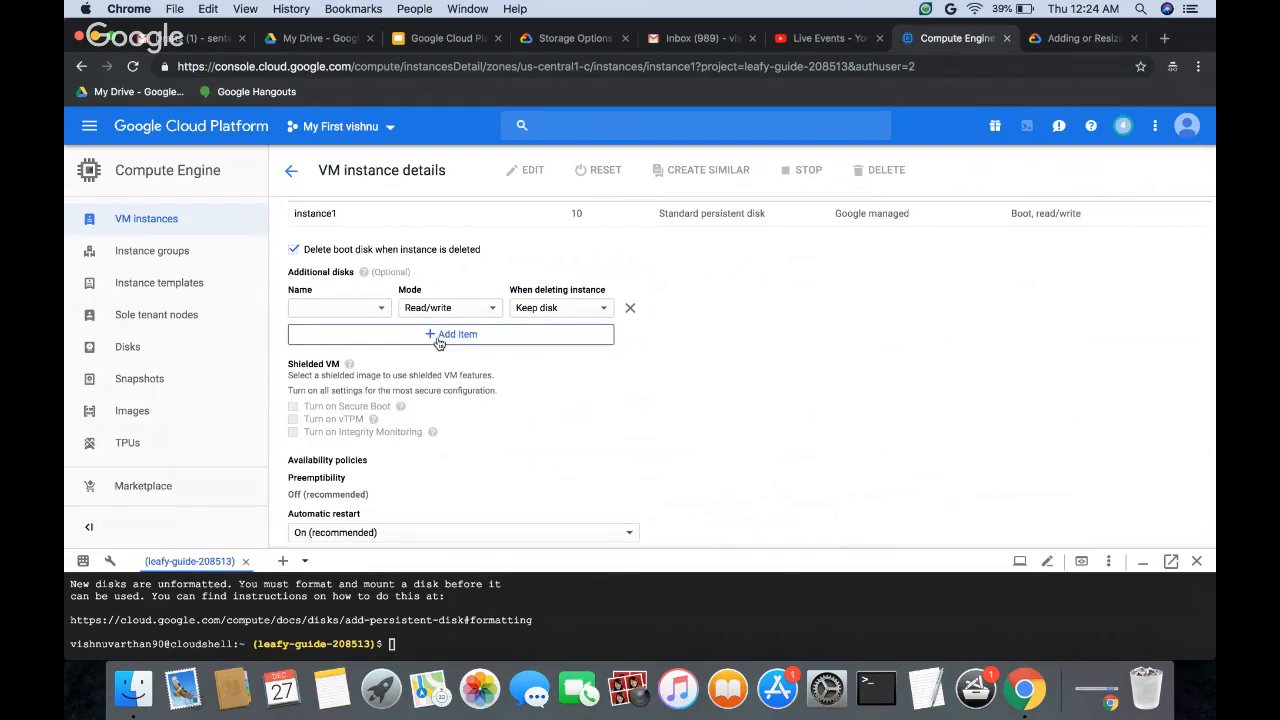
click(366, 312)
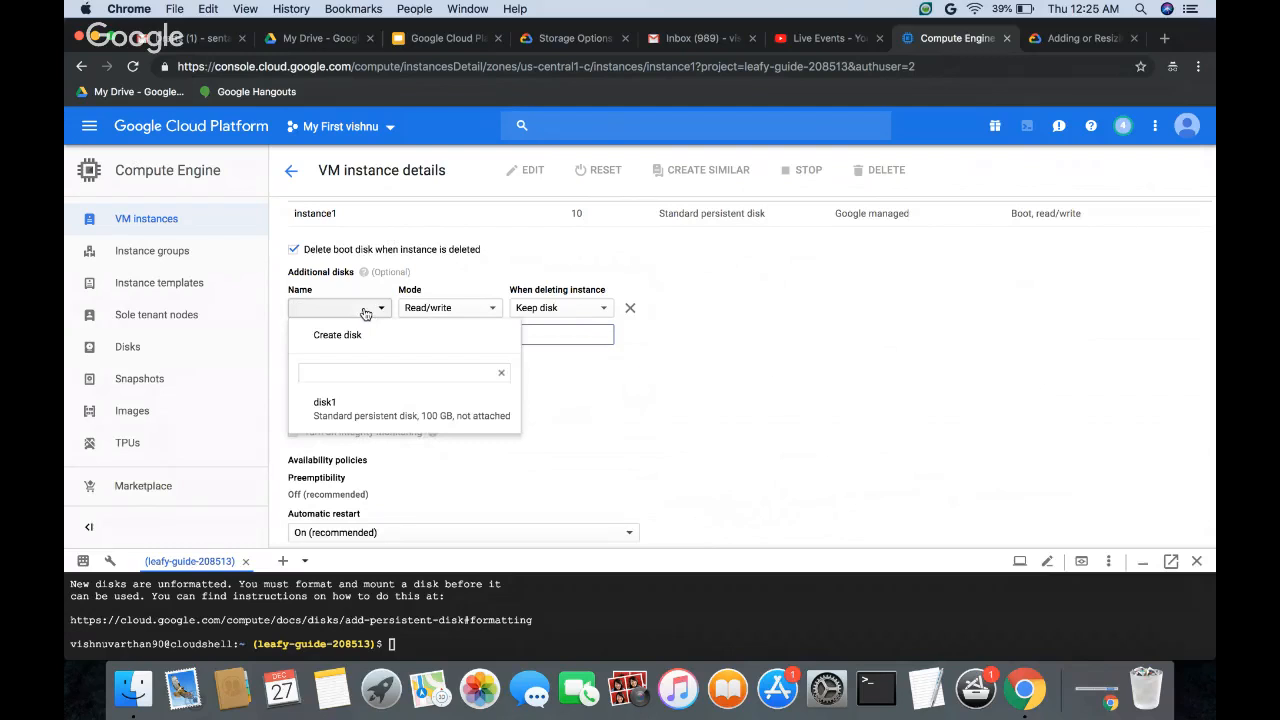
click(395, 416)
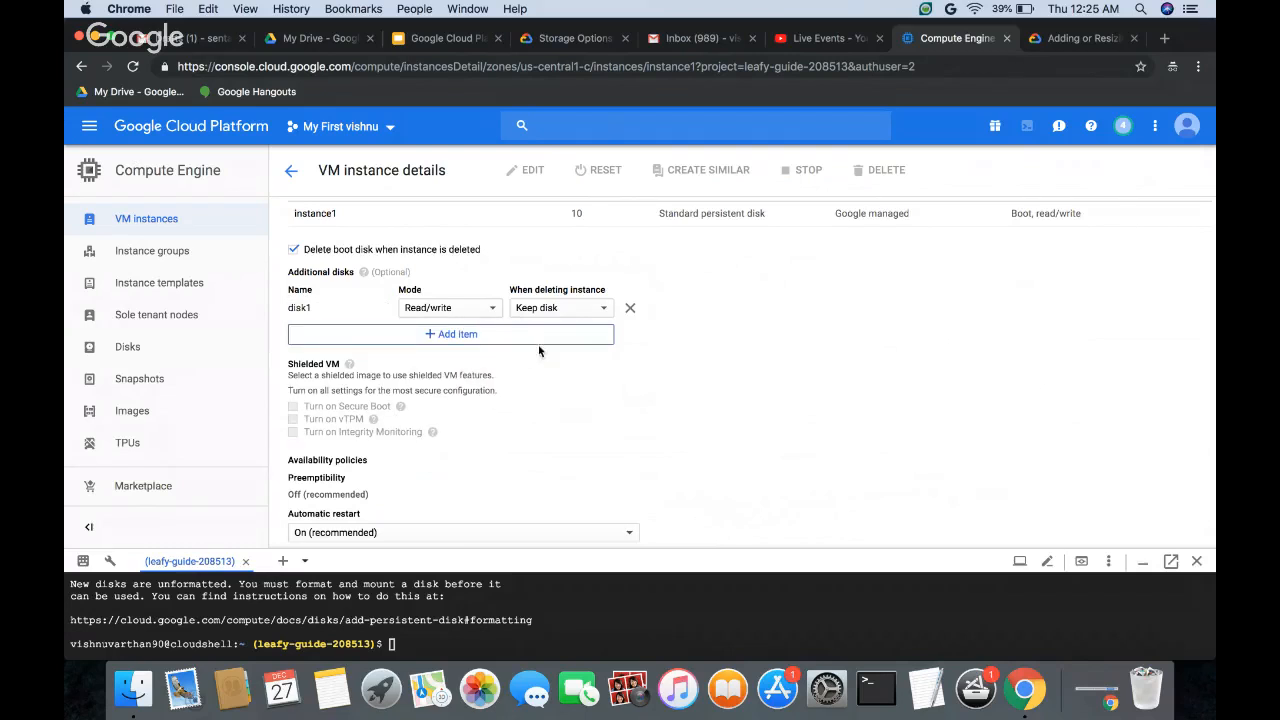
click(630, 311)
scroll(629, 400, down, 5)
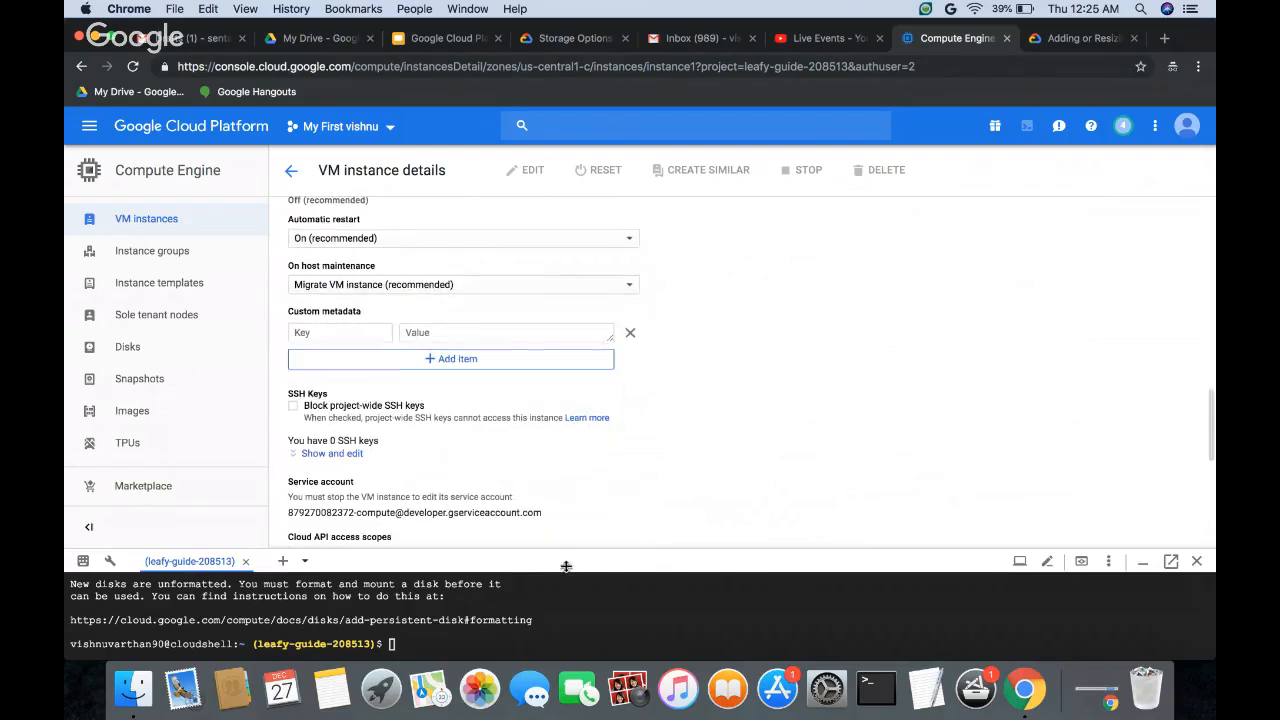
Step: Enlarge the Cloud Shell pane and run gcloud compute instances attach-disk to attach disk1 to instance1 in zone us-central1-c
drag(566, 566, 565, 258)
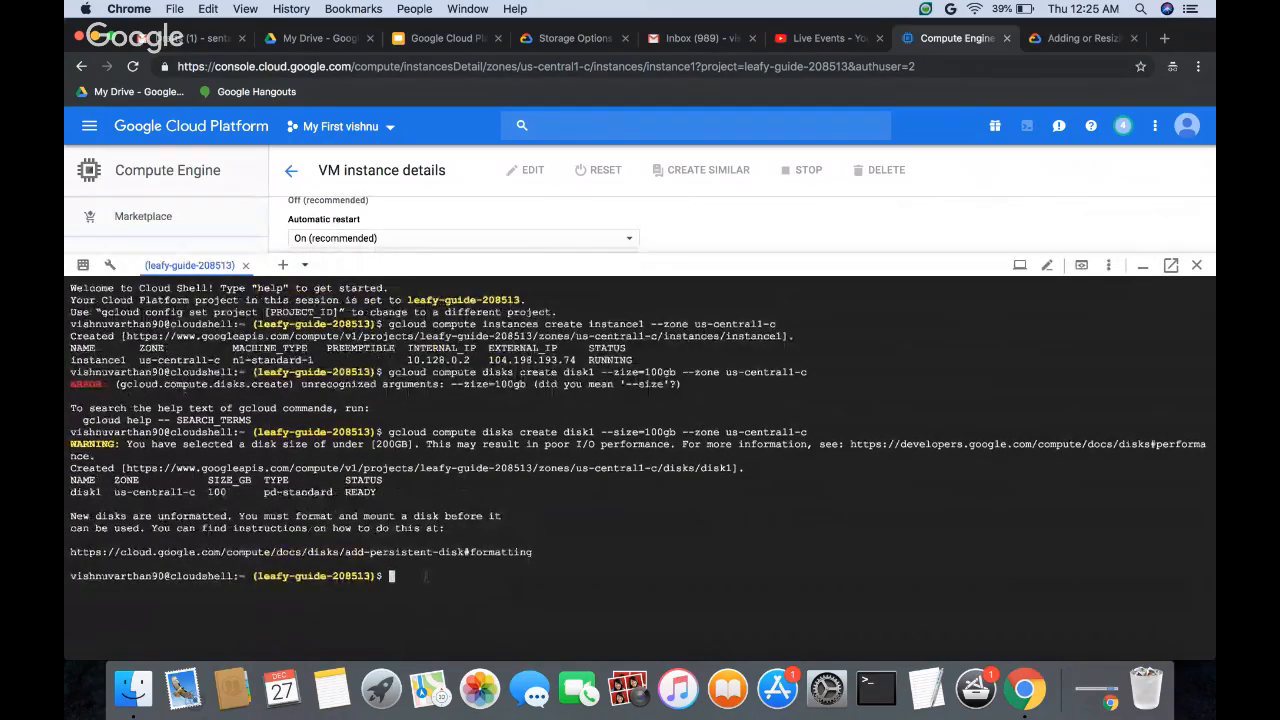
text(gcloud )
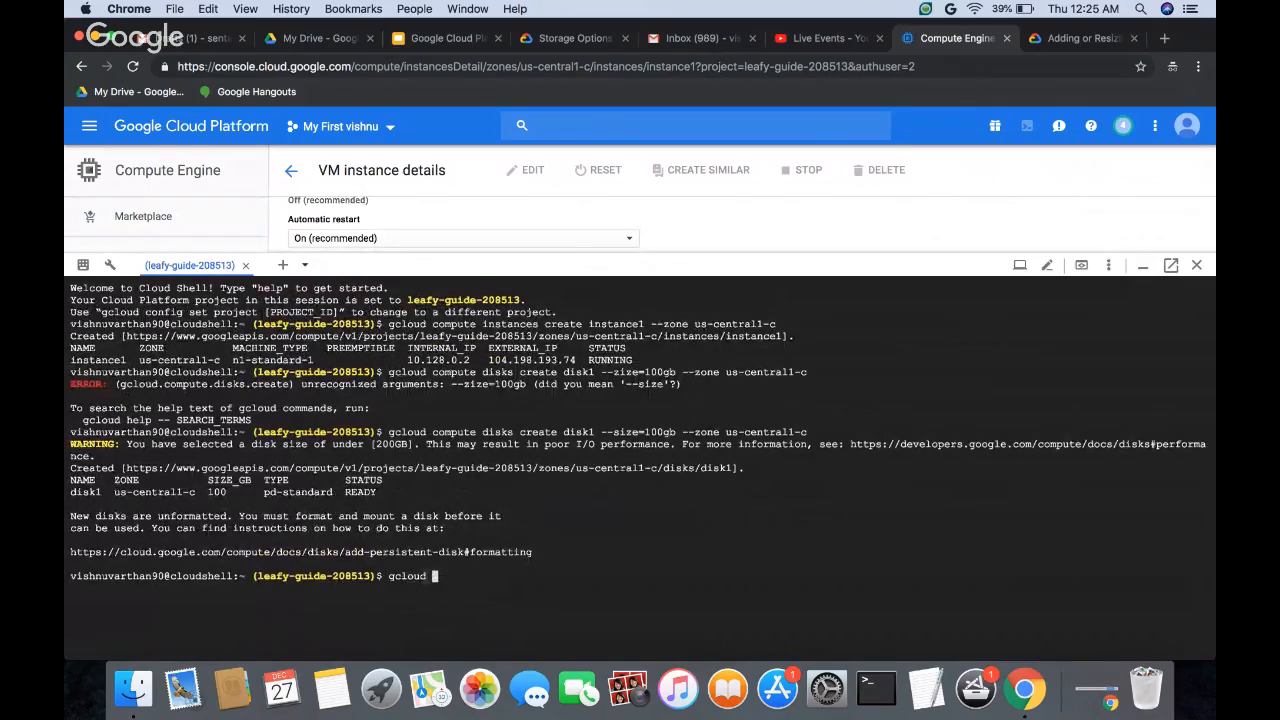
text(compute instances attach-)
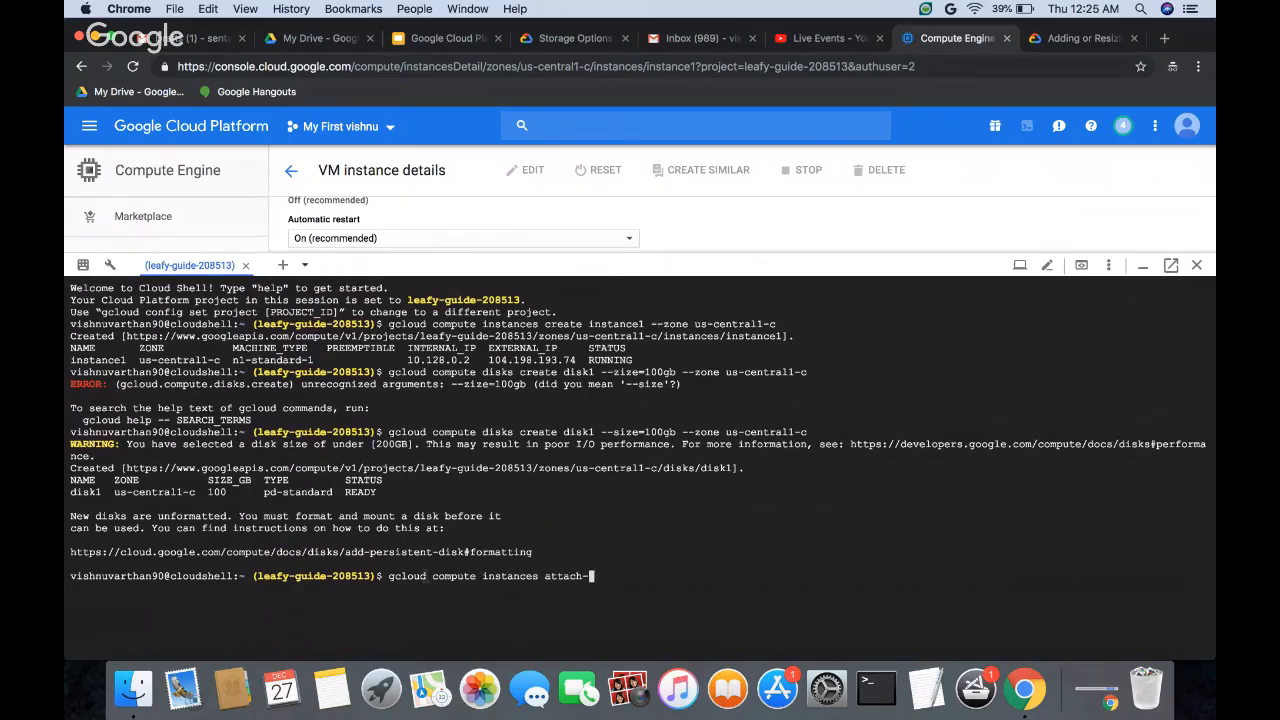
text(disk disk1)
key(BackSpace)
key(BackSpace)
key(BackSpace)
key(BackSpace)
key(BackSpace)
text(instance1 --disk disk1)
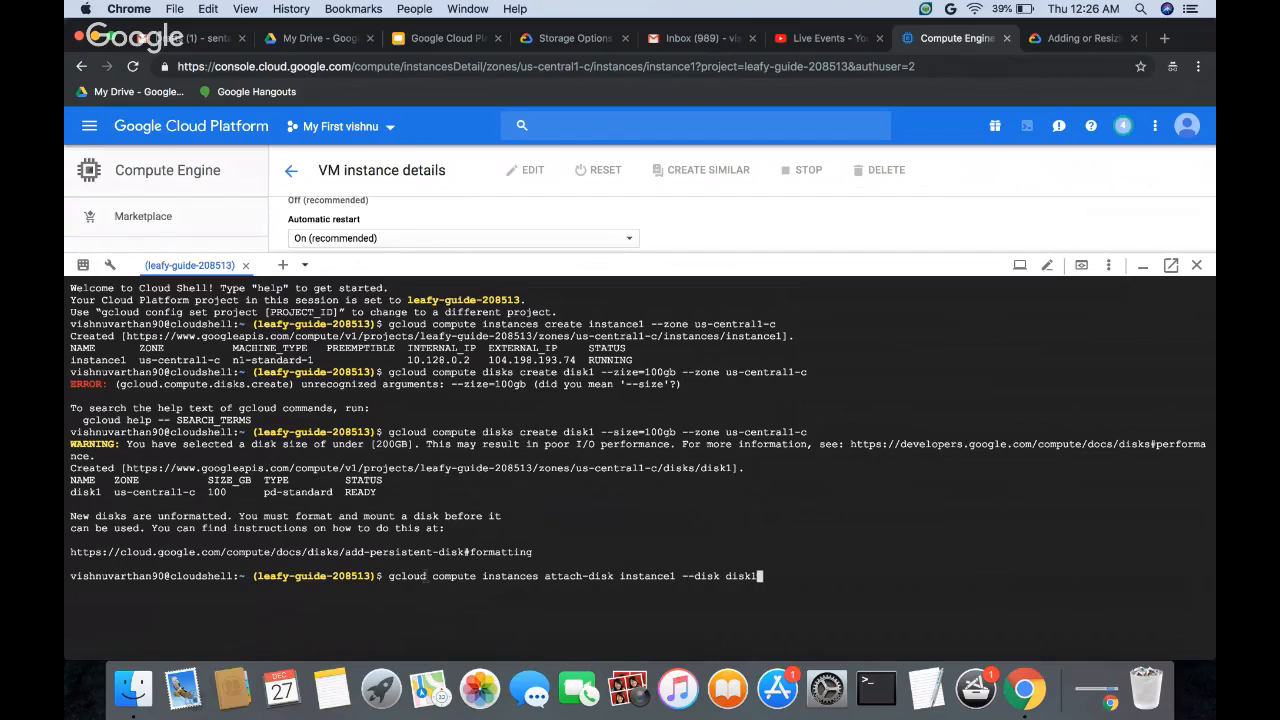
text( --zone us-central1-c)
key(Return)
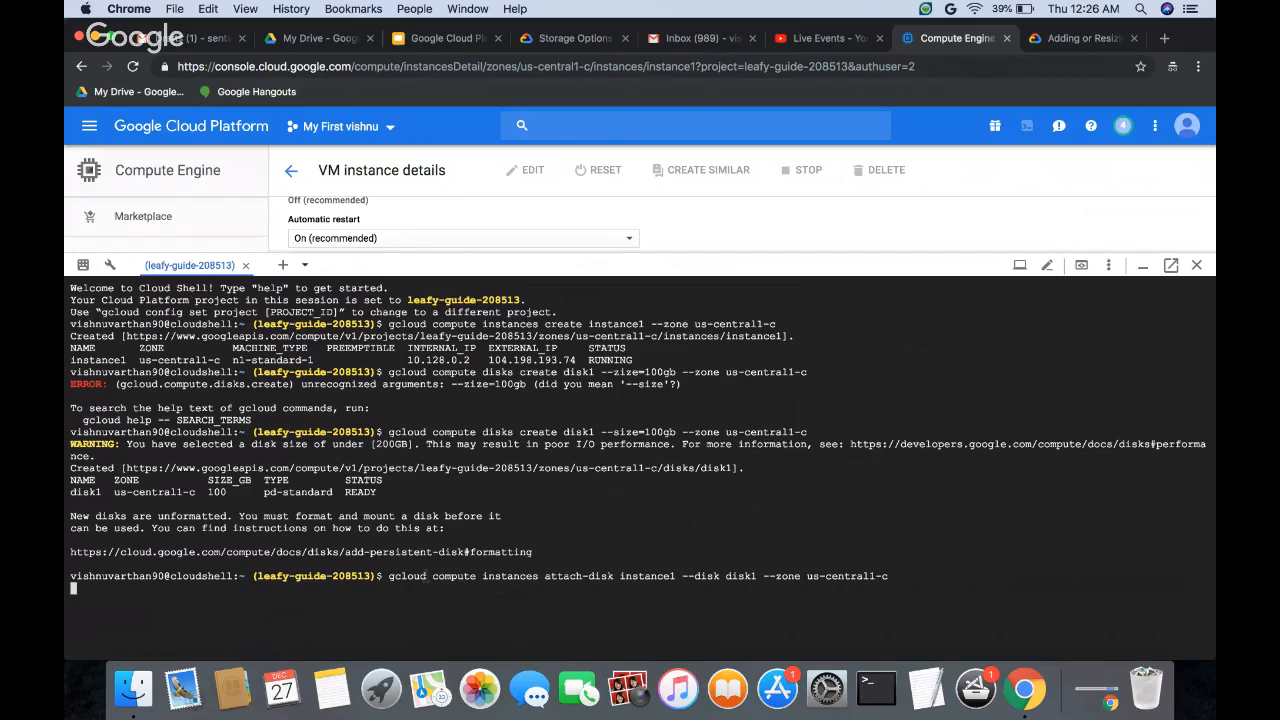
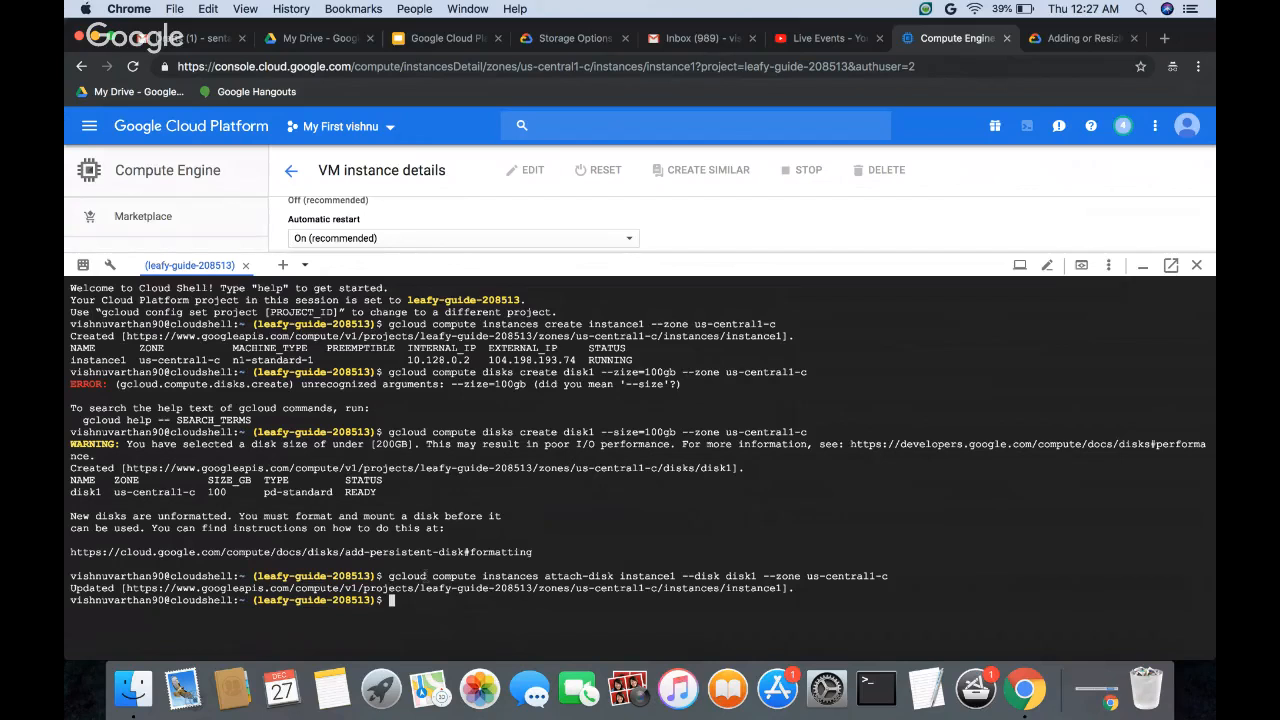
Step: Connect to instance1 in zone us-central1-c over SSH with gcloud compute ssh
text(gcloud compute ssh instance1)
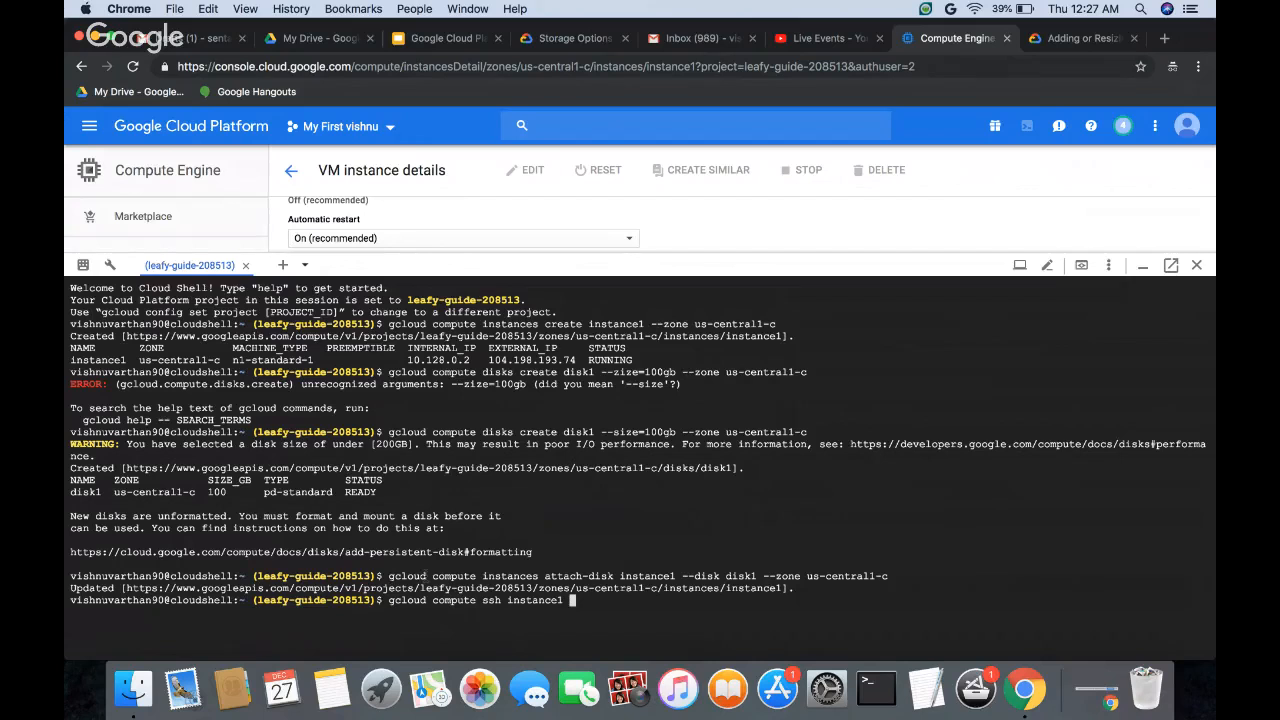
text( --)
text(zone )
text(us-centra)
text(l)
text(-)
text(-c)
key(Return)
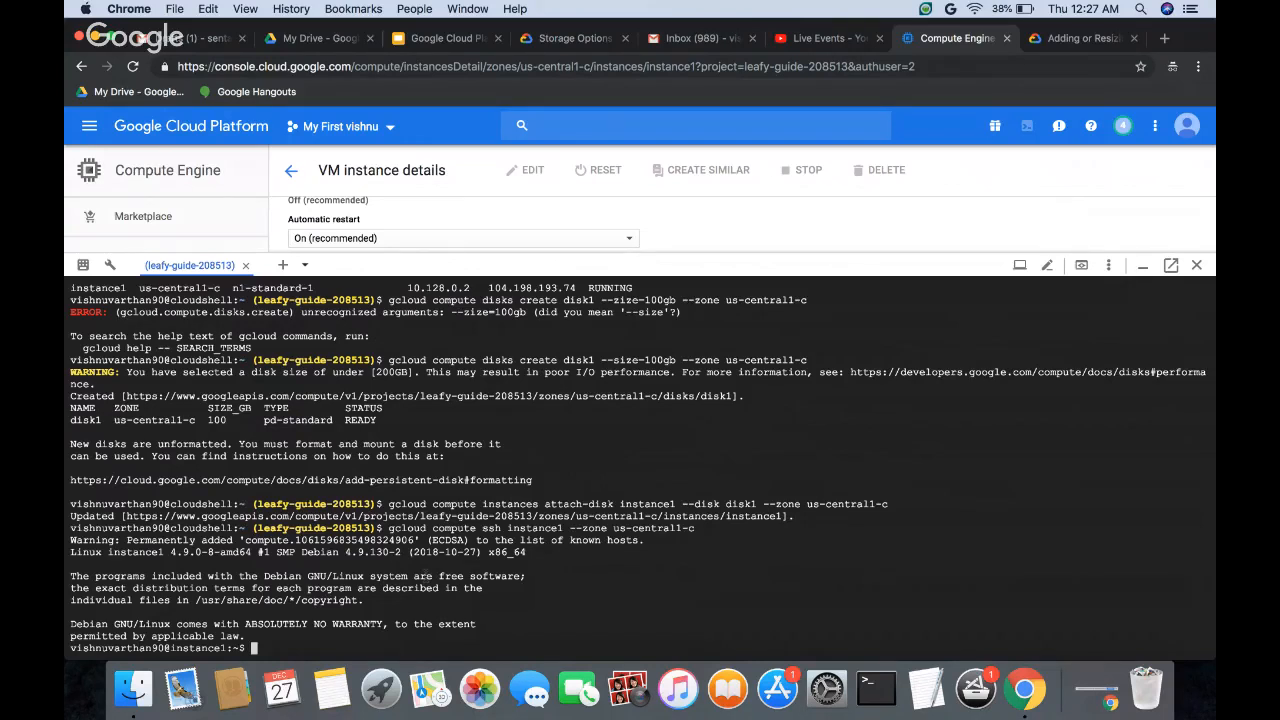
Step: List the disks attached to the instance by running ls -l /dev/disk/by-id/
text(ls -l /dev/disk/by-id)
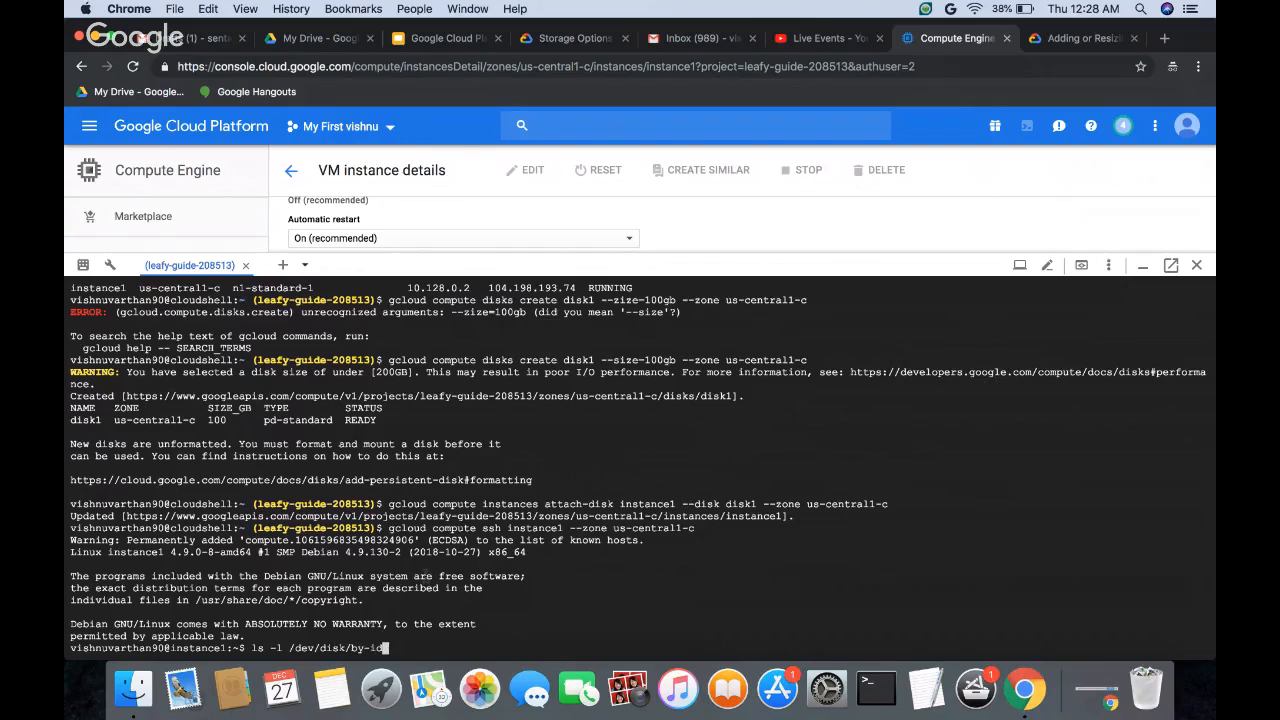
text(/)
key(Return)
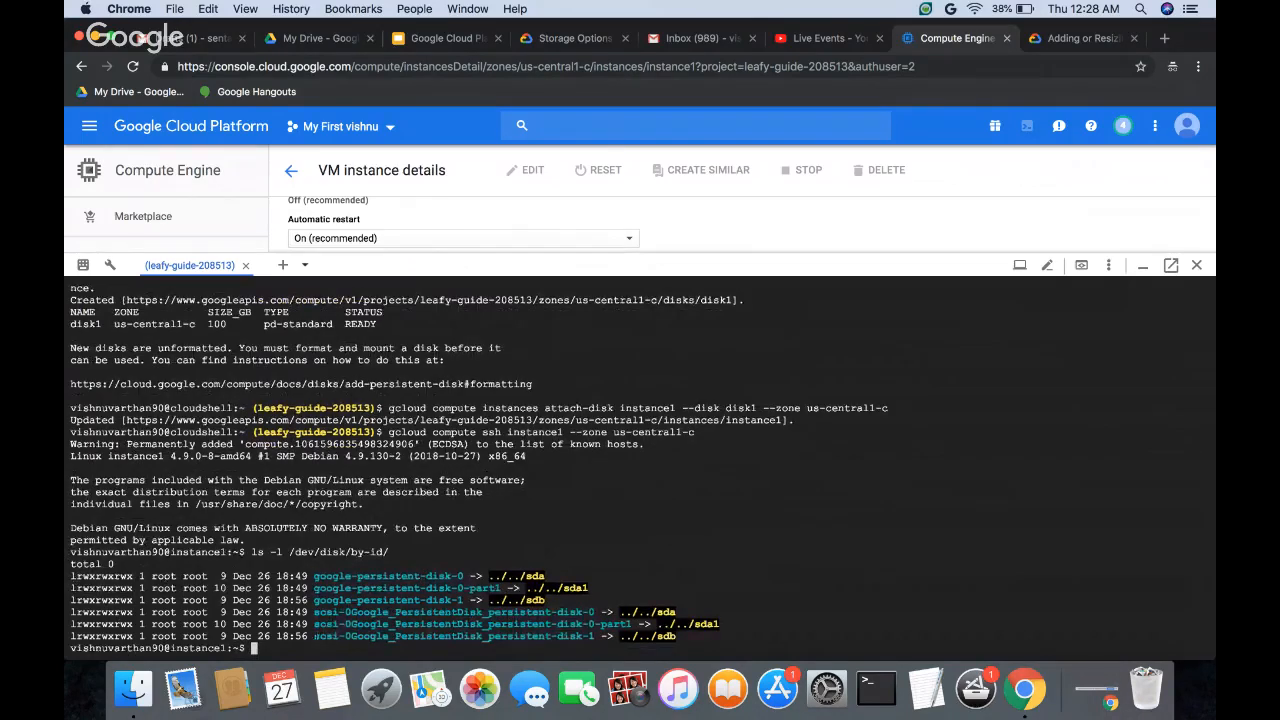
Step: Highlight the disk listing command and the last persistent-disk-1 entry in its output, and clear the selection
drag(314, 636, 443, 645)
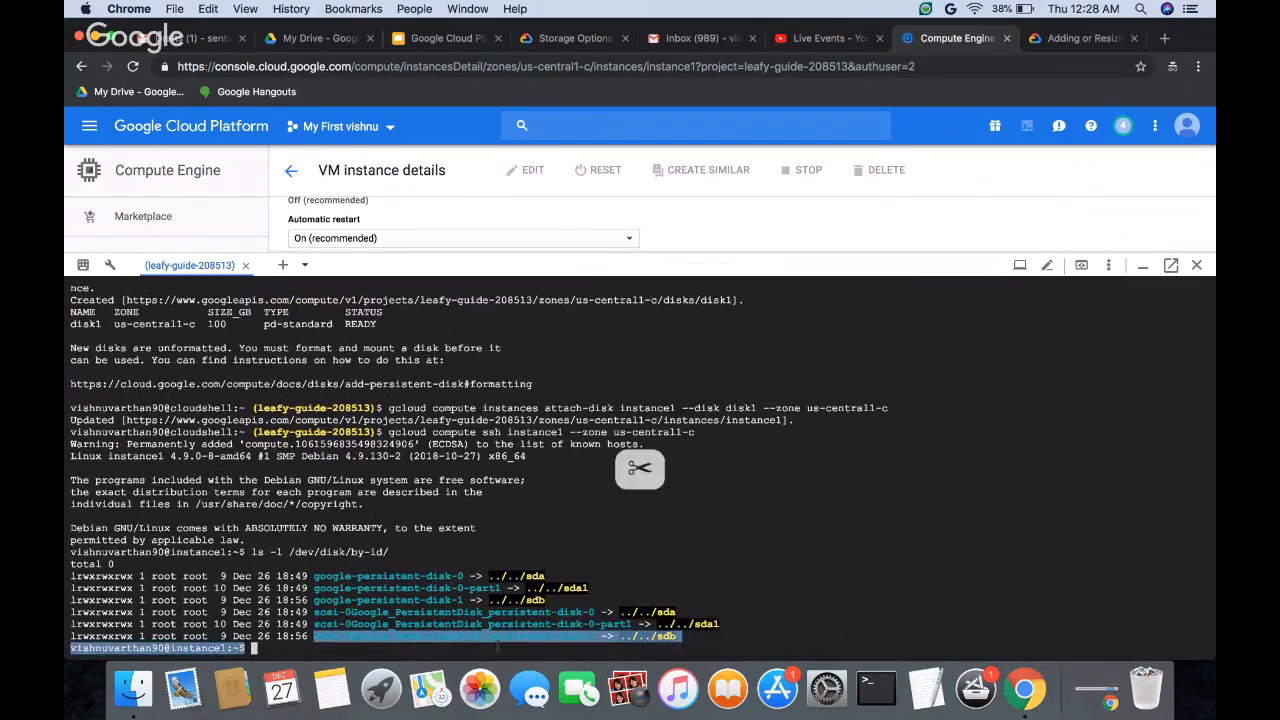
key(super+c)
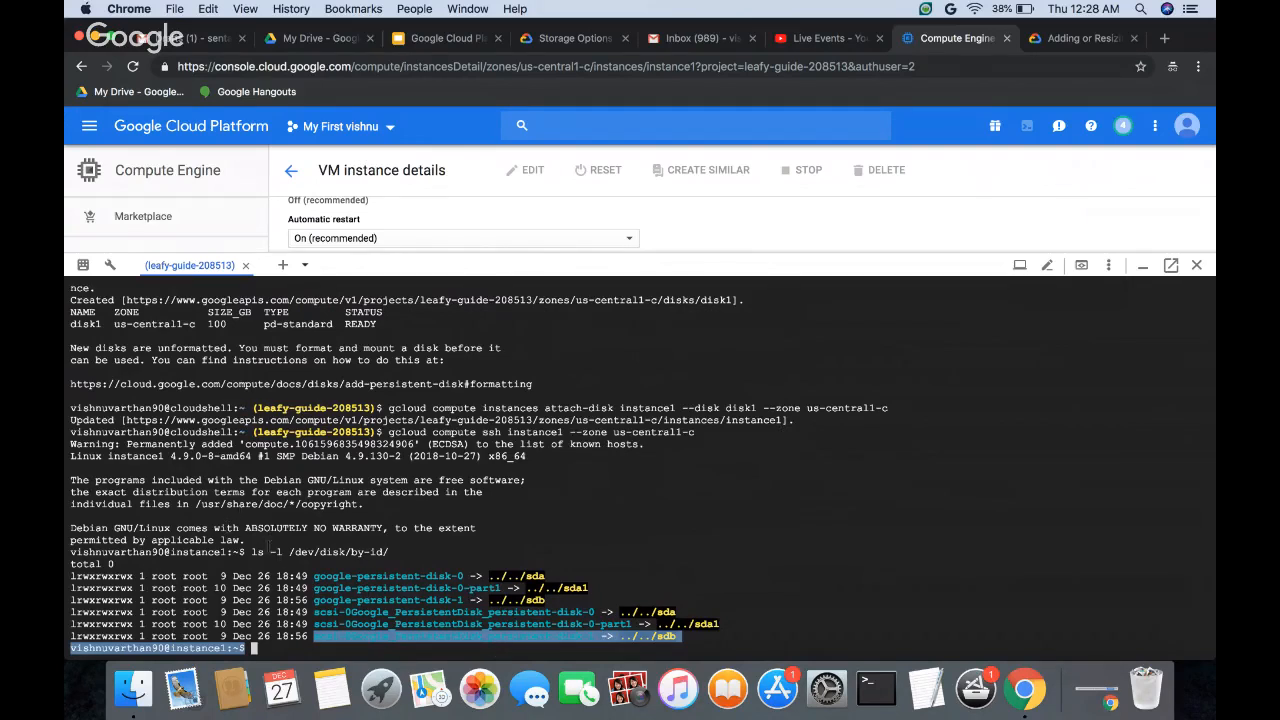
drag(256, 552, 390, 552)
key(super+c)
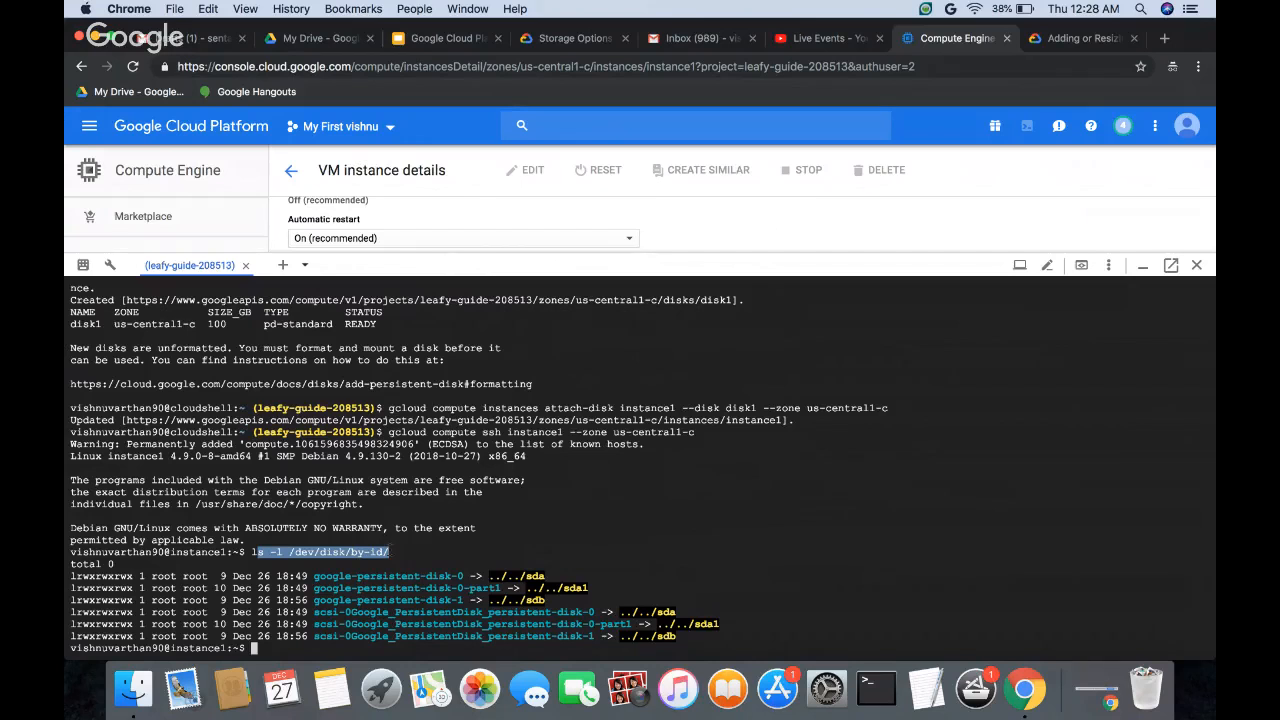
drag(318, 636, 507, 637)
key(super+c)
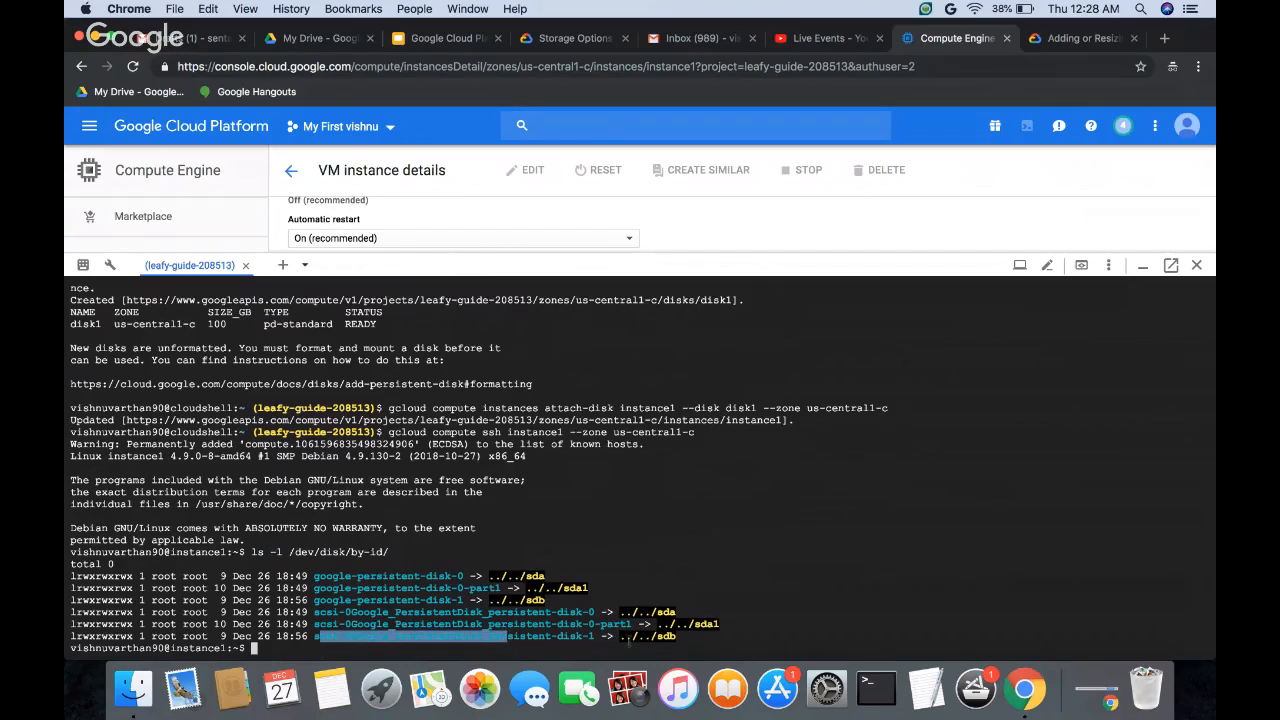
click(303, 640)
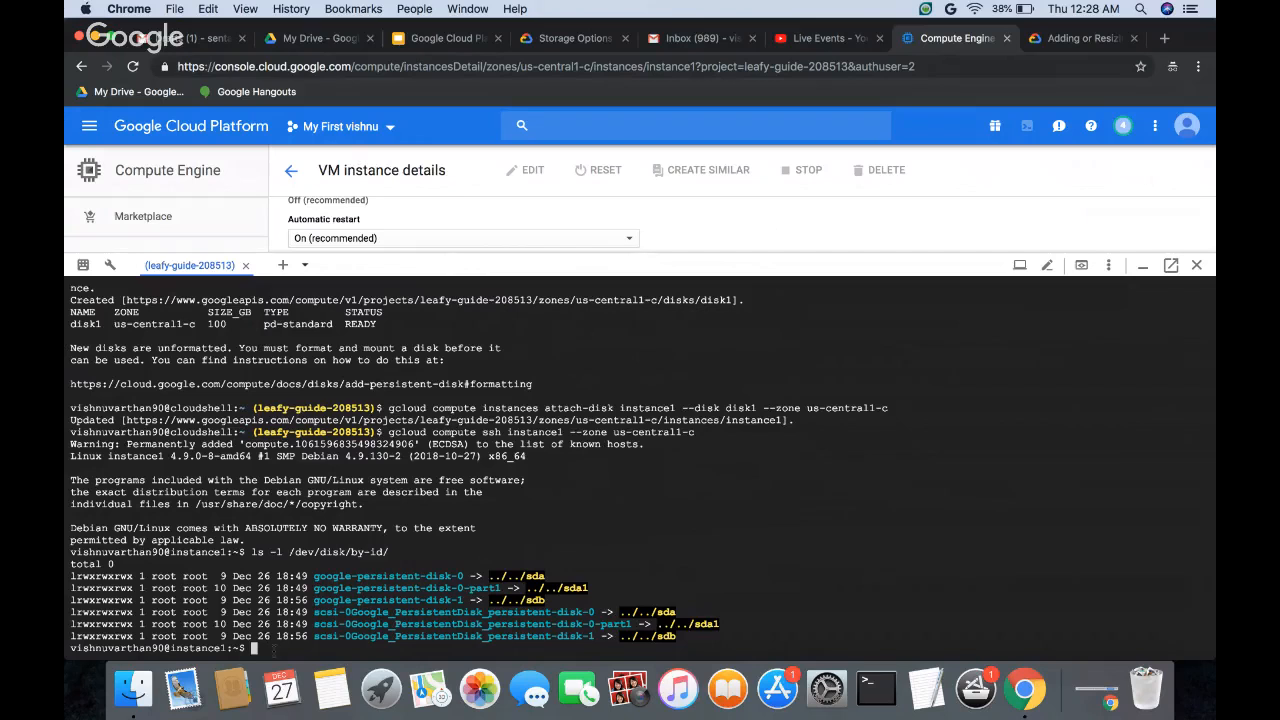
Step: Exit the SSH session on instance1 and shrink the Cloud Shell pane to show more of the console
text(exit)
key(Return)
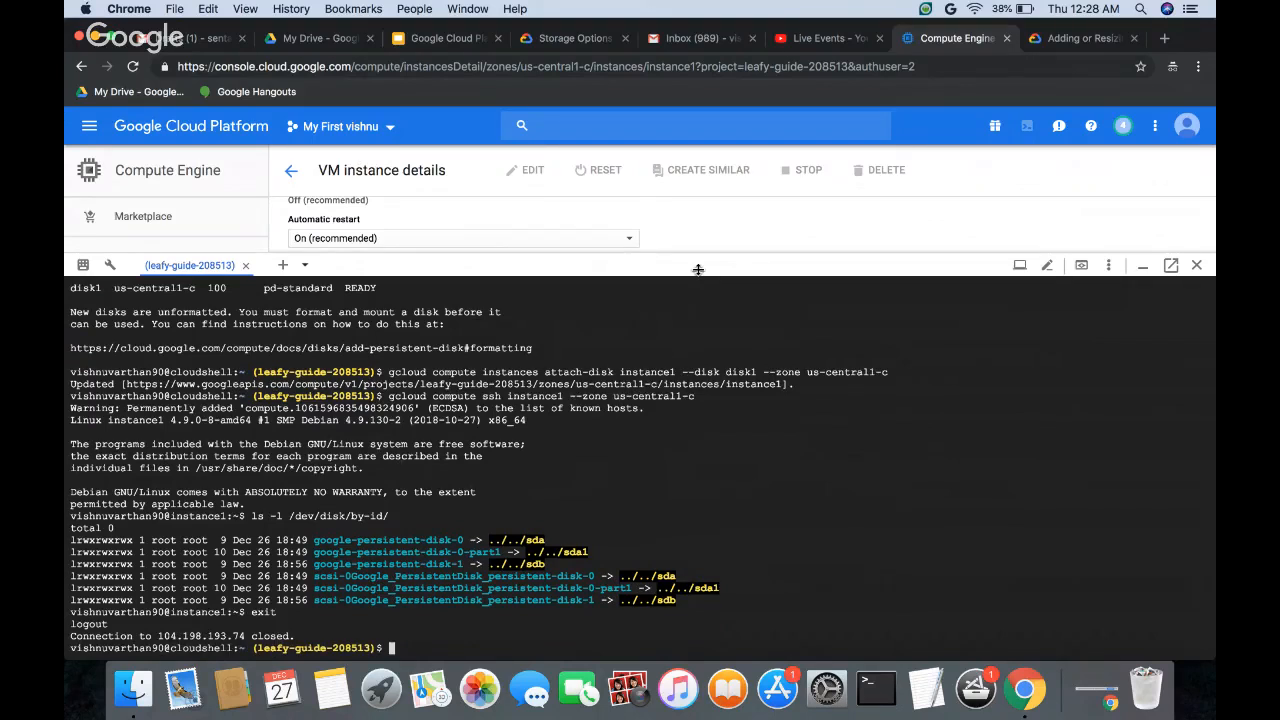
drag(698, 269, 712, 453)
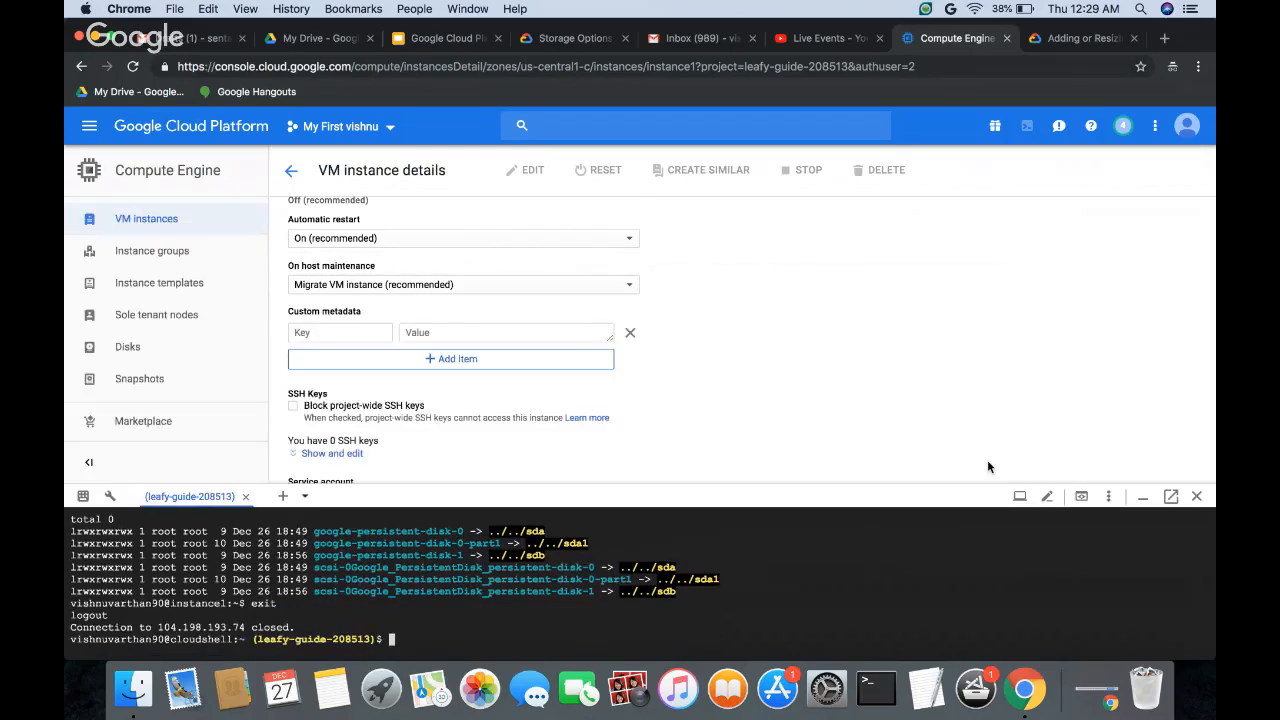
Step: Delete disk-1 in zone us-east1-b from the list of disks and check the actions available for disk1
click(293, 173)
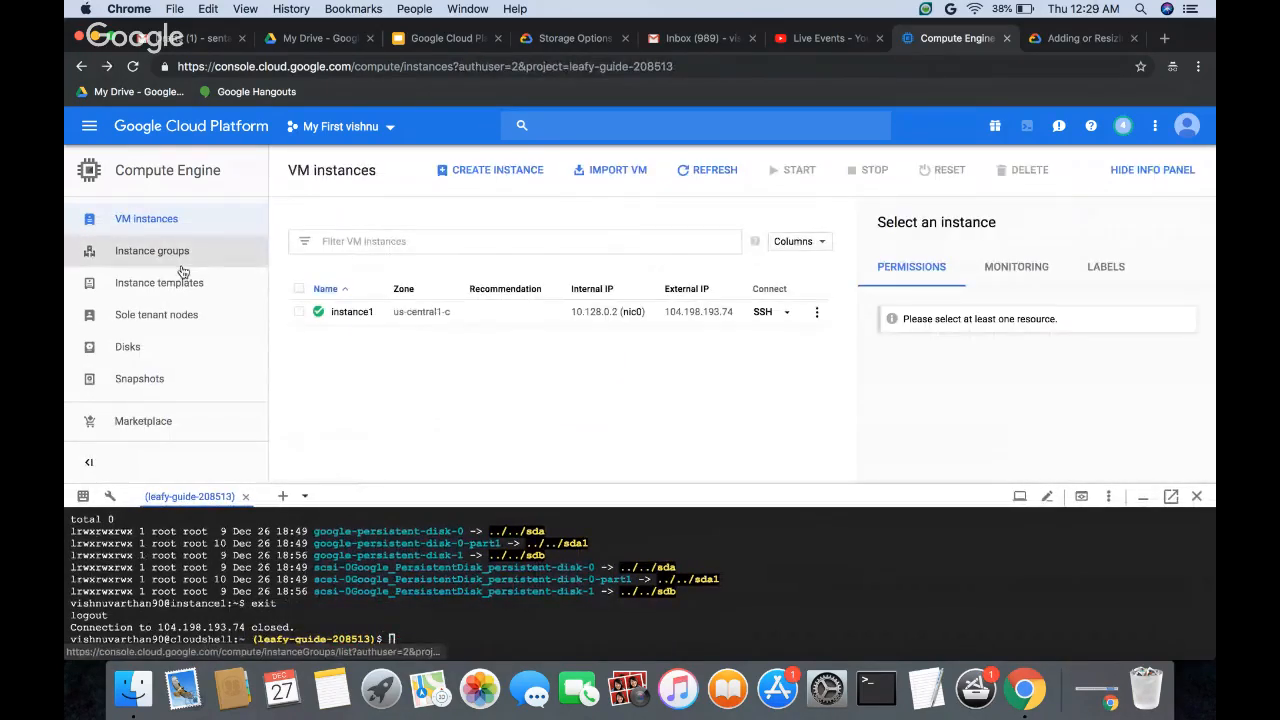
click(298, 312)
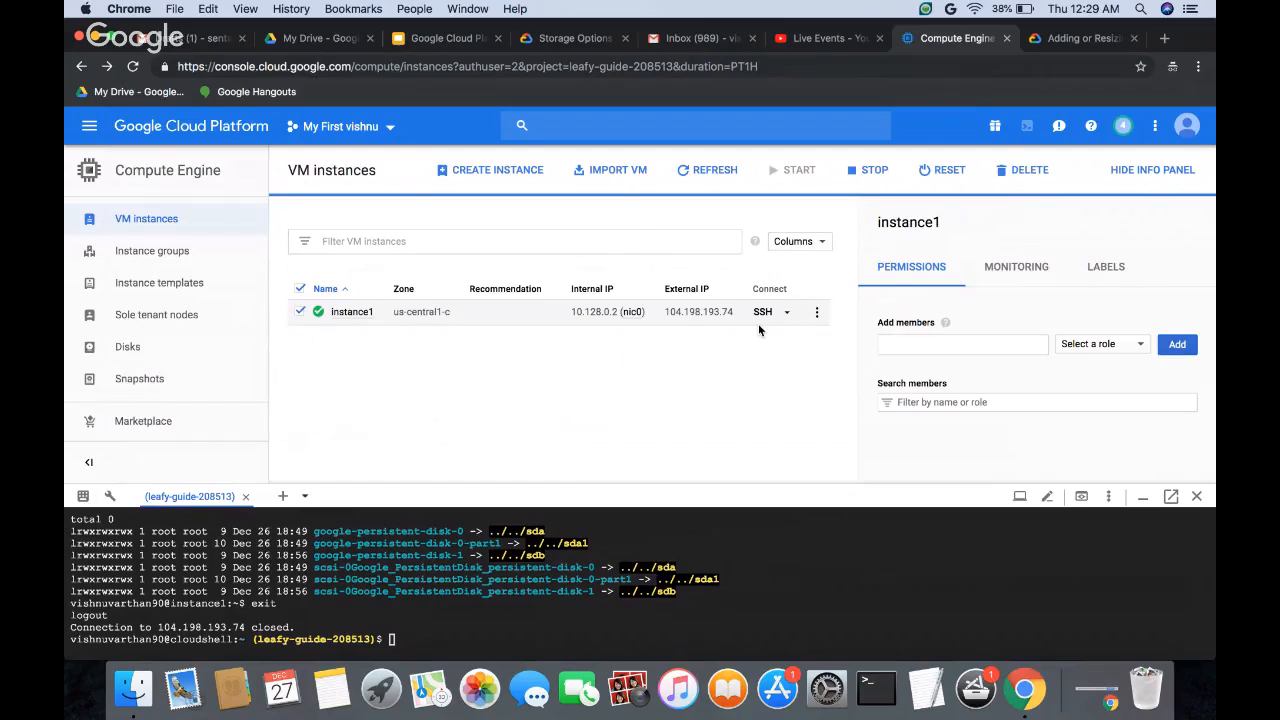
click(172, 354)
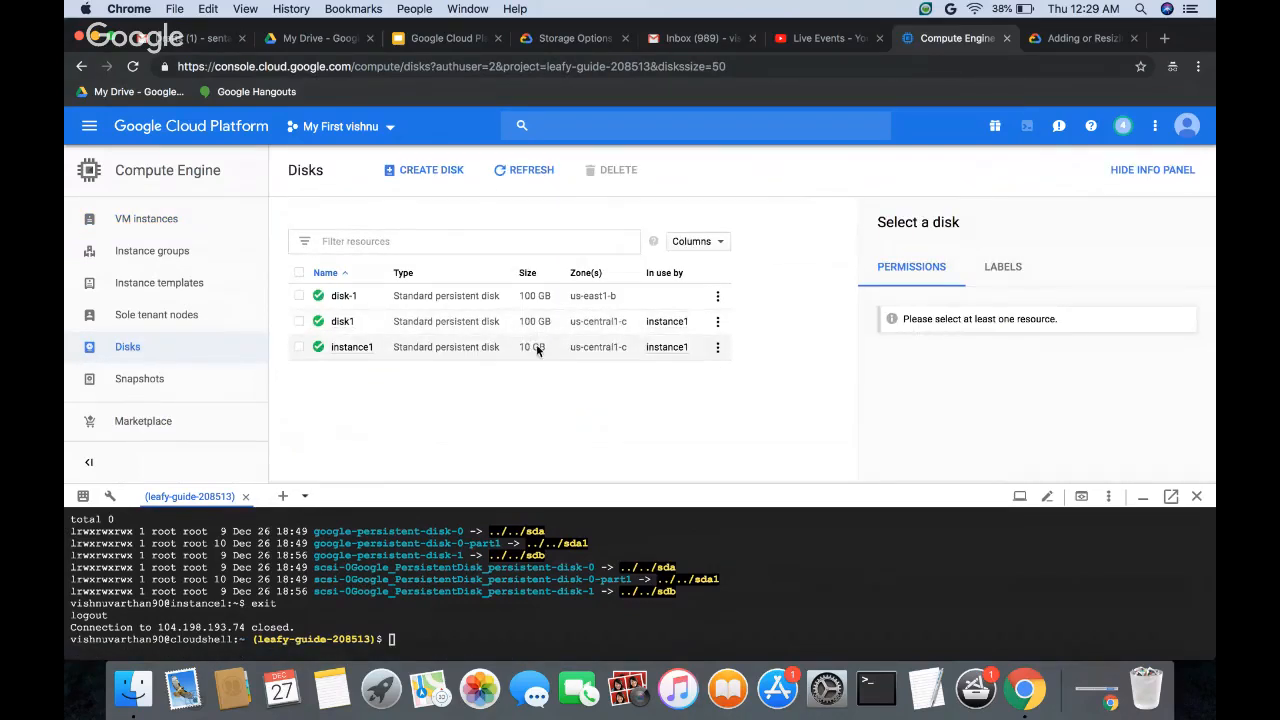
click(716, 300)
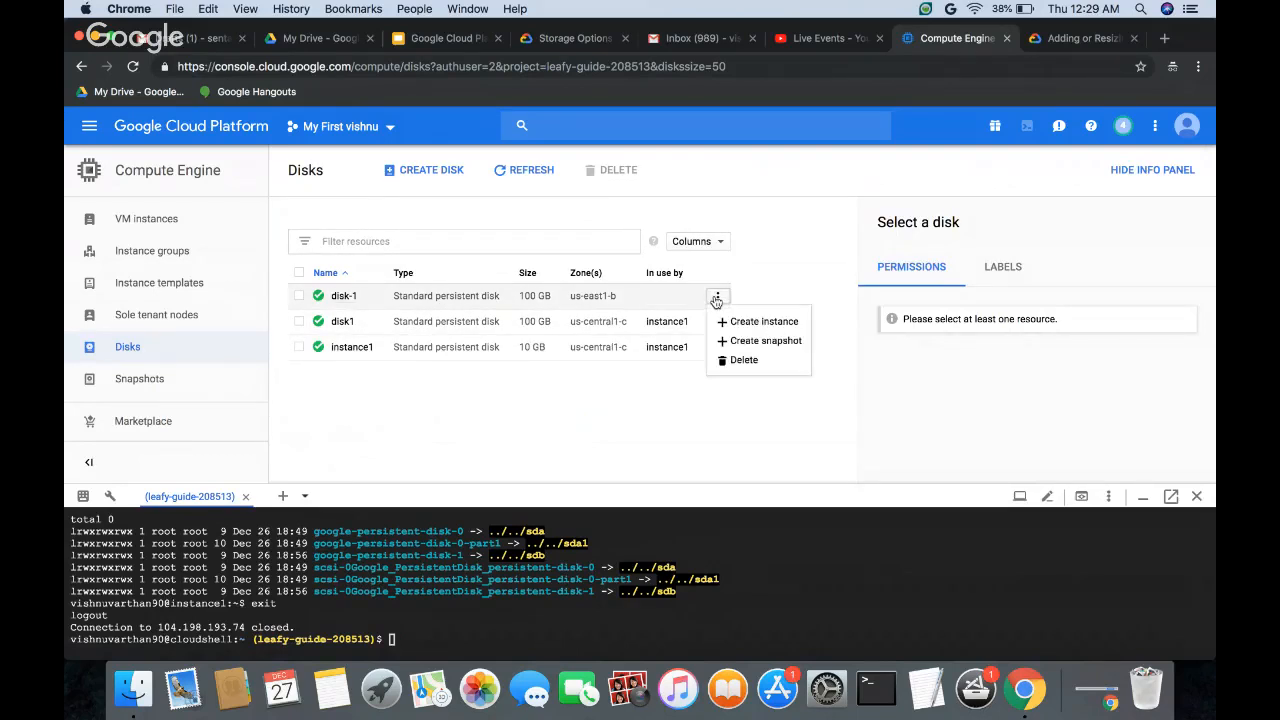
click(743, 360)
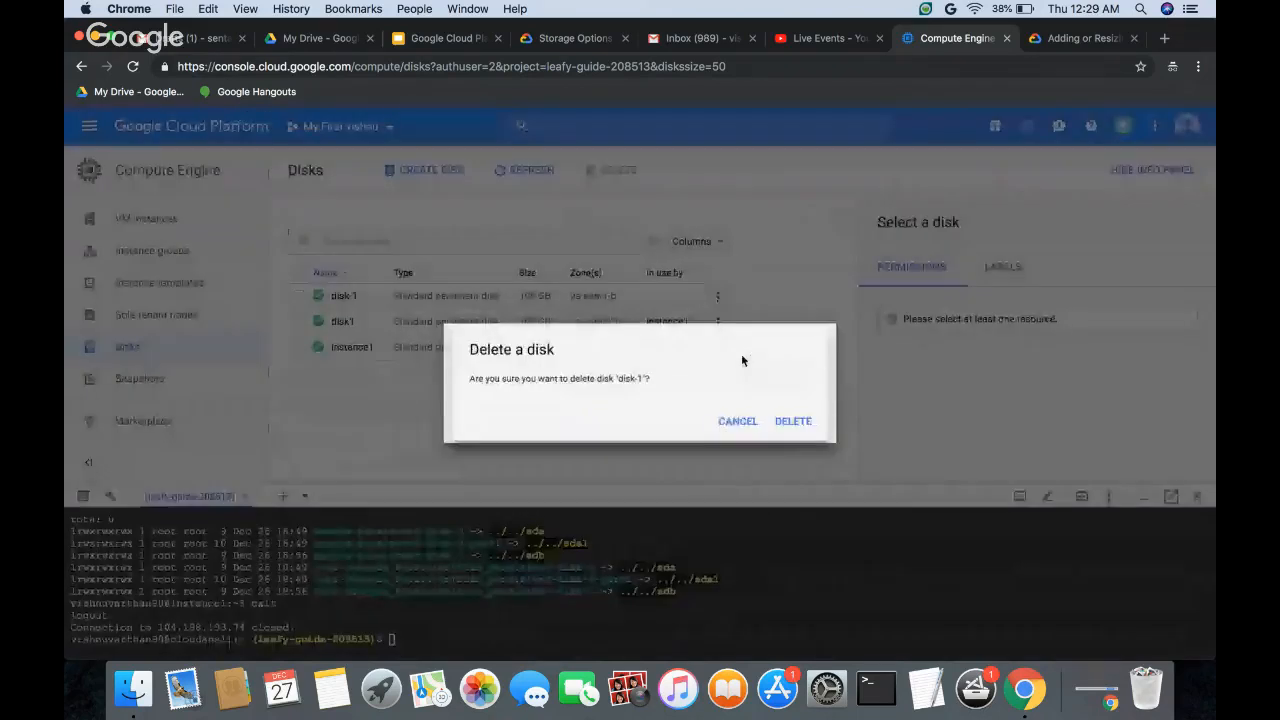
click(806, 425)
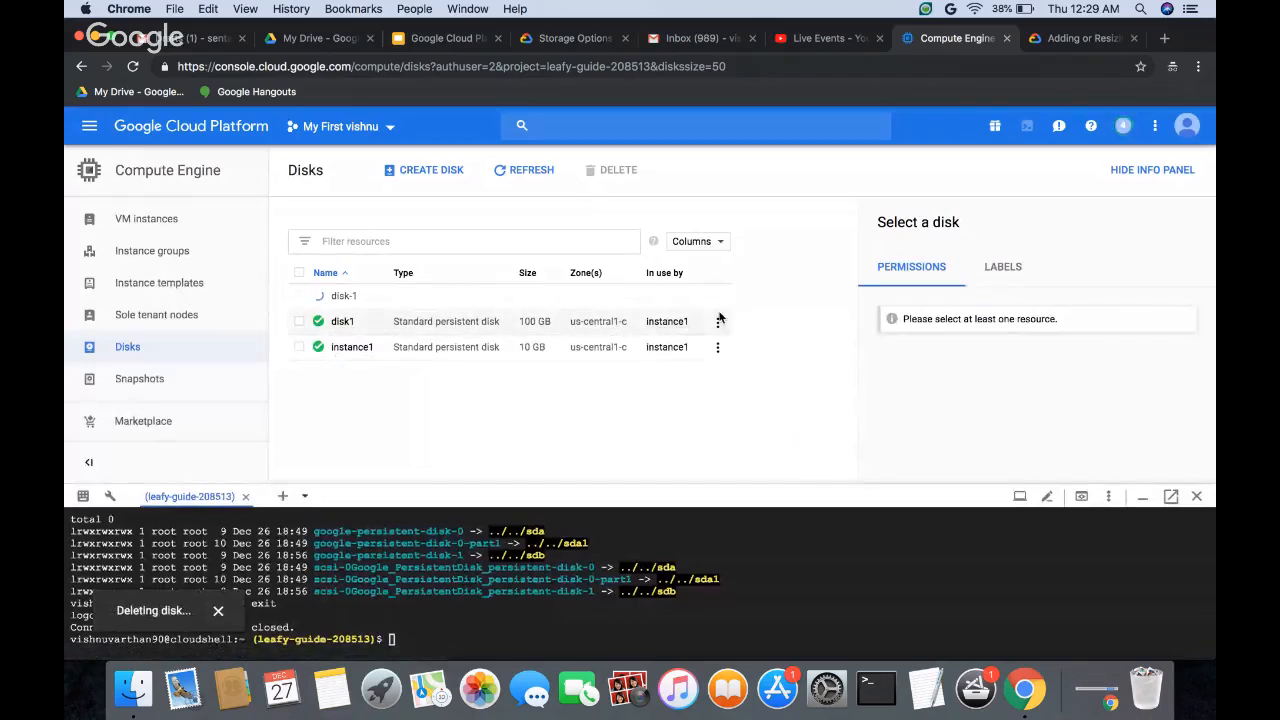
click(718, 321)
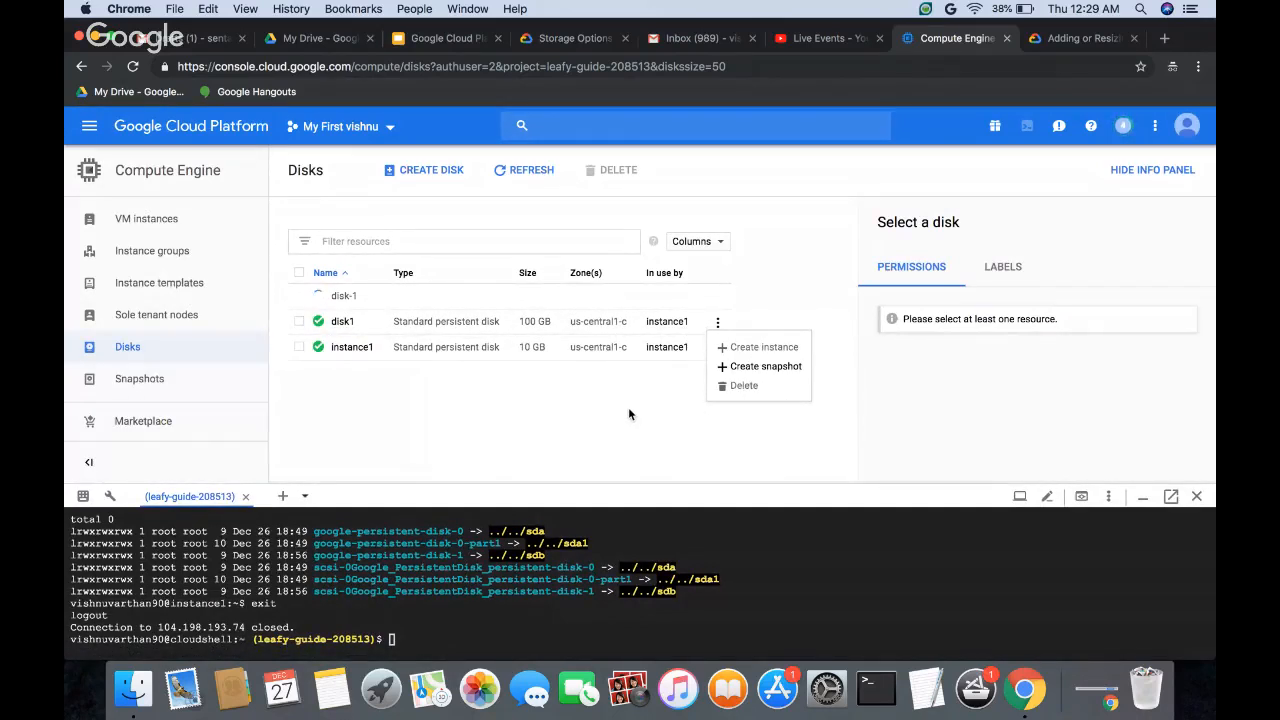
click(578, 407)
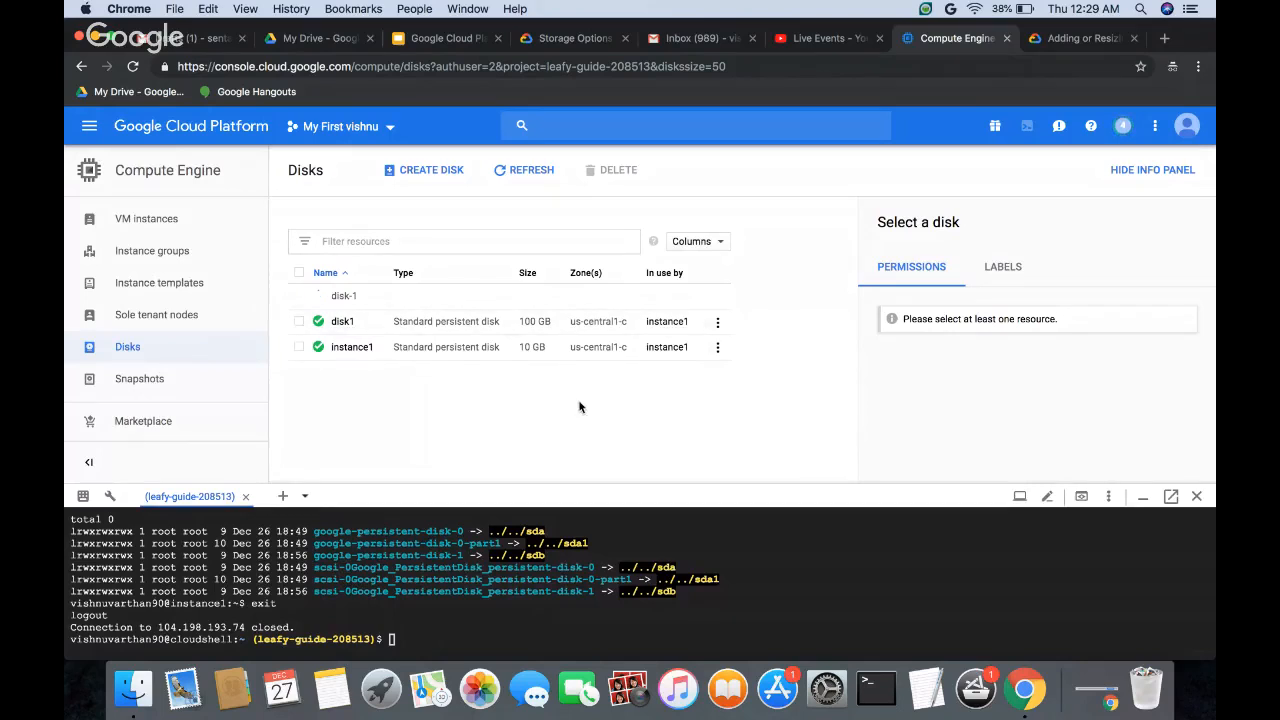
Step: Open instance1 from the VM instances for editing and go to its boot disk and additional disks settings
click(147, 219)
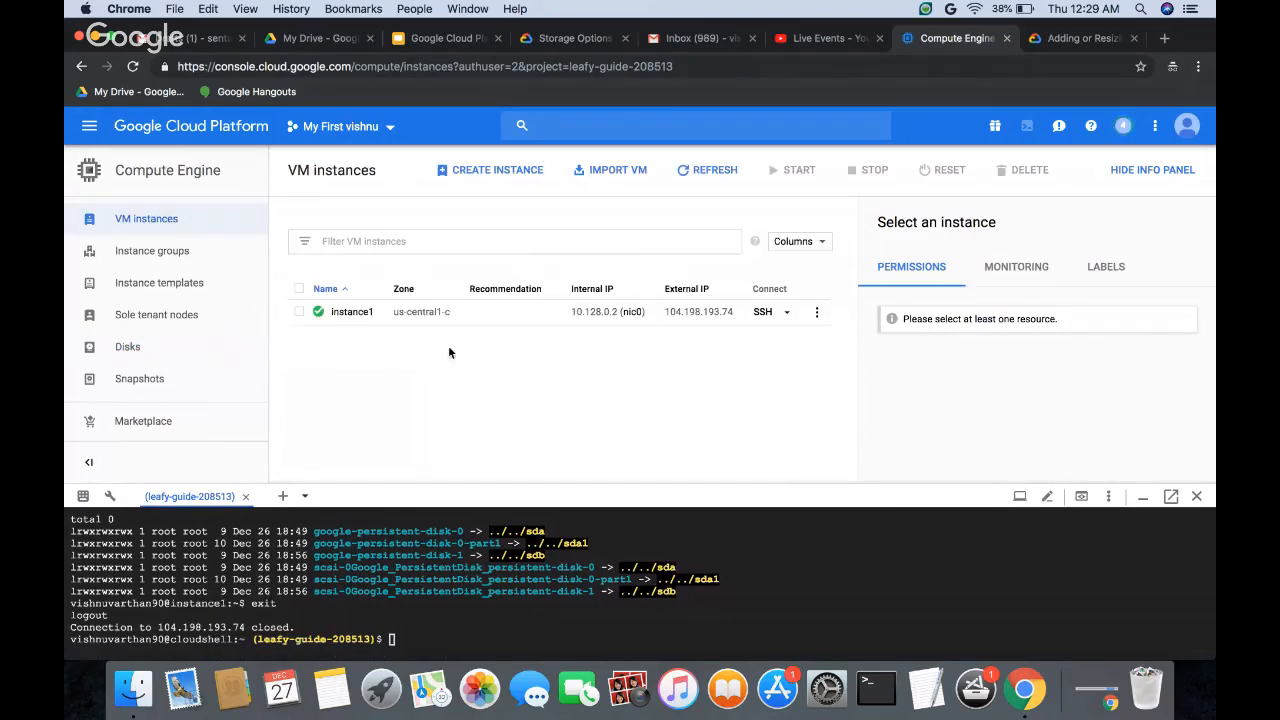
click(350, 313)
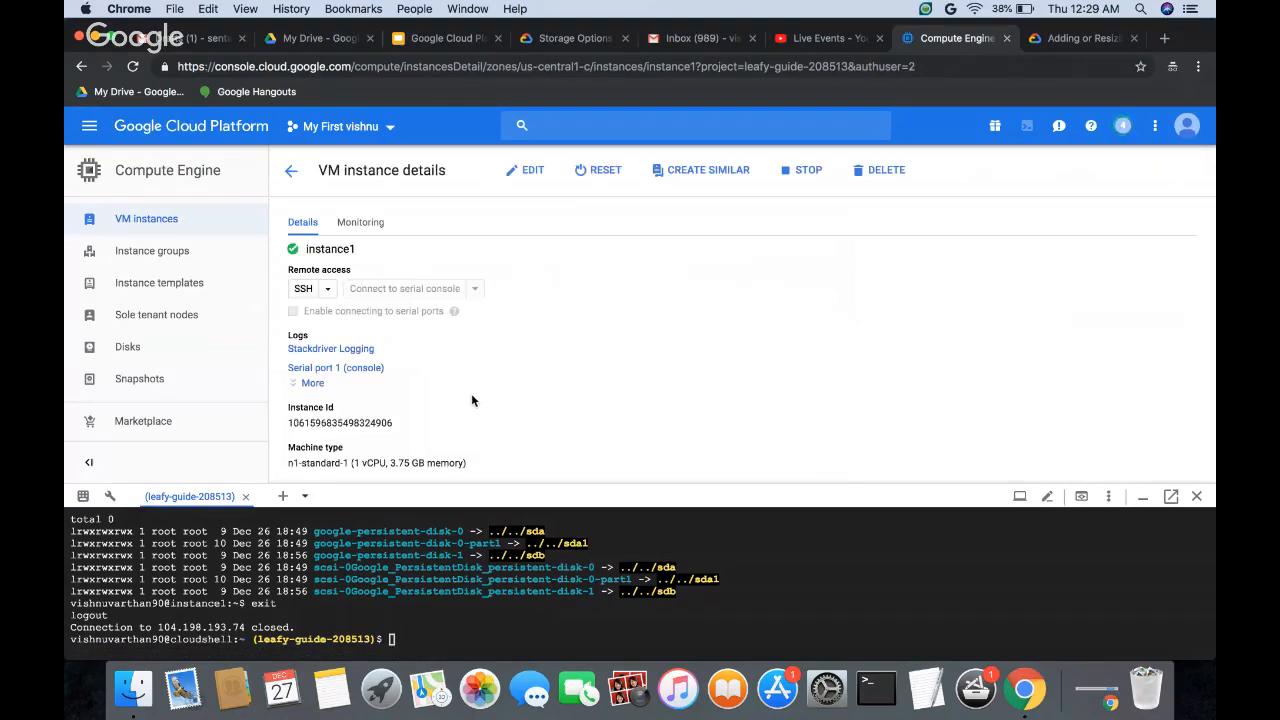
click(533, 171)
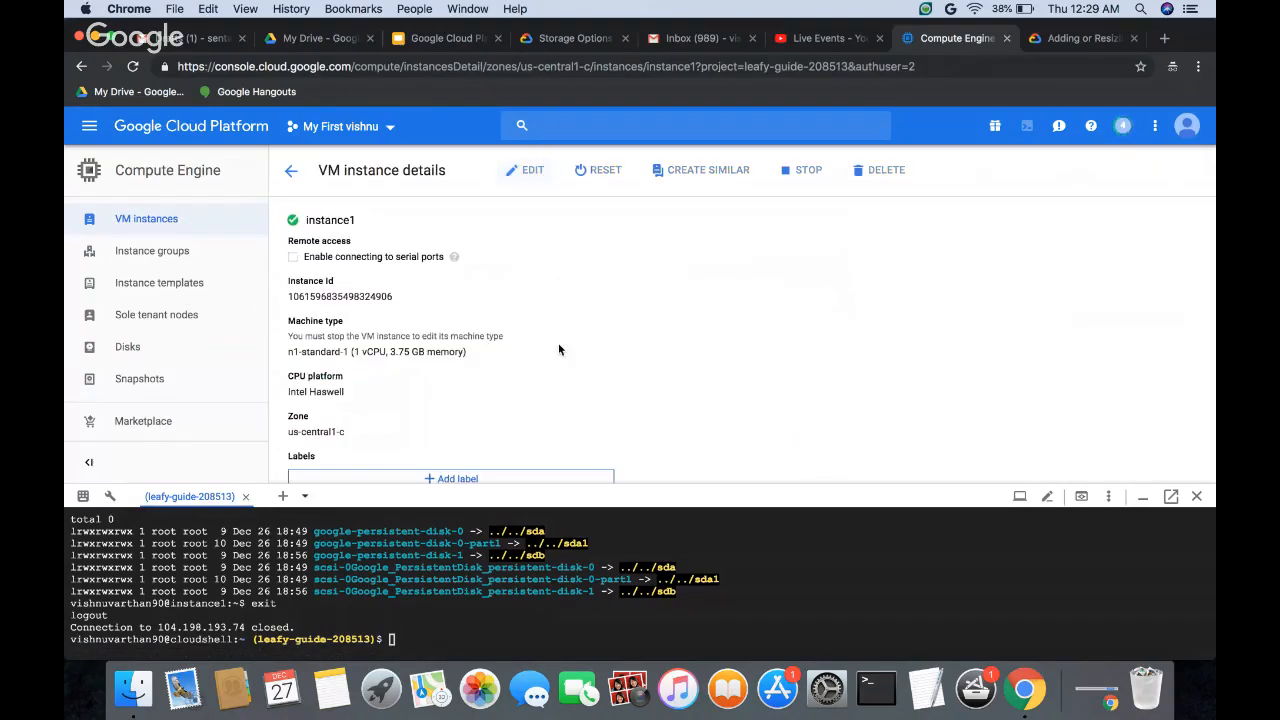
scroll(484, 397, down, 3)
scroll(484, 397, down, 2)
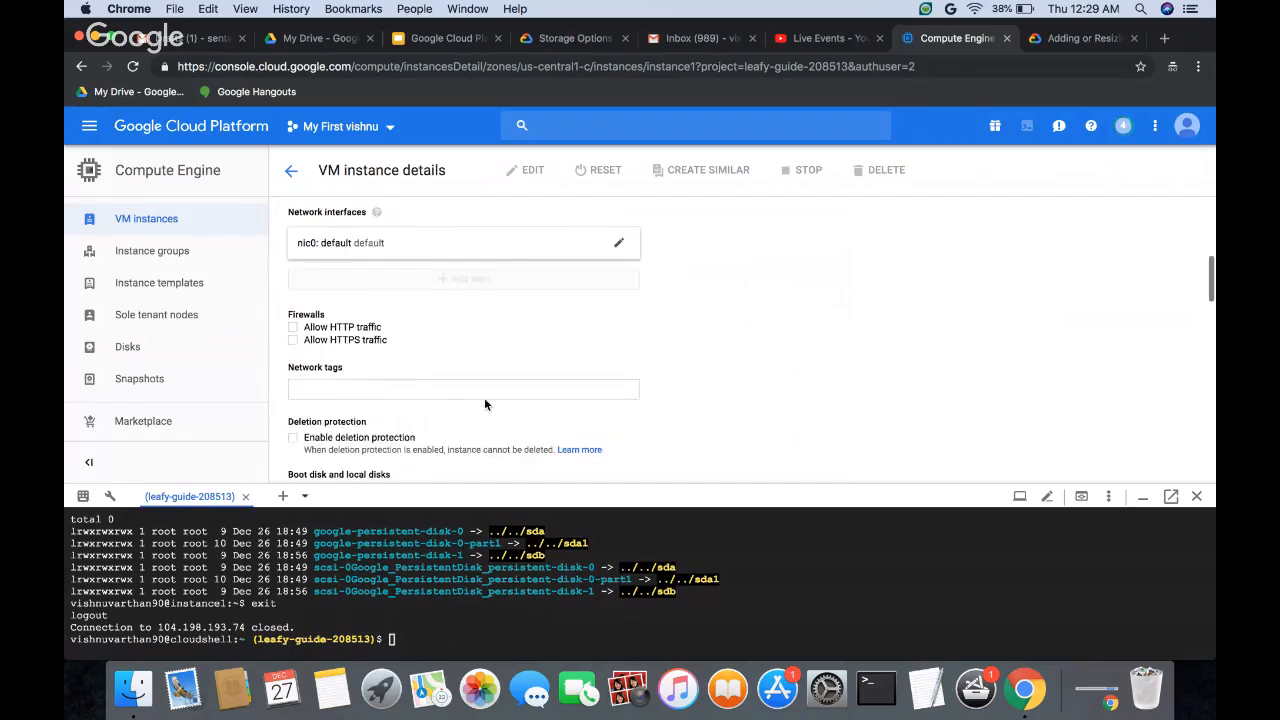
scroll(449, 364, down, 3)
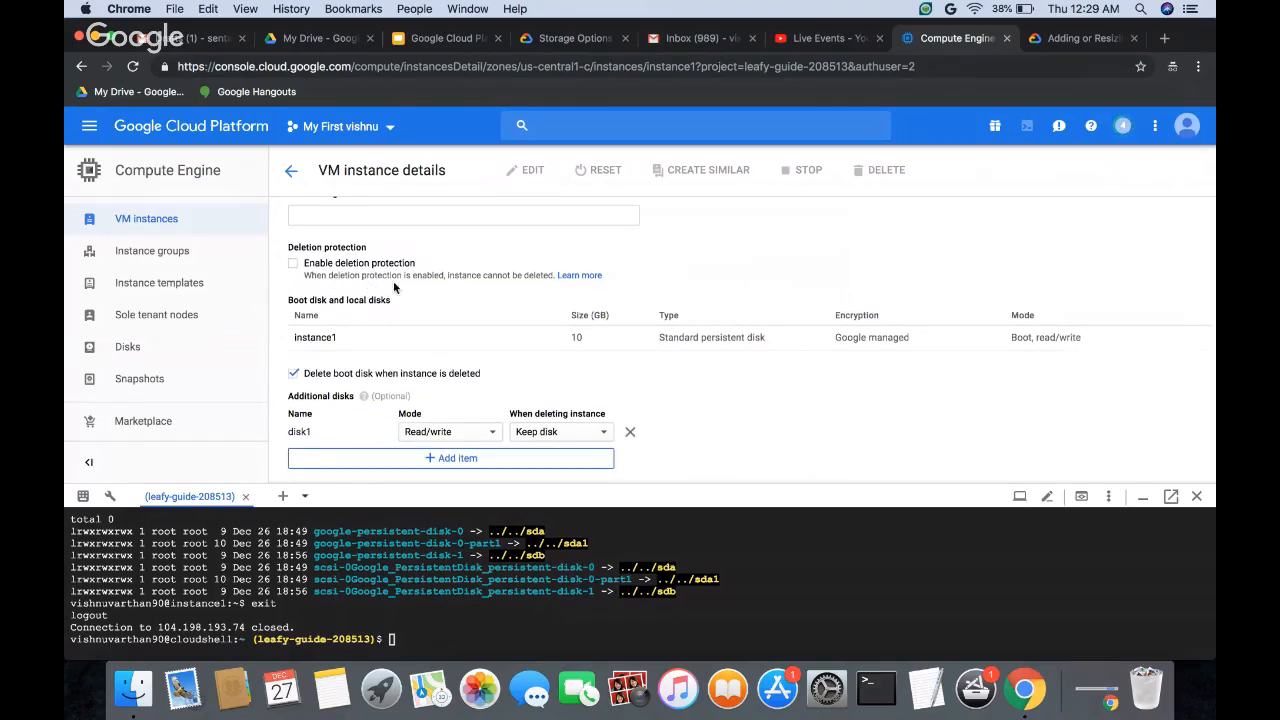
scroll(420, 330, up, 1)
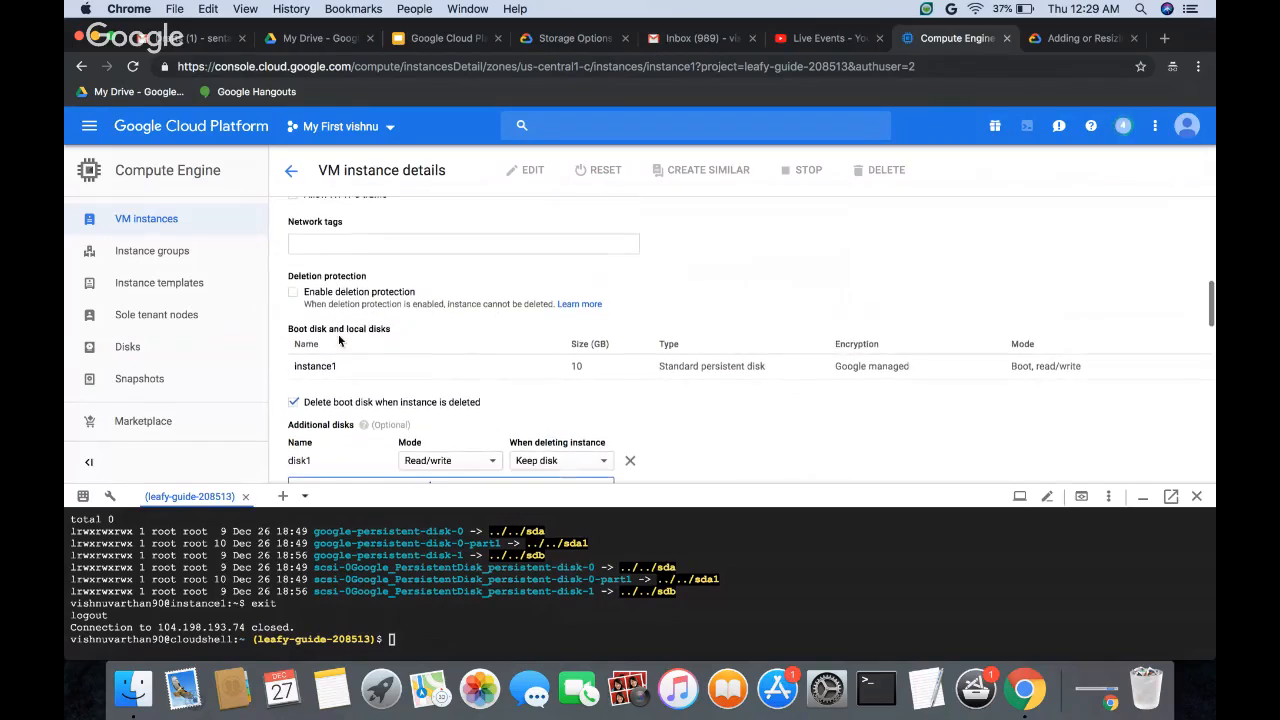
scroll(342, 343, down, 3)
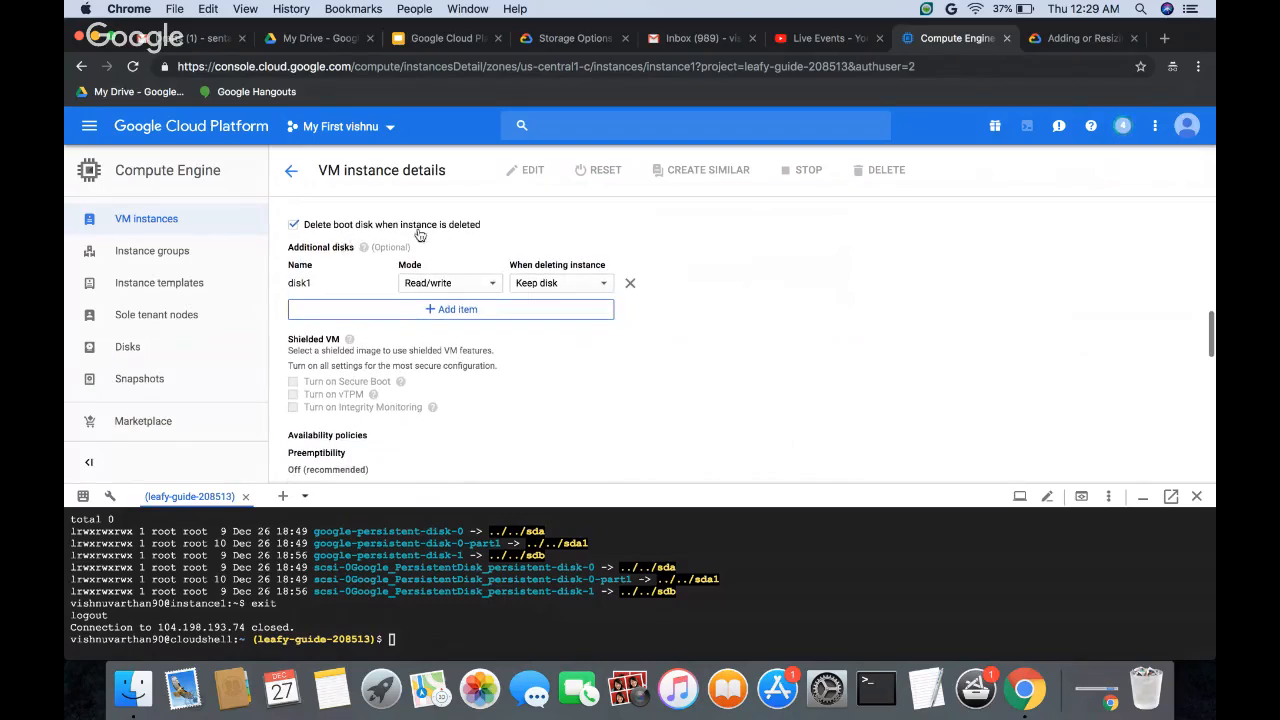
scroll(360, 279, up, 1)
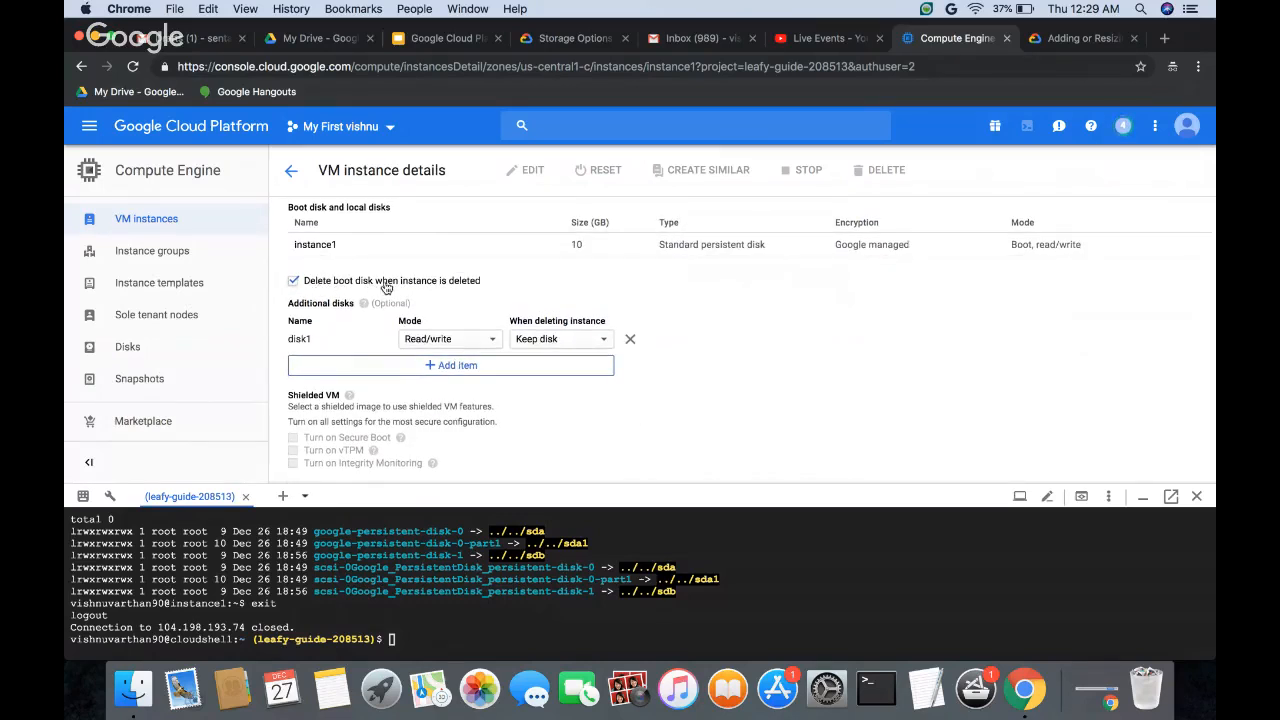
Step: Turn off the option that deletes the boot disk when instance1 is deleted
click(294, 282)
drag(369, 281, 500, 282)
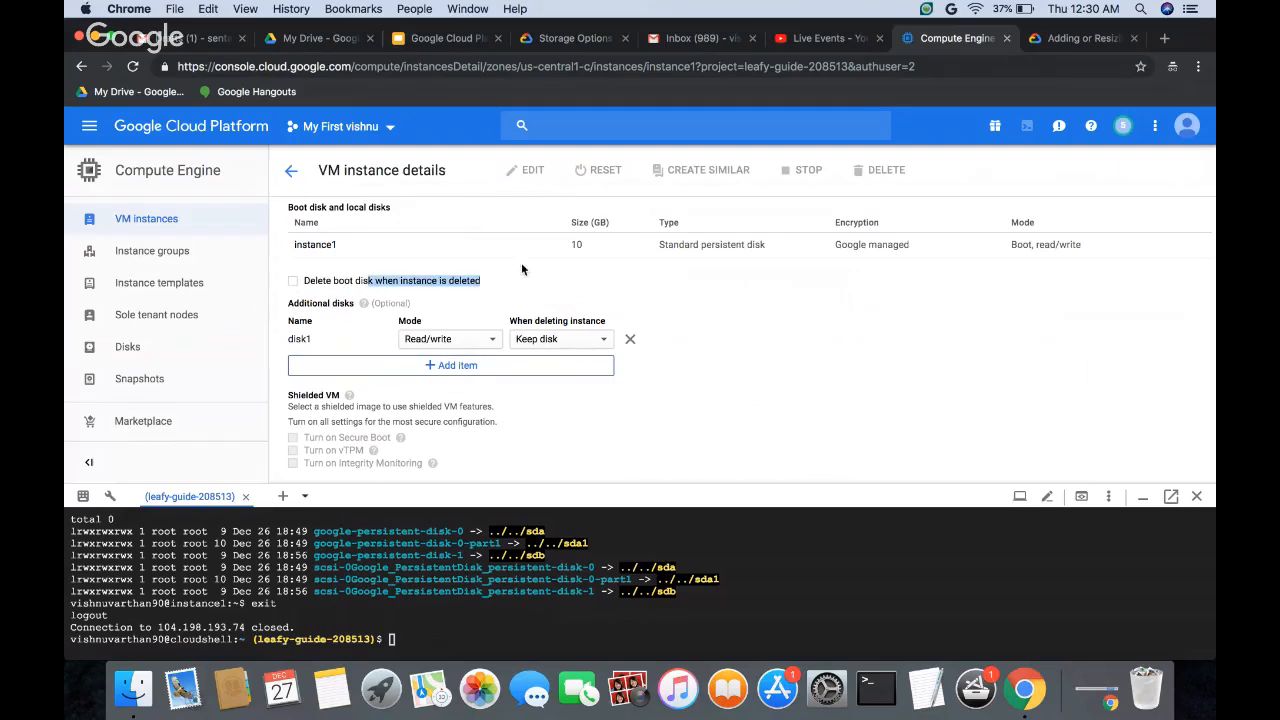
click(521, 262)
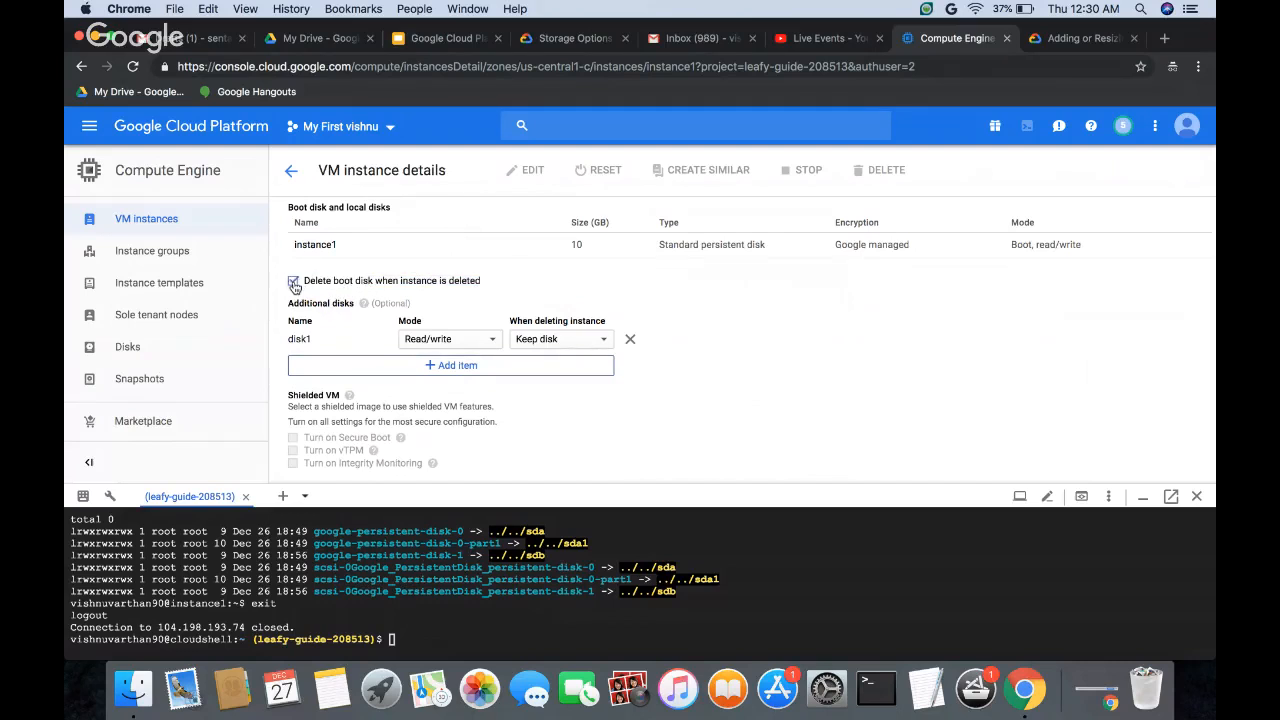
click(294, 283)
Step: Review instance1's disk settings and the metadata, SSH key and service account sections of its edit form
scroll(591, 441, up, 2)
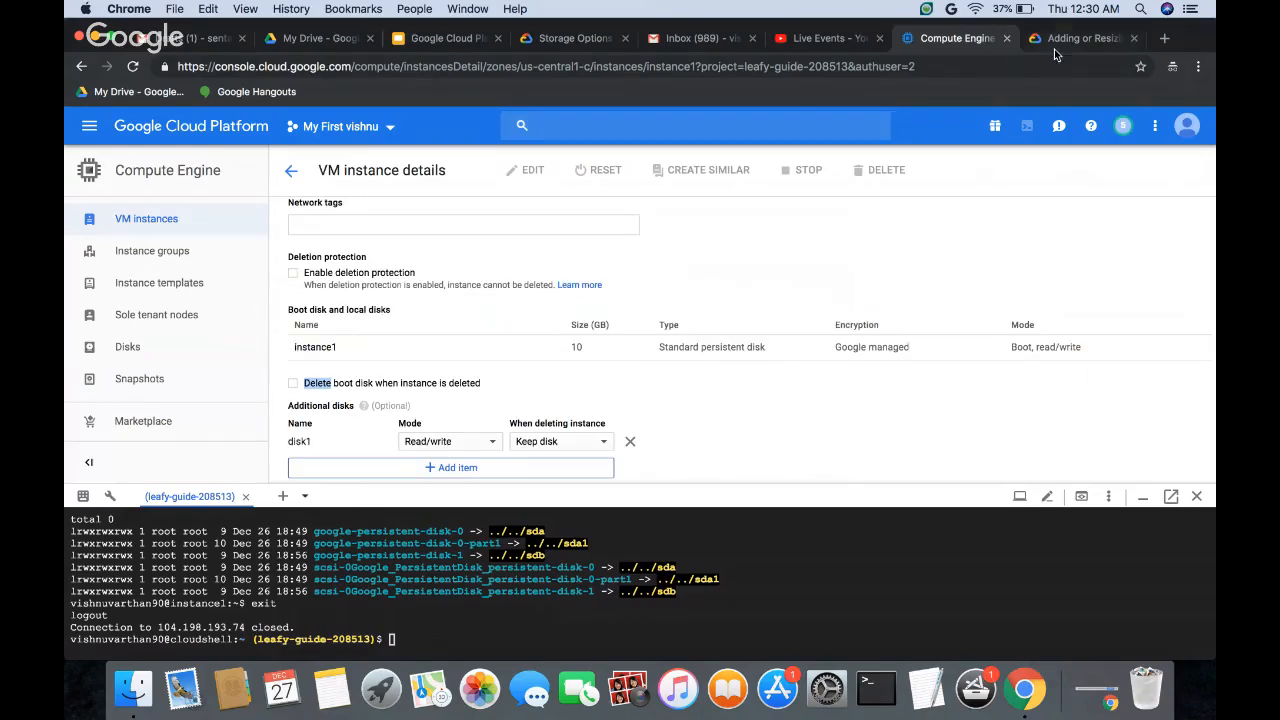
scroll(436, 331, down, 4)
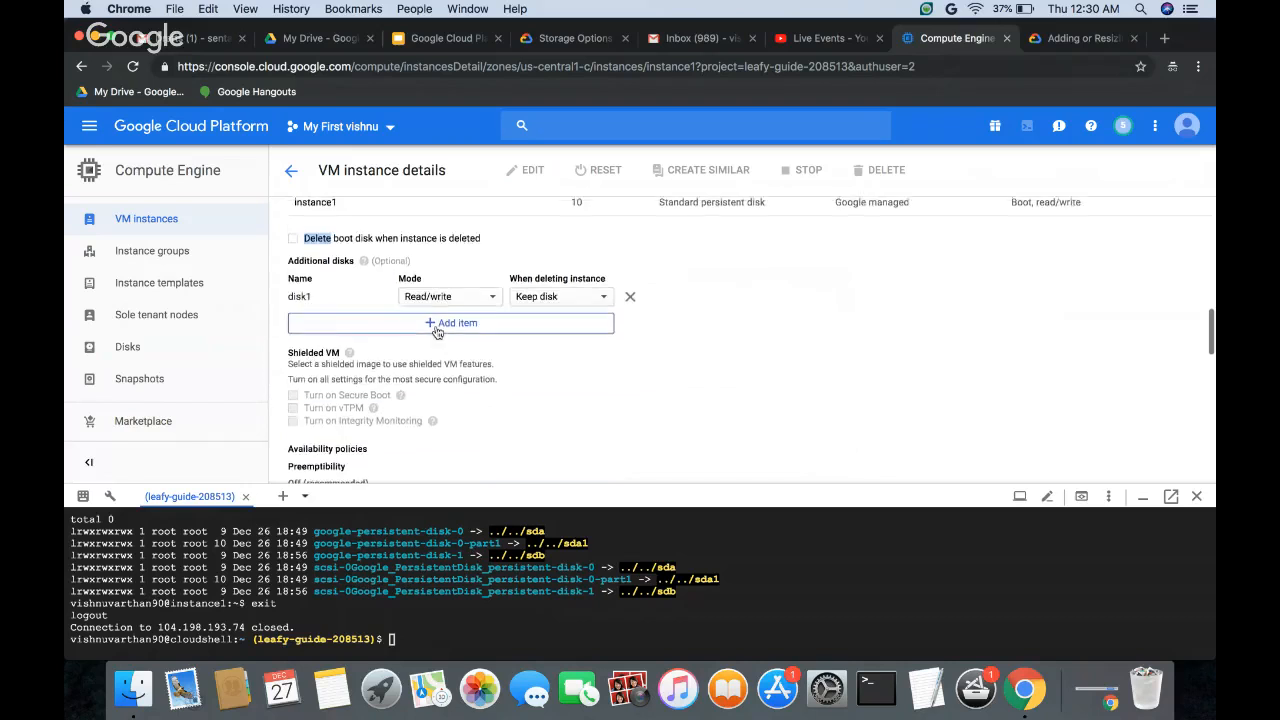
scroll(411, 320, up, 3)
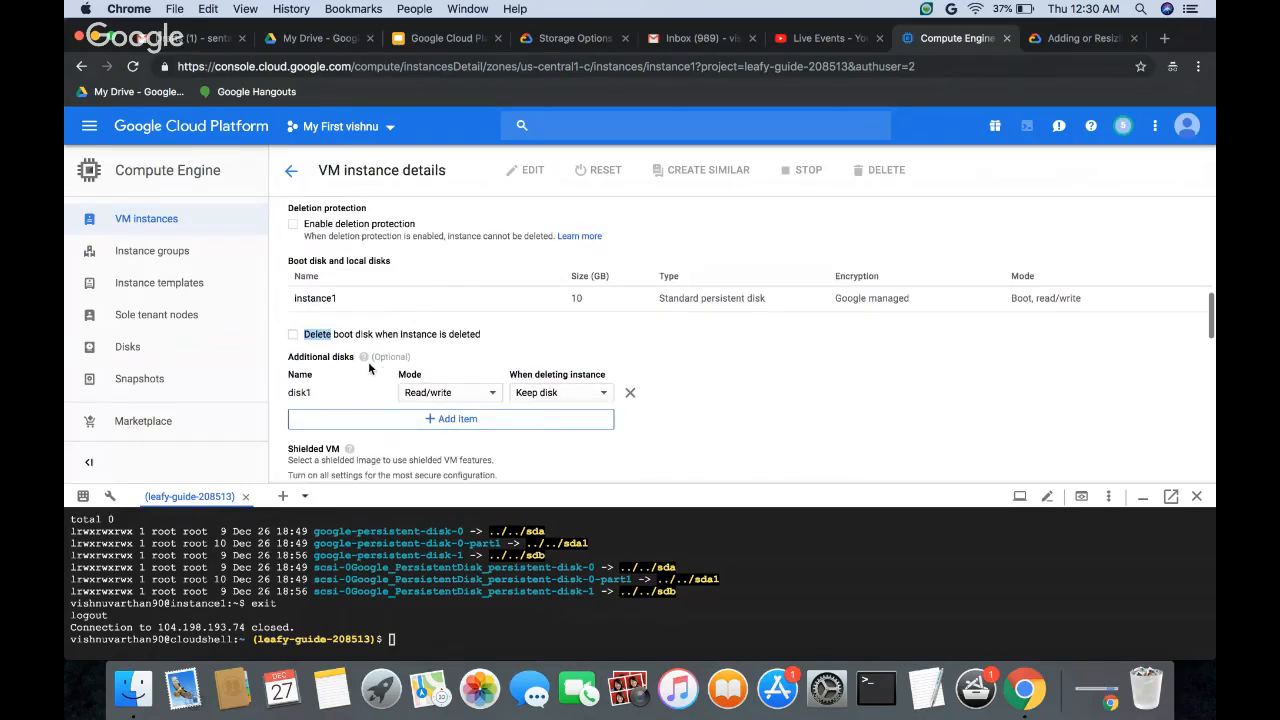
scroll(368, 367, down, 10)
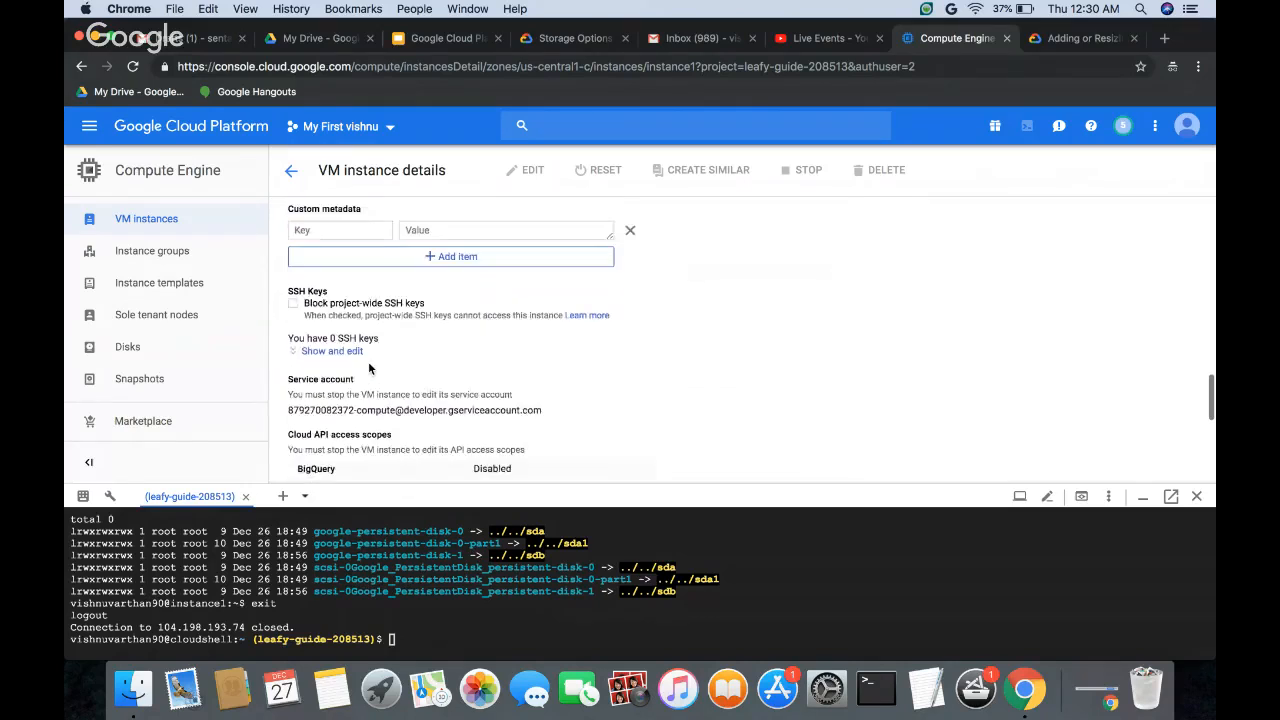
scroll(368, 368, down, 5)
scroll(368, 362, up, 5)
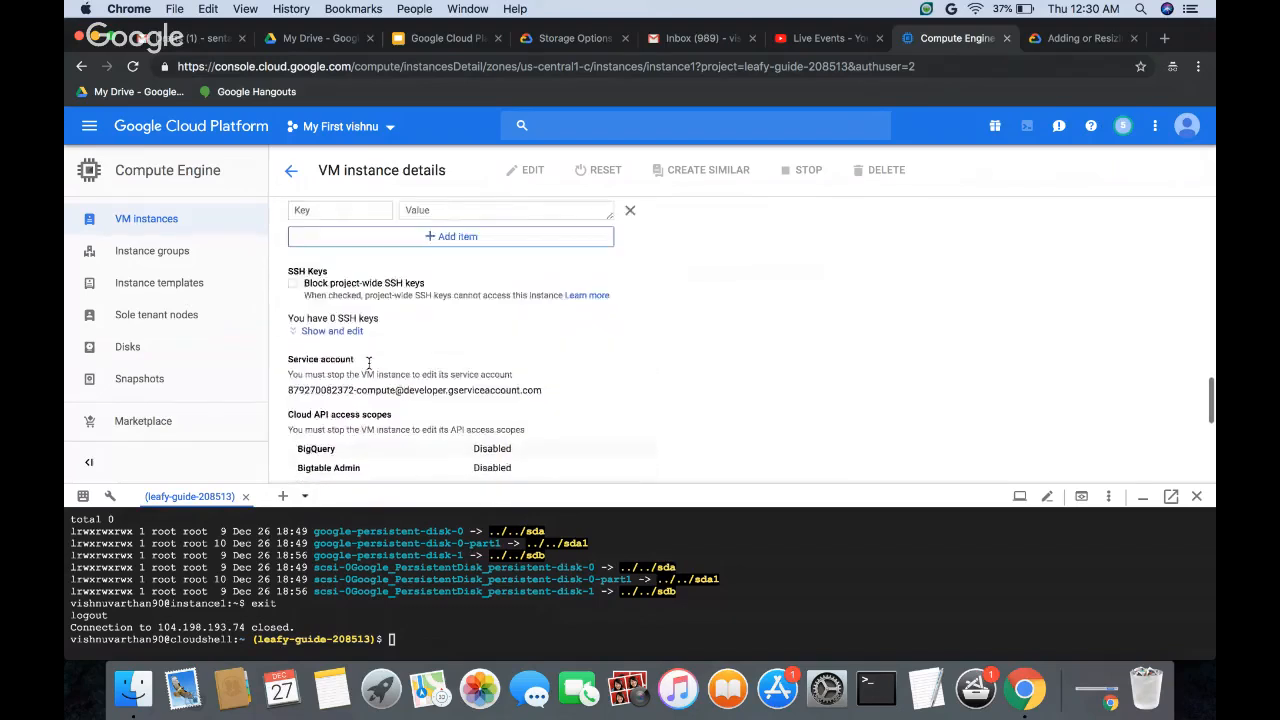
scroll(368, 362, up, 10)
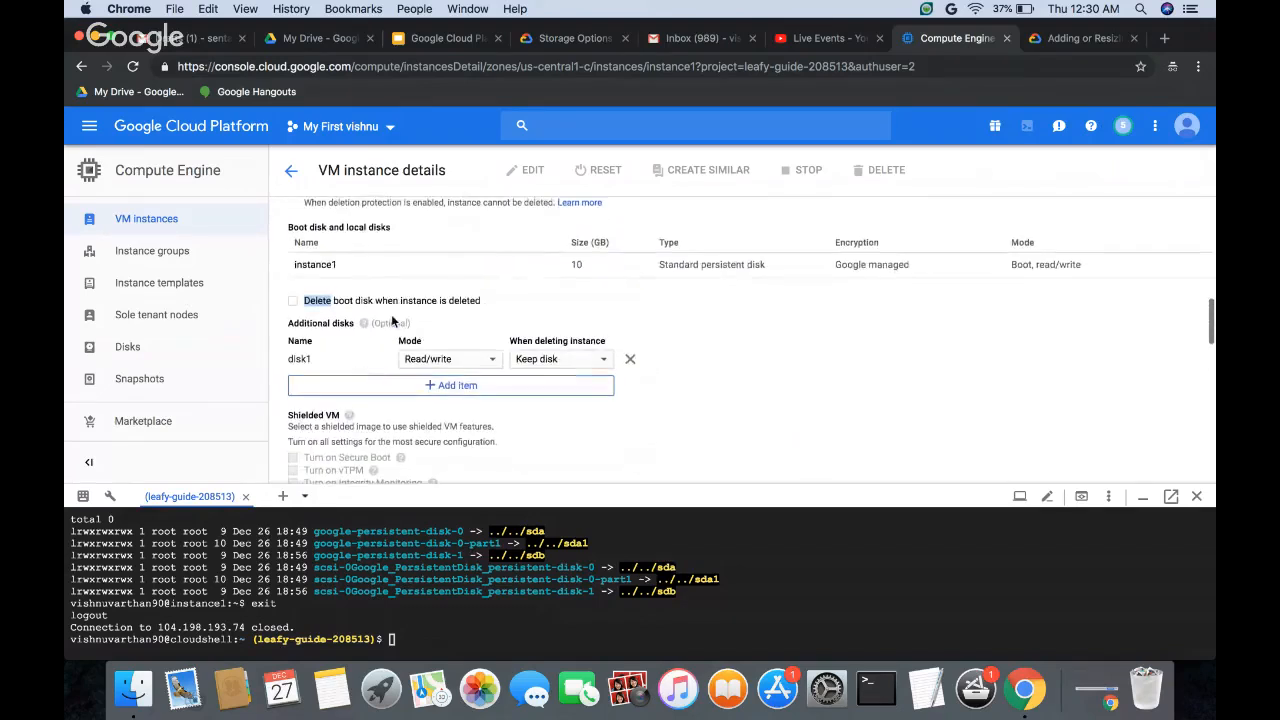
Step: Leave instance1's edit form without saving and go from the VM instances to the list of disks
scroll(393, 320, up, 6)
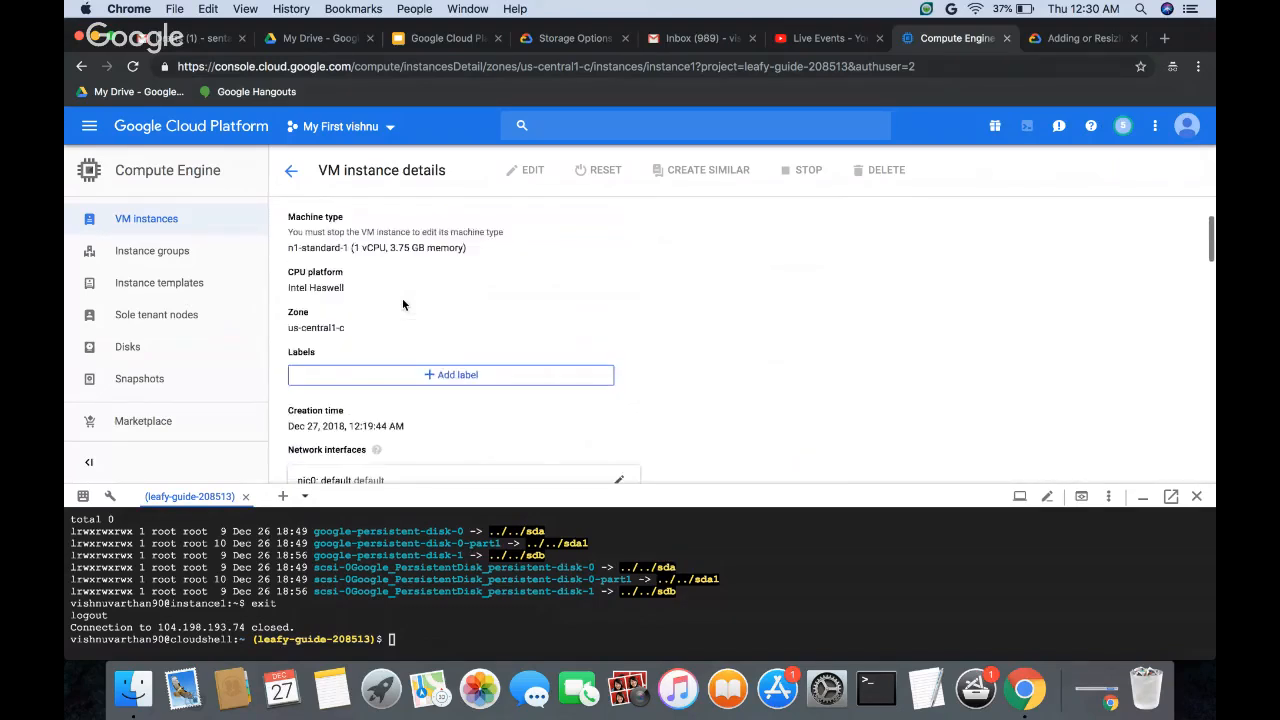
scroll(403, 304, up, 2)
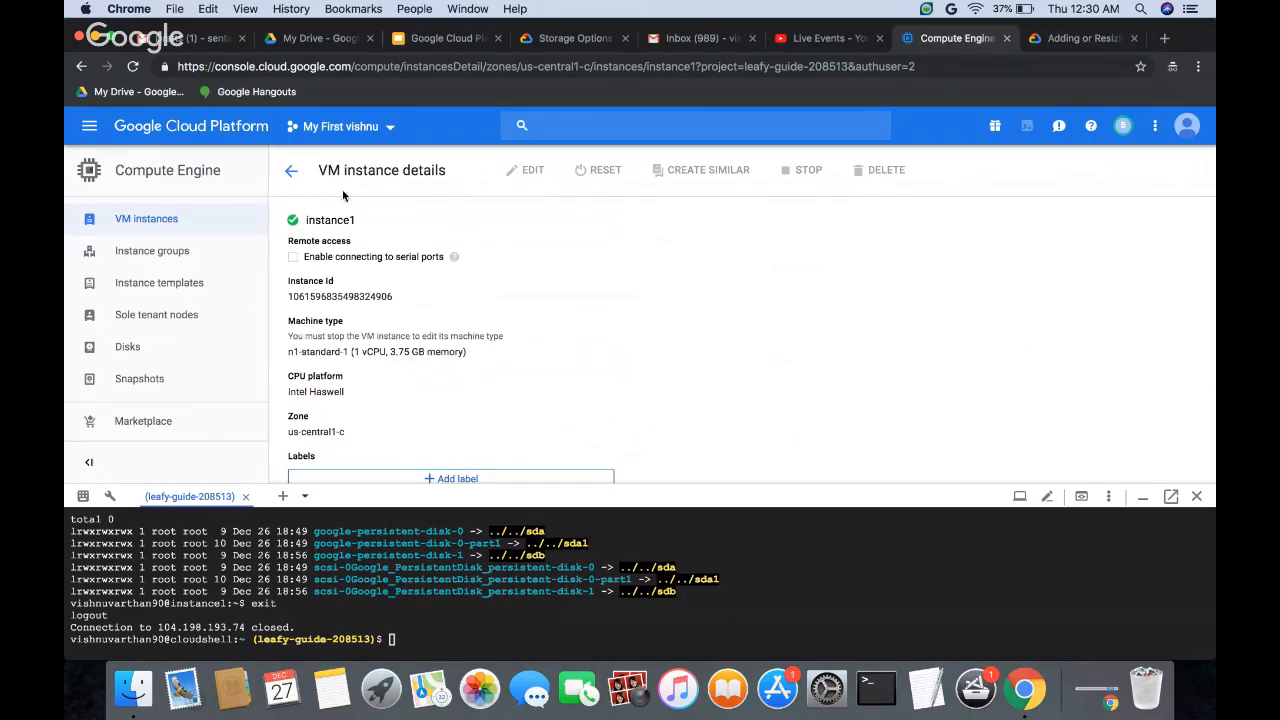
click(289, 180)
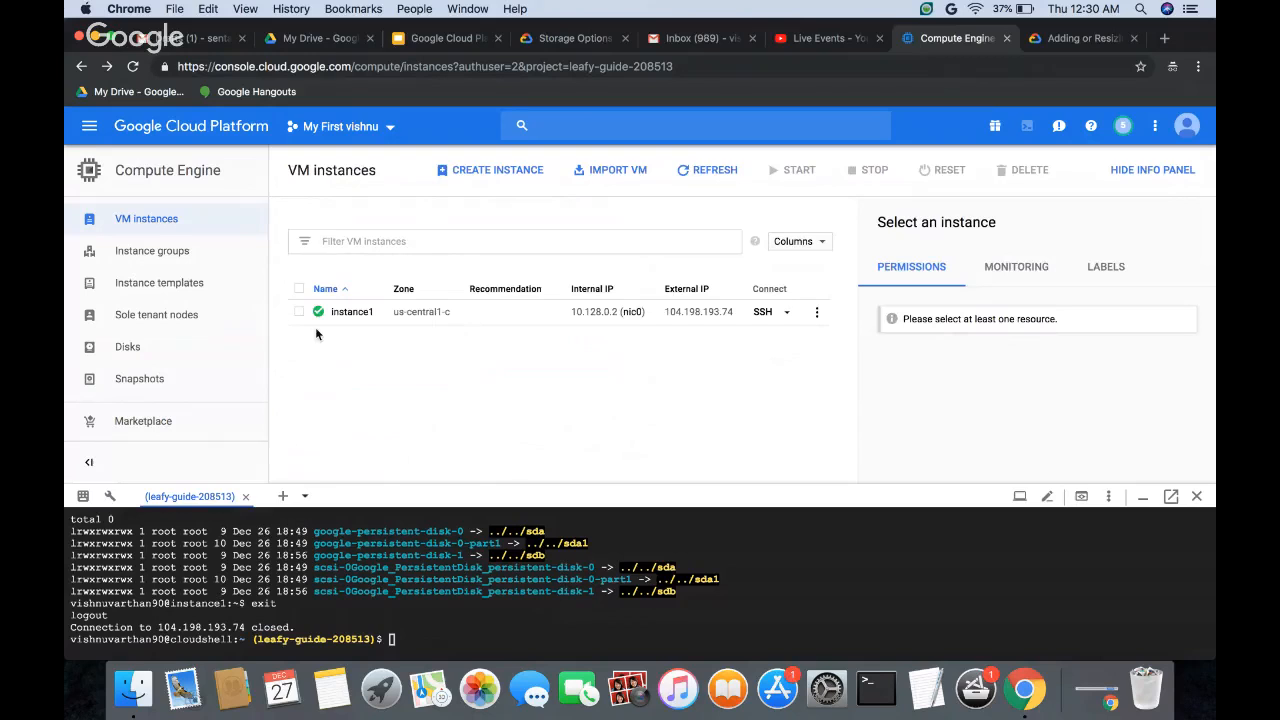
click(250, 316)
click(132, 347)
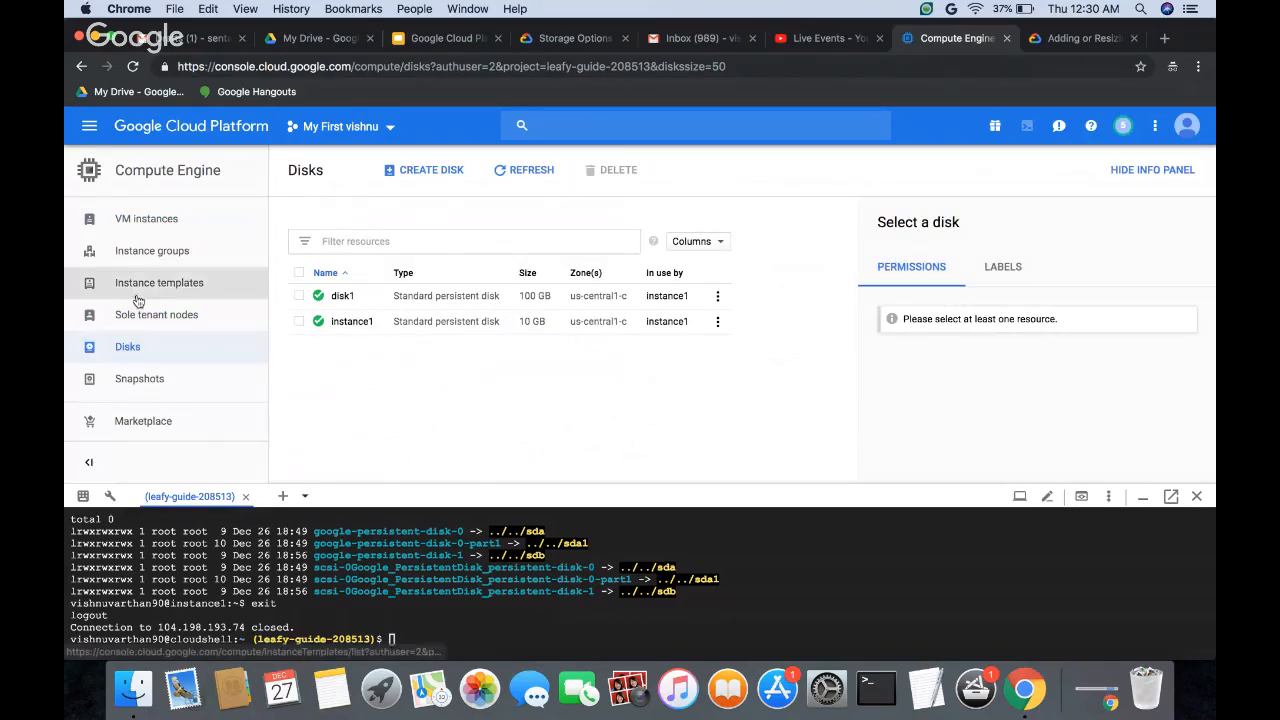
Step: Reopen instance1 for editing from the VM instances and look over its label, network interface and firewall settings
click(133, 222)
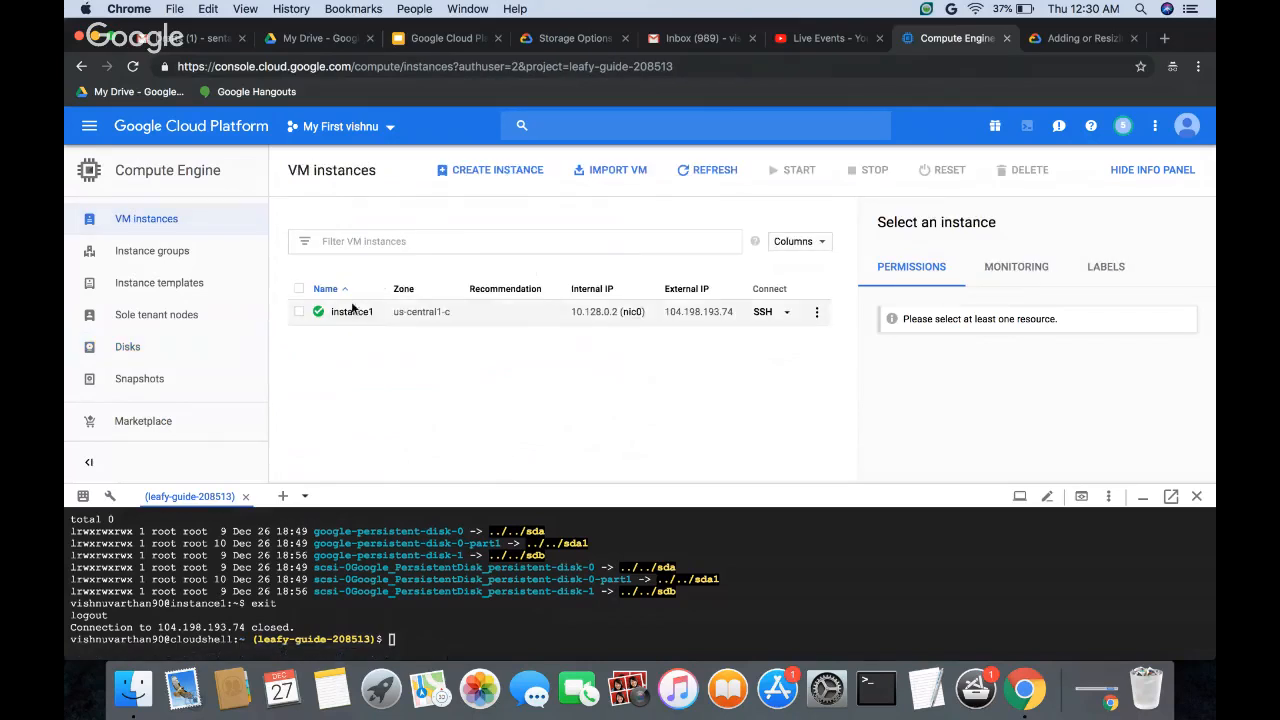
click(363, 316)
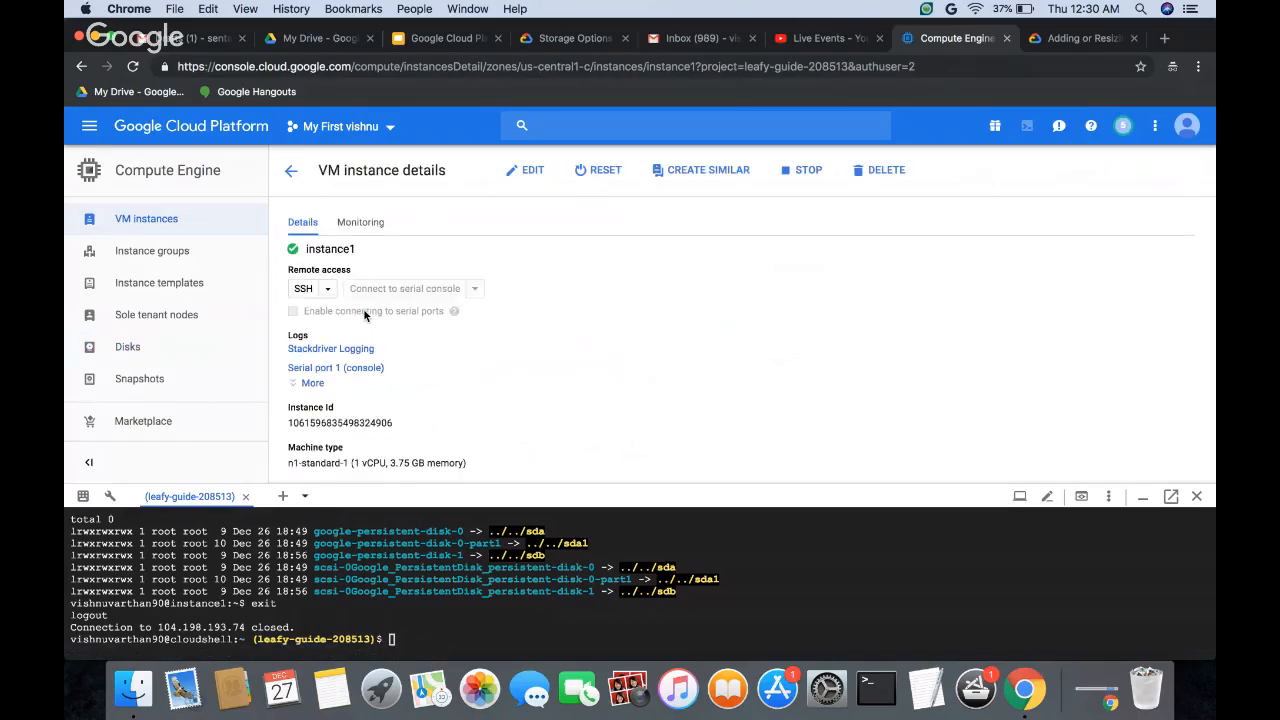
click(524, 174)
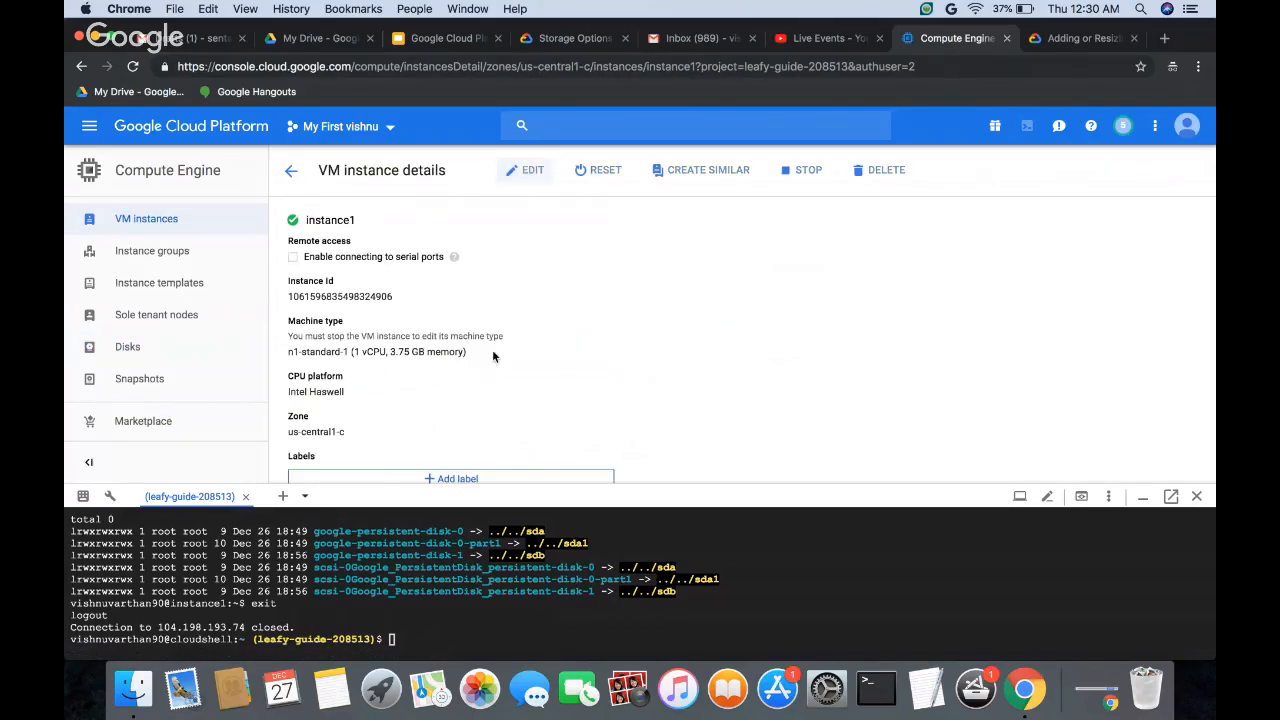
scroll(437, 389, down, 3)
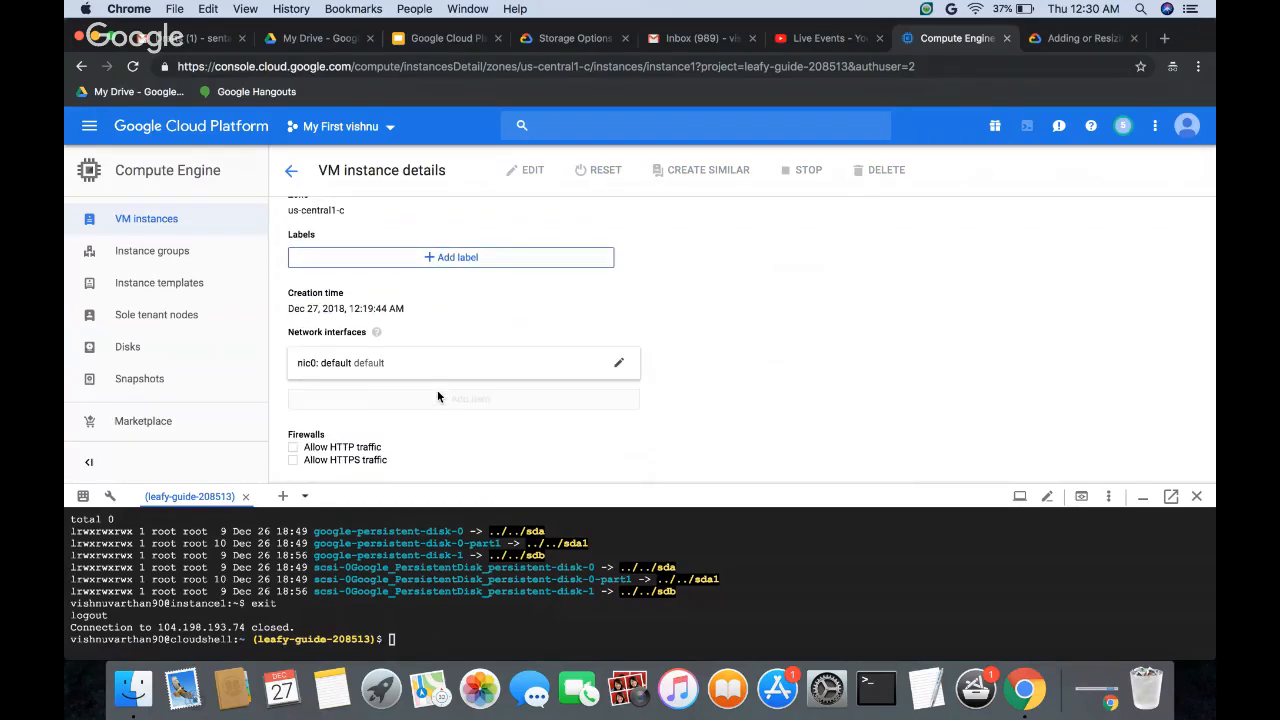
Step: Open disk1 from the list of disks and switch it to editing
click(127, 353)
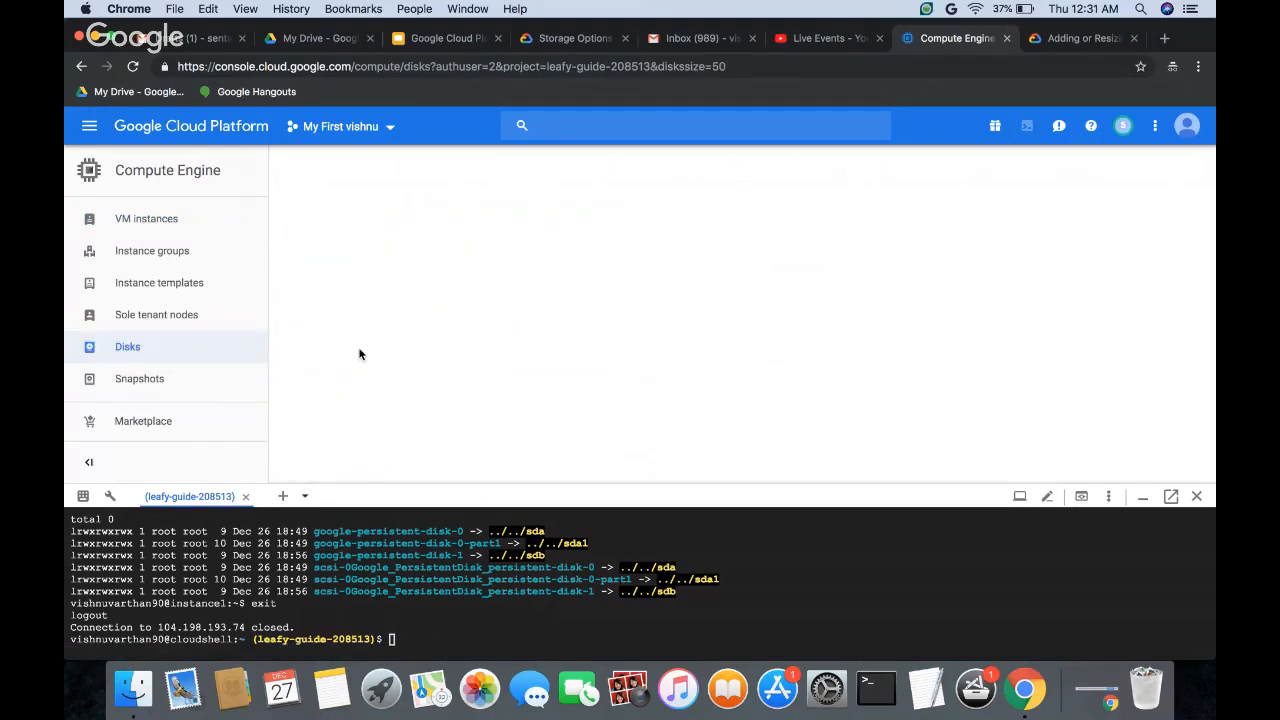
click(341, 298)
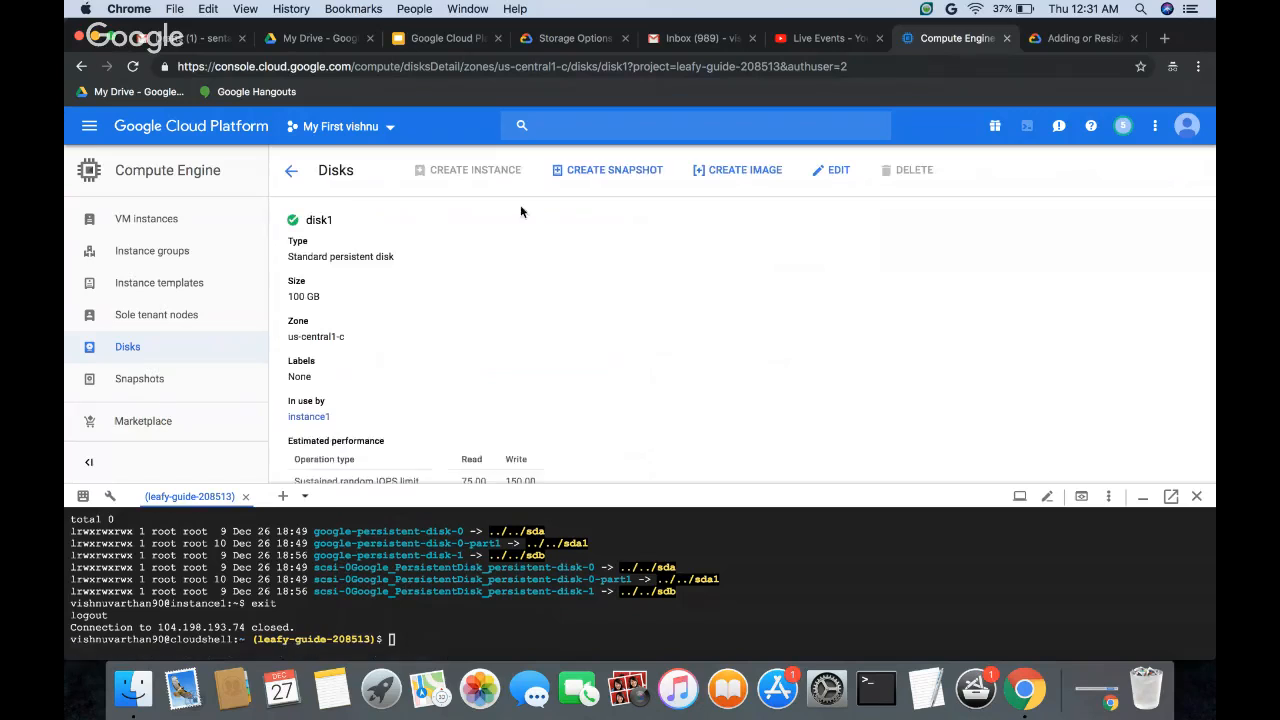
right_click(455, 326)
click(840, 171)
click(835, 171)
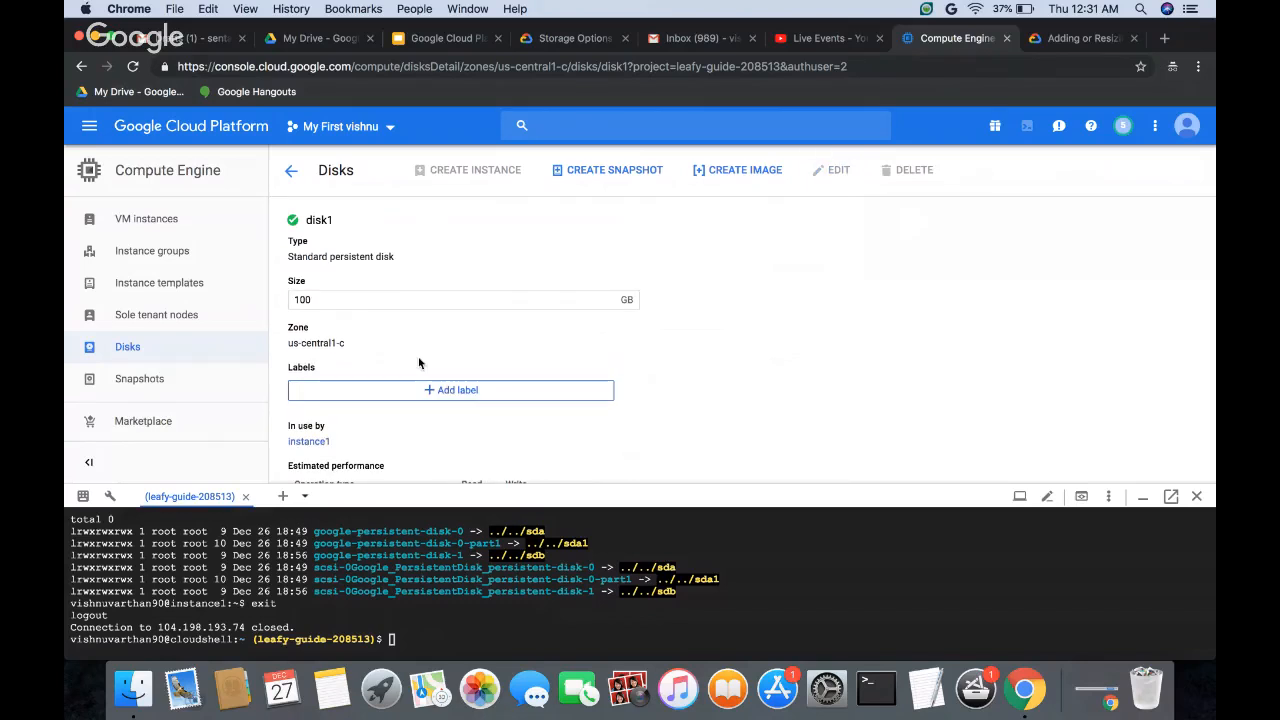
Step: Review disk1's size, labels, estimated performance and encryption type, and return to the list of disks without saving
scroll(419, 363, down, 3)
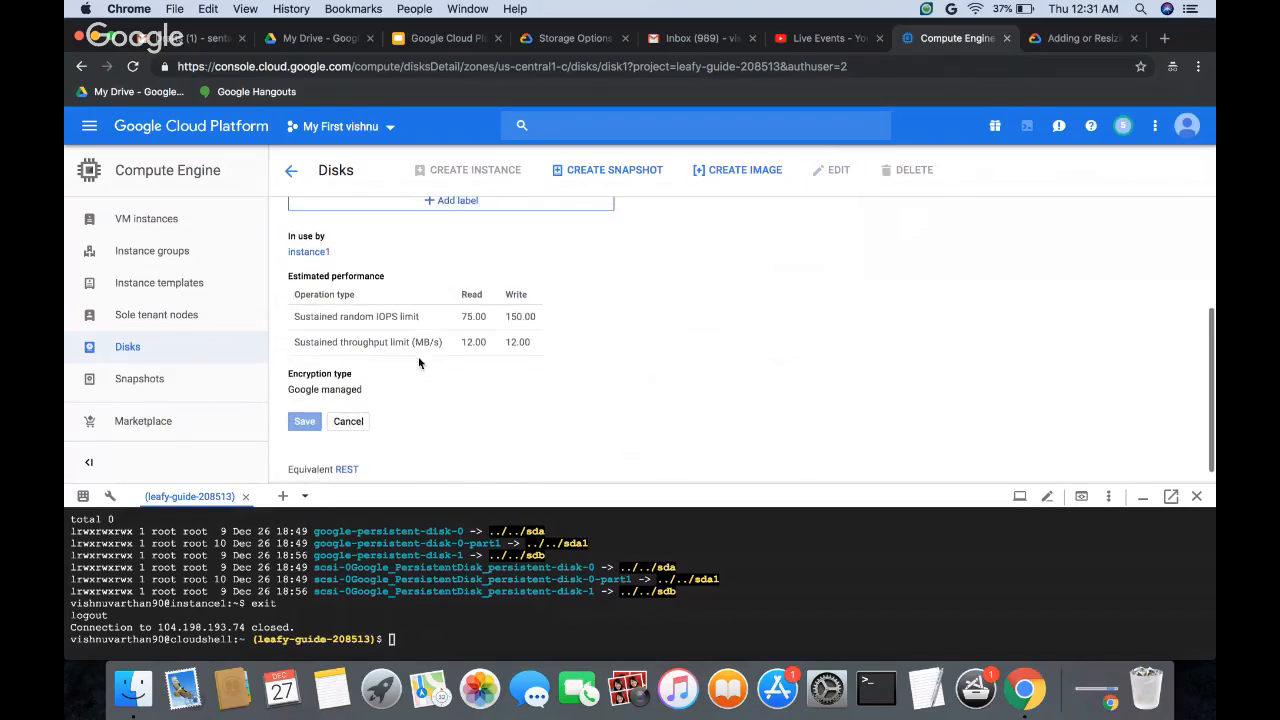
scroll(511, 348, down, 1)
scroll(511, 352, up, 1)
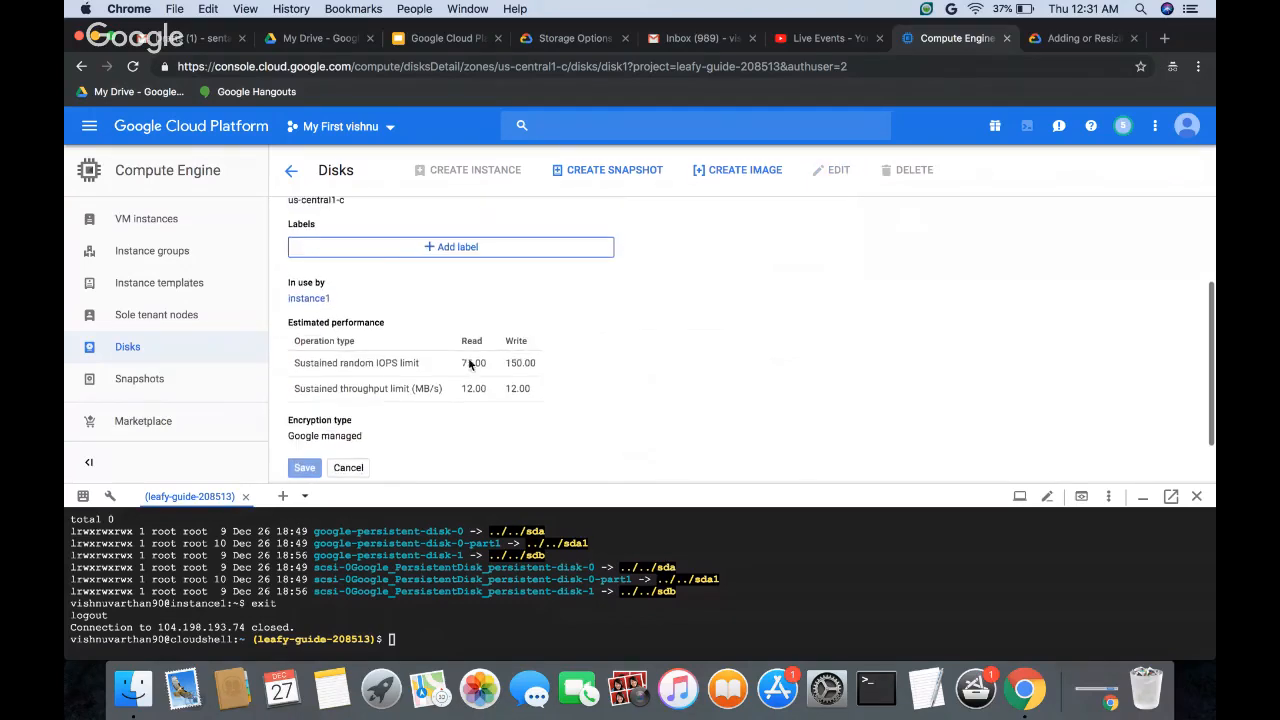
scroll(443, 318, up, 2)
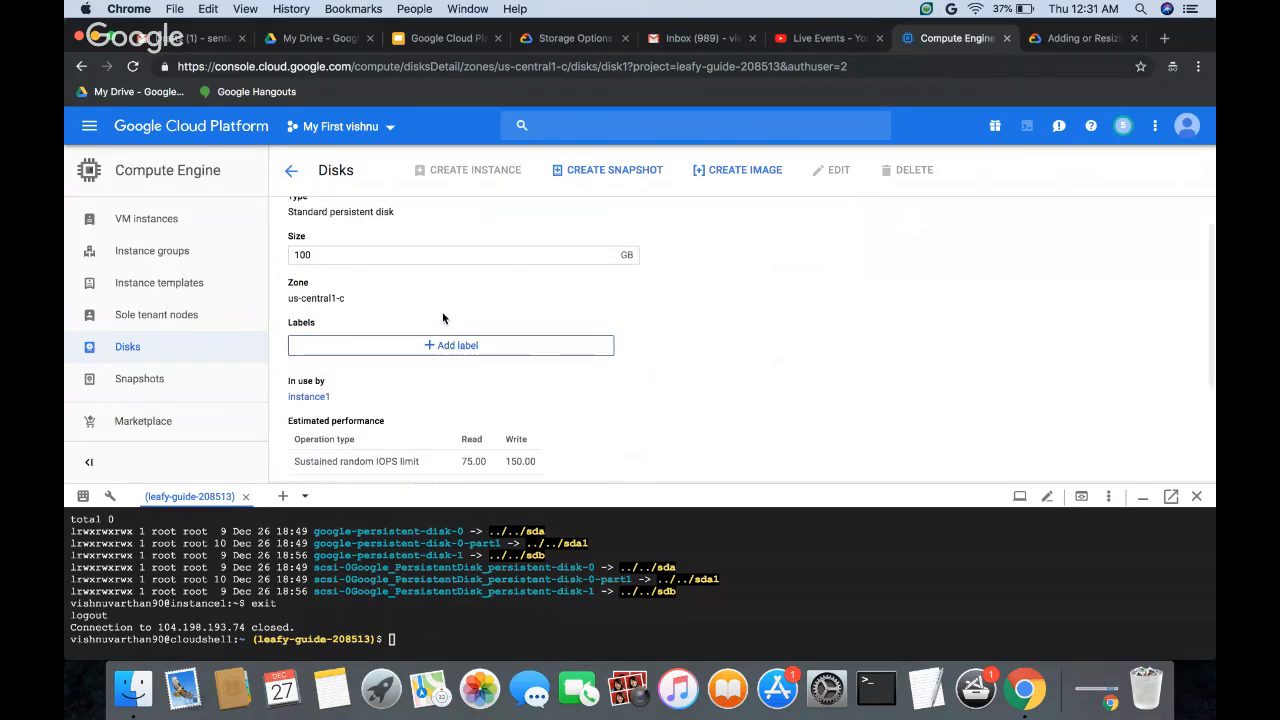
scroll(443, 318, up, 1)
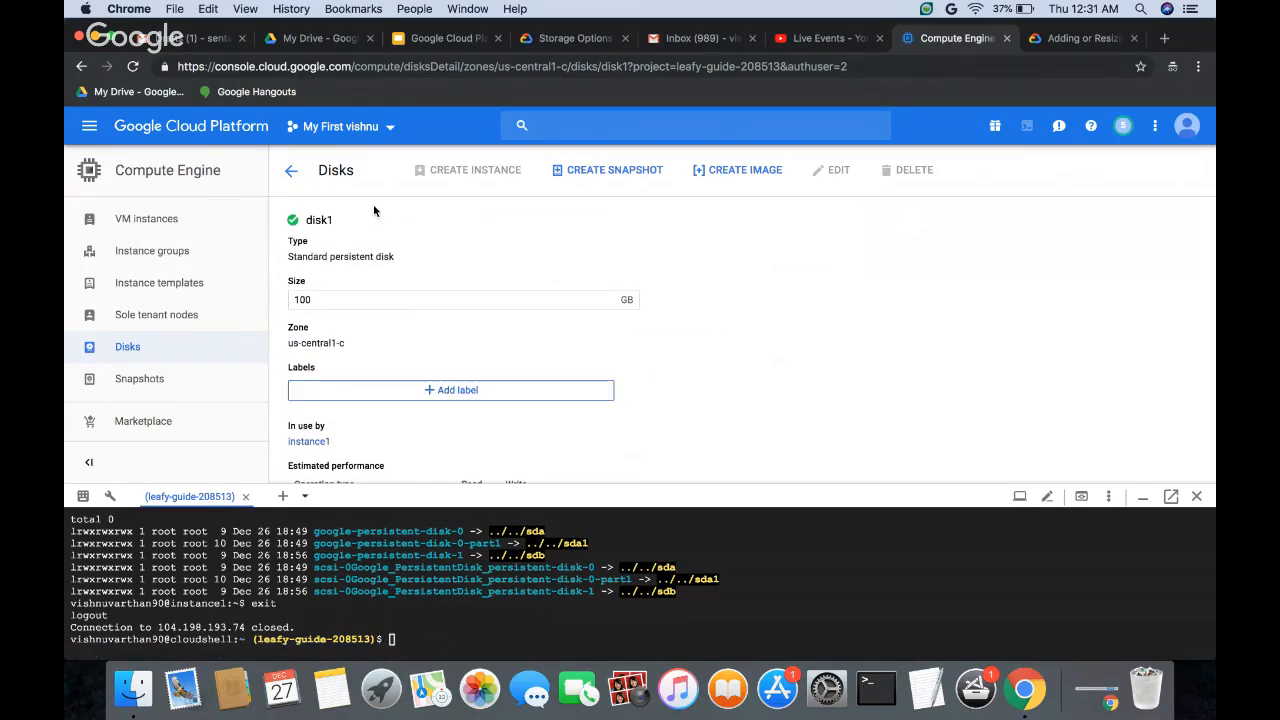
click(292, 168)
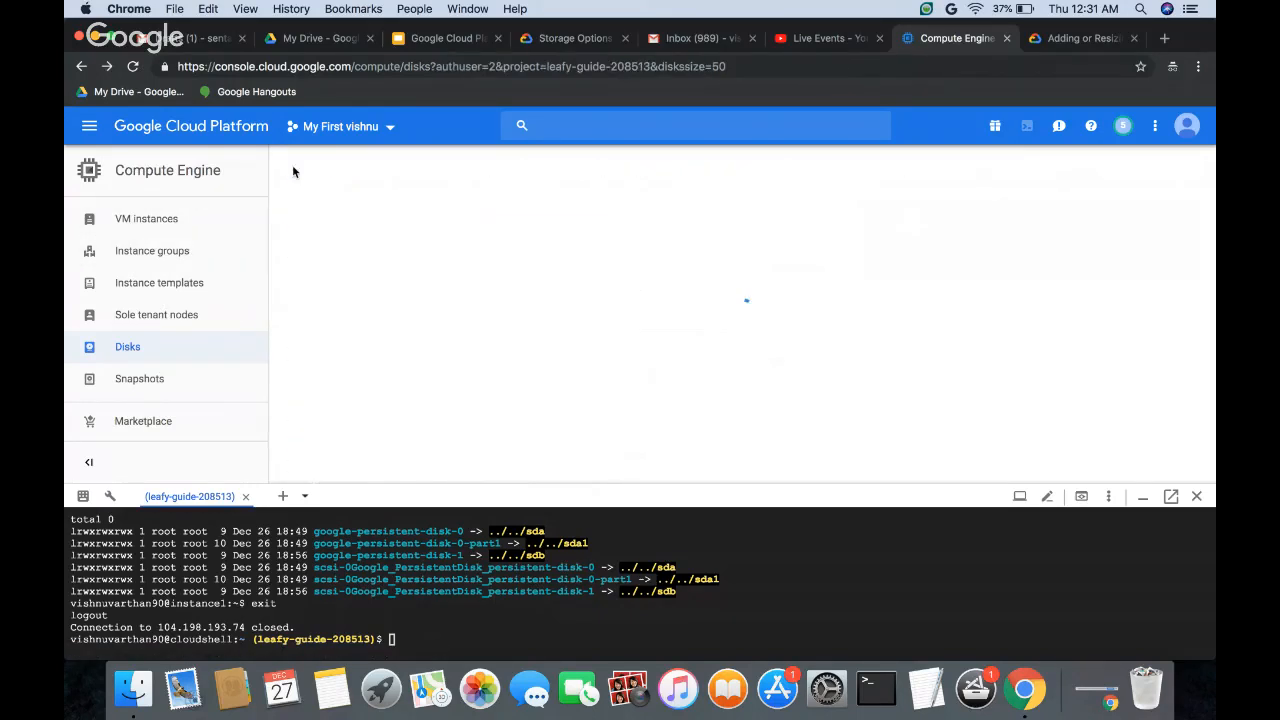
Step: Look through the platform's compute and storage services and go to the Disks page of Compute Engine
click(89, 126)
scroll(165, 502, down, 4)
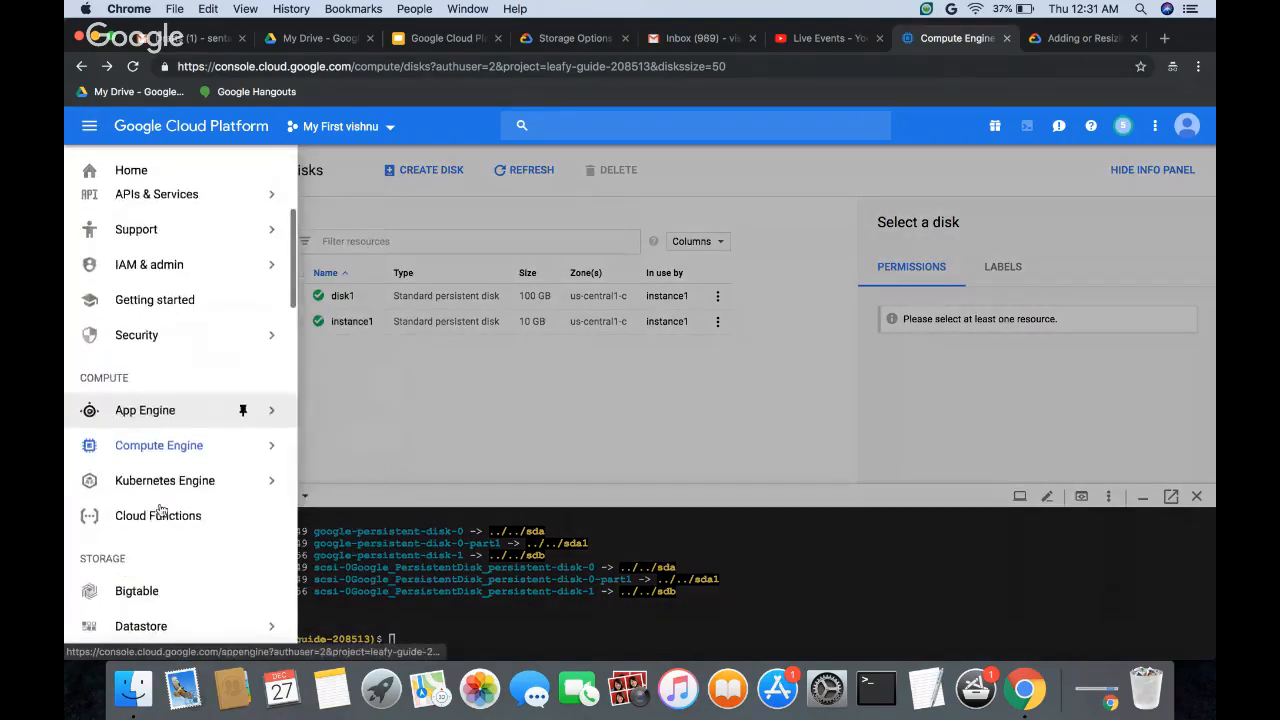
scroll(160, 510, up, 3)
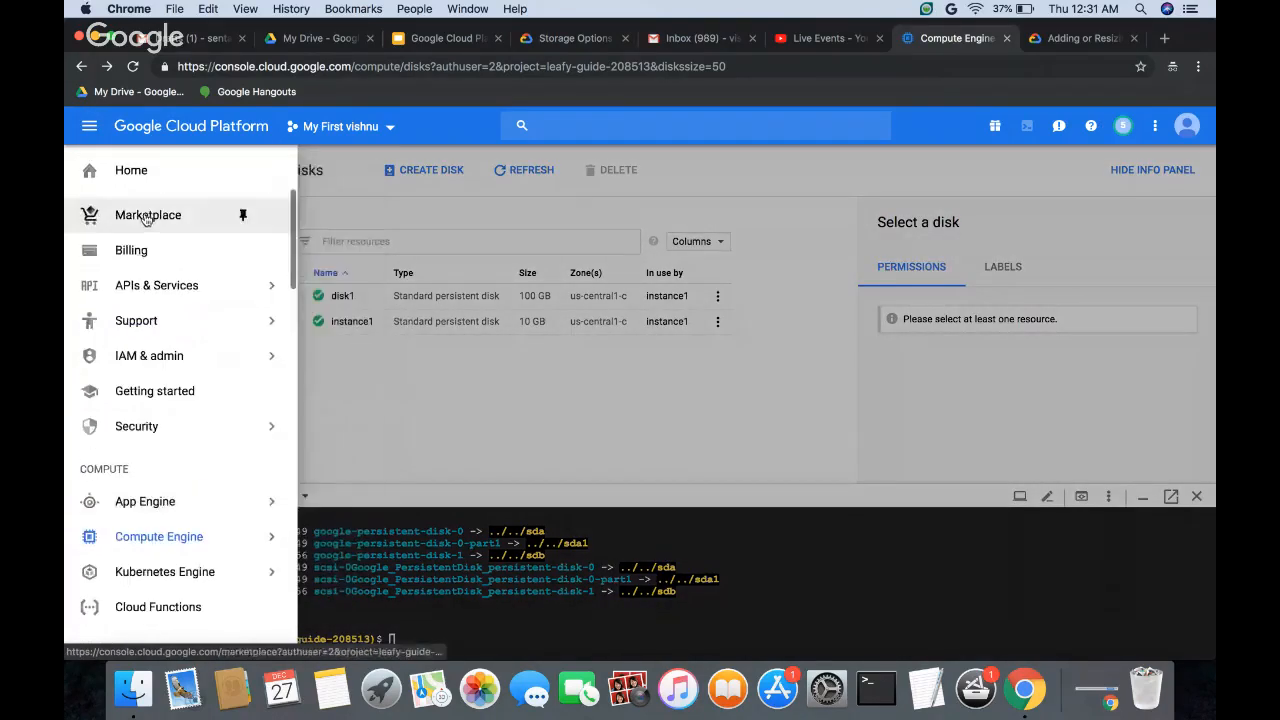
scroll(150, 535, down, 3)
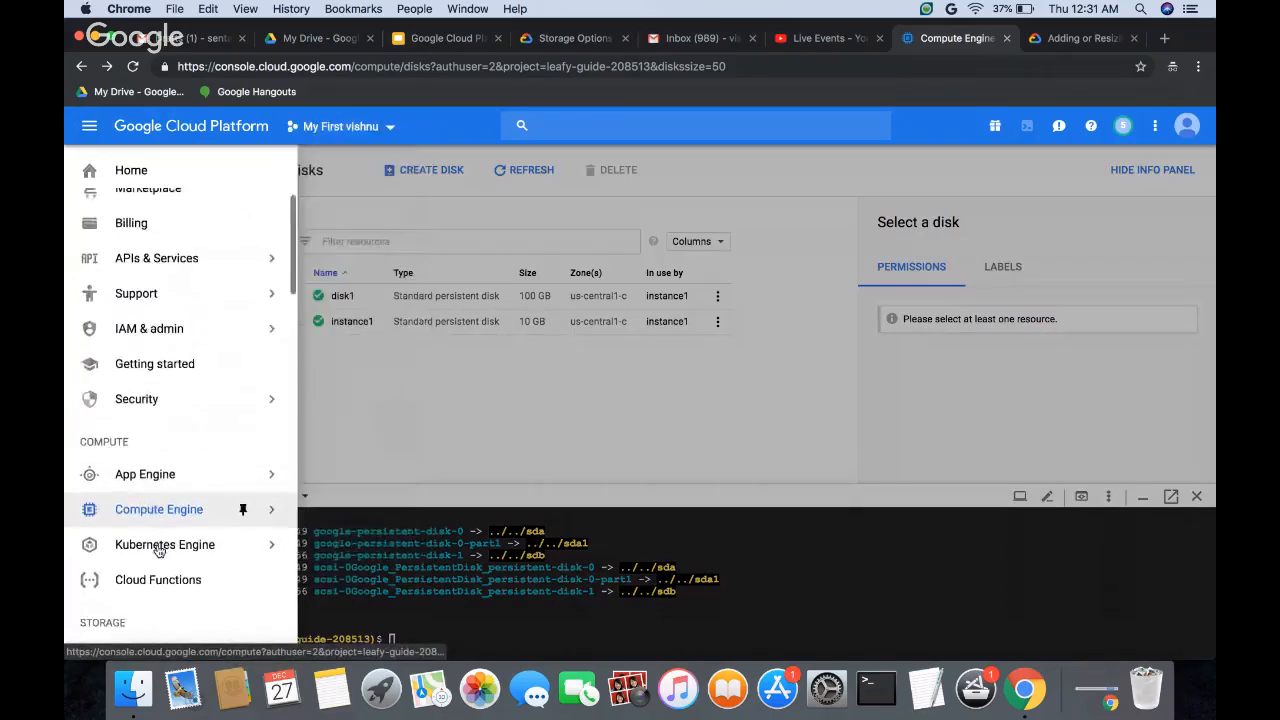
mouse_move(158, 552)
scroll(158, 550, down, 2)
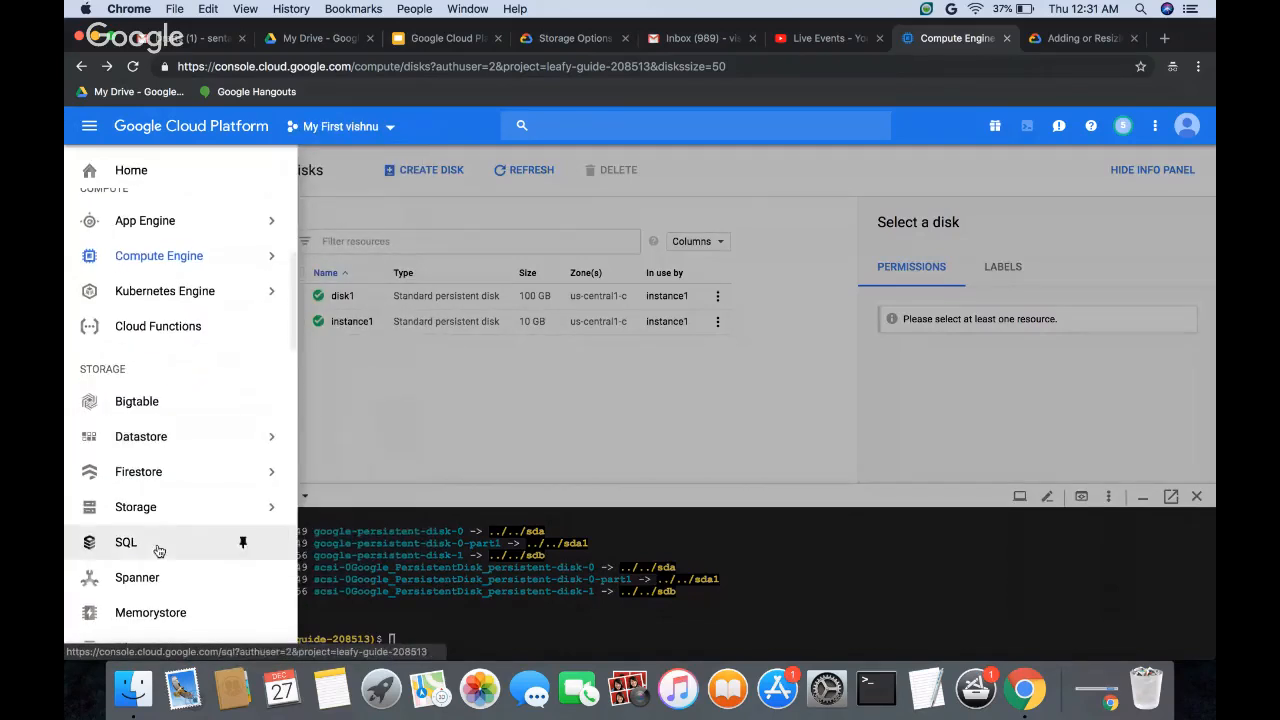
mouse_move(160, 302)
mouse_move(154, 268)
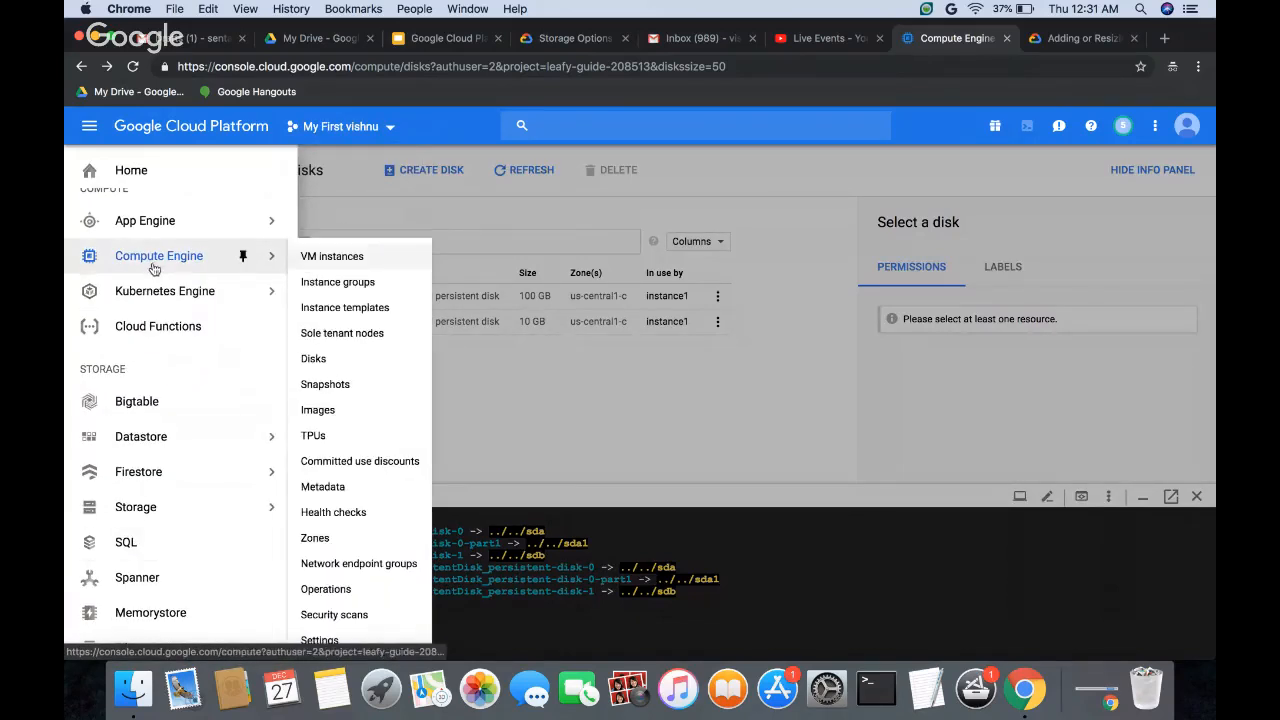
click(316, 364)
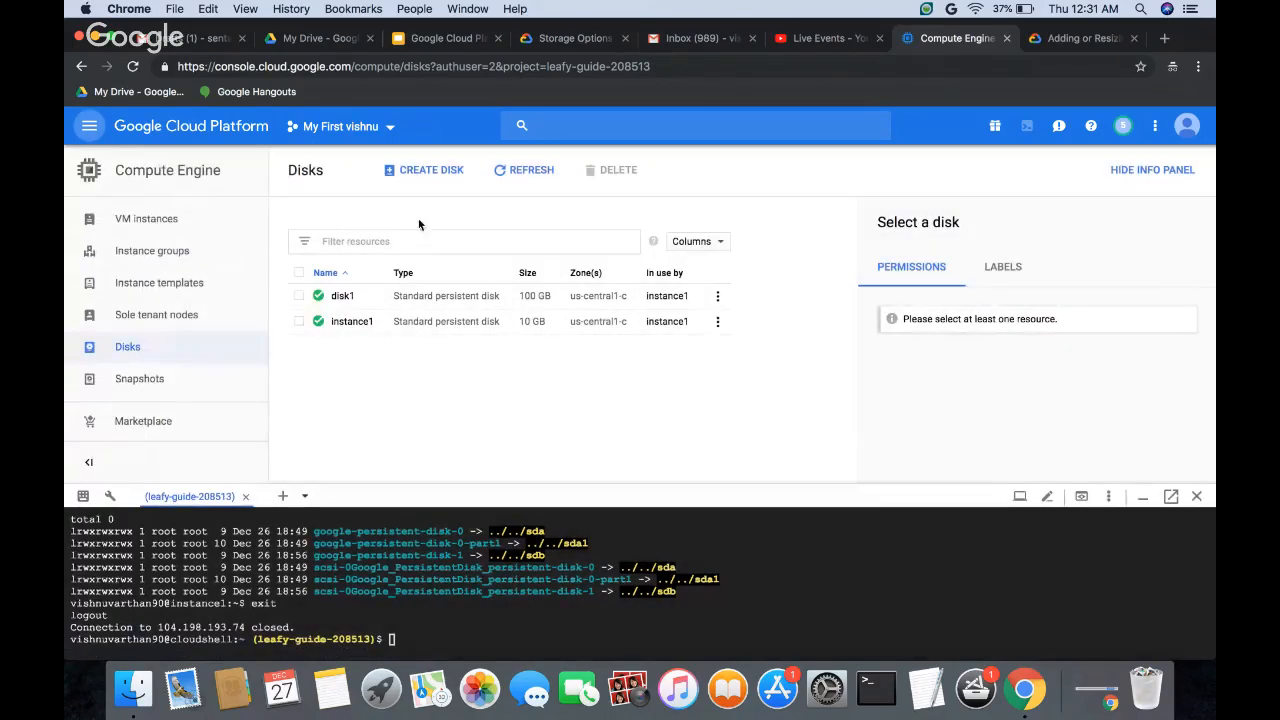
Step: Start creating a disk, shrink the Cloud Shell area to enlarge the form and keep Standard persistent disk as the type
click(414, 171)
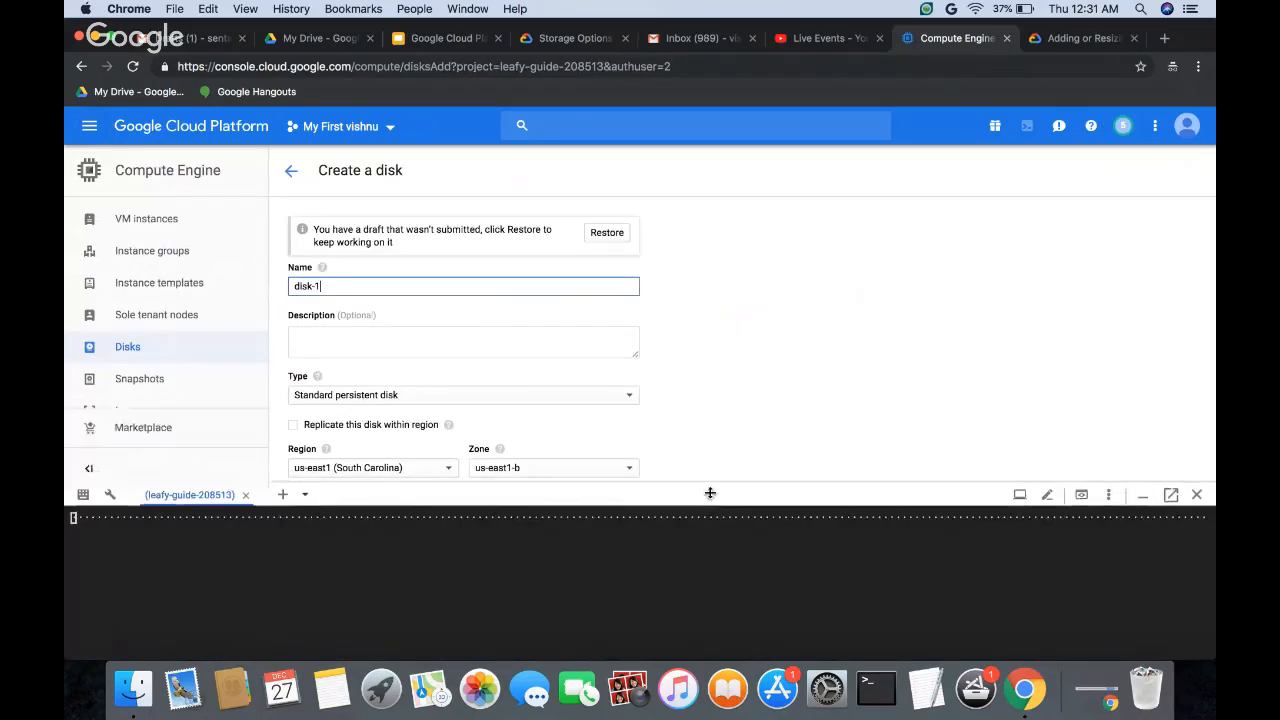
drag(710, 492, 710, 625)
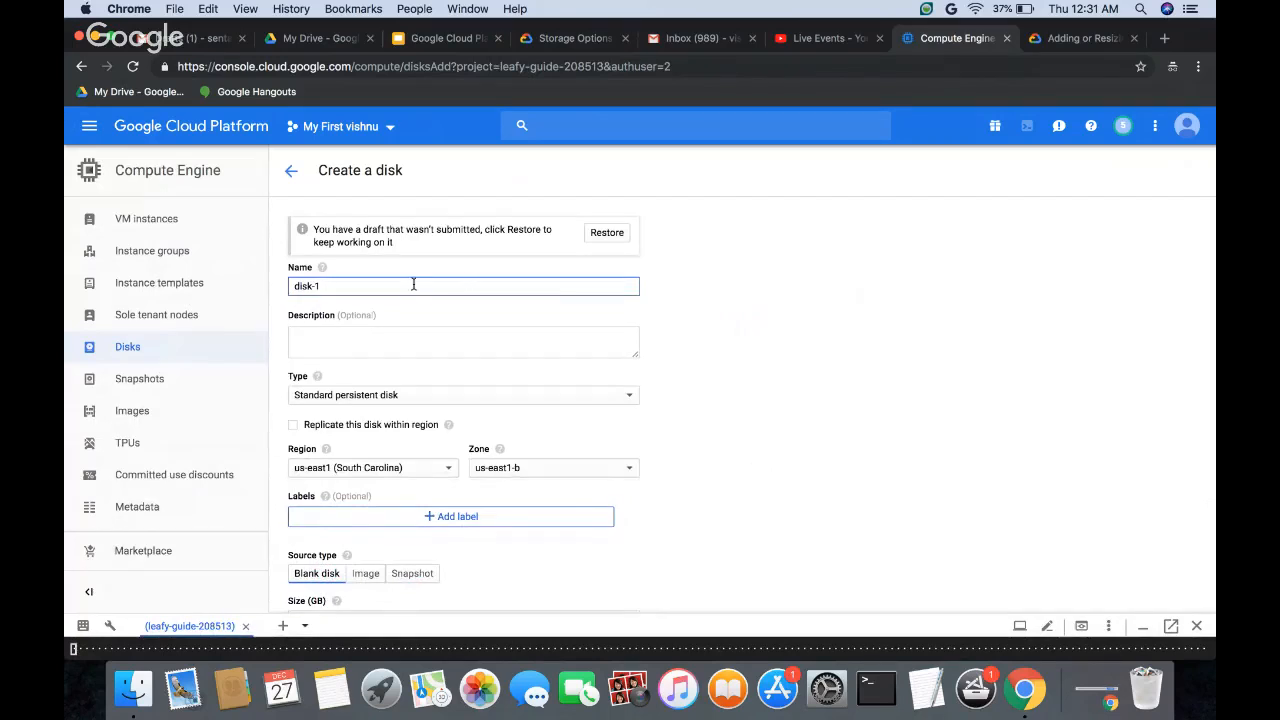
scroll(507, 336, down, 2)
click(445, 295)
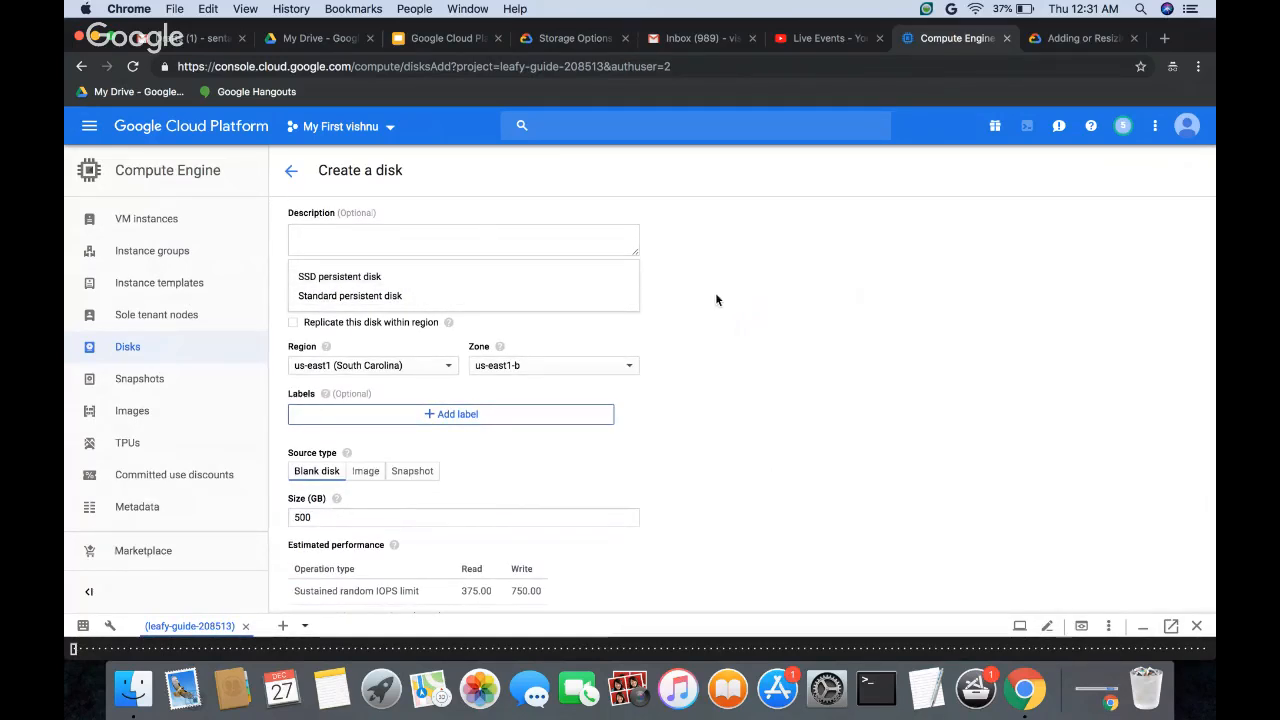
click(479, 300)
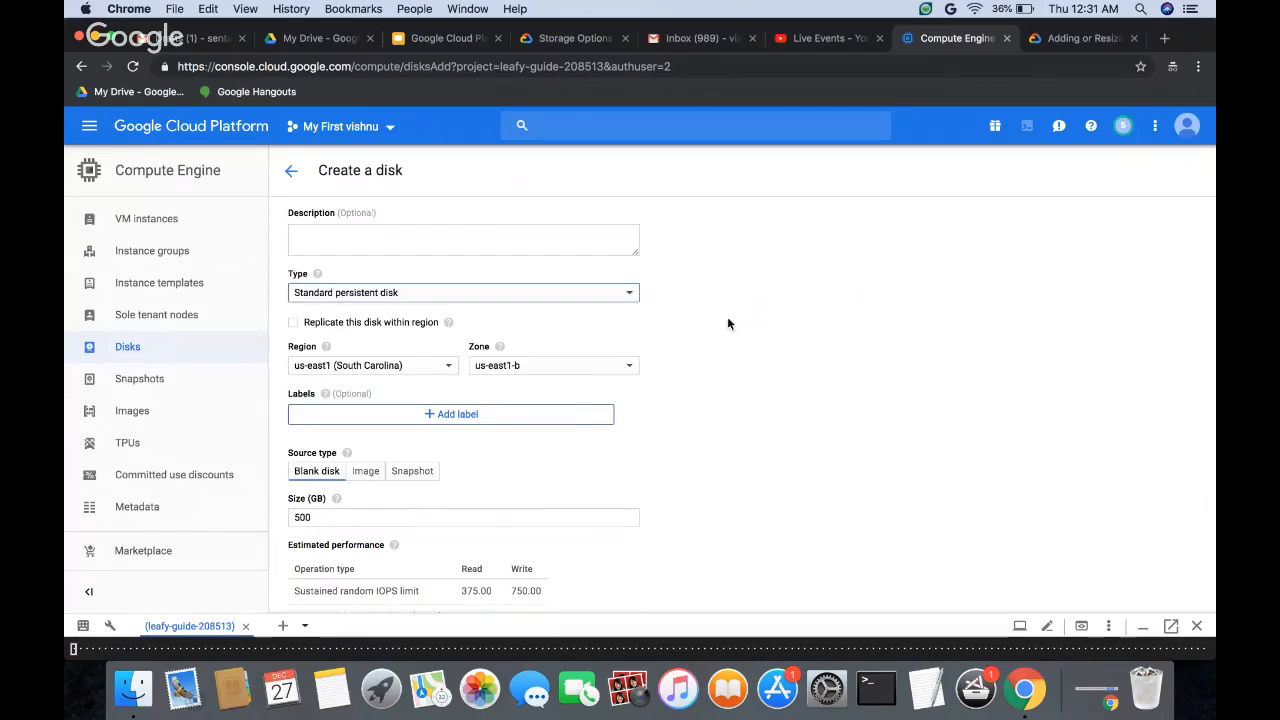
scroll(713, 334, down, 1)
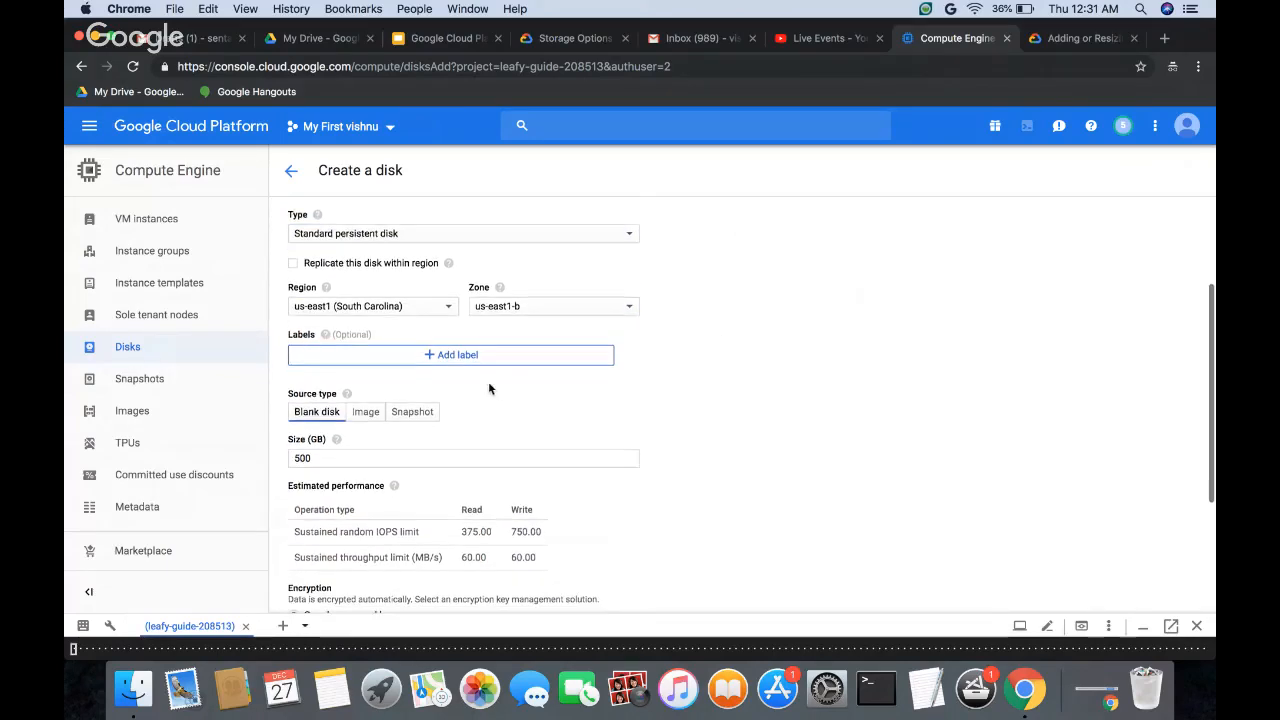
scroll(430, 463, down, 2)
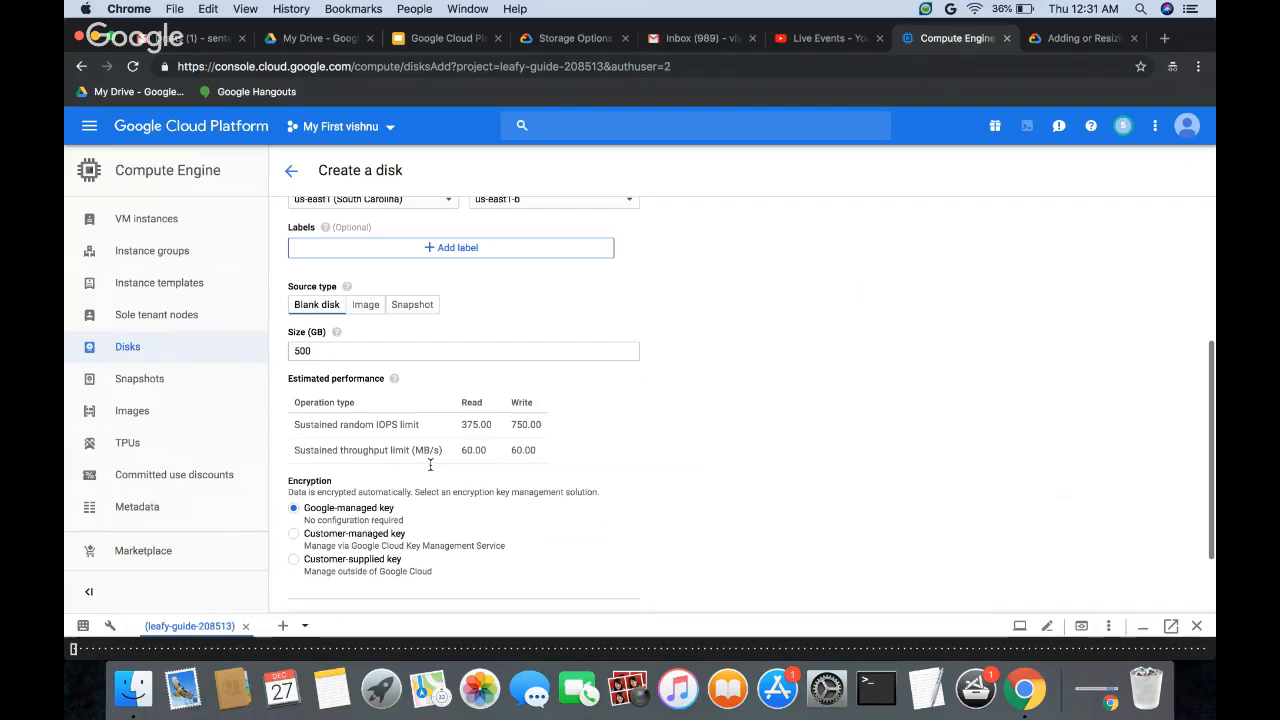
click(364, 306)
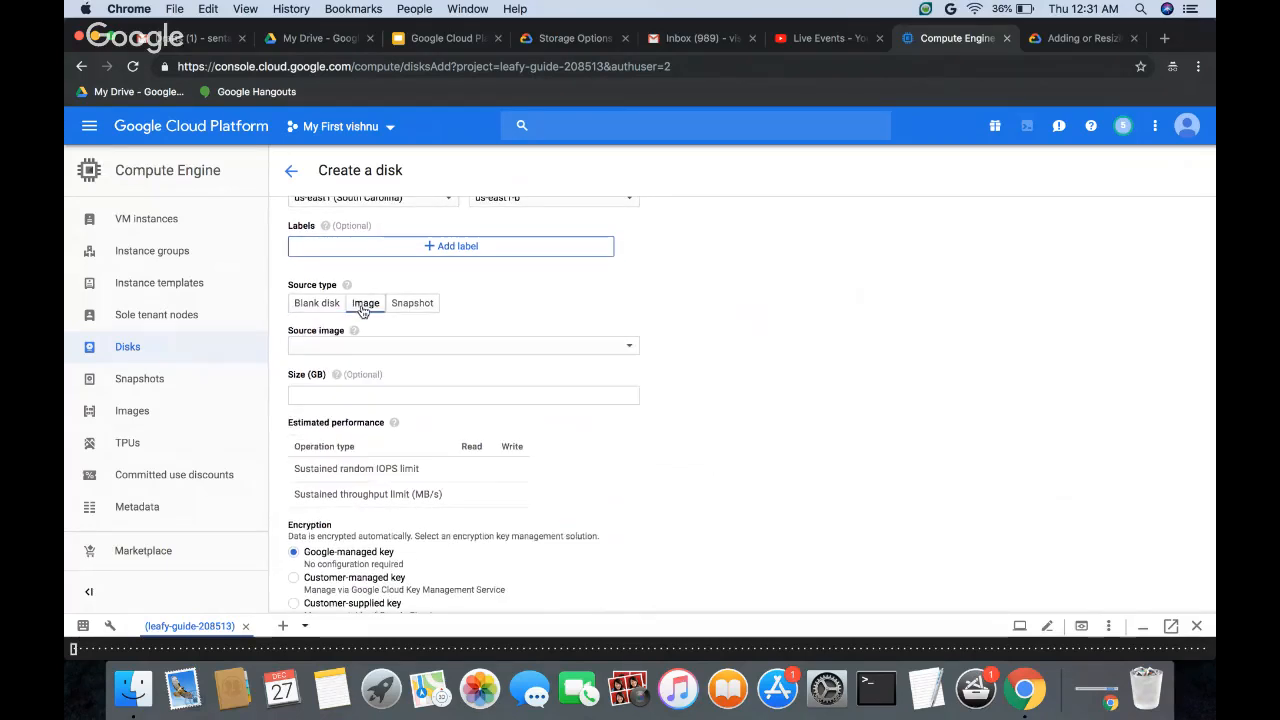
click(431, 355)
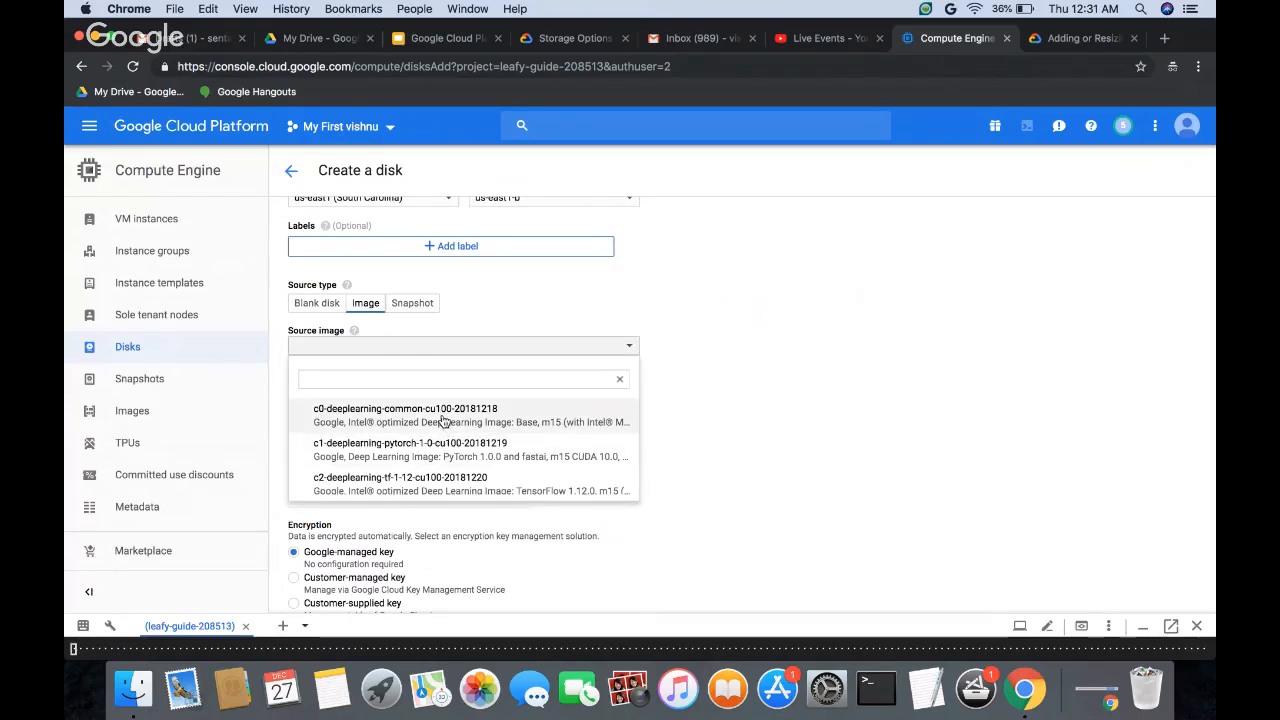
scroll(446, 463, down, 10)
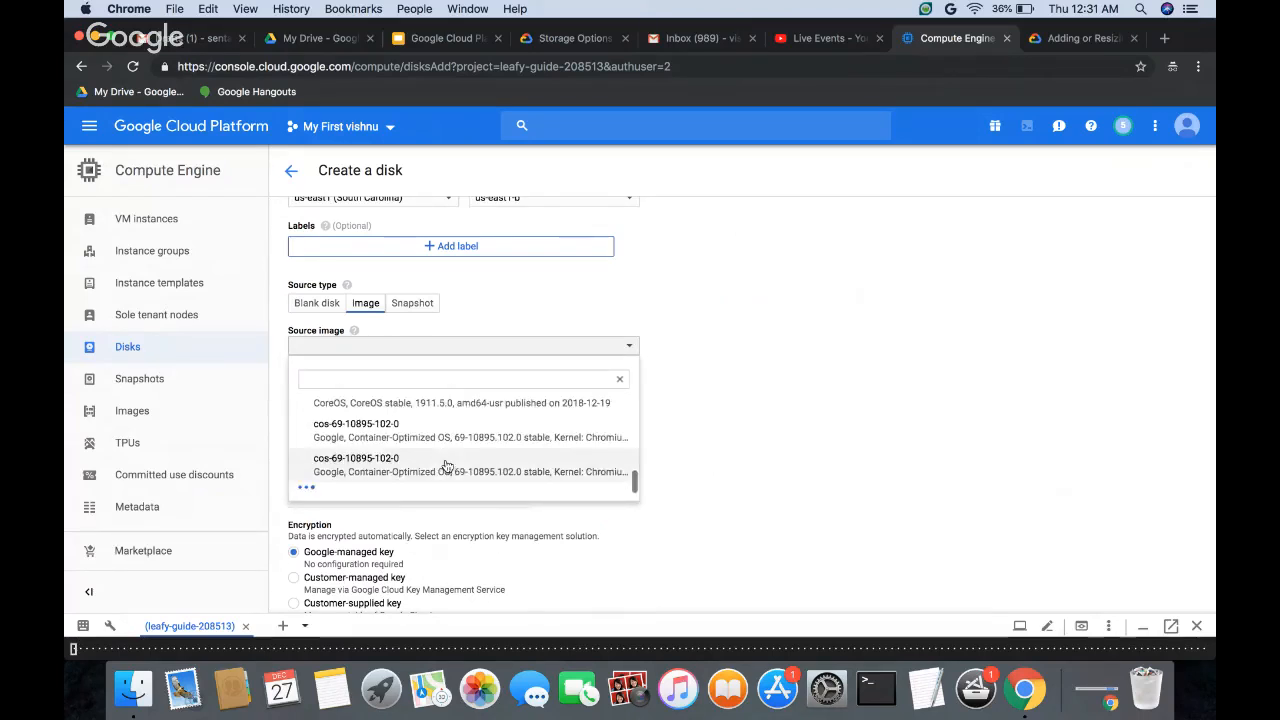
scroll(446, 463, up, 10)
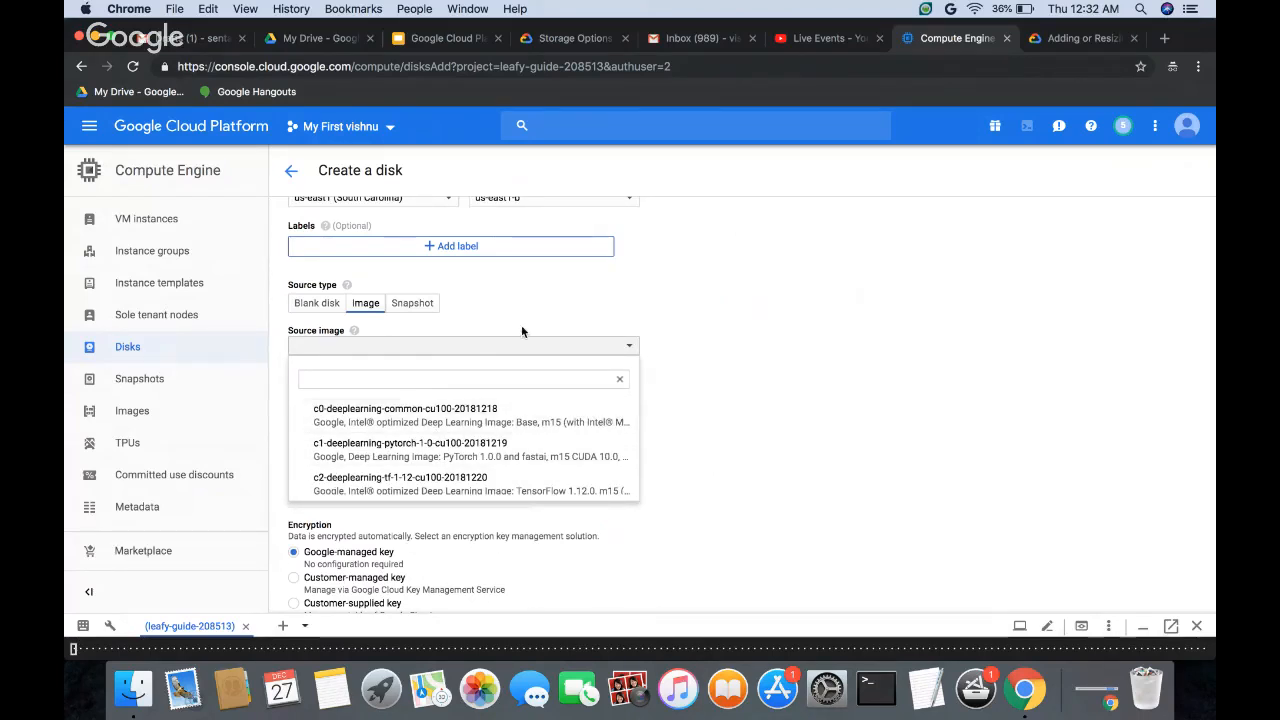
click(467, 423)
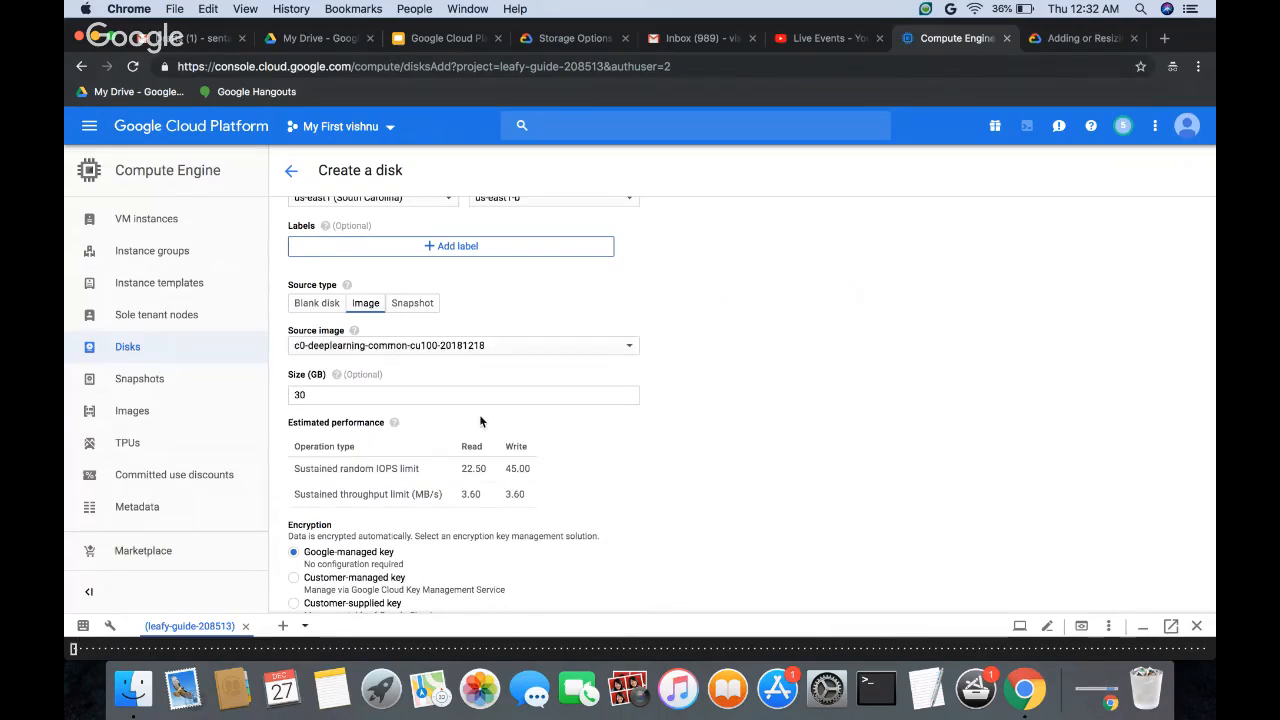
drag(308, 394, 293, 391)
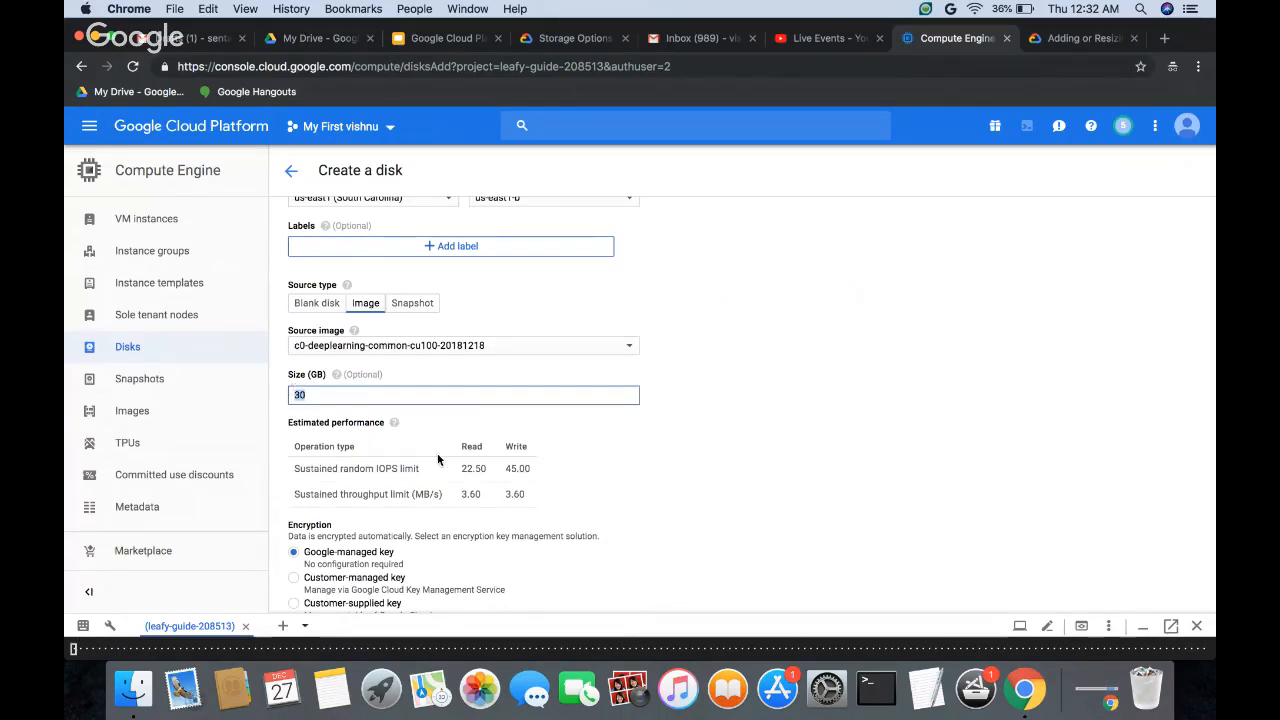
scroll(437, 459, down, 1)
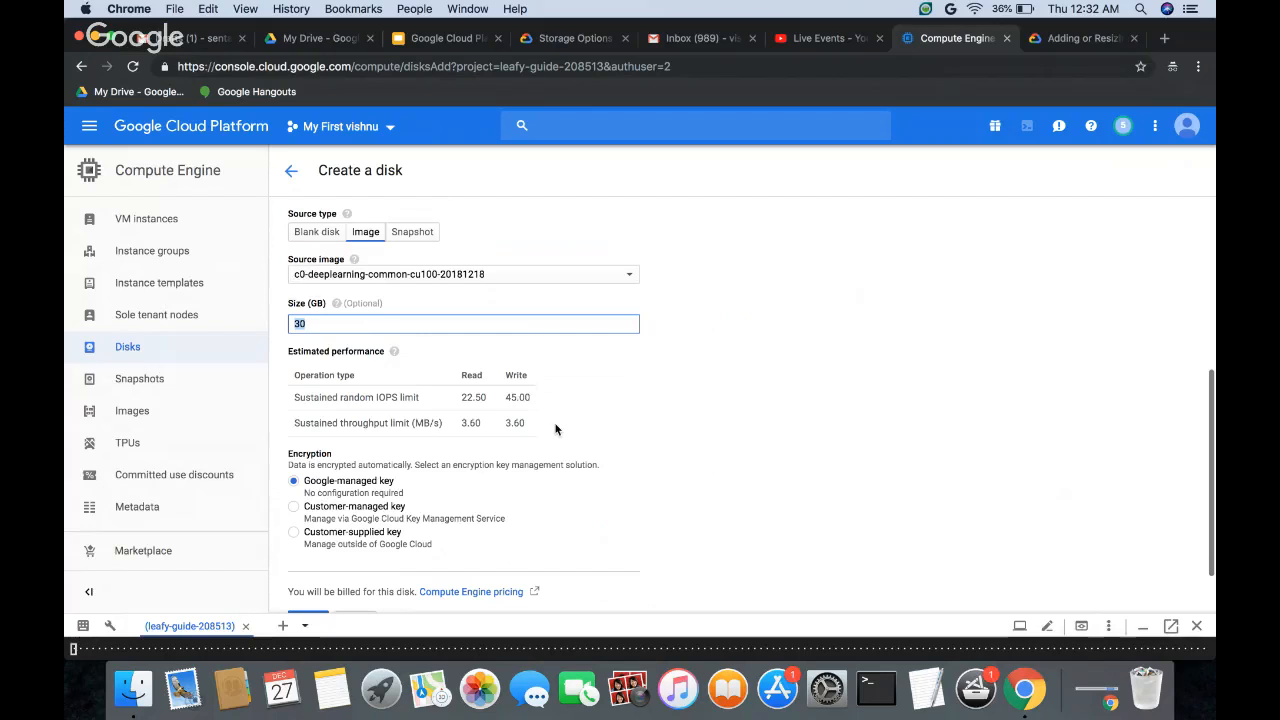
Step: Switch the new disk's source type to Blank disk and set its size to 100 GB
scroll(552, 436, up, 1)
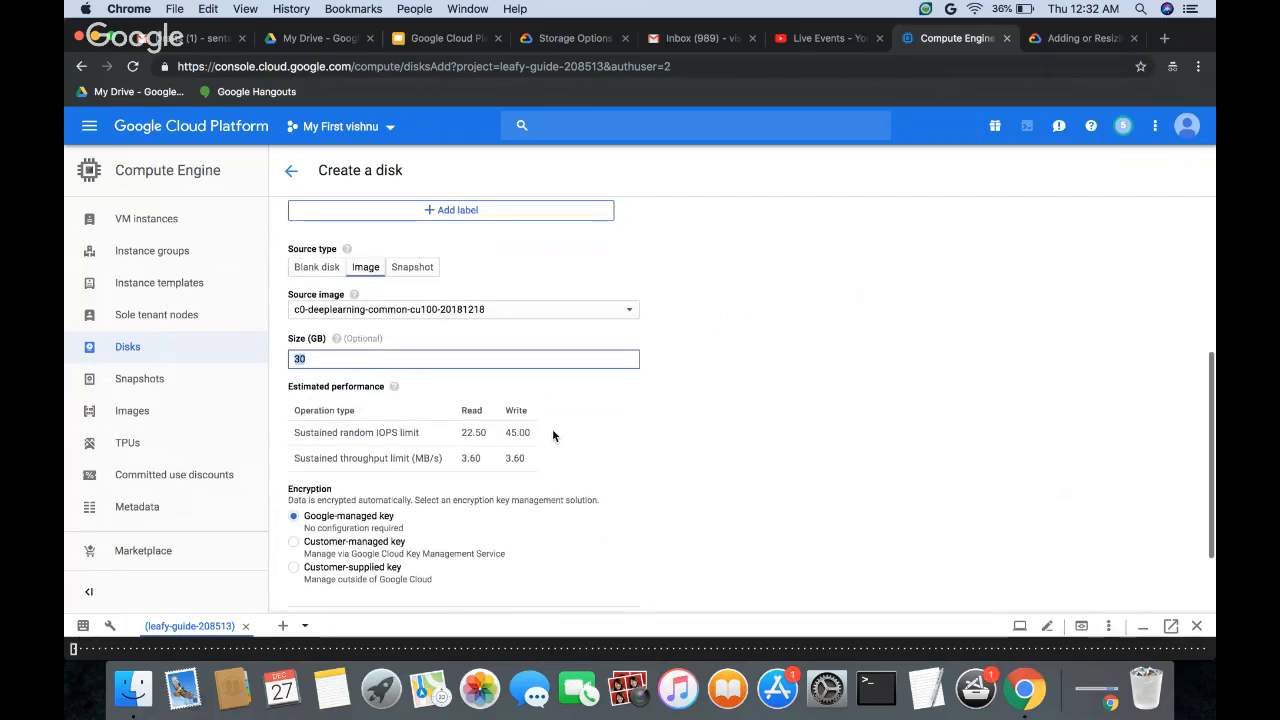
click(314, 268)
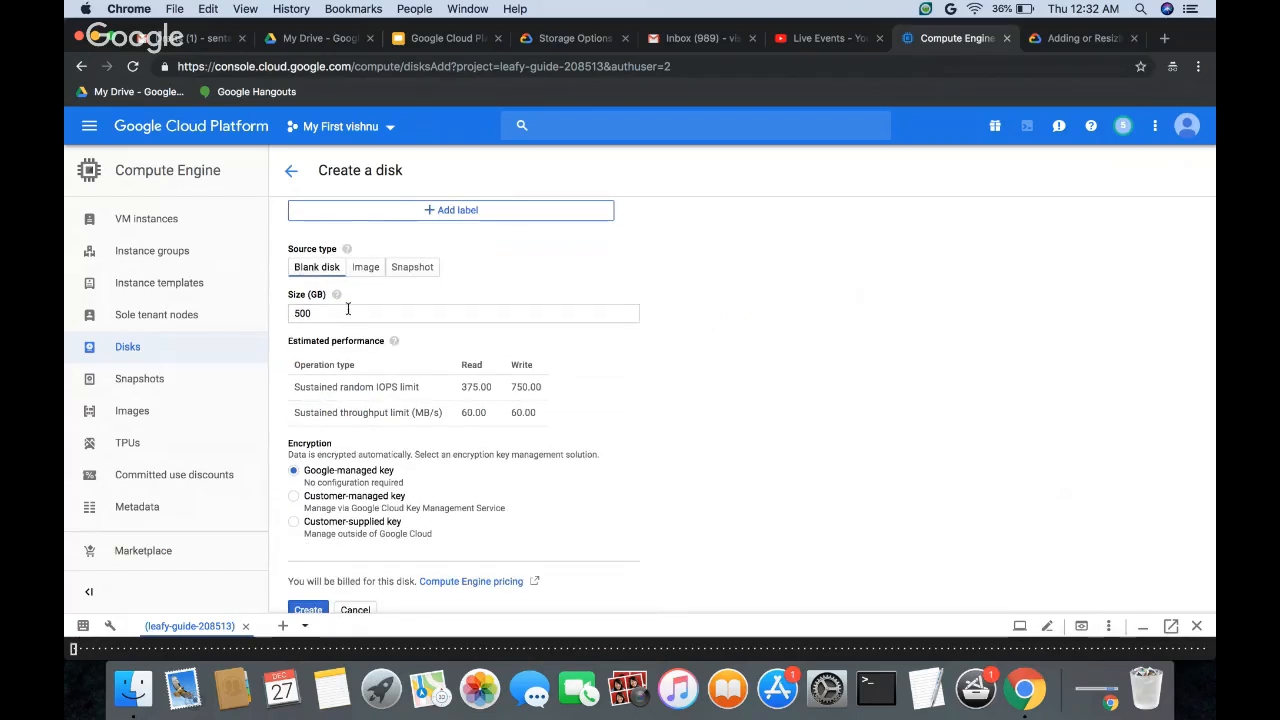
scroll(403, 372, down, 1)
drag(320, 260, 280, 258)
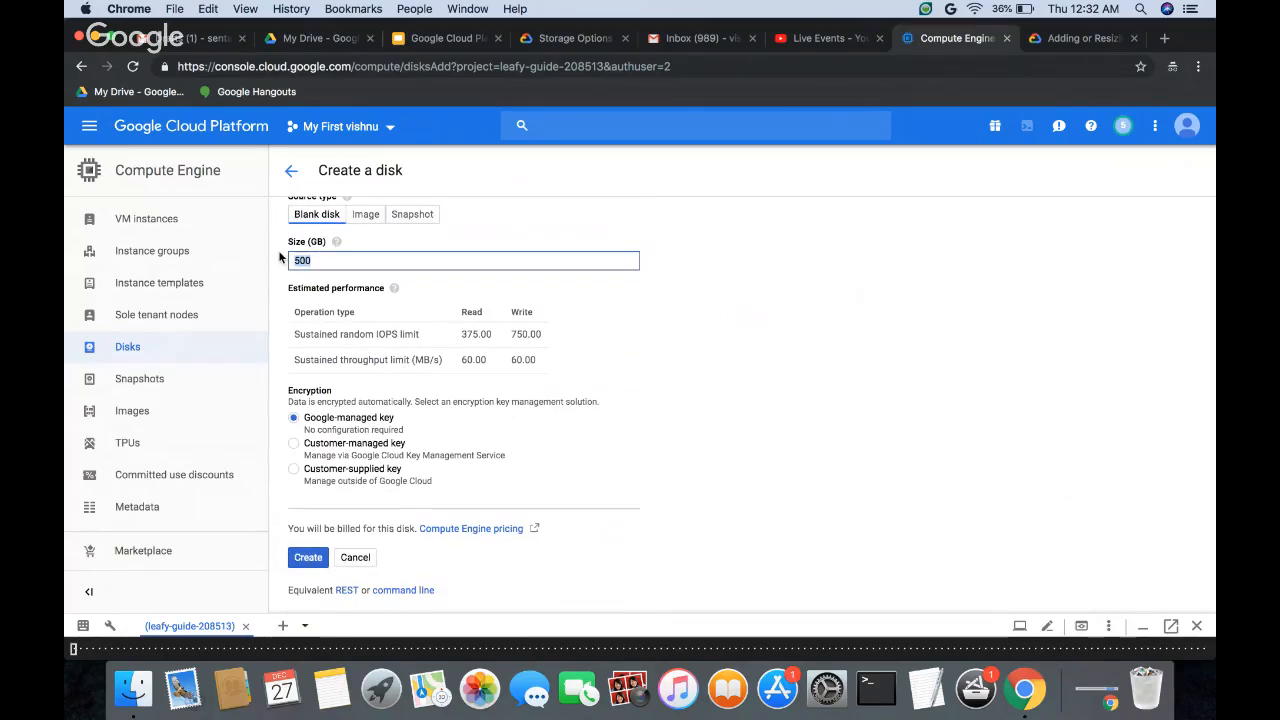
click(786, 323)
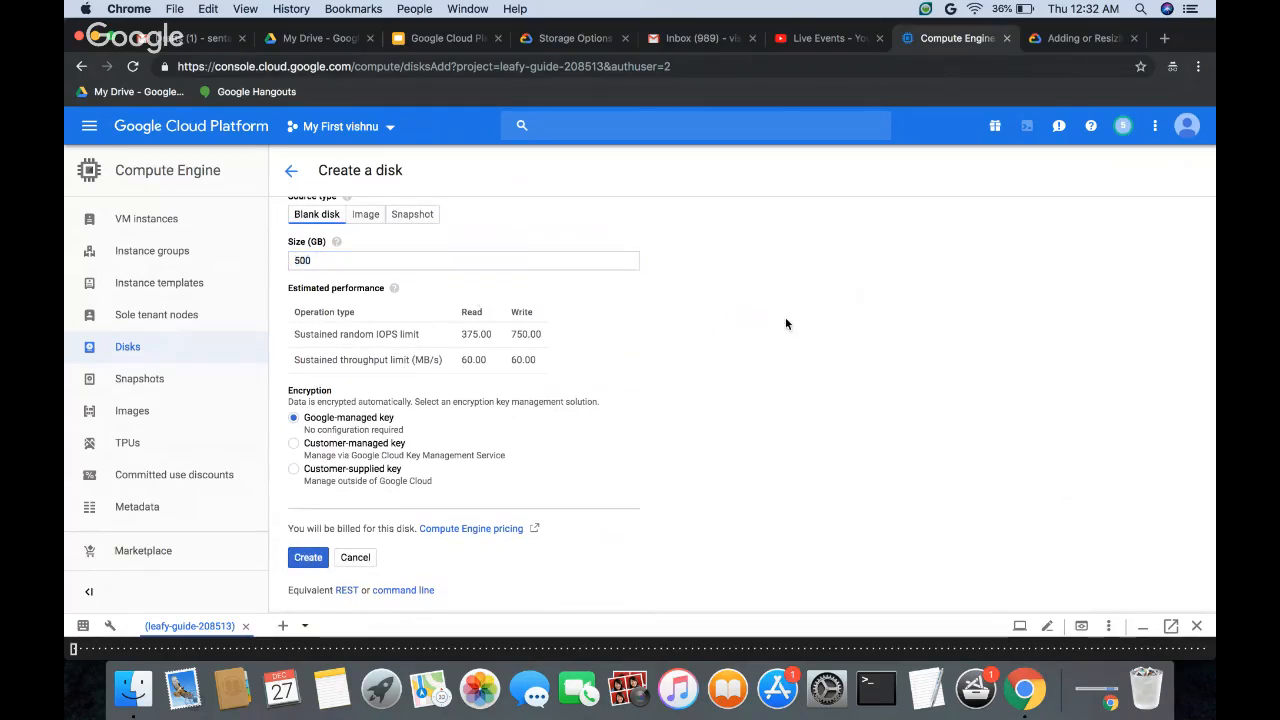
scroll(786, 323, up, 3)
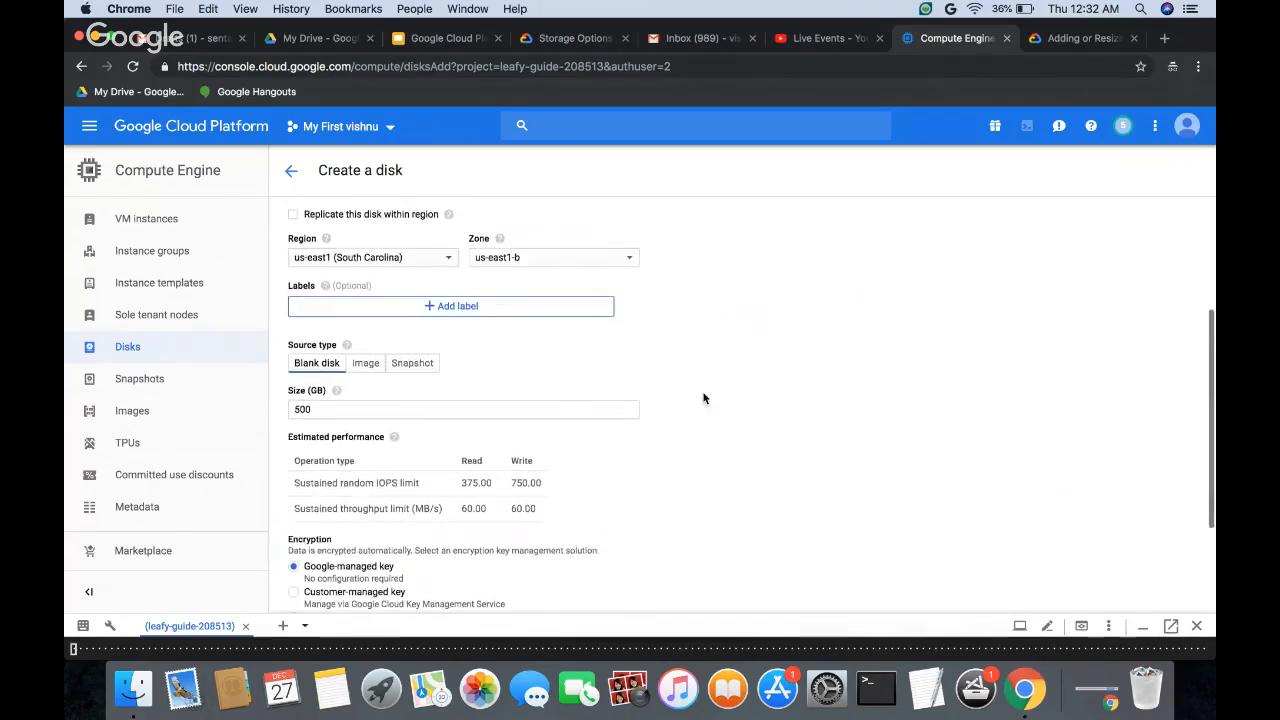
scroll(705, 398, up, 1)
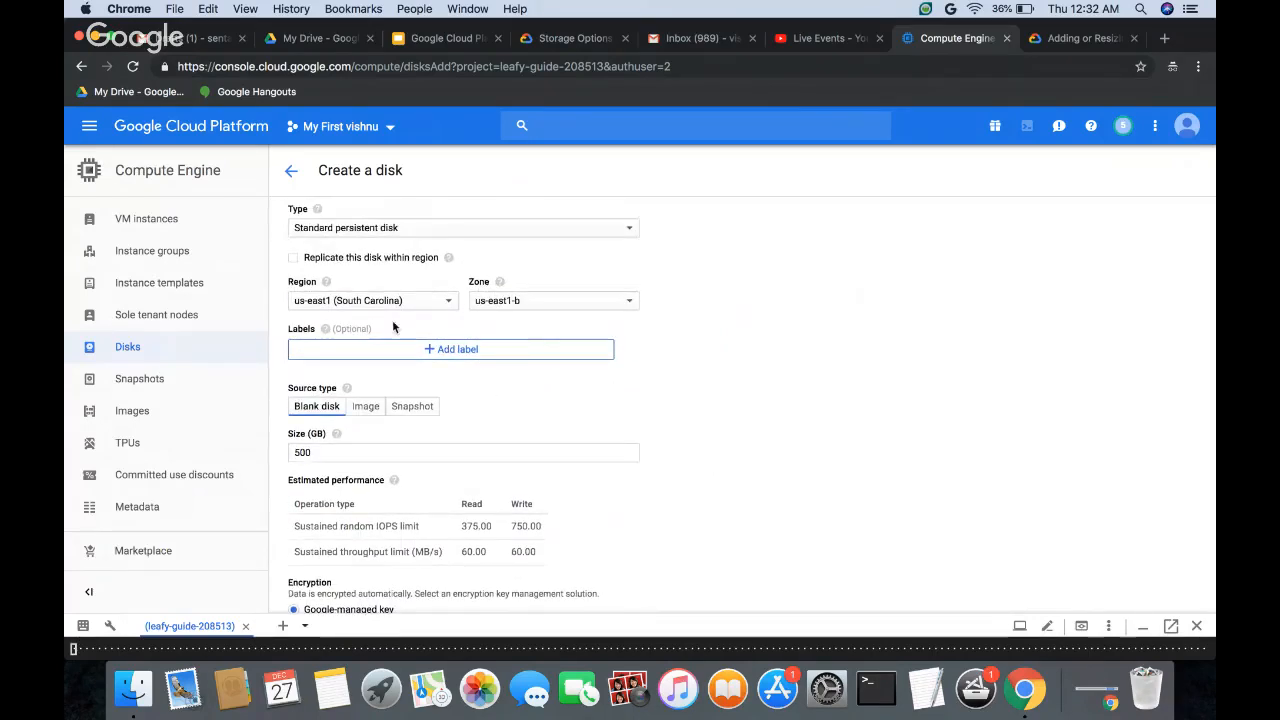
click(341, 452)
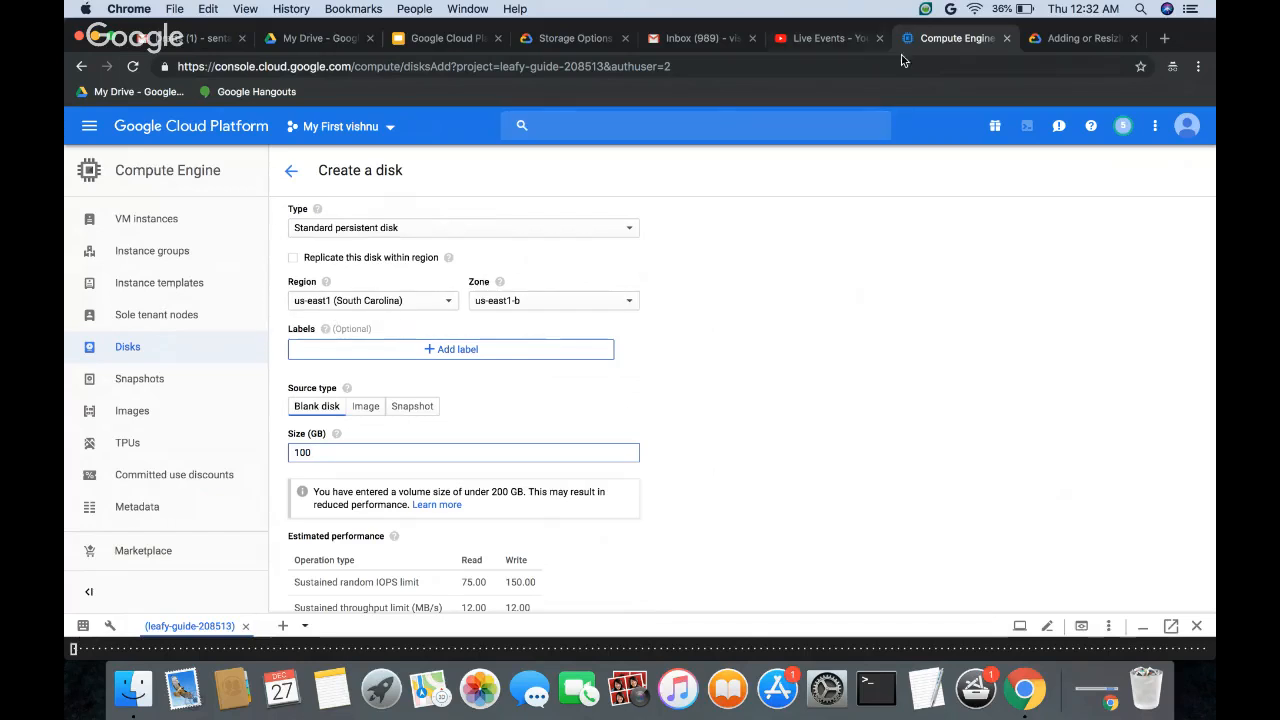
Step: Place the Compute Engine page beside the Storage Options documentation and examine the zonal and regional disk types in its comparison table
drag(895, 40, 640, 40)
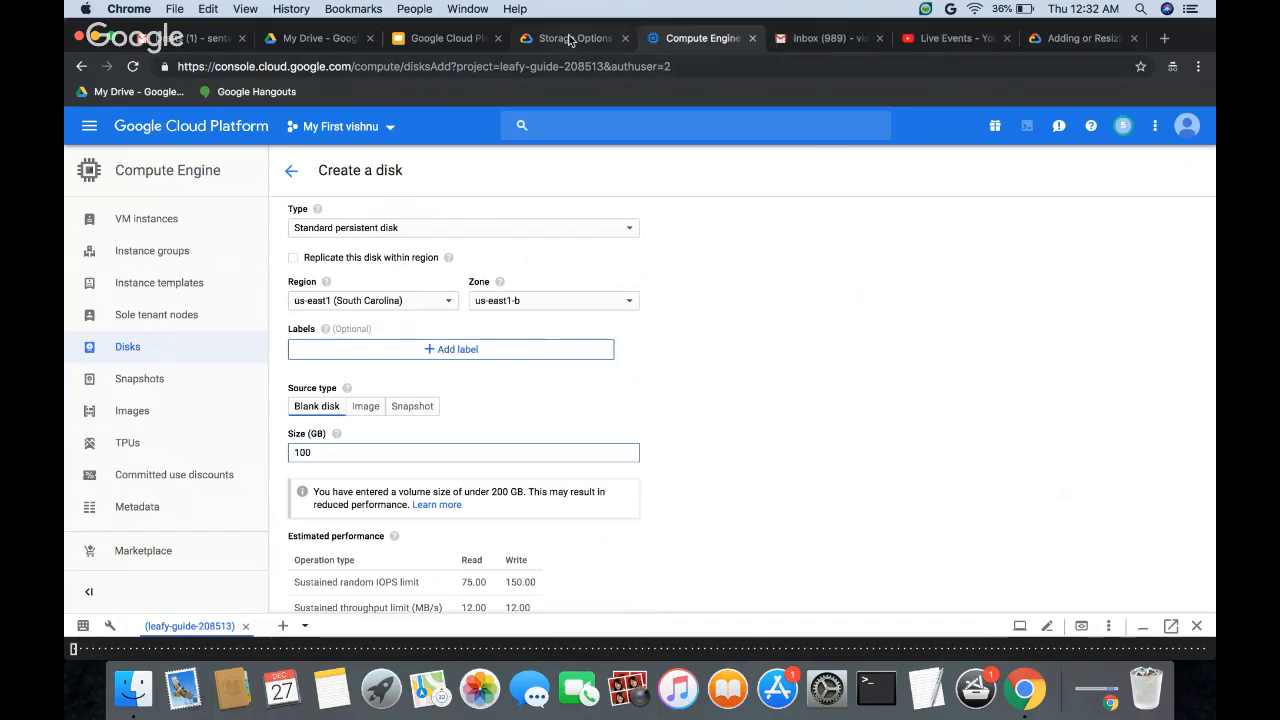
click(572, 40)
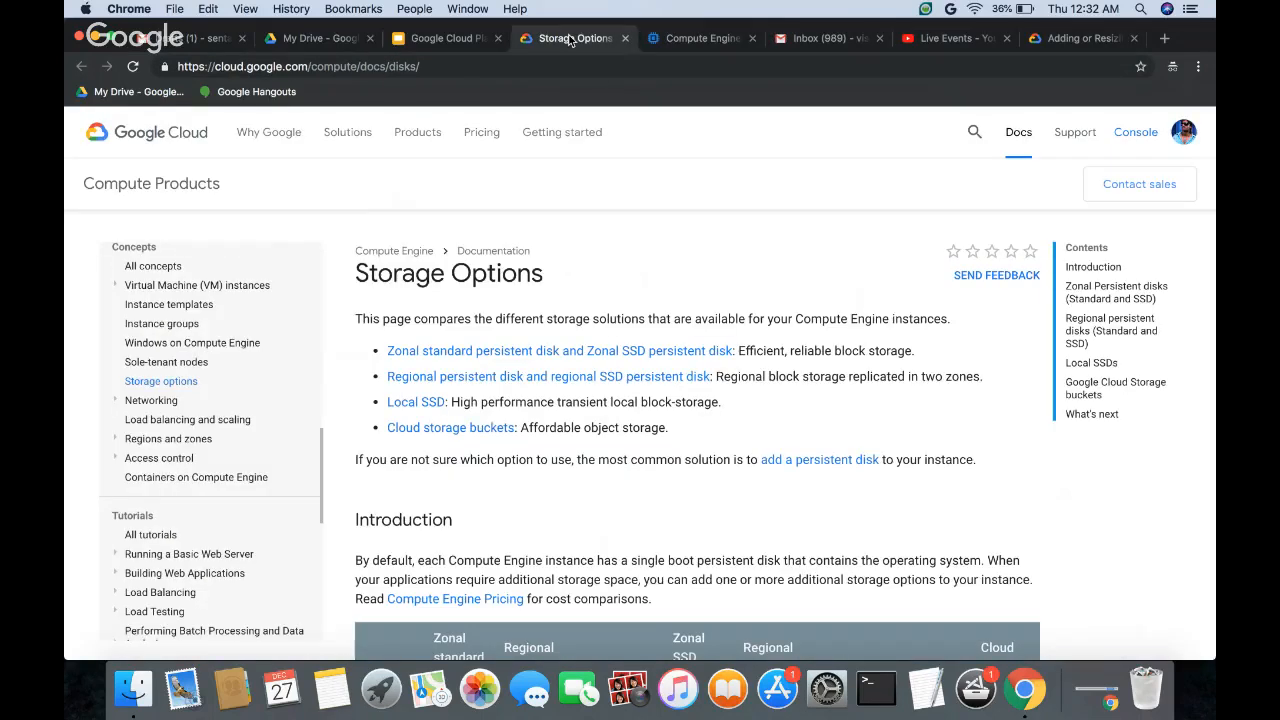
scroll(515, 572, down, 5)
drag(433, 373, 484, 440)
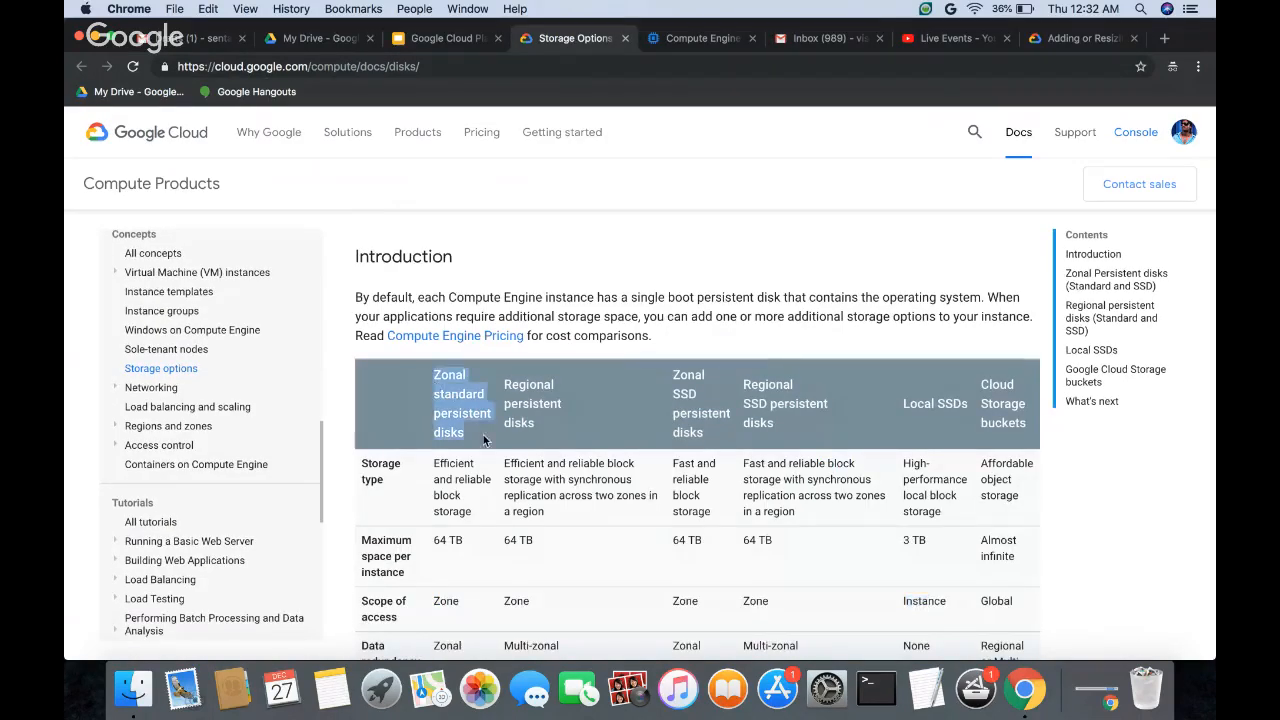
drag(504, 377, 543, 434)
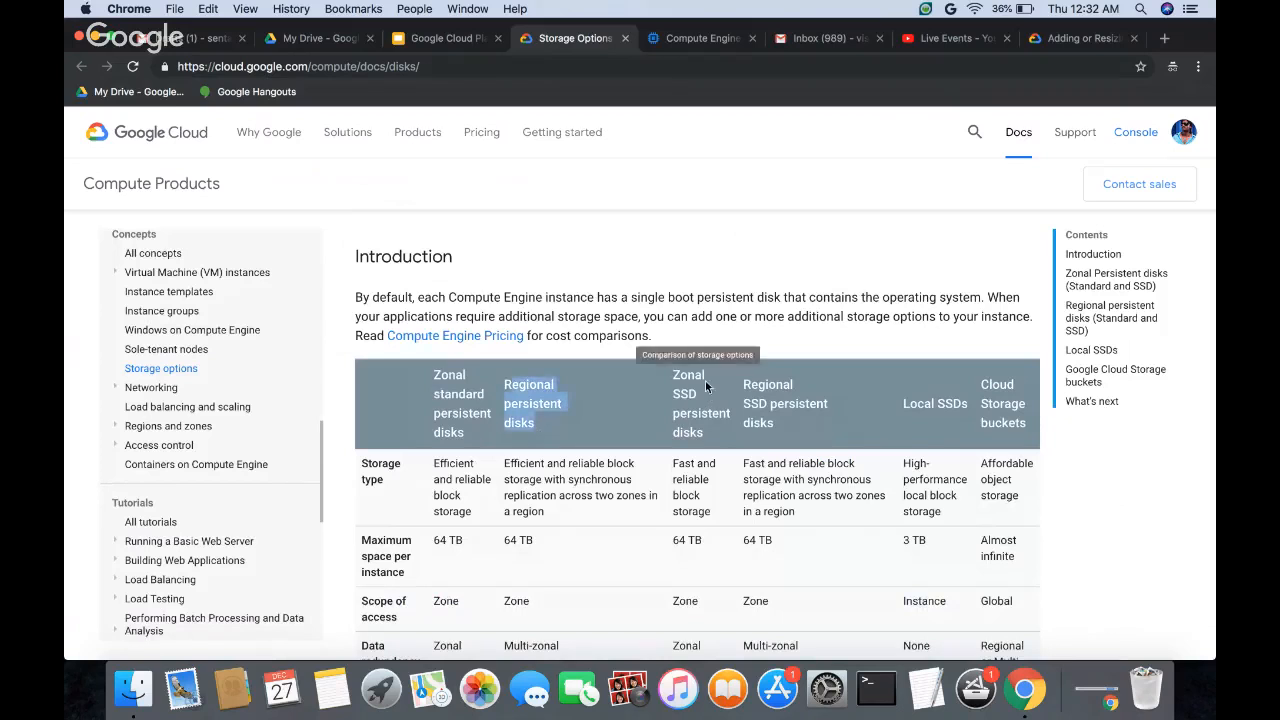
click(673, 377)
drag(673, 377, 709, 436)
drag(743, 383, 777, 426)
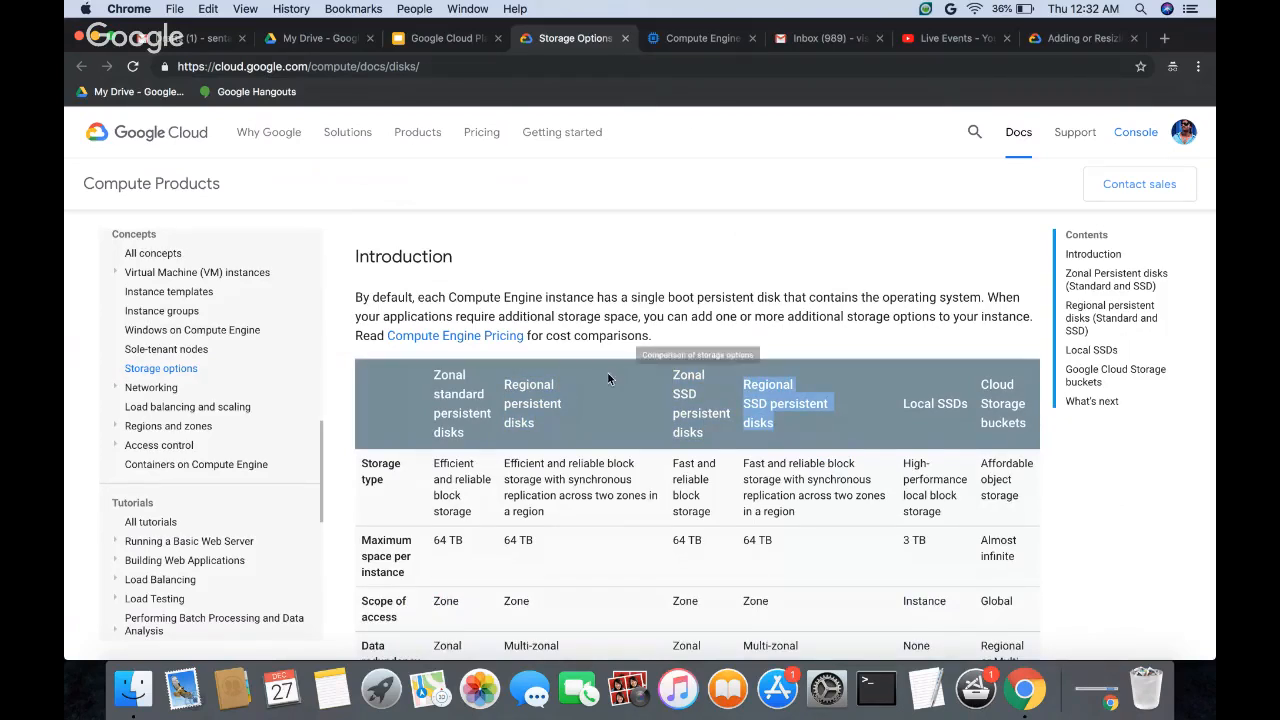
Step: Return to the disk form, enable replication within the region, and look through the available regions and the zones of us-east1
click(680, 40)
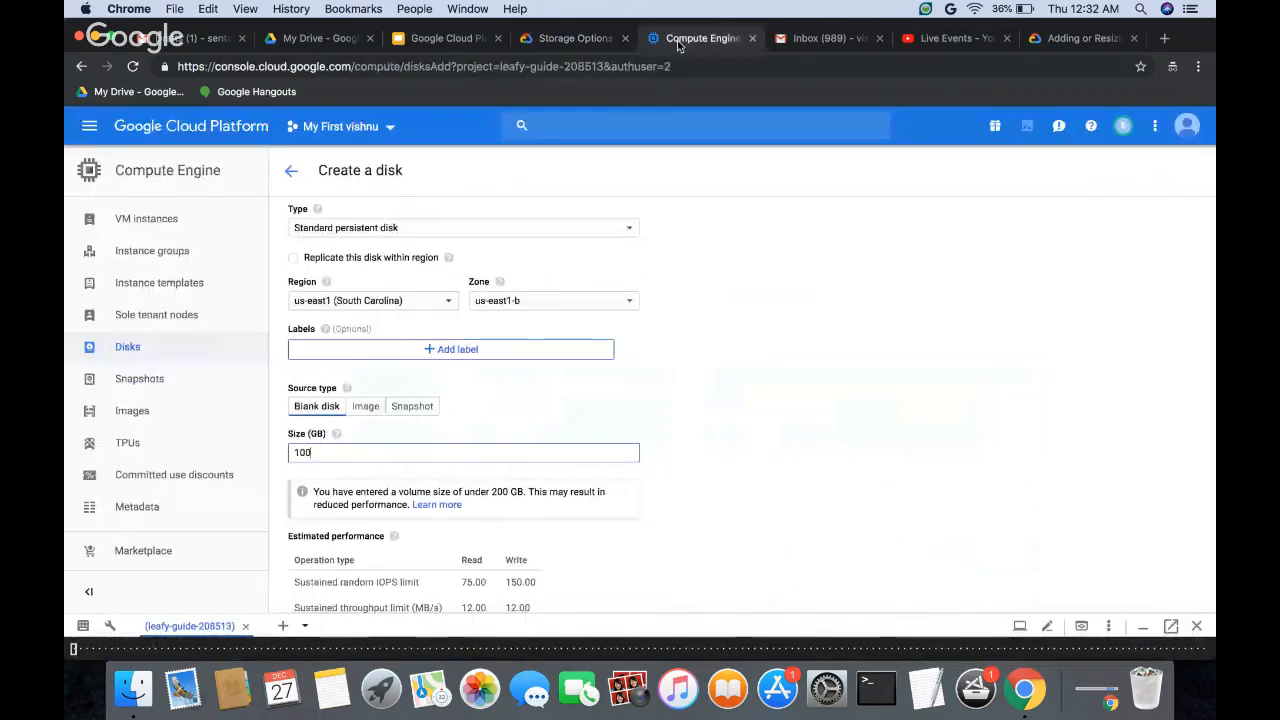
click(293, 259)
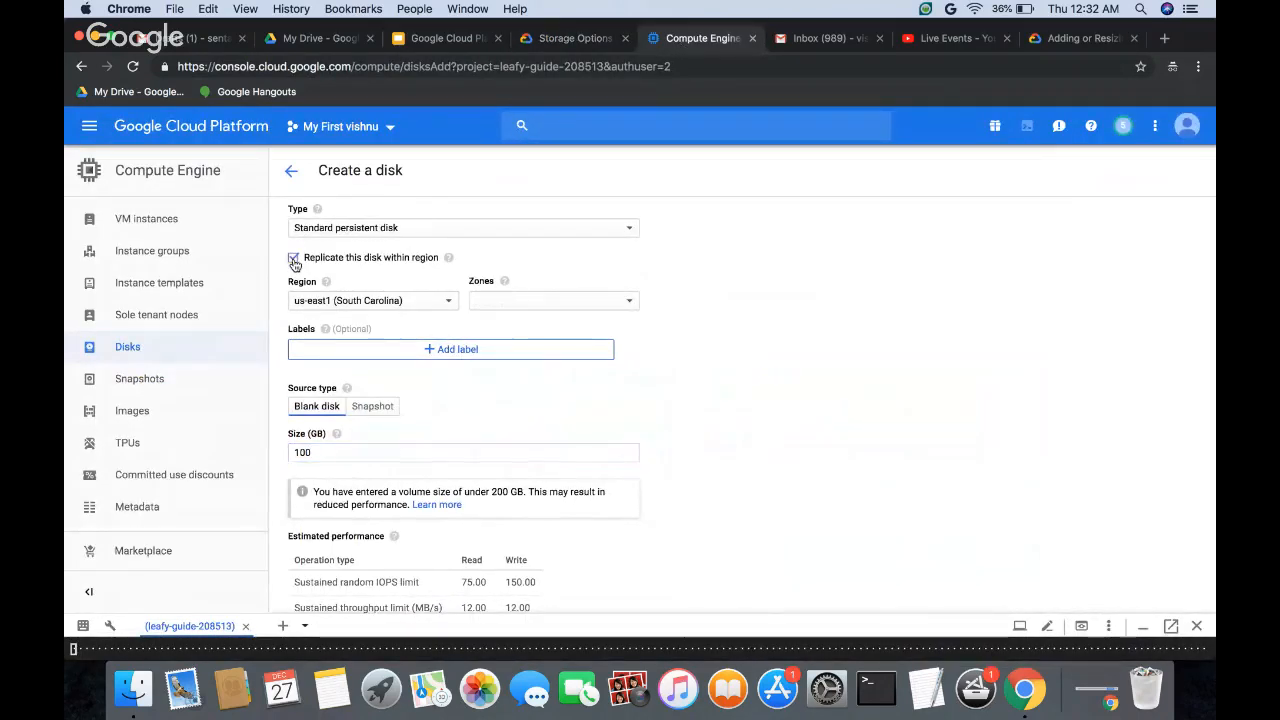
click(401, 311)
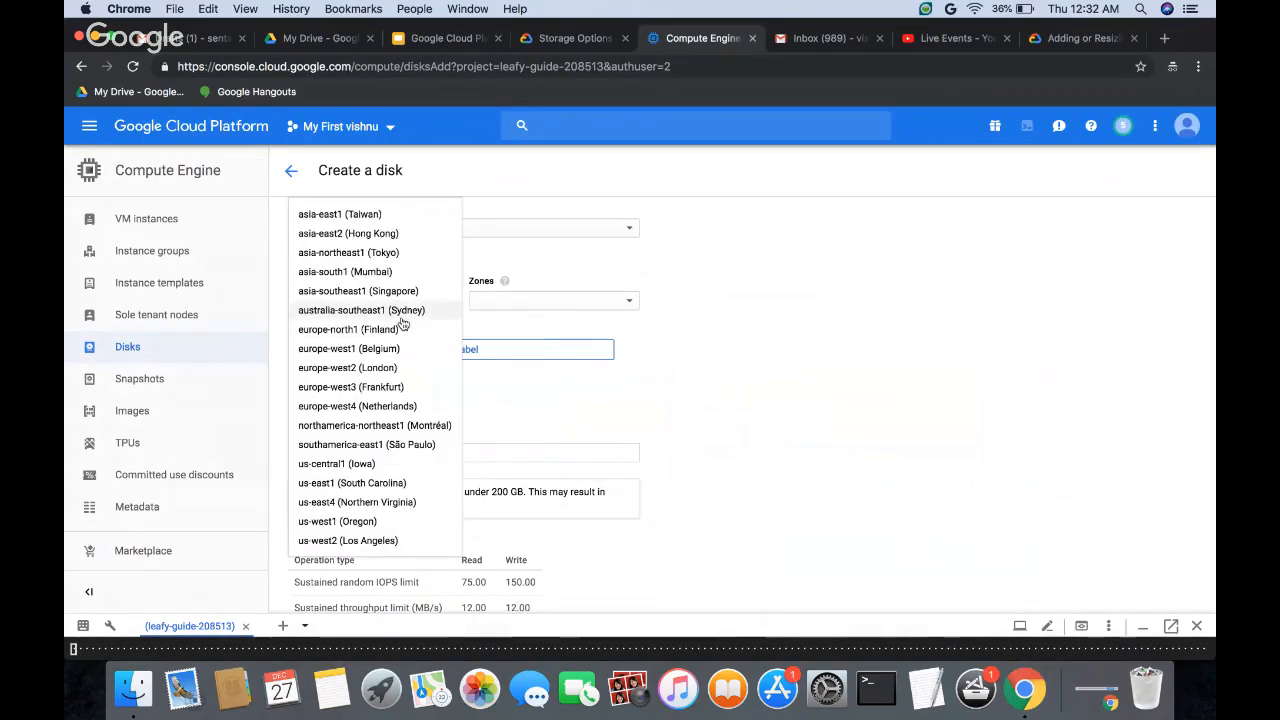
click(519, 268)
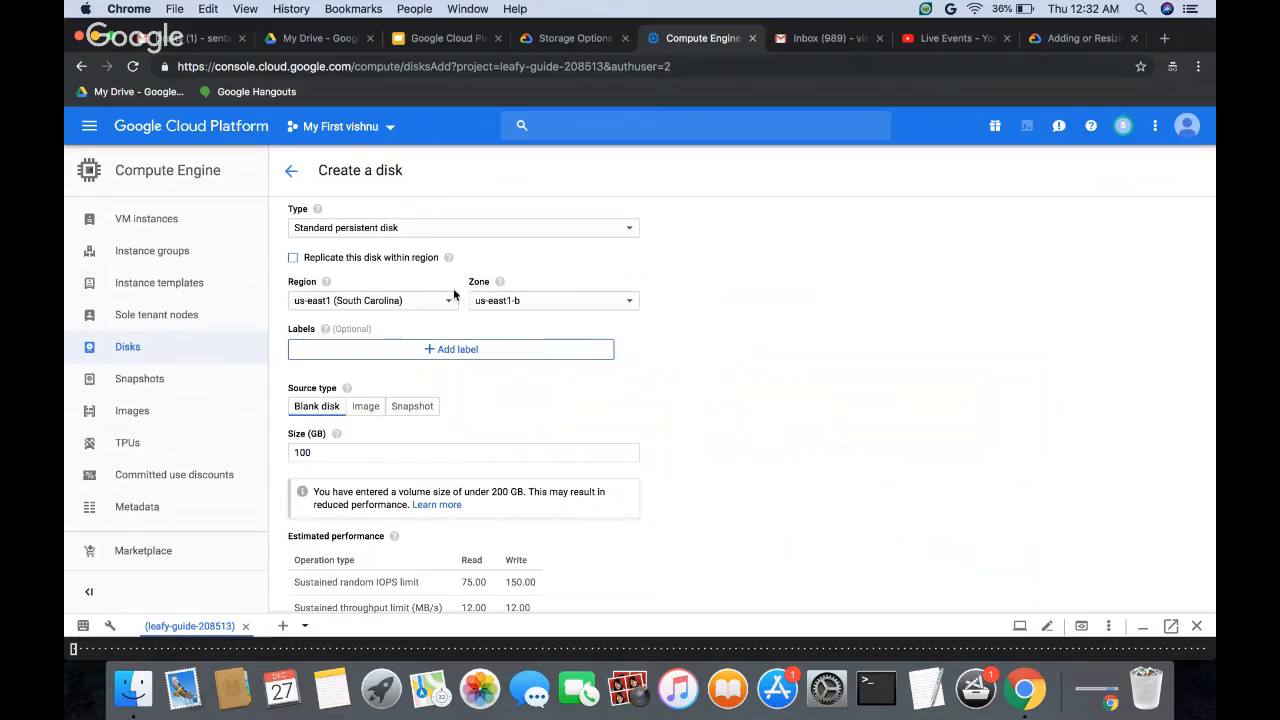
click(293, 258)
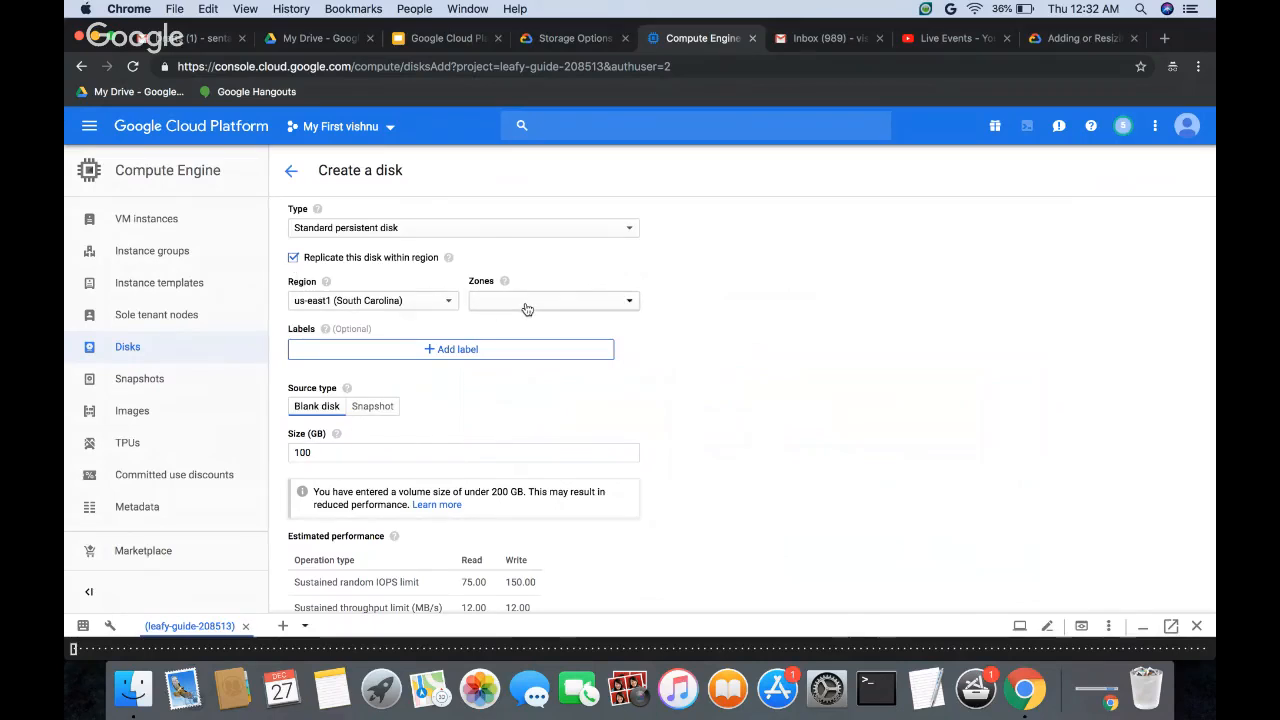
click(562, 311)
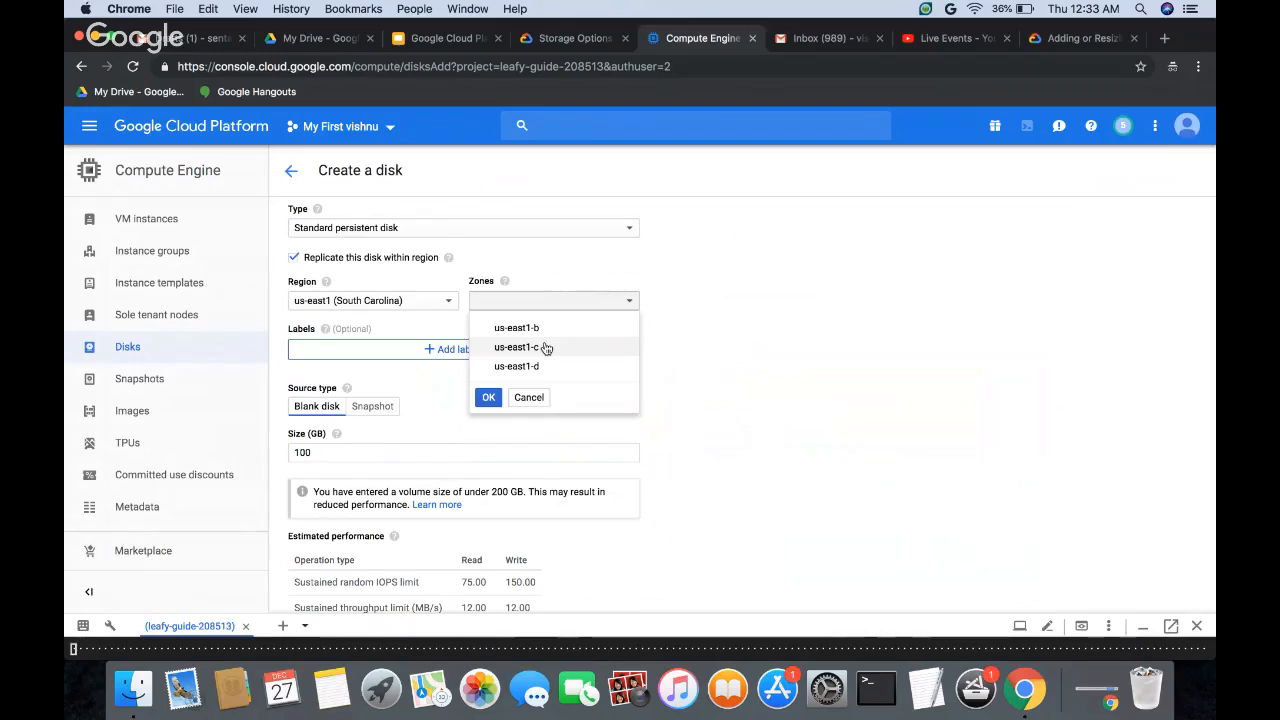
click(553, 268)
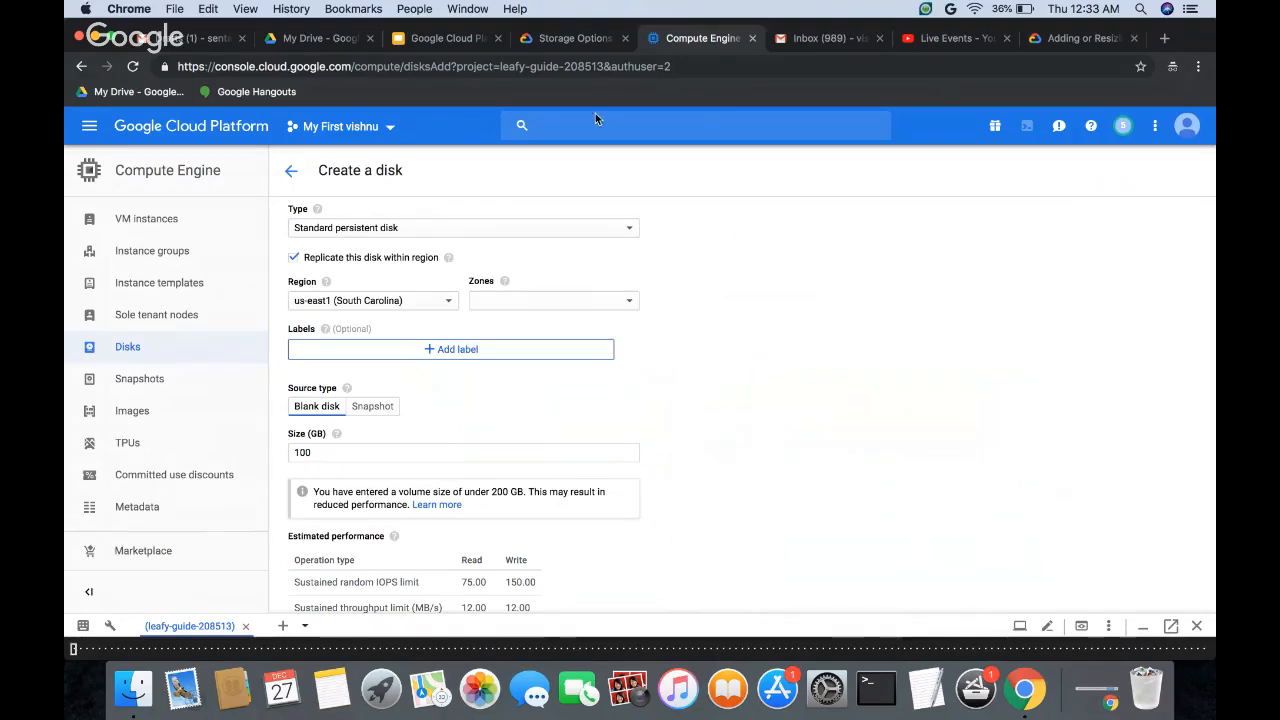
Step: Read the storage type descriptions of regional persistent disks and regional SSD persistent disks in the Storage Options documentation
click(561, 40)
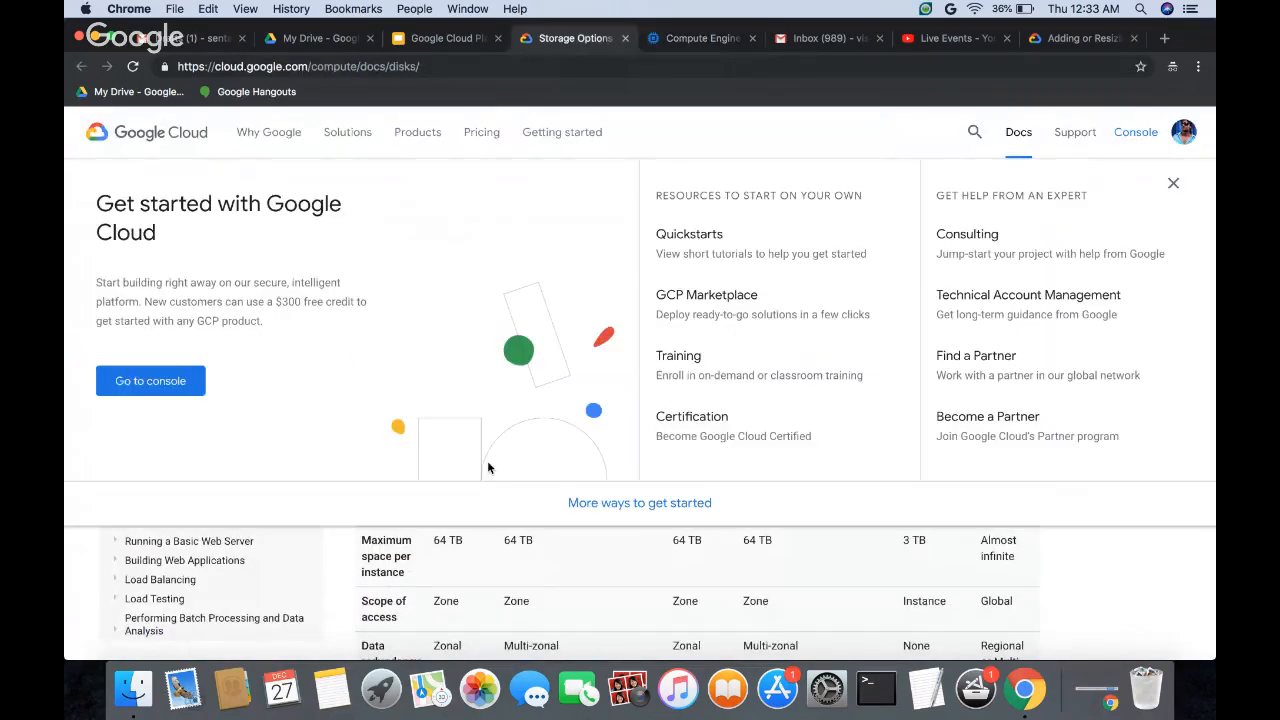
scroll(561, 494, down, 2)
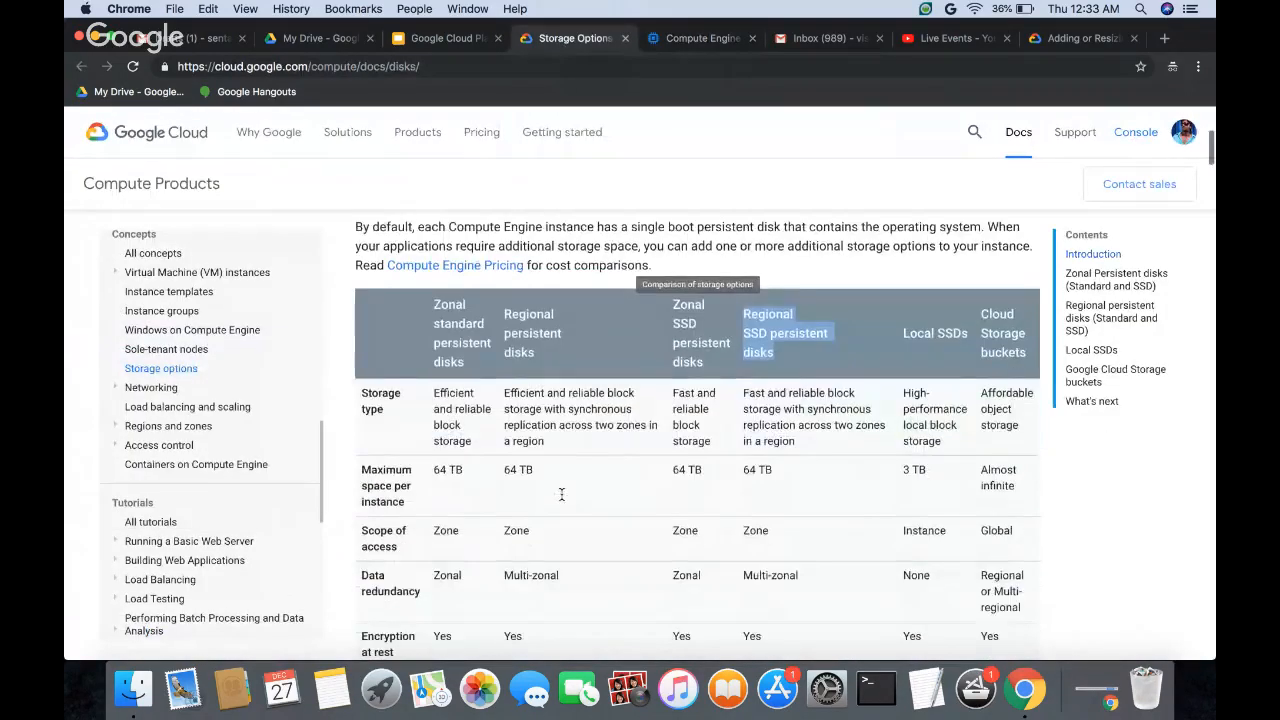
drag(513, 425, 619, 449)
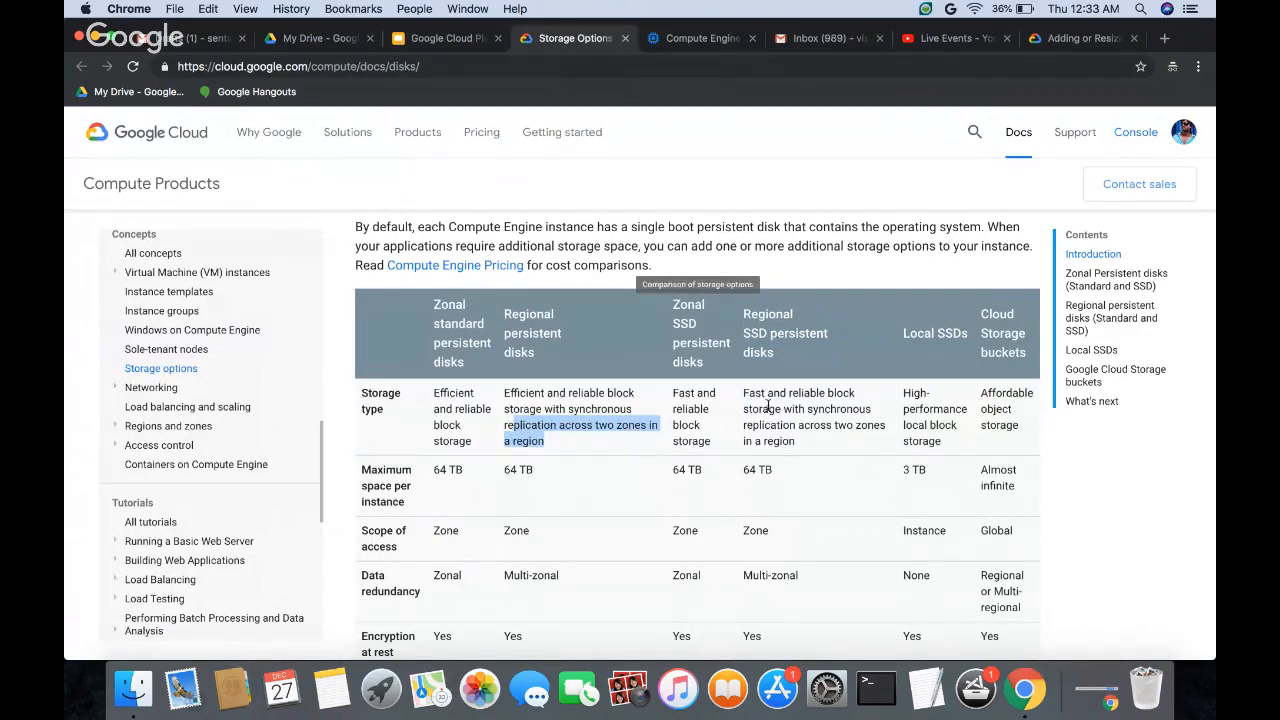
drag(750, 420, 842, 449)
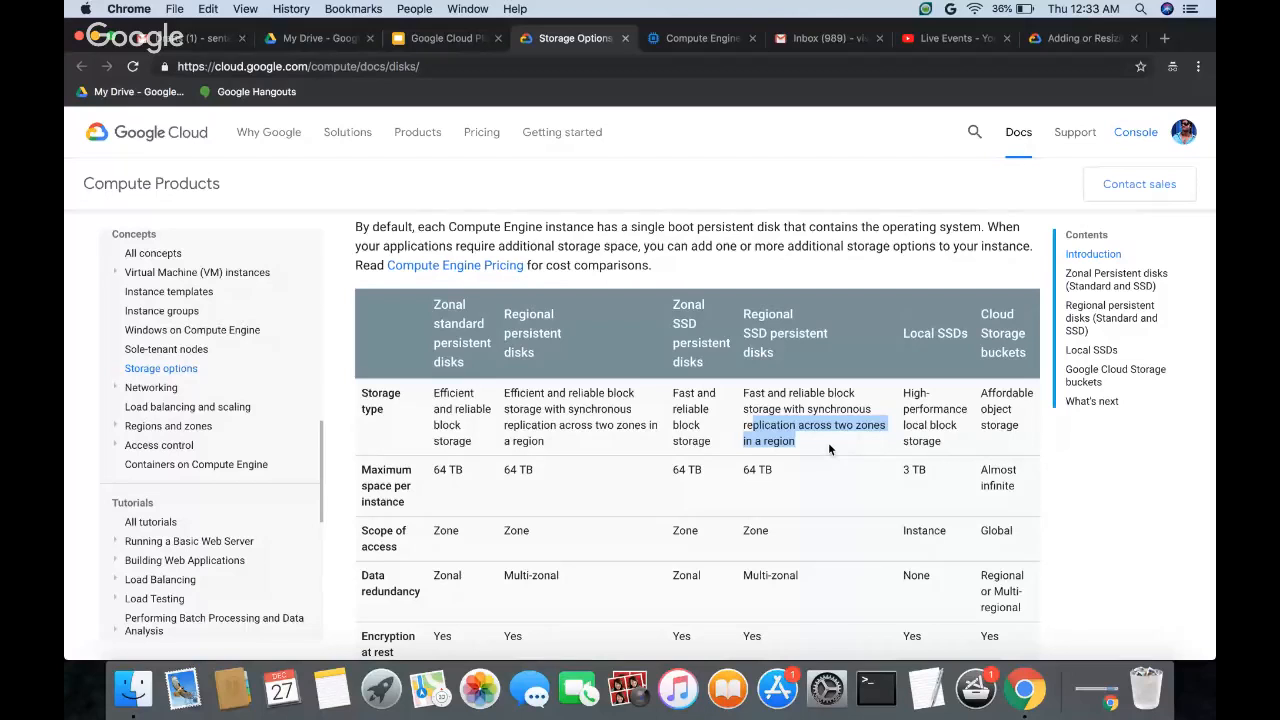
Step: Turn off replication within the region in the disk form and set the zone to us-east1-c
click(698, 38)
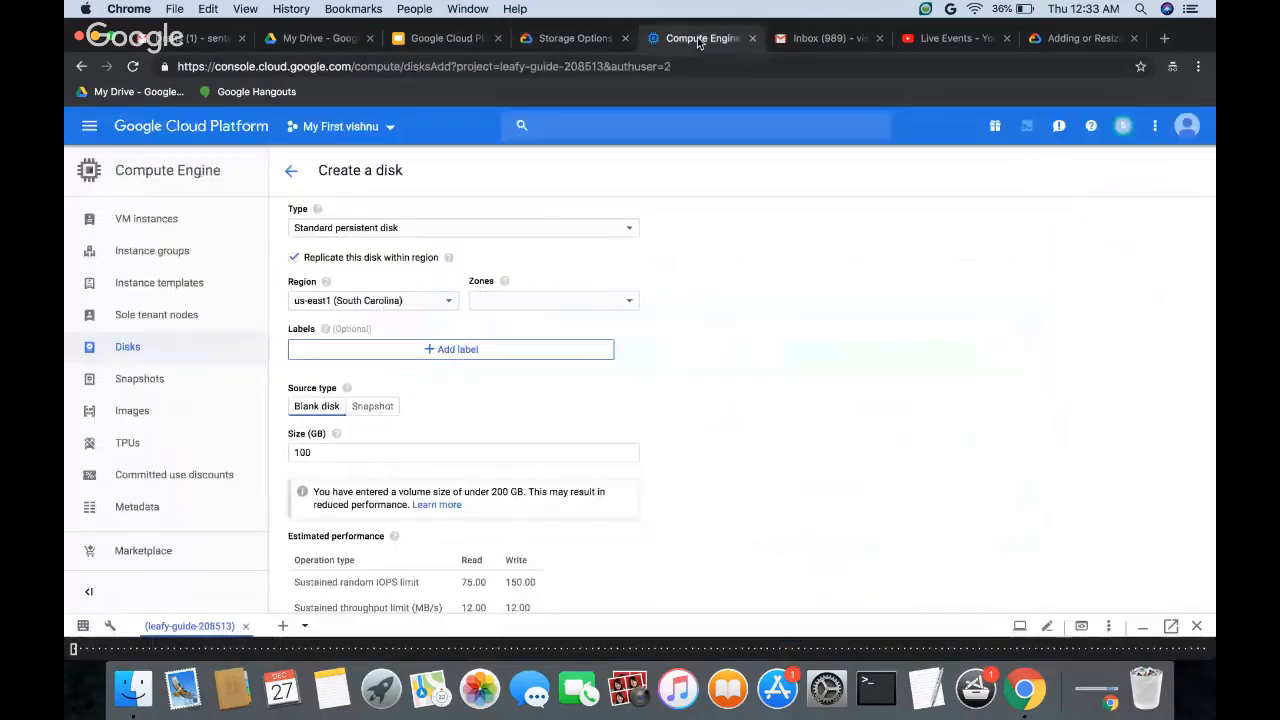
click(294, 259)
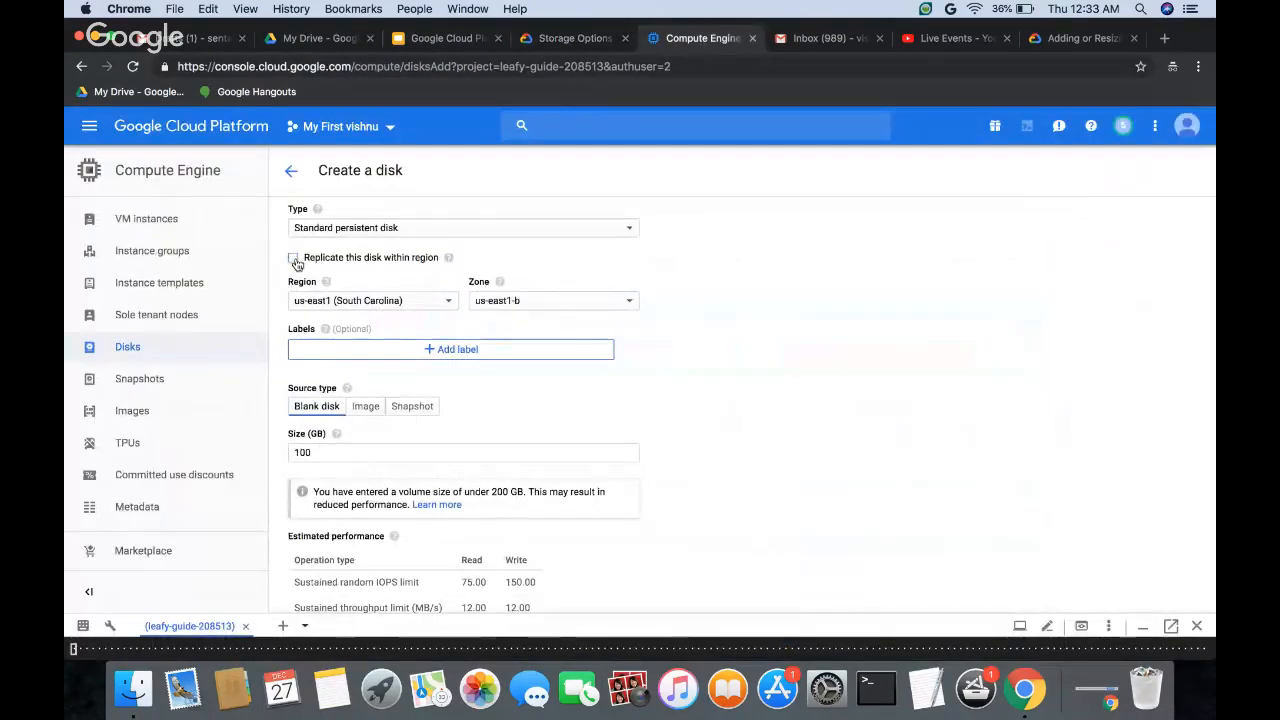
click(506, 302)
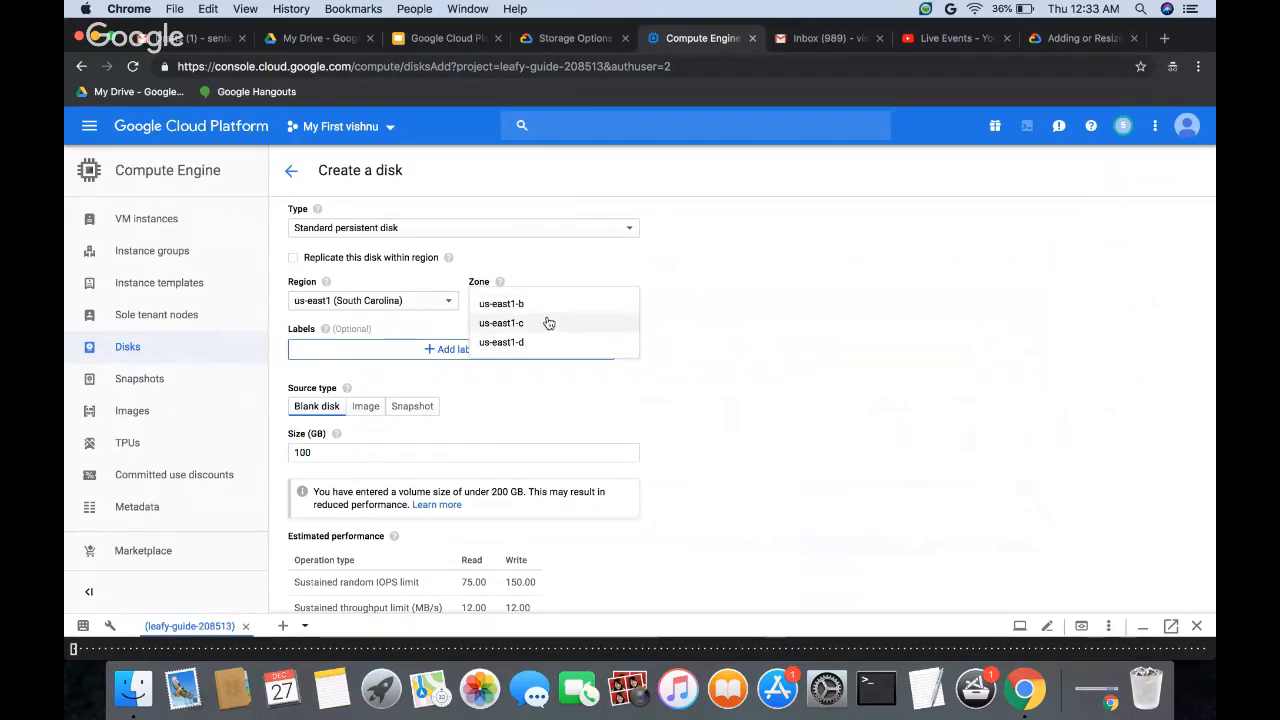
click(541, 323)
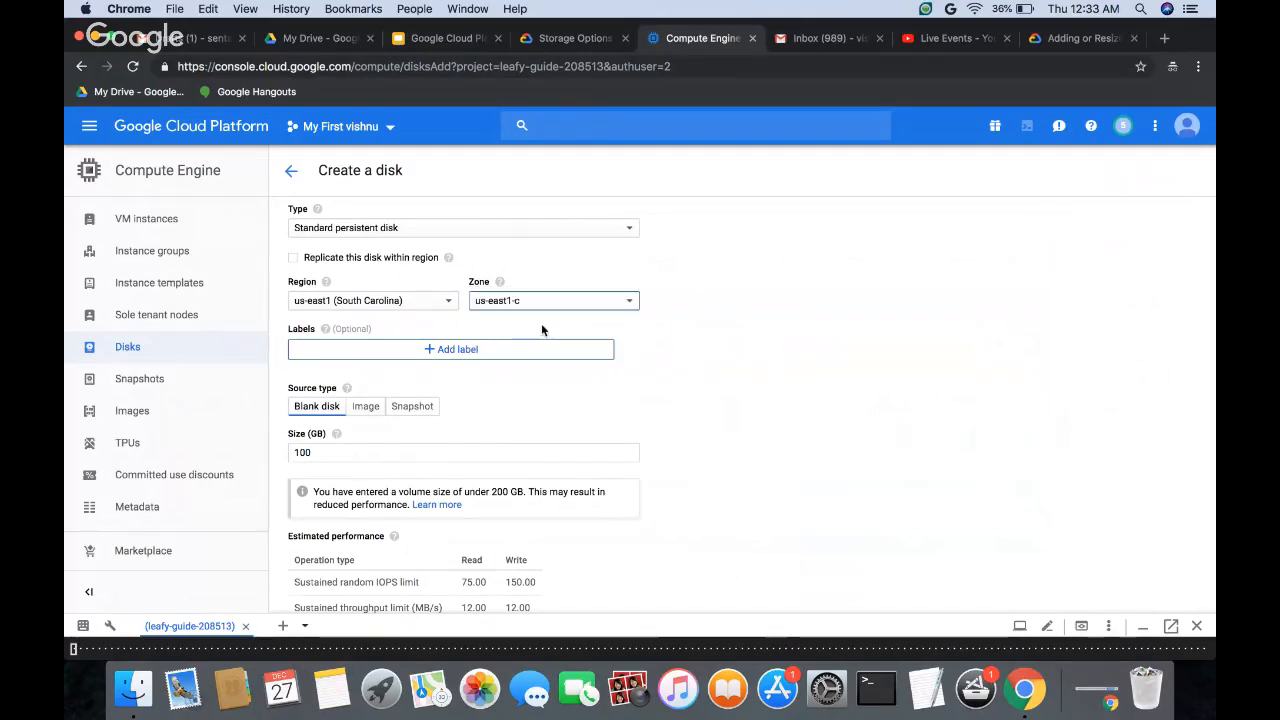
click(529, 306)
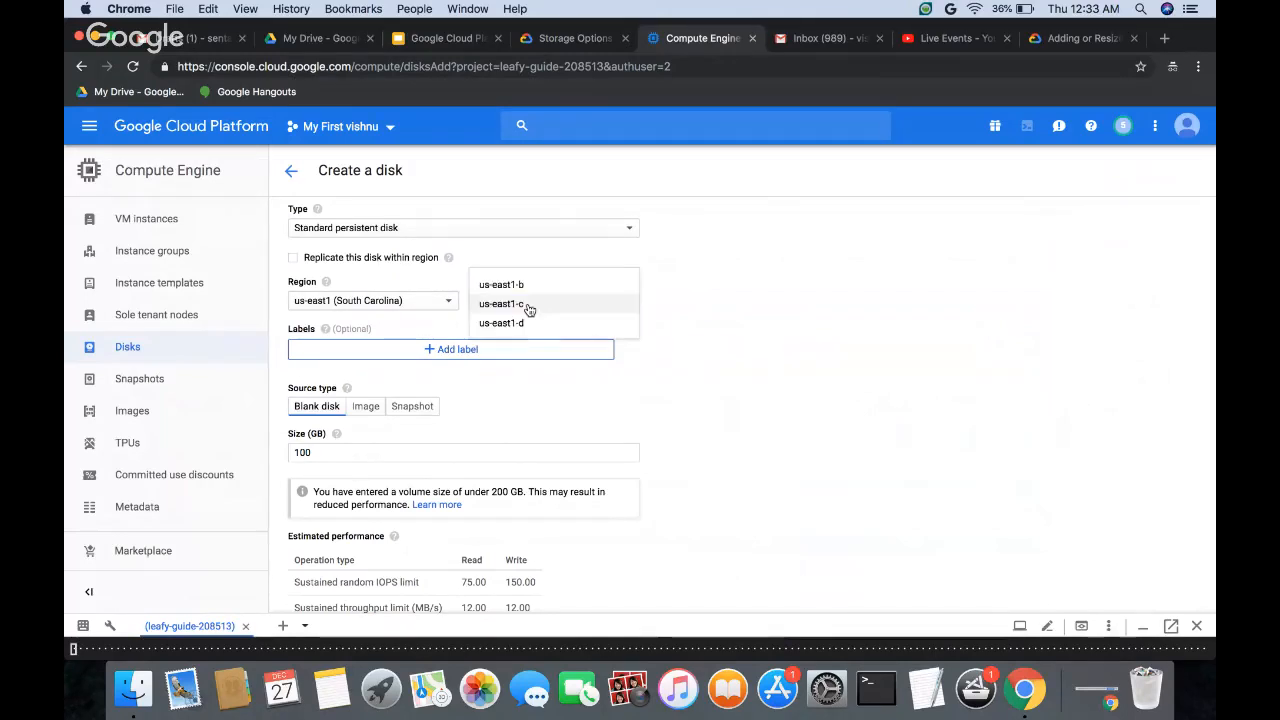
click(707, 297)
Step: Revisit the Storage Options comparison table and check the zonal standard persistent disks column against the regional one
click(566, 38)
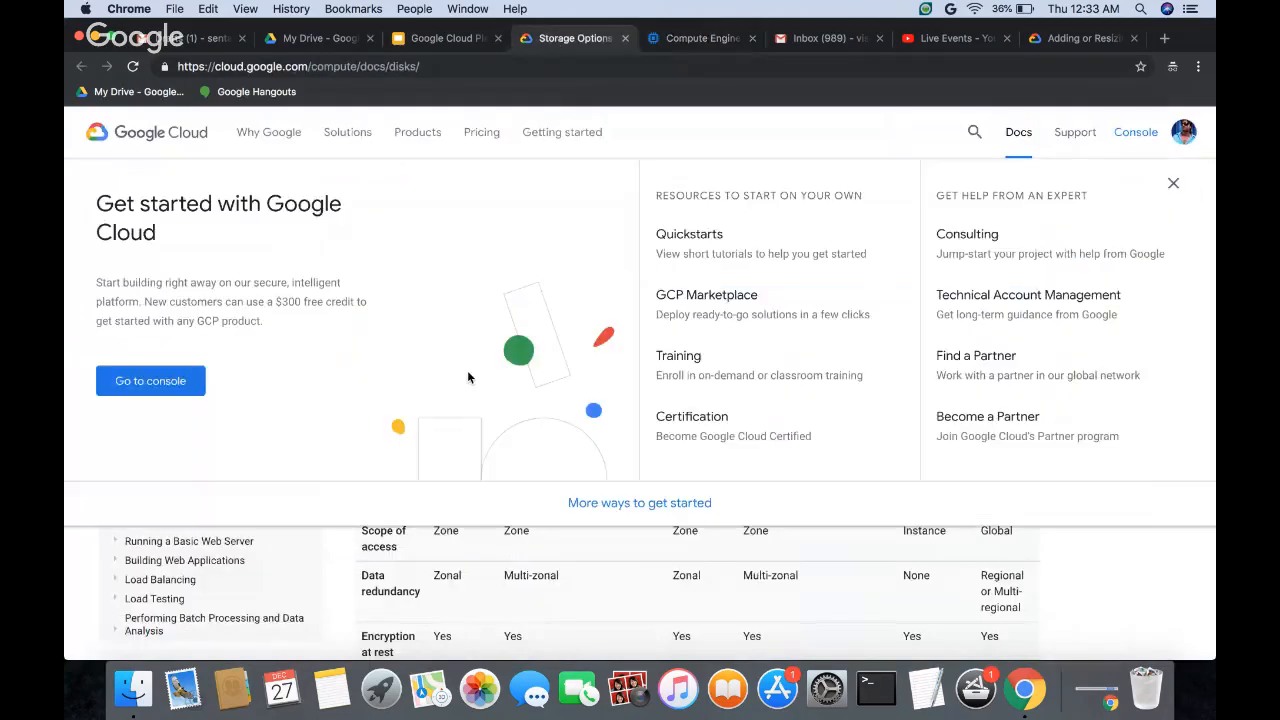
drag(434, 303, 465, 364)
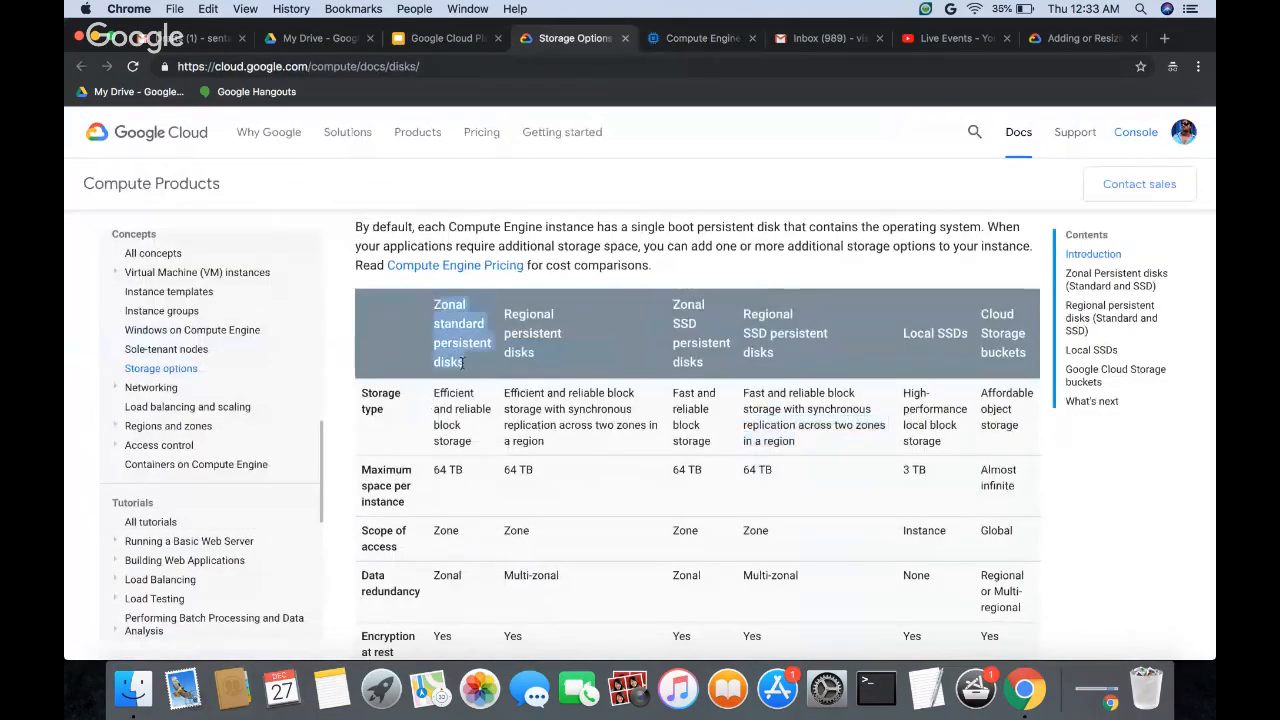
click(514, 320)
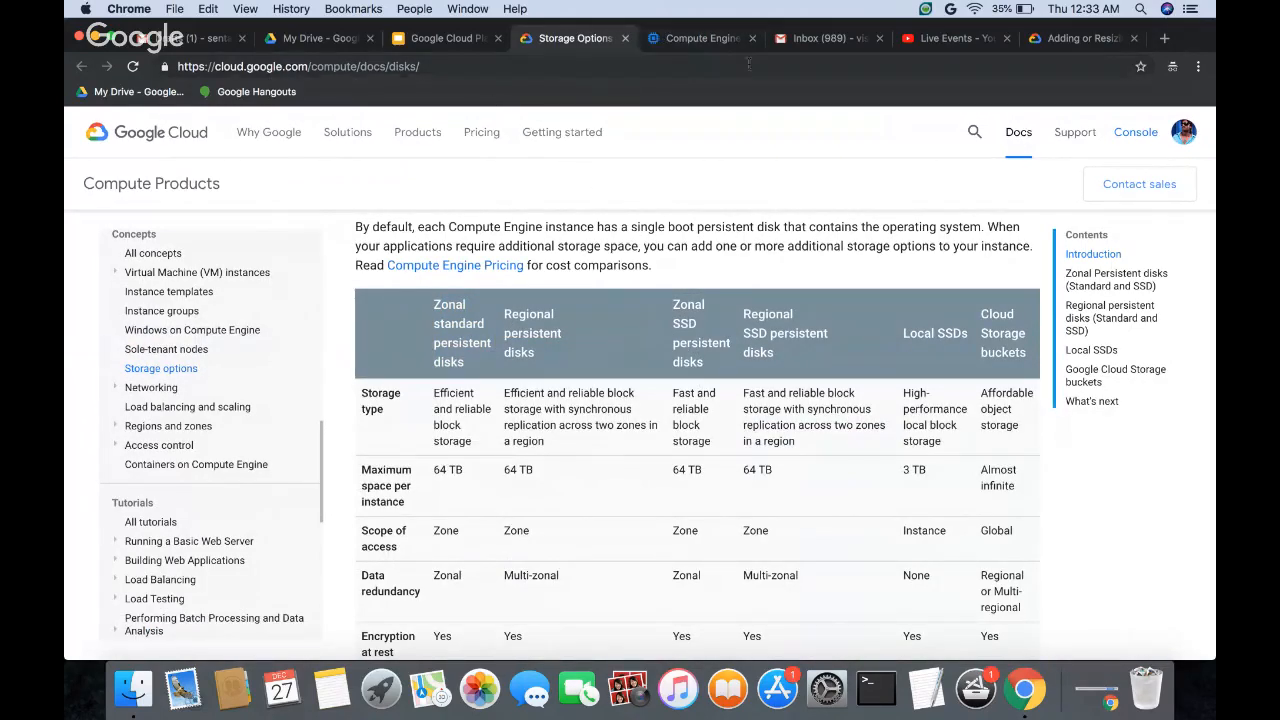
Step: Cancel the disk creation in the Compute Engine console and go to the VM instances page
click(702, 38)
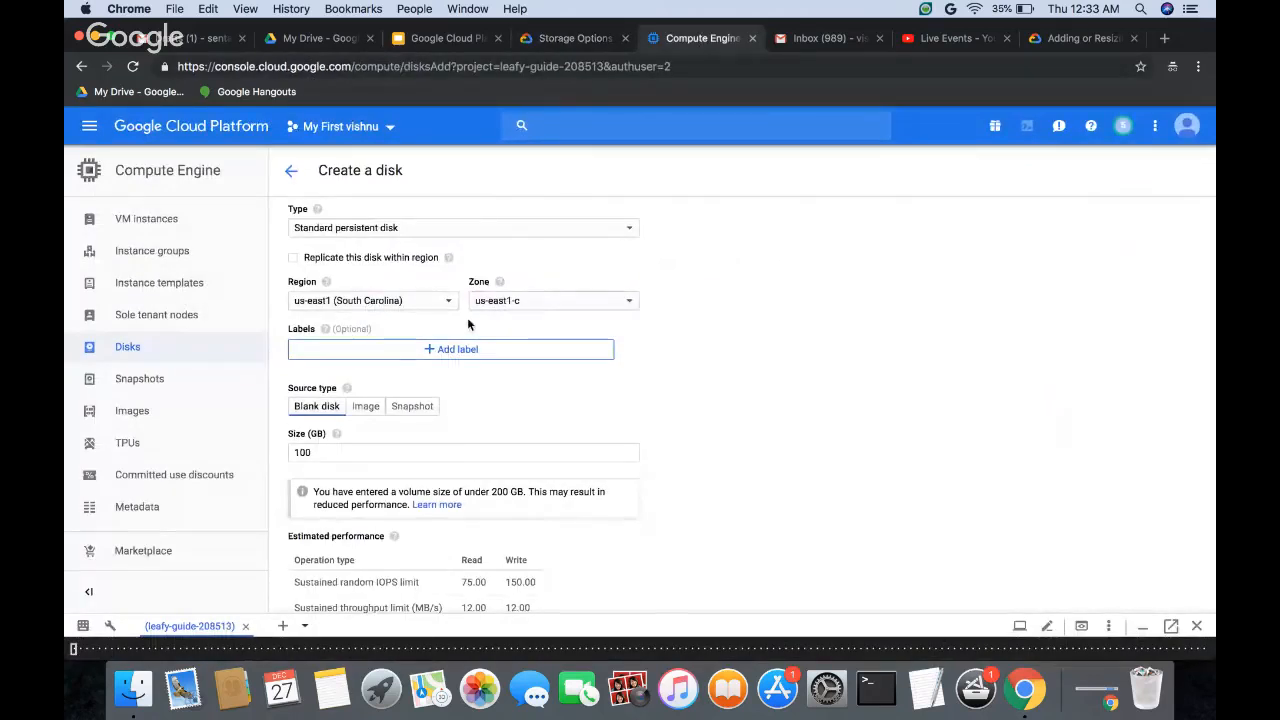
scroll(412, 430, down, 5)
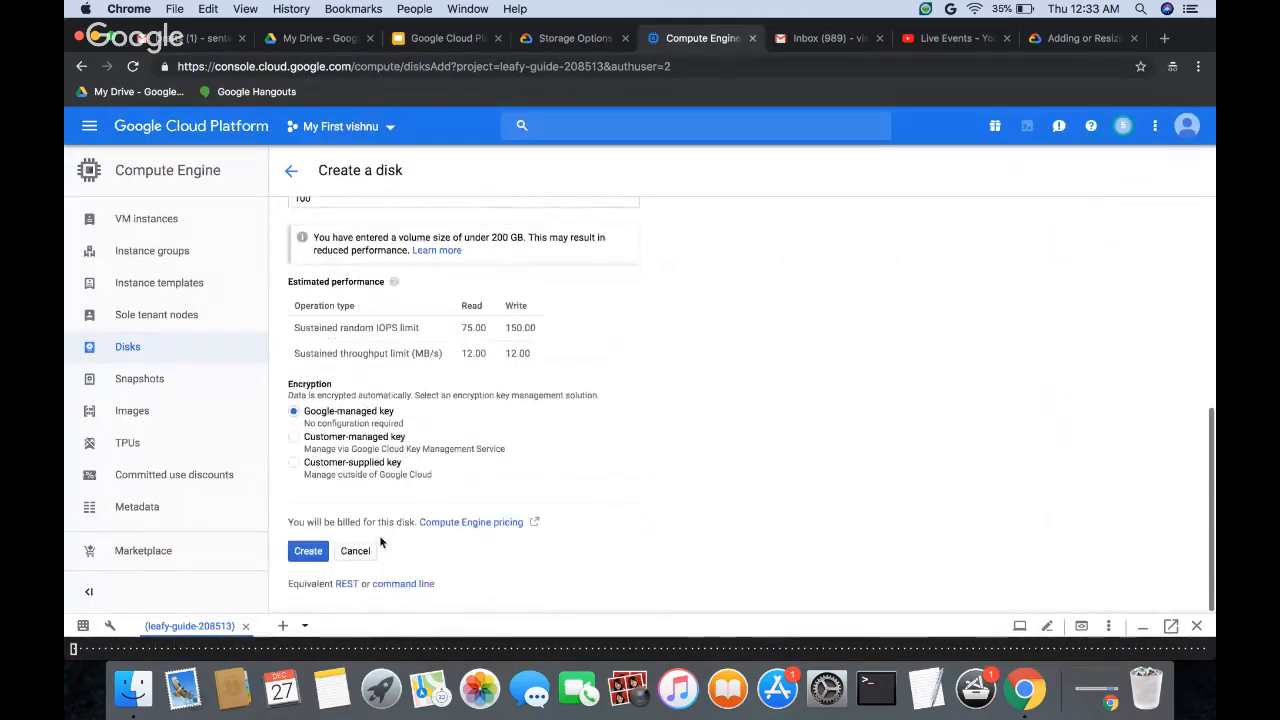
click(355, 550)
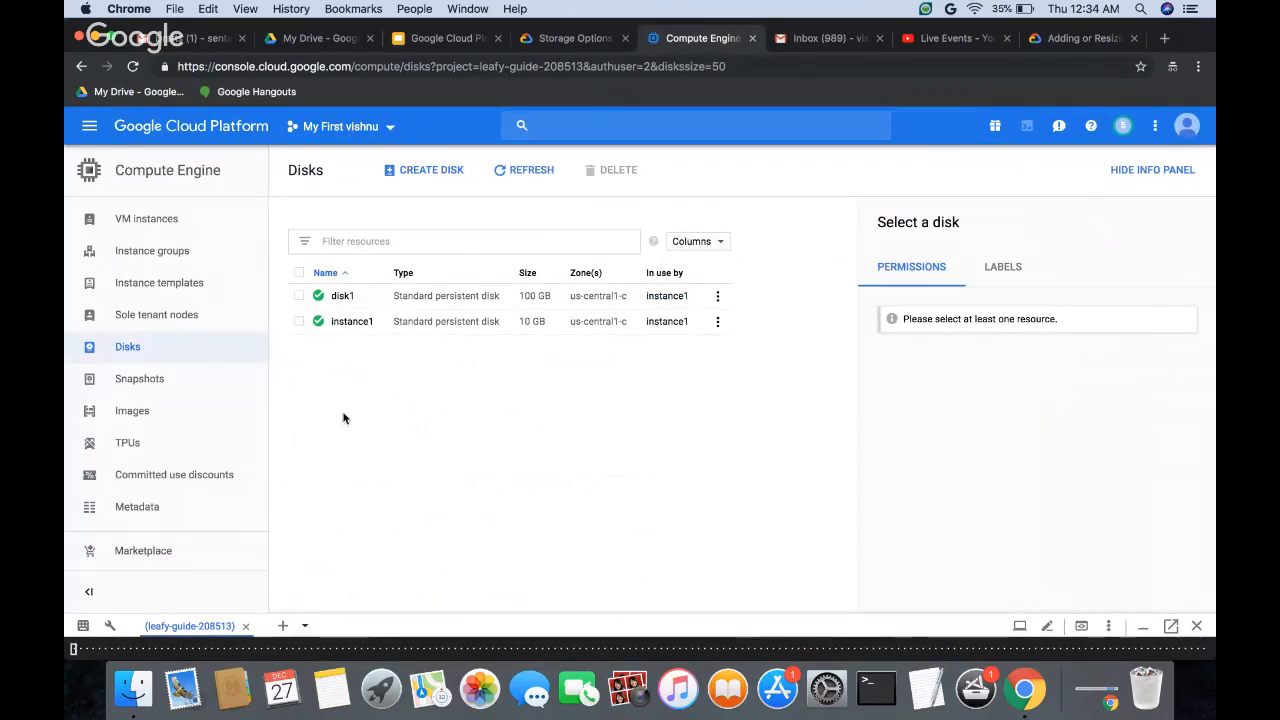
click(225, 218)
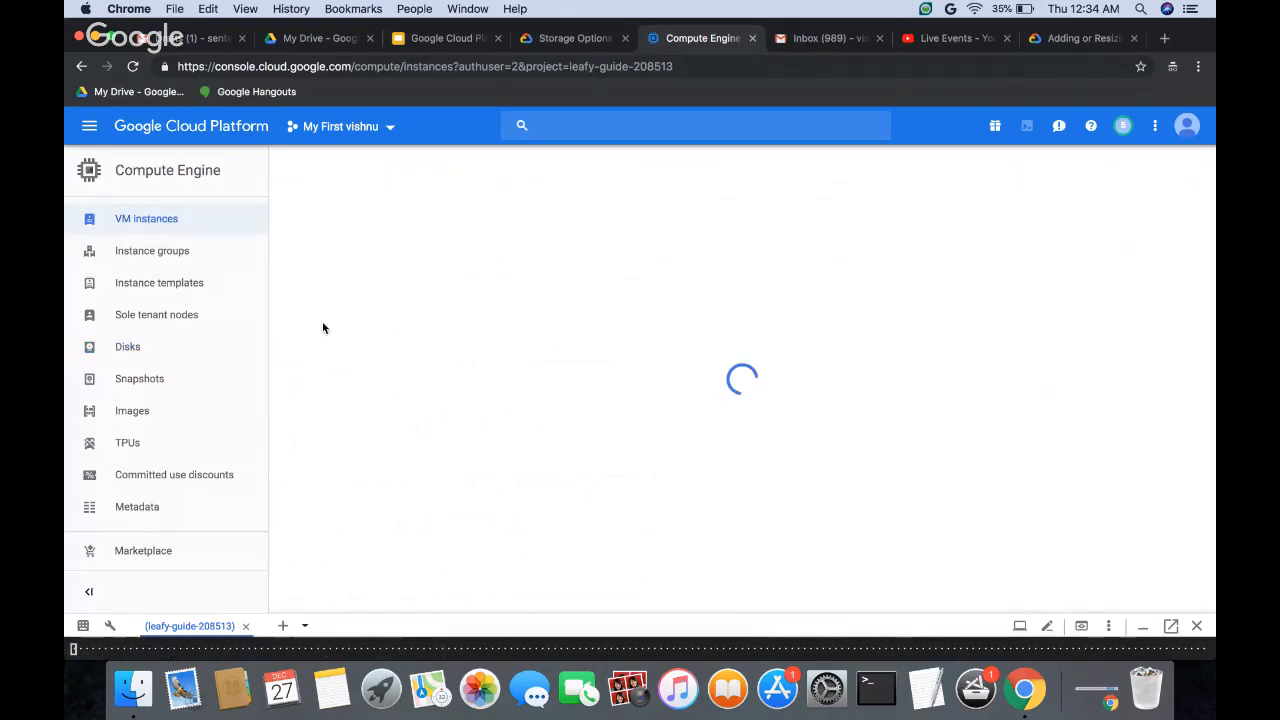
Step: Delete the VM instance instance1 together with its boot disk and confirm the deletion
click(299, 312)
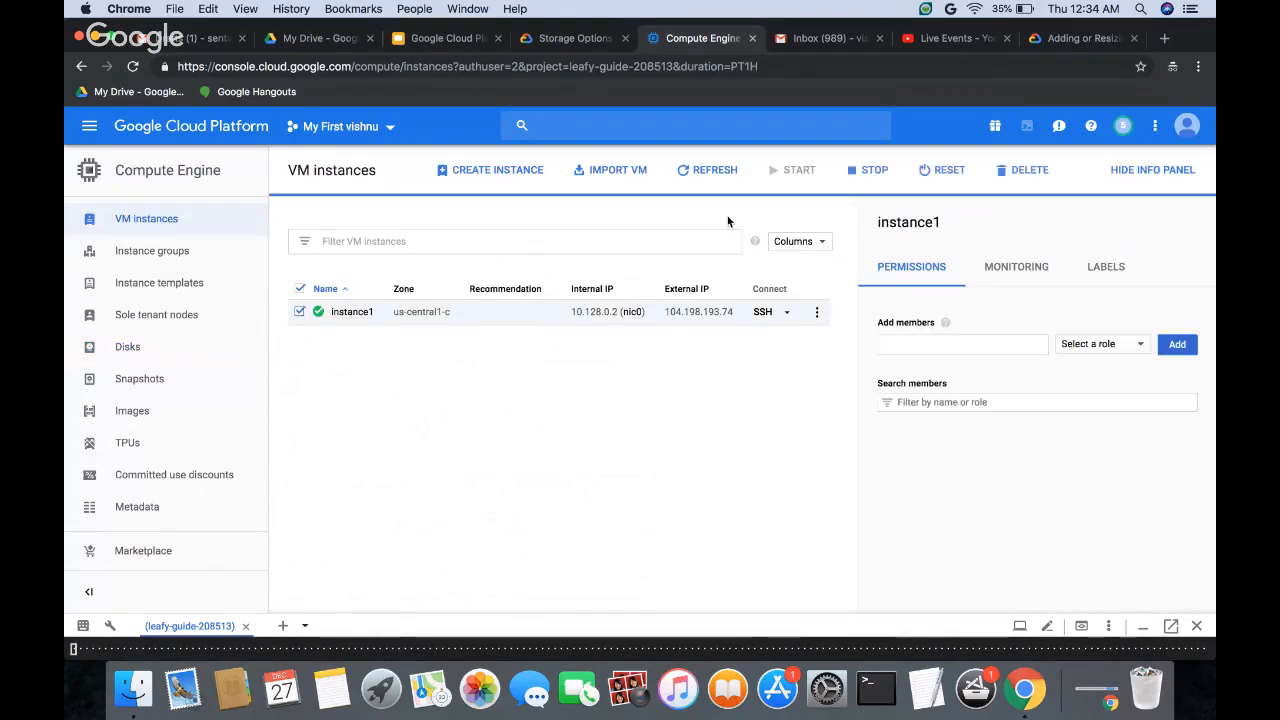
click(817, 312)
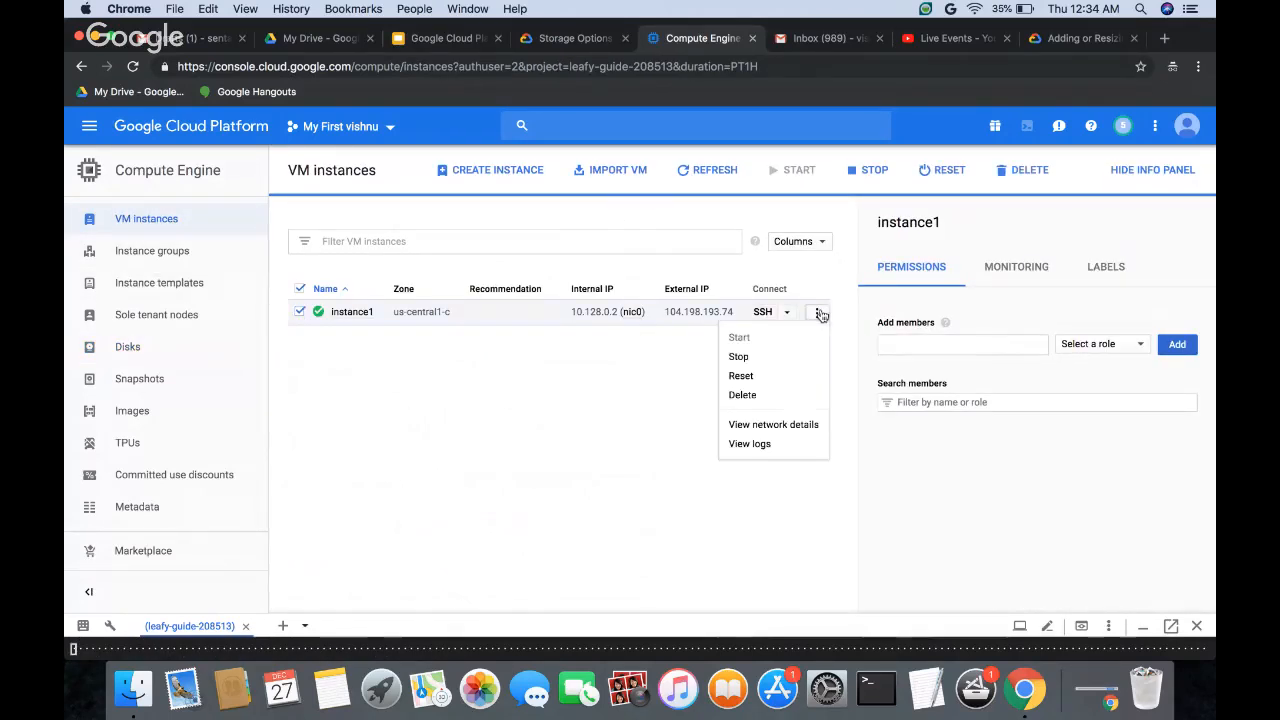
click(766, 395)
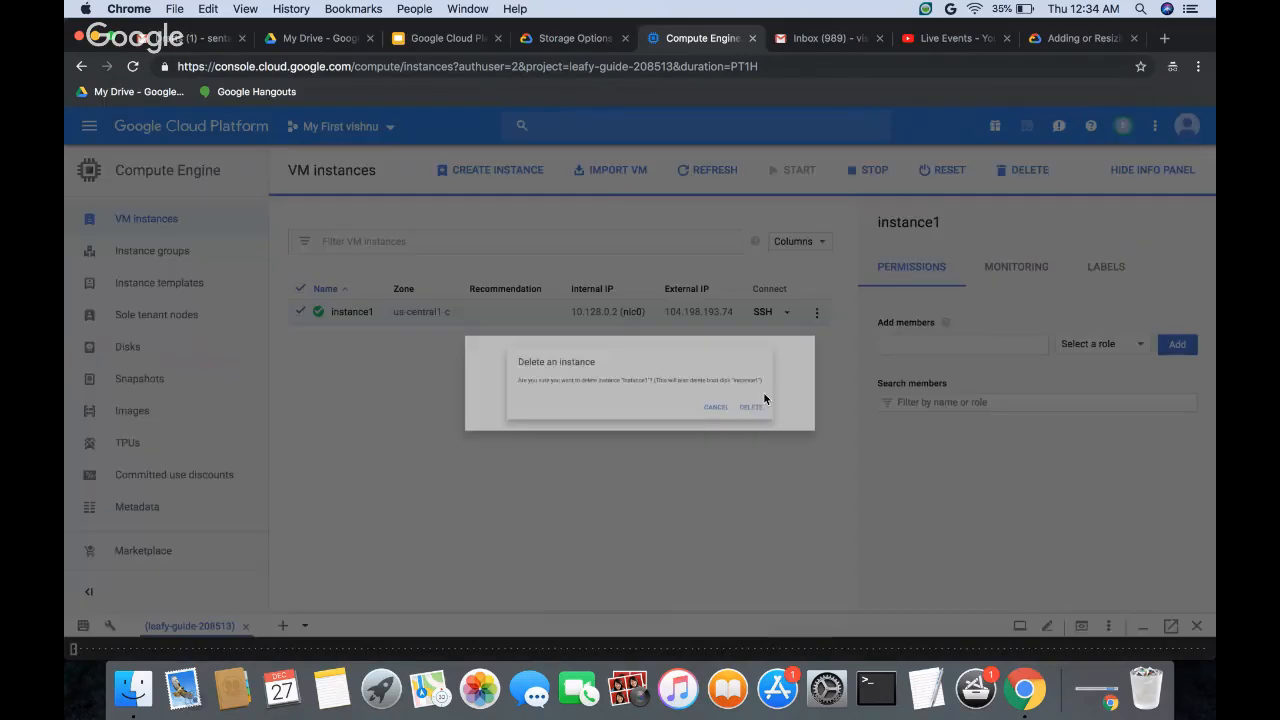
click(829, 426)
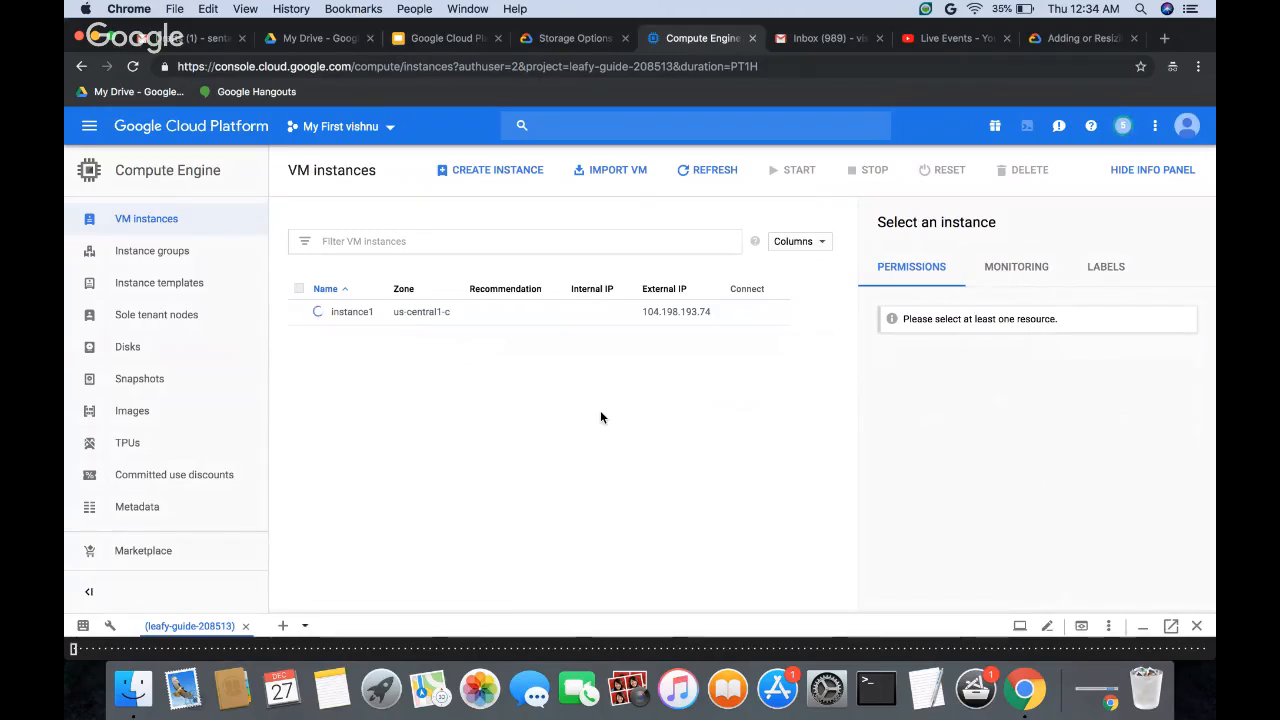
Step: Go to the Local SSDs section of the Storage Options documentation and read how local SSDs are attached to the server
click(559, 42)
scroll(511, 530, down, 10)
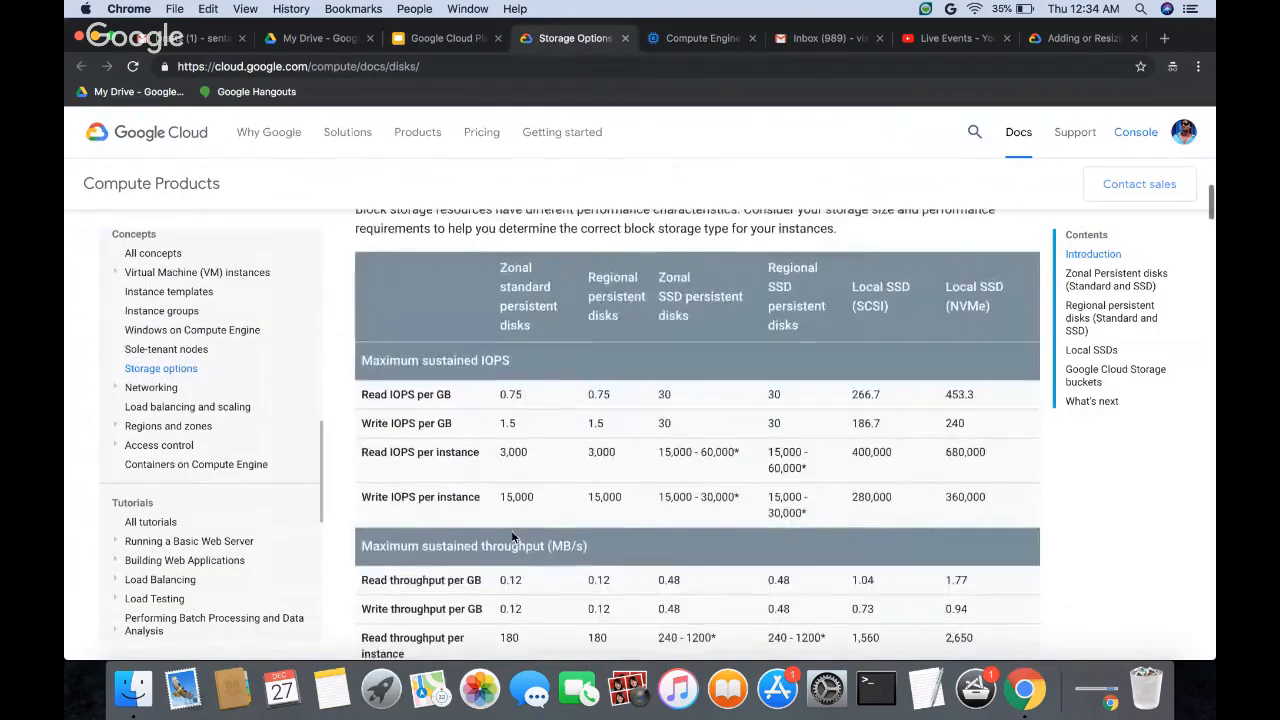
scroll(511, 530, down, 15)
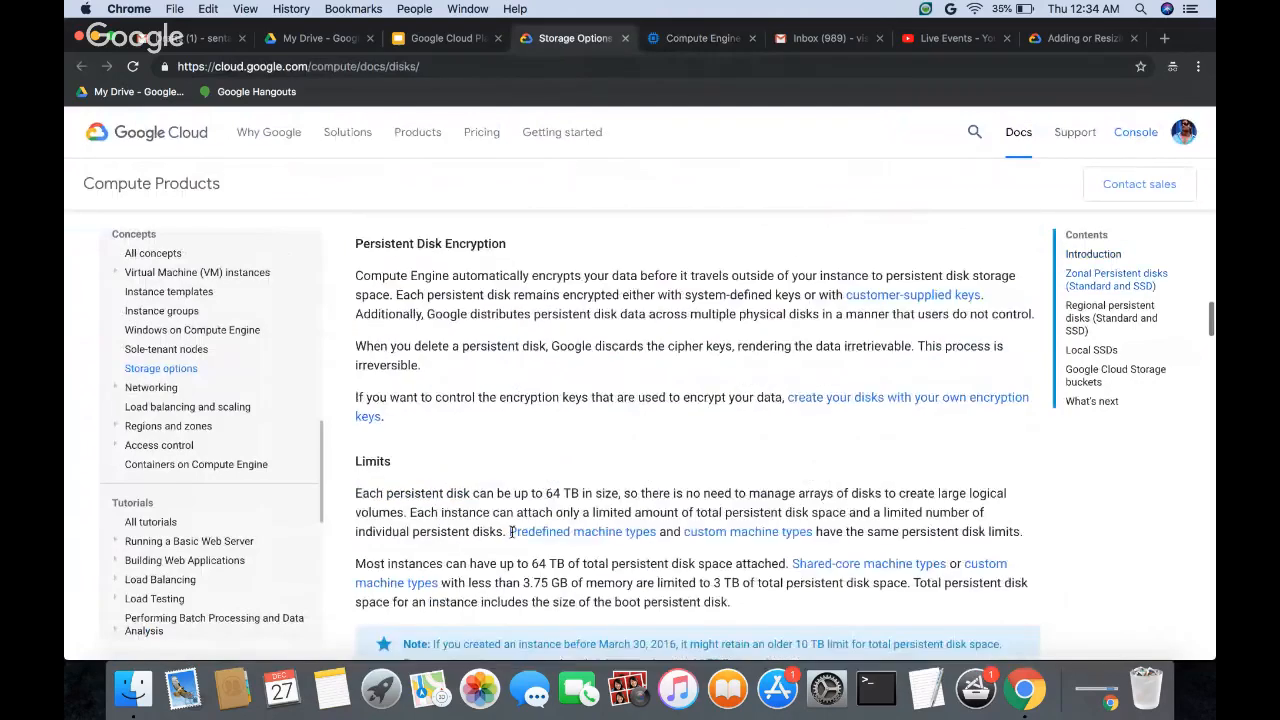
scroll(511, 531, down, 10)
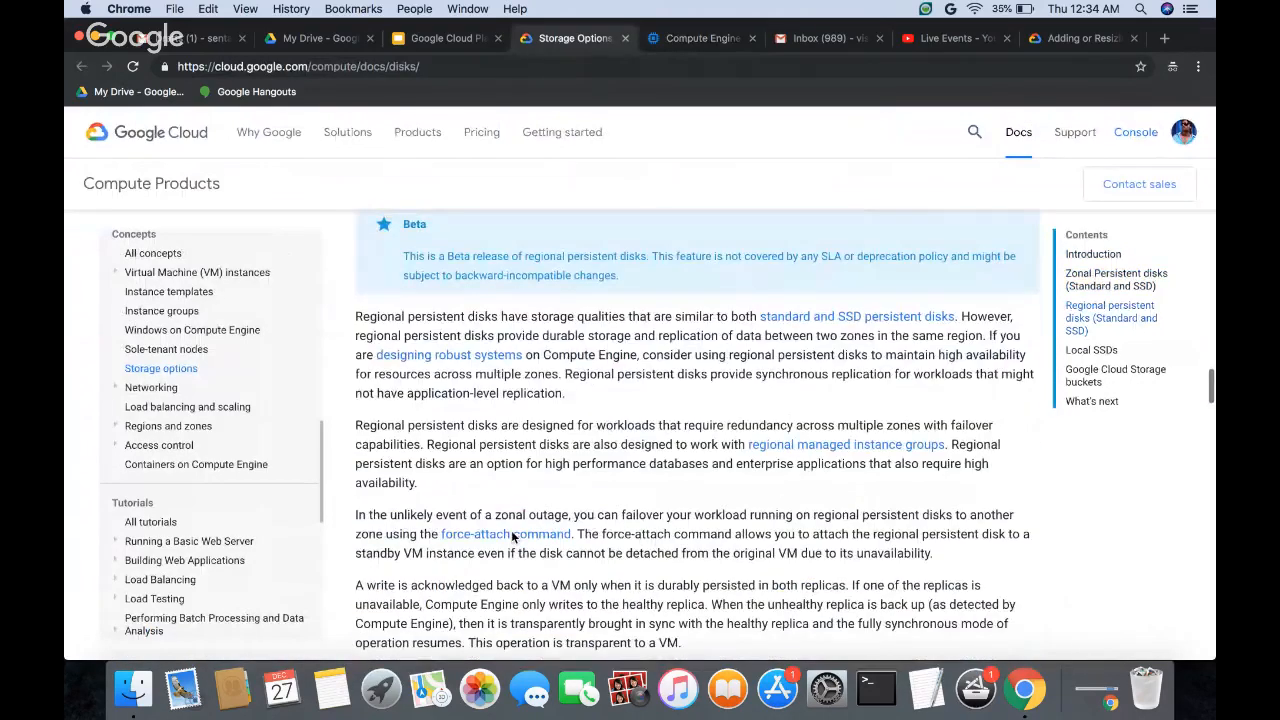
scroll(511, 536, down, 10)
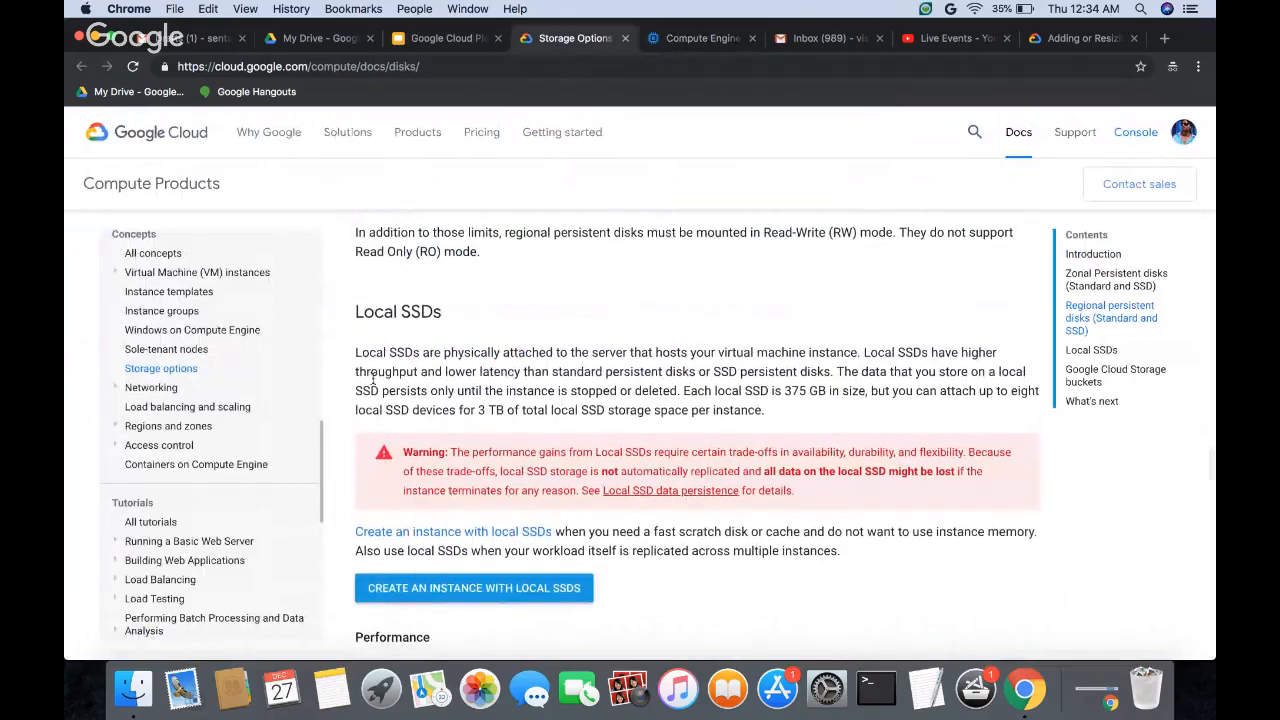
drag(354, 356, 799, 354)
click(449, 353)
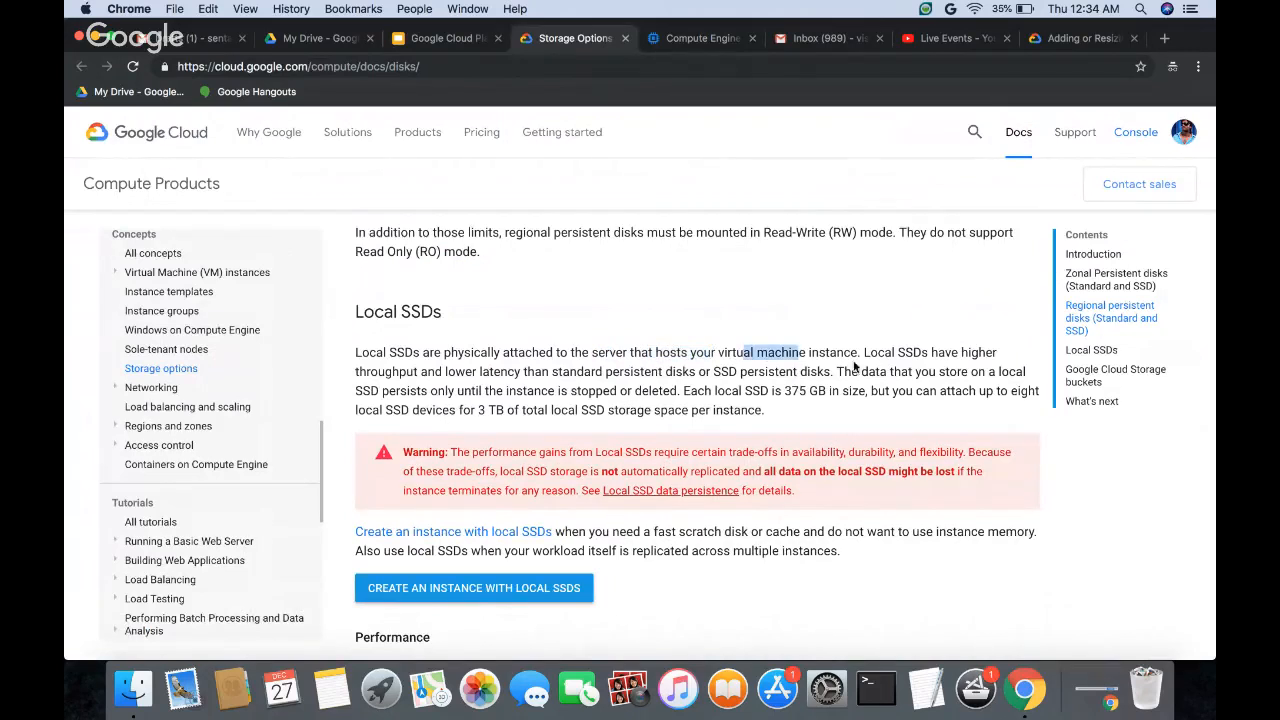
Step: Read how local SSD latency compares with persistent disks and how long data stored on a local SSD persists
drag(878, 353, 908, 356)
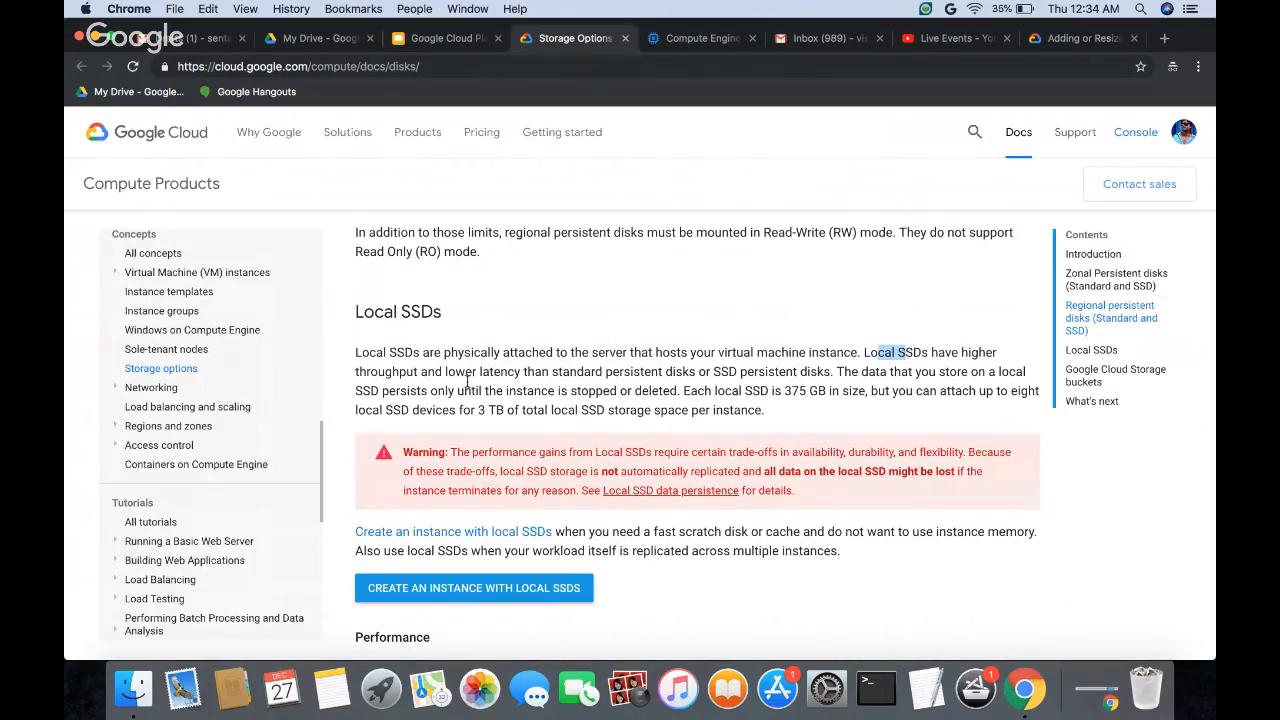
drag(460, 372, 957, 375)
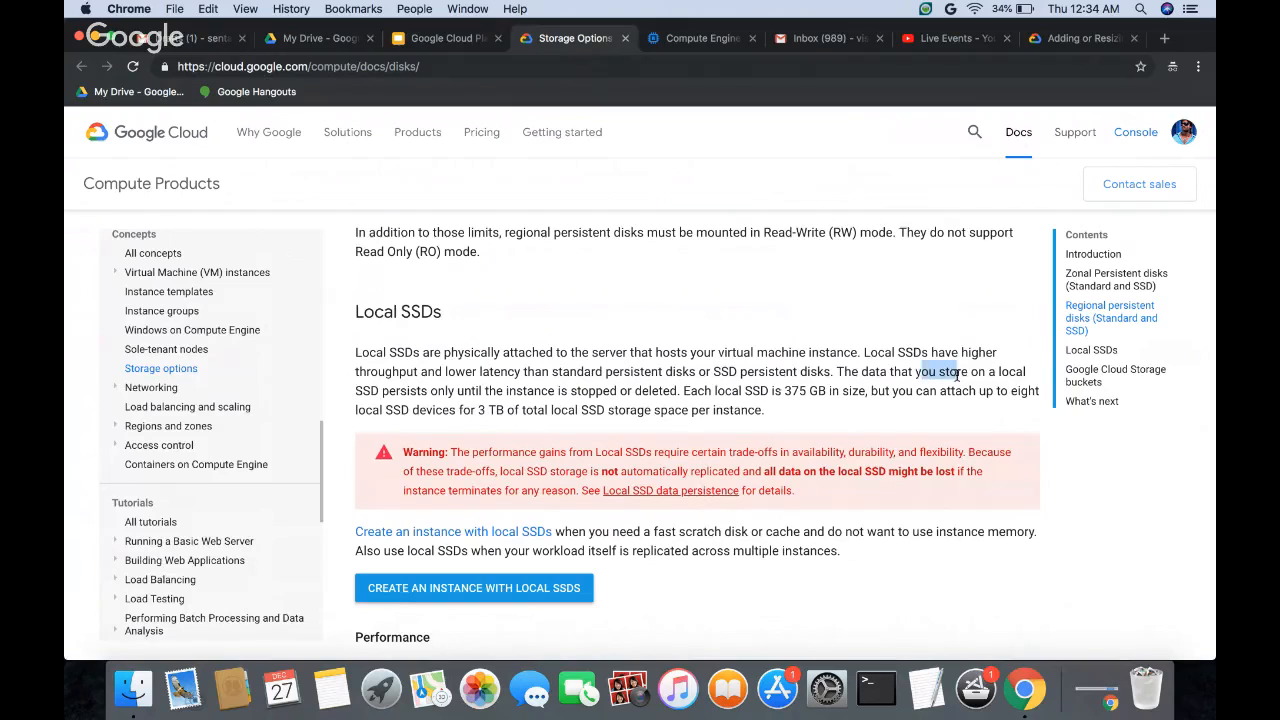
drag(384, 391, 665, 389)
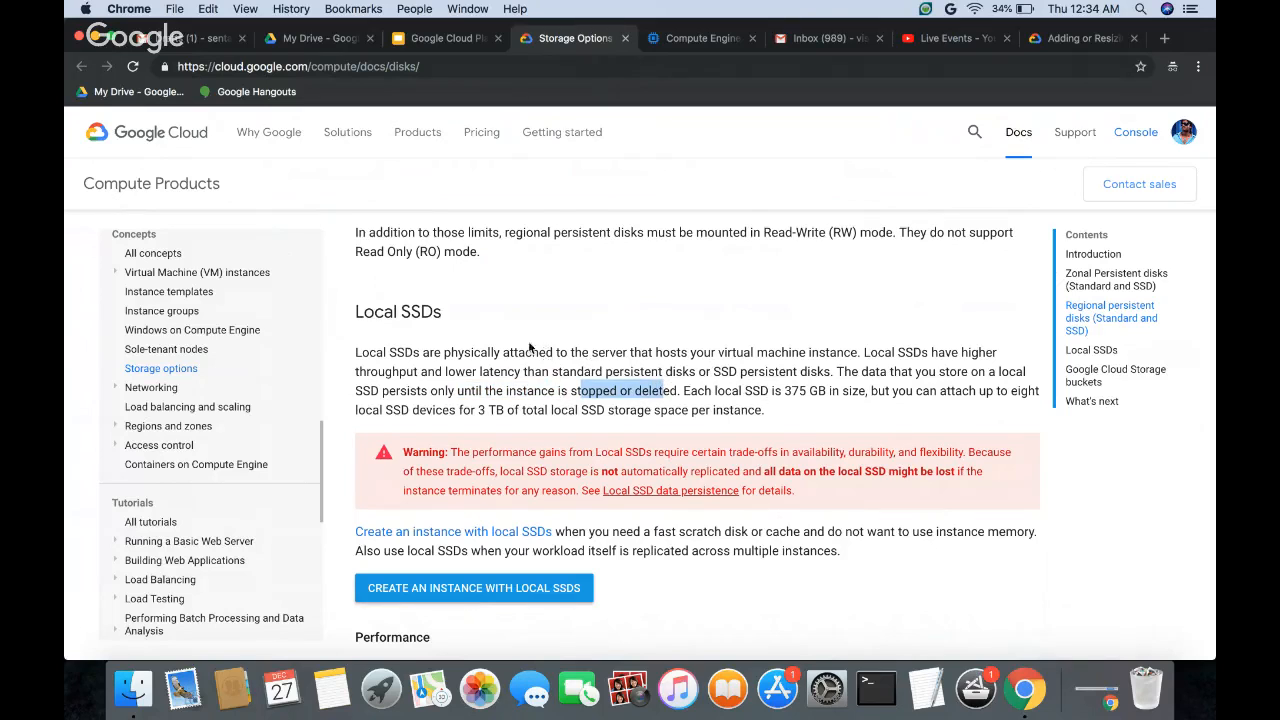
click(567, 334)
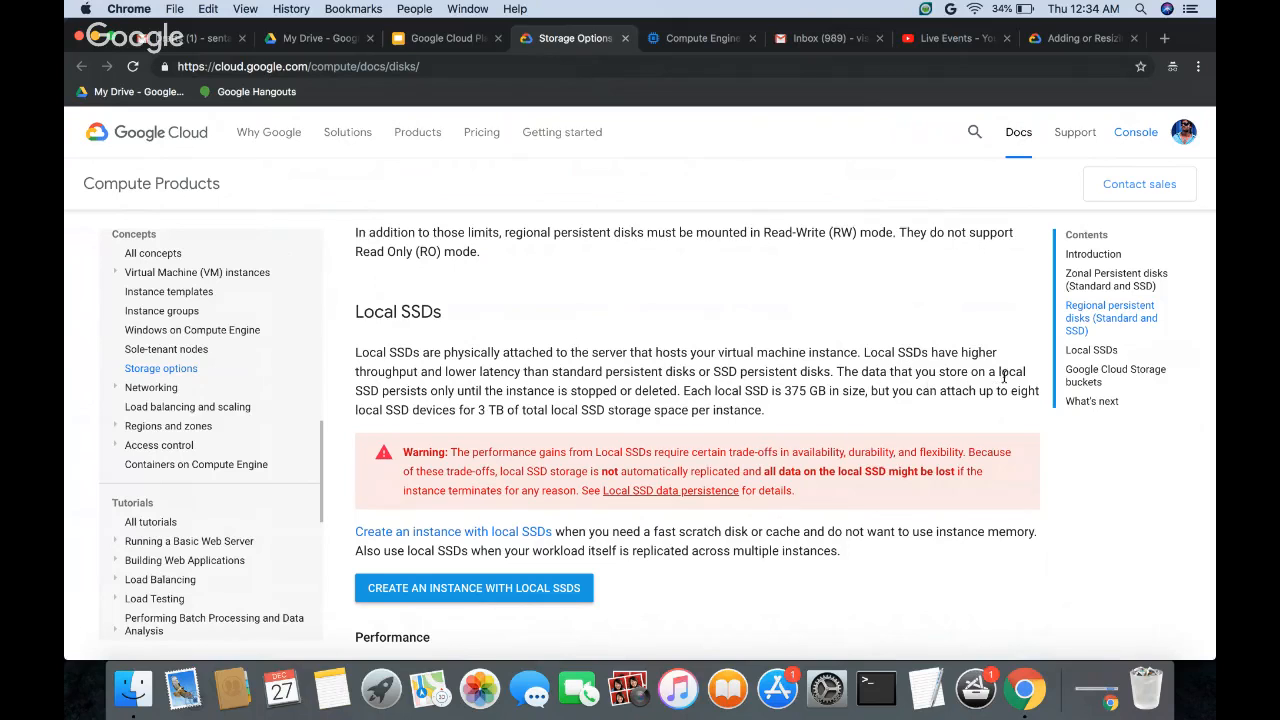
drag(478, 392, 635, 396)
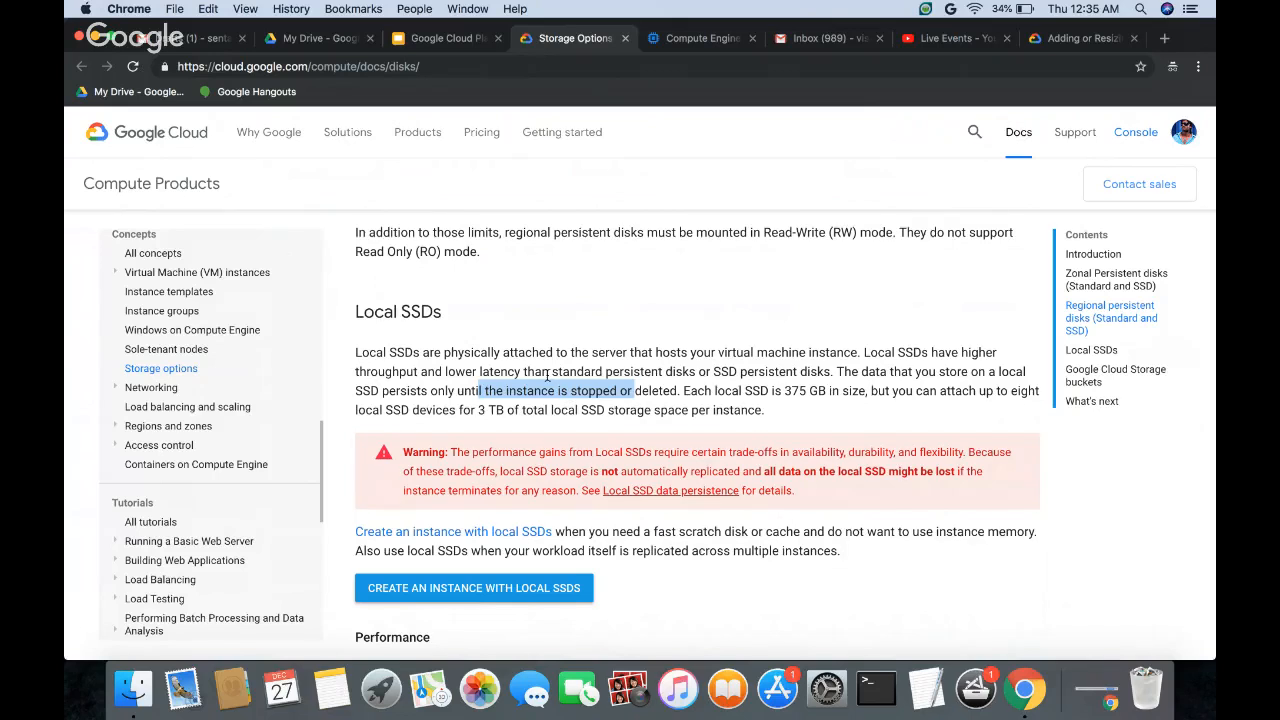
scroll(642, 348, up, 4)
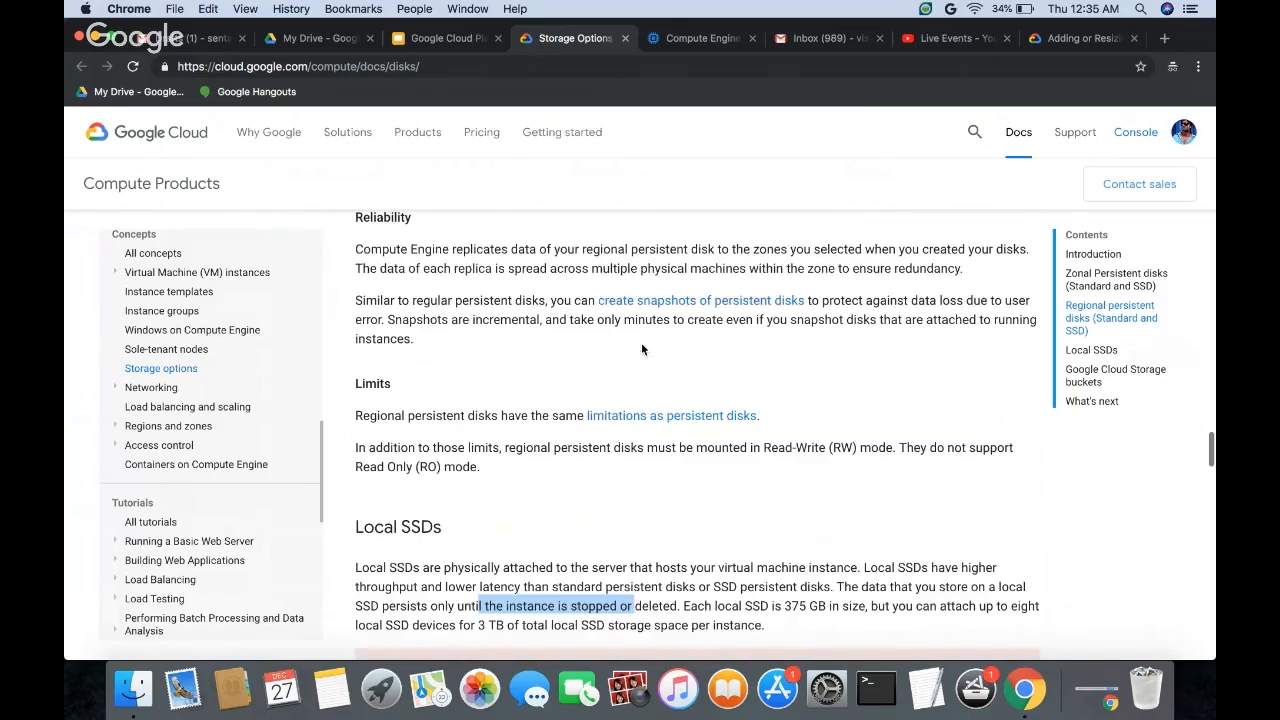
scroll(642, 348, up, 10)
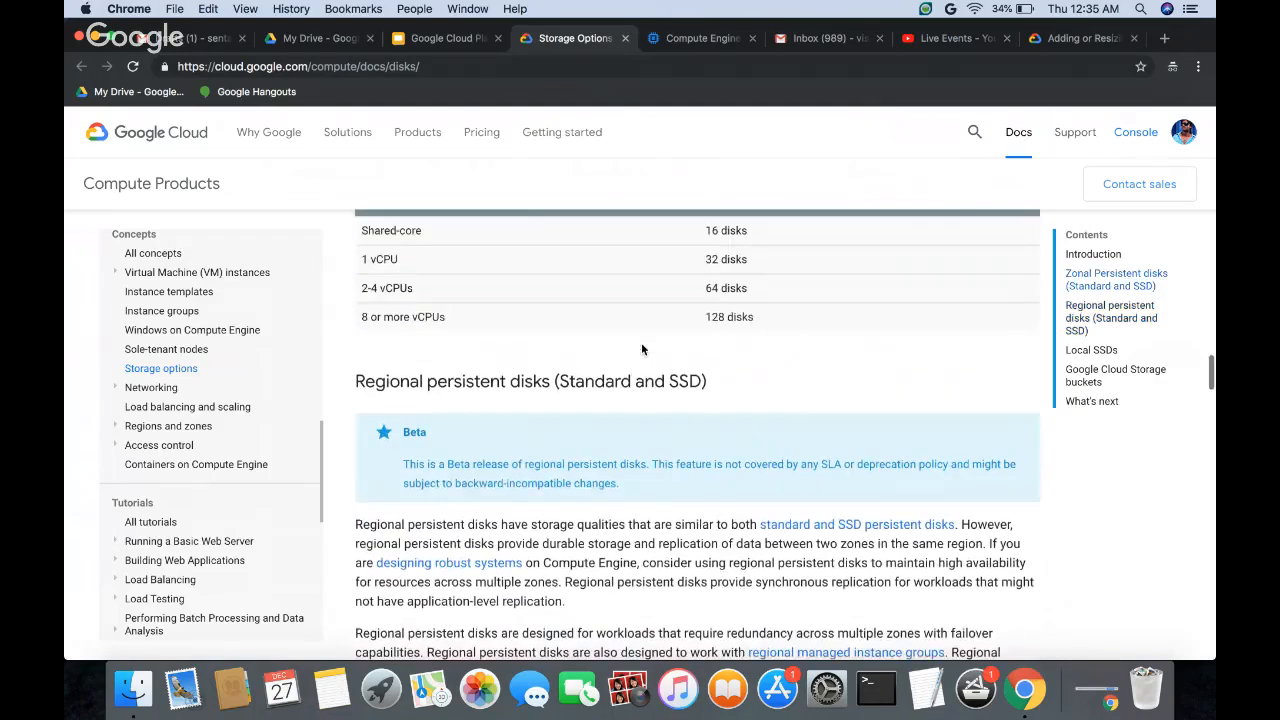
Step: Delete the persistent disk disk1 in the Compute Engine console and return to the VM instances page
click(679, 40)
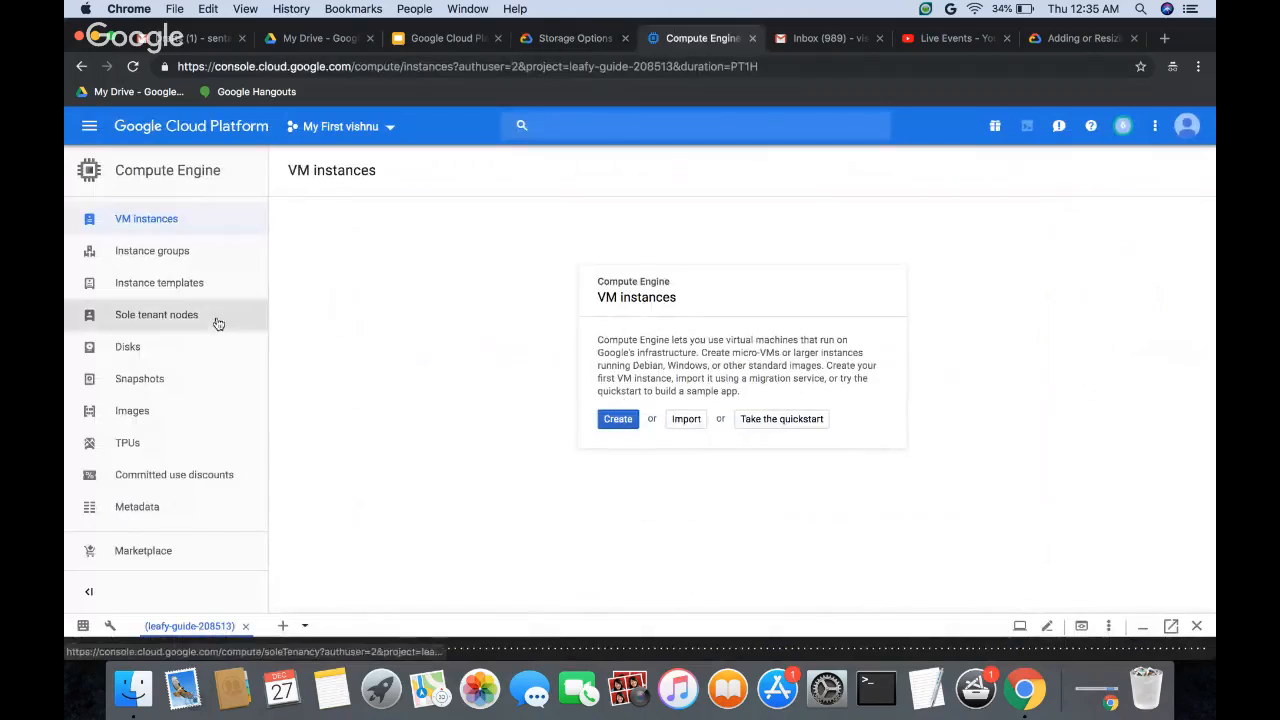
click(194, 352)
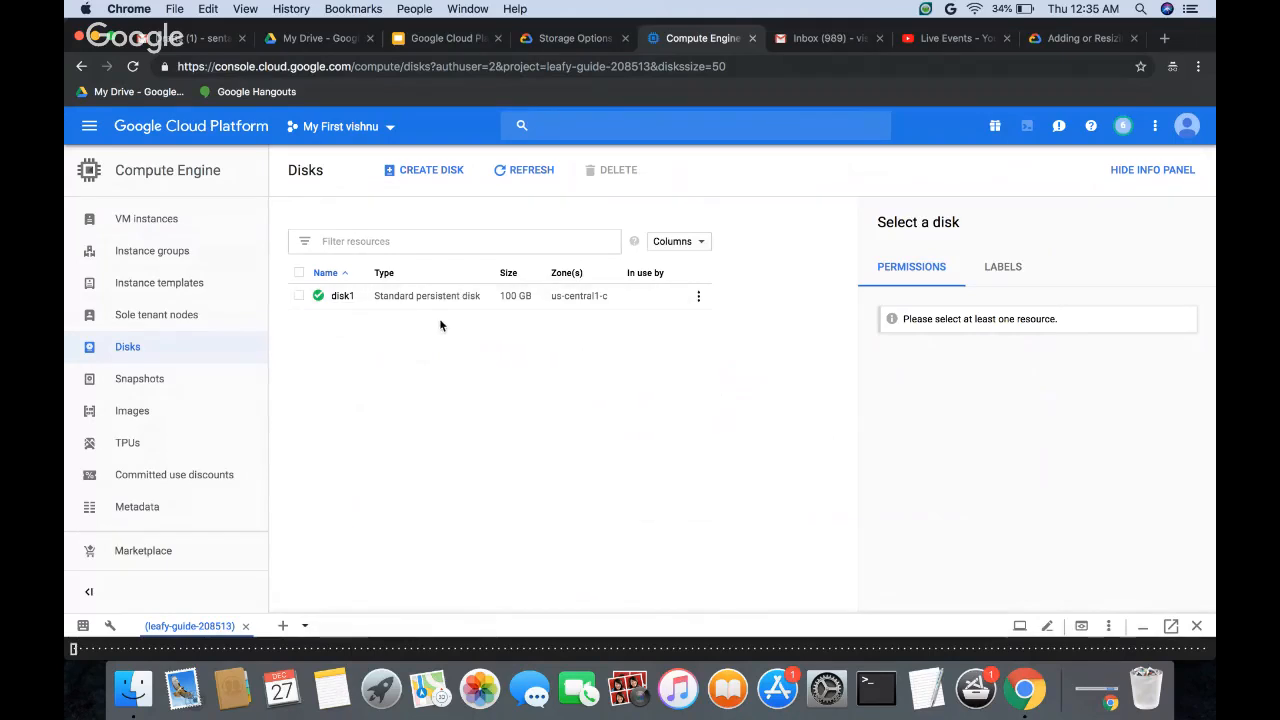
click(698, 296)
click(720, 362)
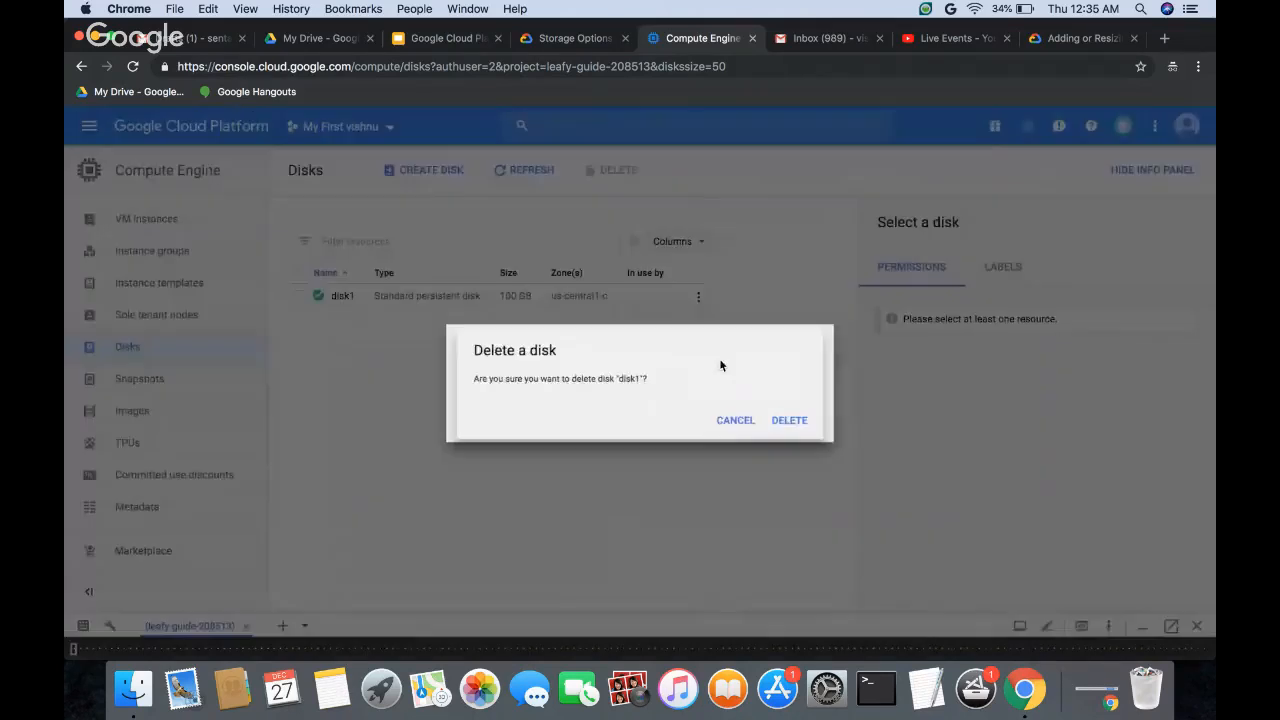
click(815, 432)
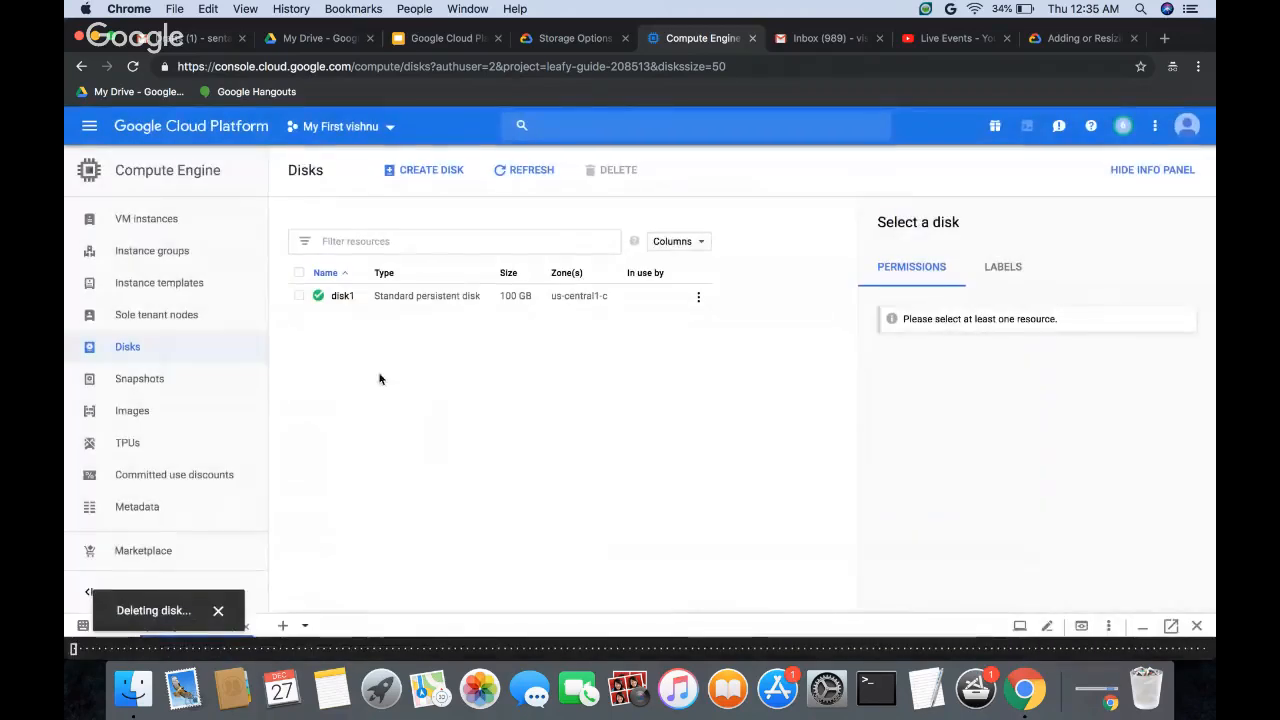
click(163, 218)
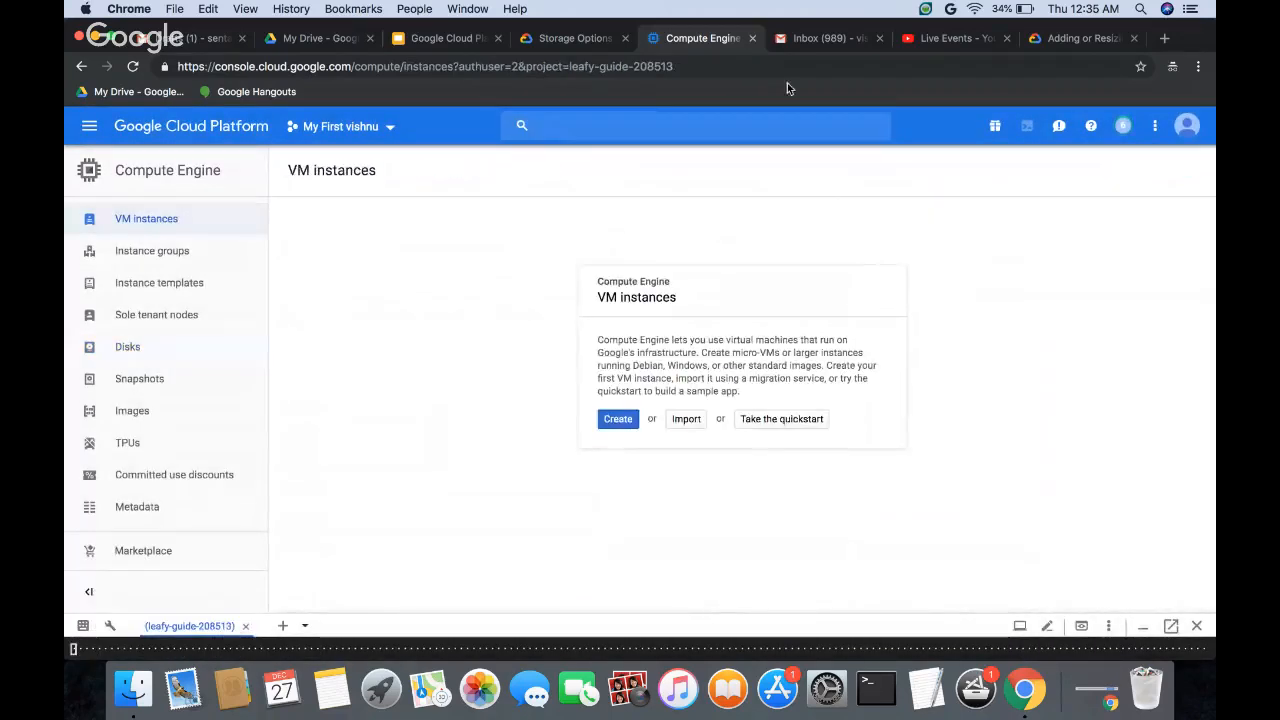
Step: Review the console and gcloud instructions for setting the auto-delete state of a persistent disk in the persistent disk documentation
click(1045, 45)
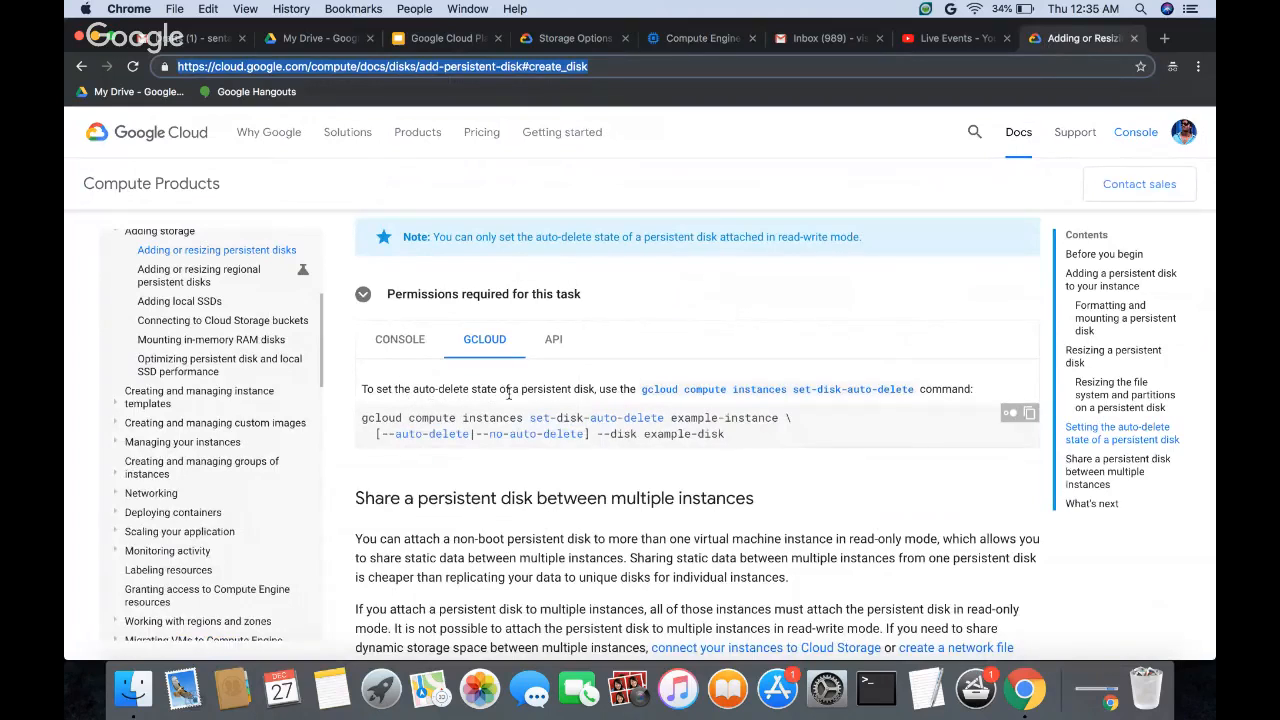
scroll(508, 393, up, 4)
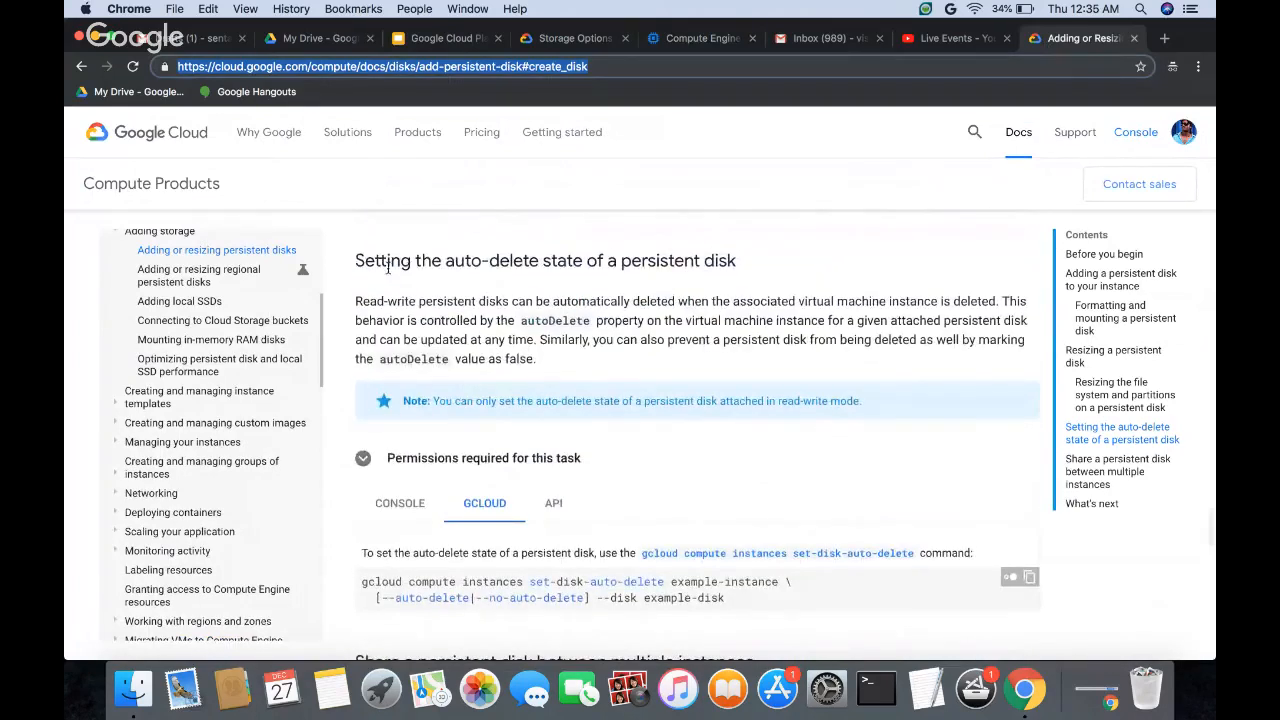
drag(374, 260, 735, 260)
click(555, 260)
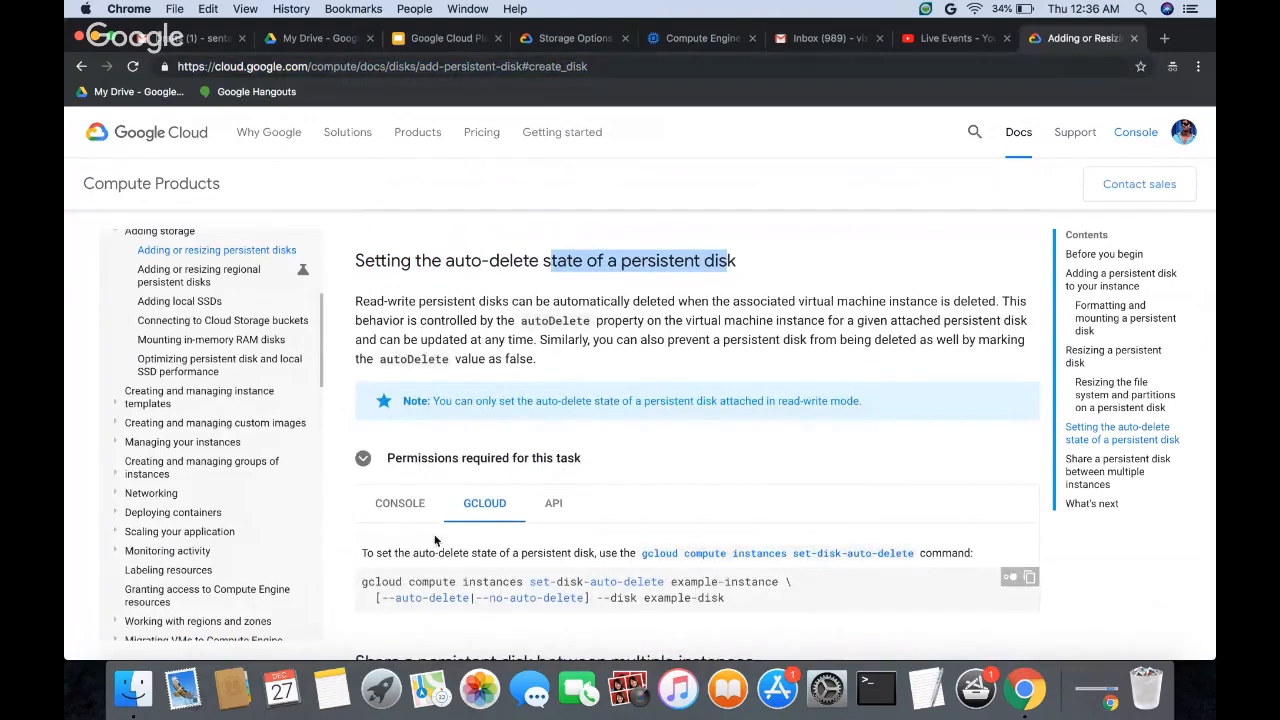
scroll(517, 443, down, 5)
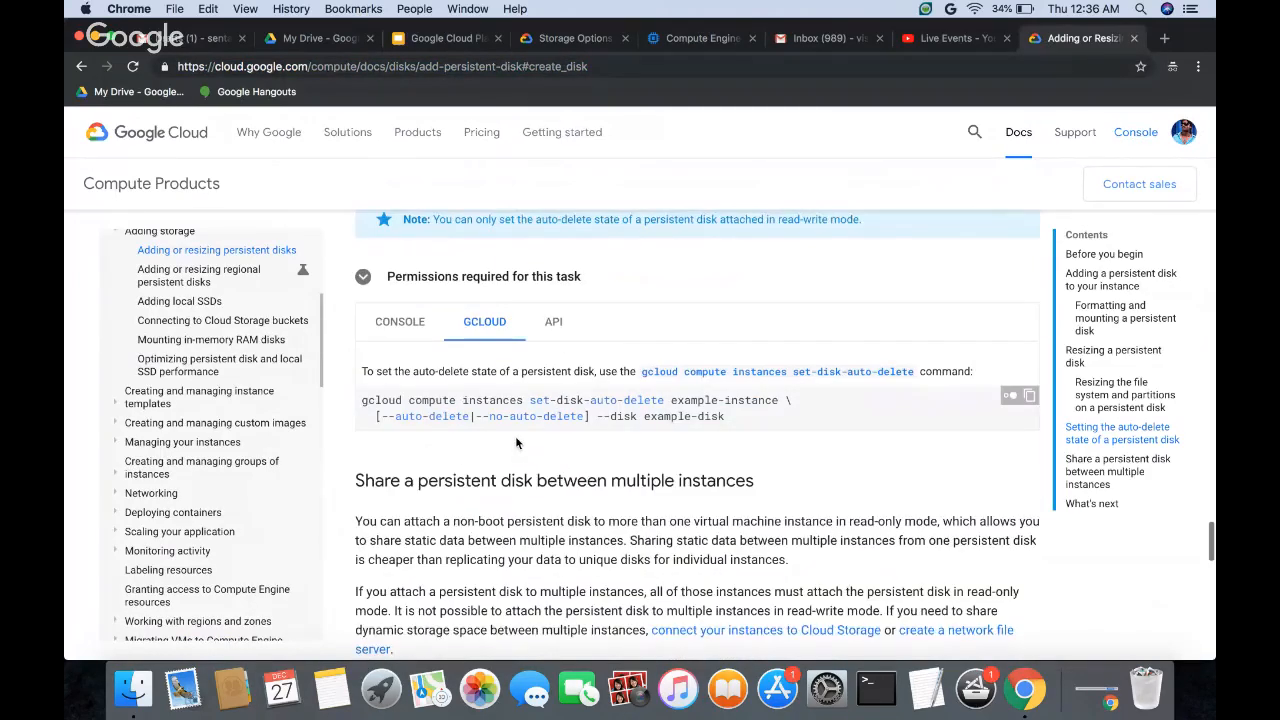
click(400, 300)
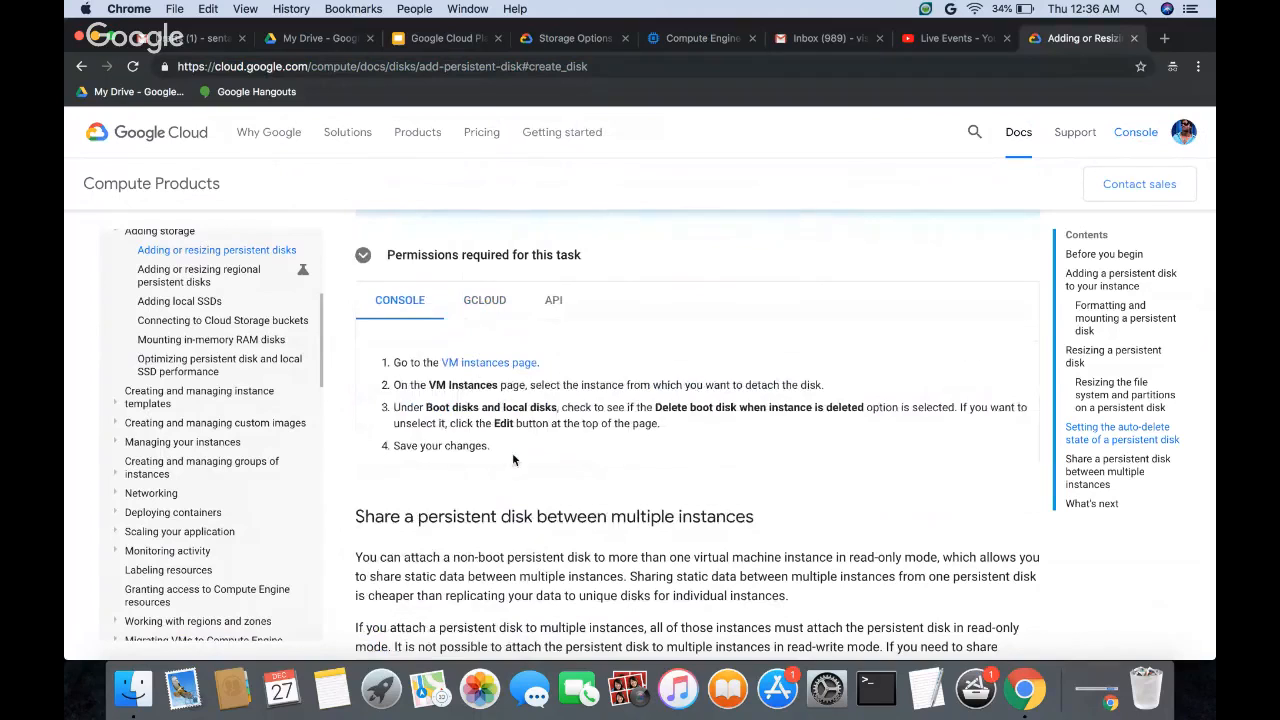
click(480, 313)
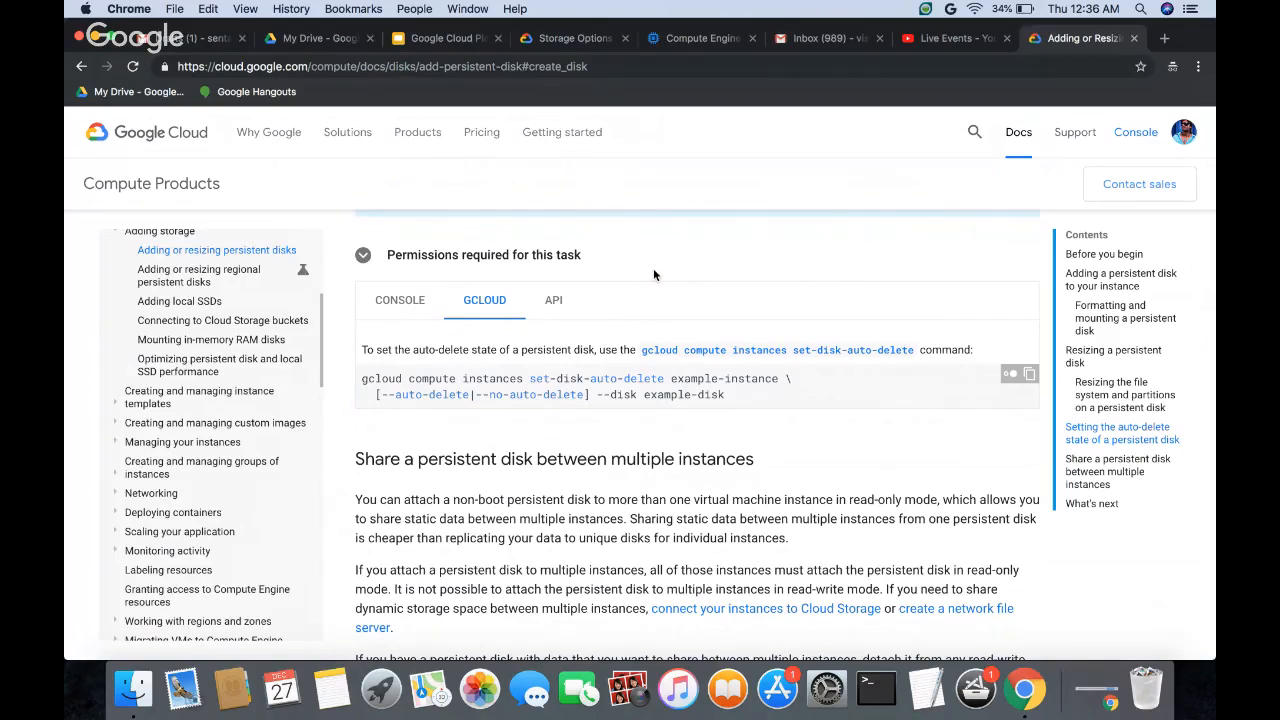
Step: Switch to the Google Cloud Platform presentation in Google Slides and select slide 12 on creating persistent disks in console and CLI
click(445, 38)
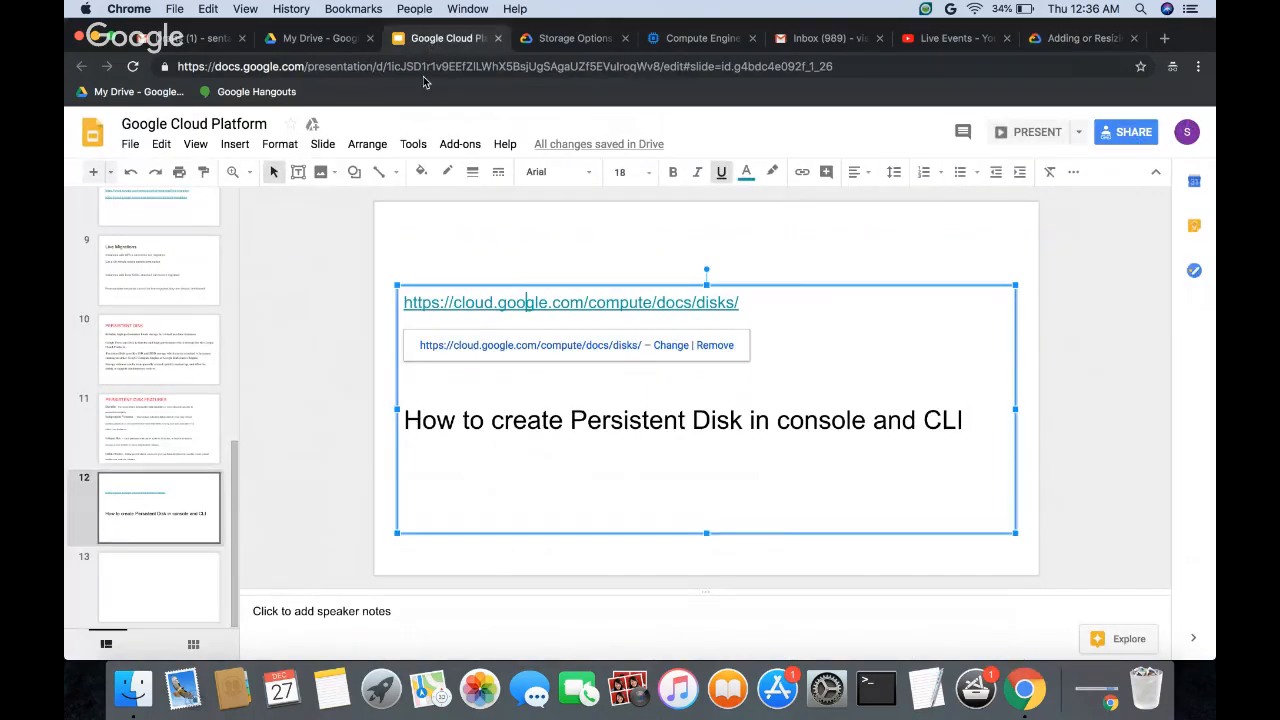
click(169, 515)
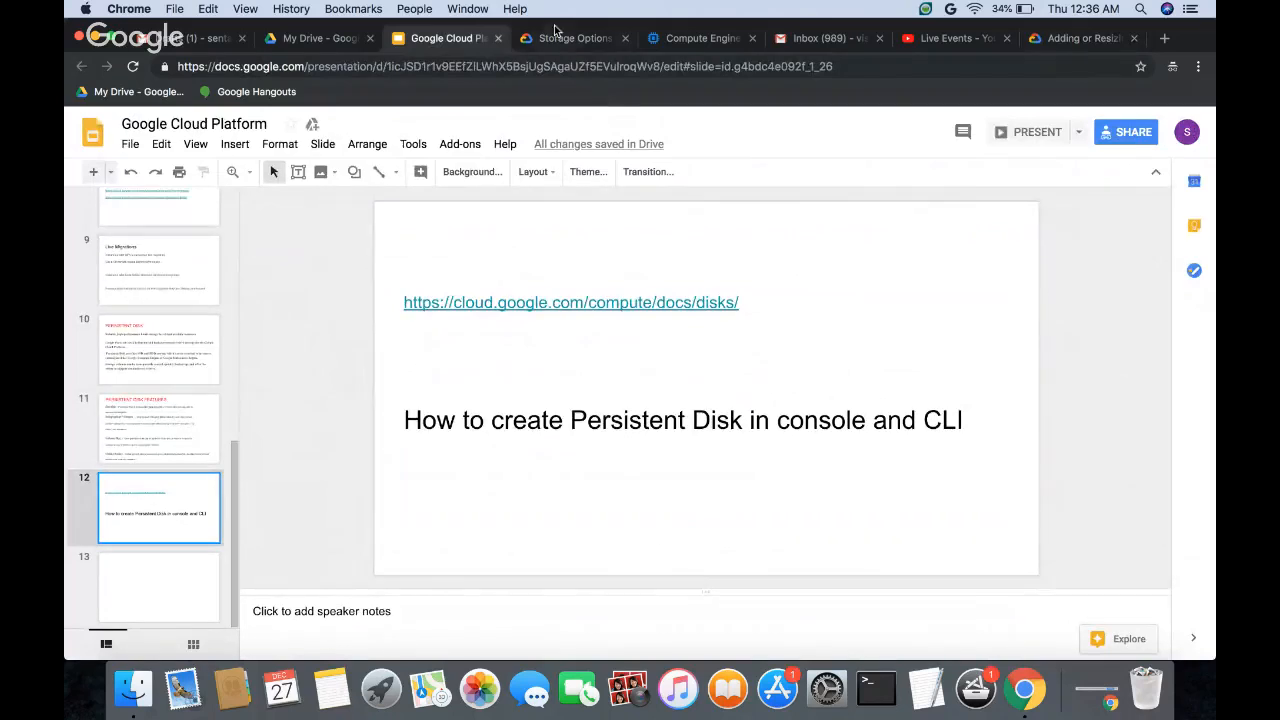